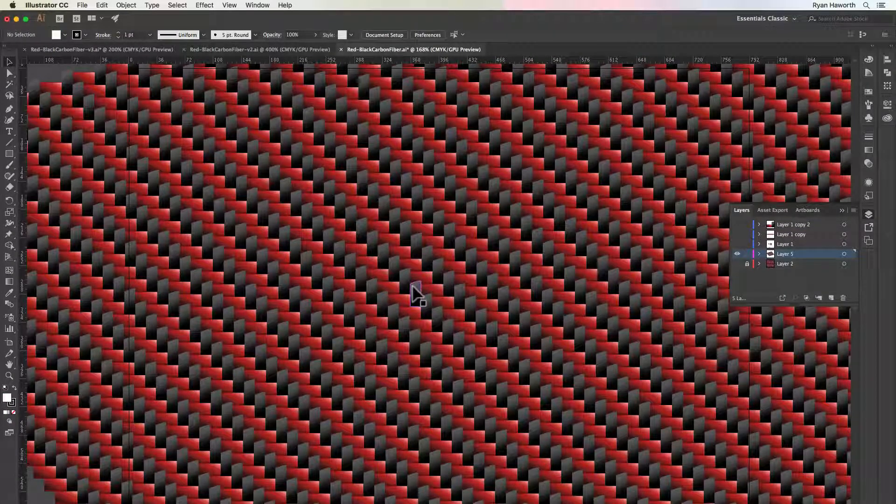
Examine the full red-and-black weave on Layer 5 as a whole and up close, with all its pieces selected
key(super+minus)
key(super+minus)
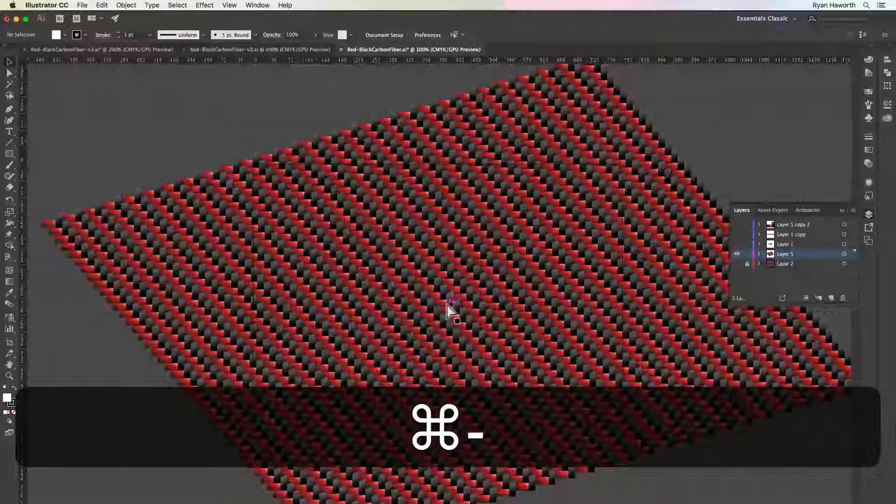
key(super+minus)
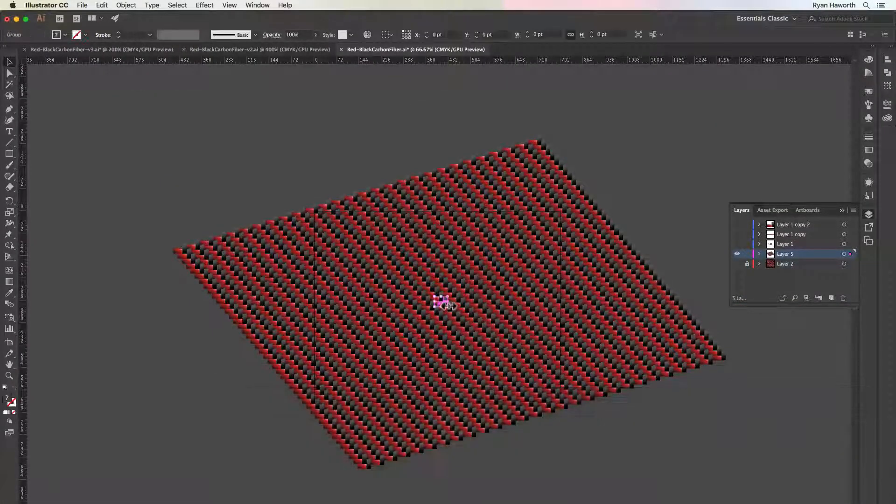
key(super+a)
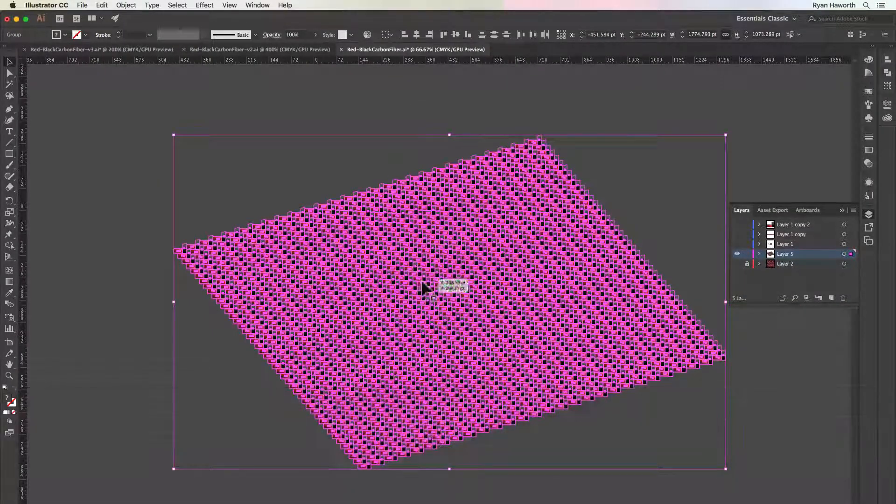
key(super+space)
drag(422, 264, 670, 421)
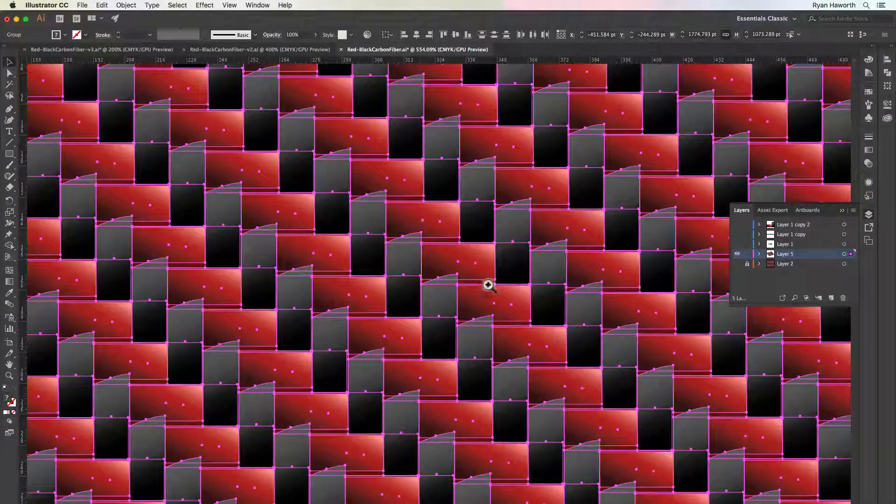
drag(465, 277, 465, 297)
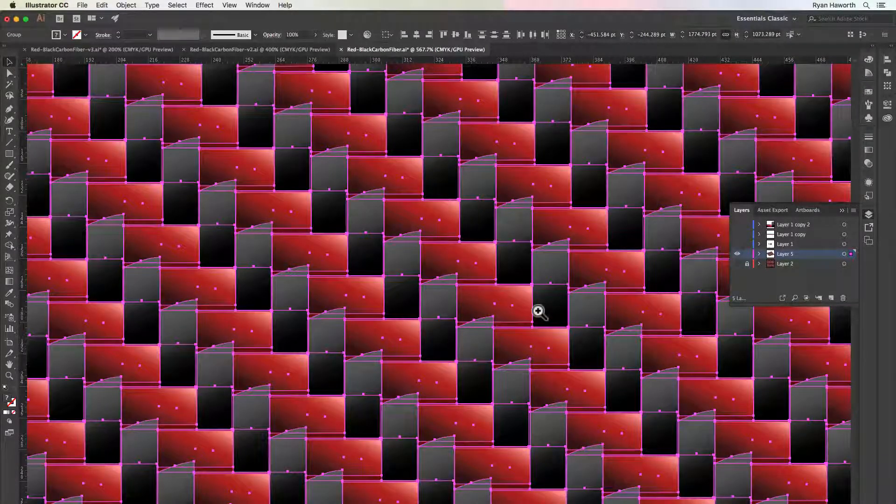
key(super+minus)
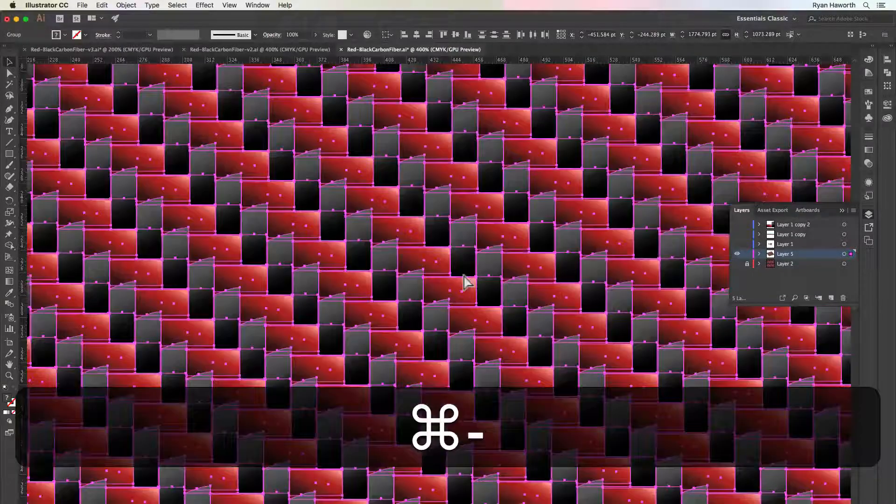
key(super+minus)
key(super+minus)
key(super+minus)
key(super+minus)
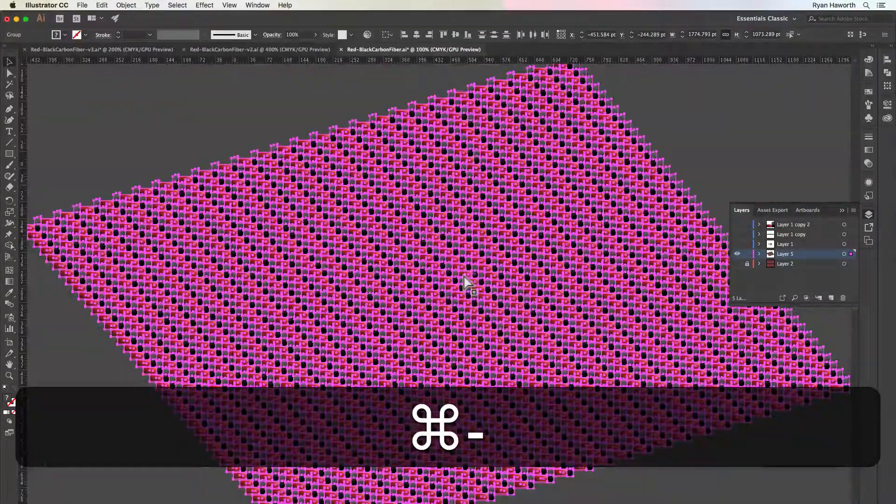
click(304, 99)
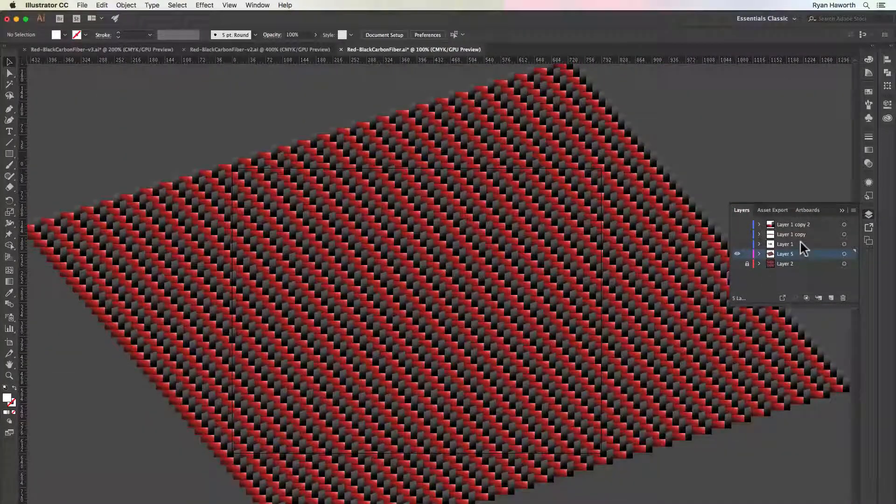
Hide Layer 5 and show Layer 1 with the carbon fiber star and square
click(737, 253)
click(737, 245)
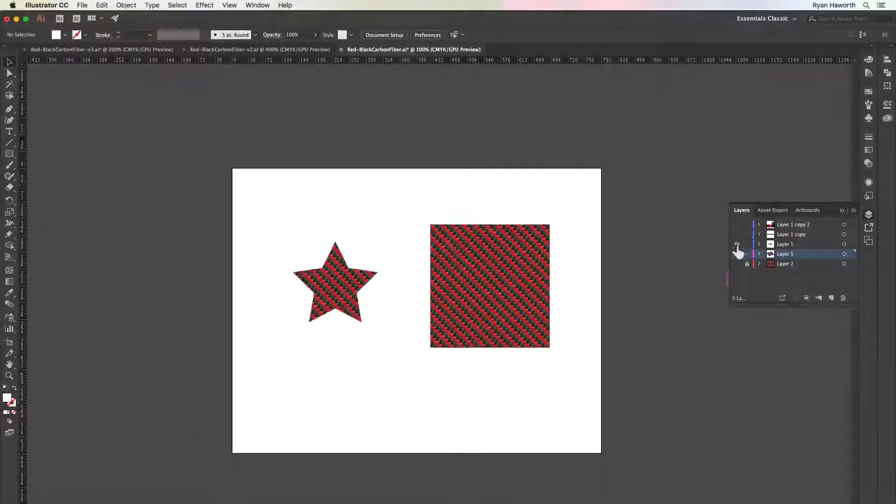
scroll(342, 284, right, 1)
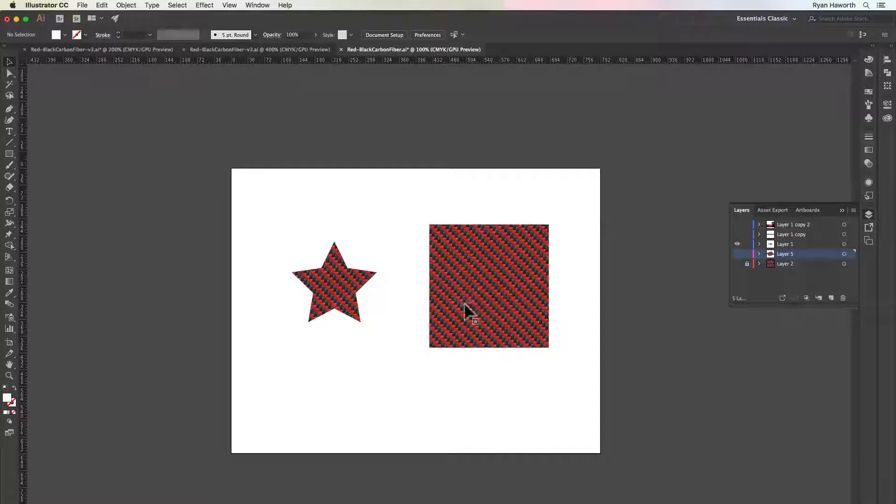
Display the swatches and examine the carbon fiber pattern in the star and the square up close
click(868, 91)
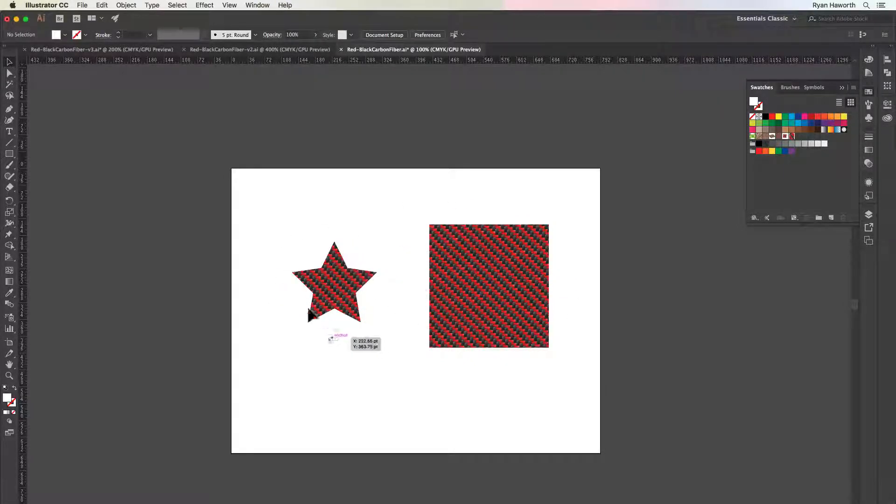
key(super+space)
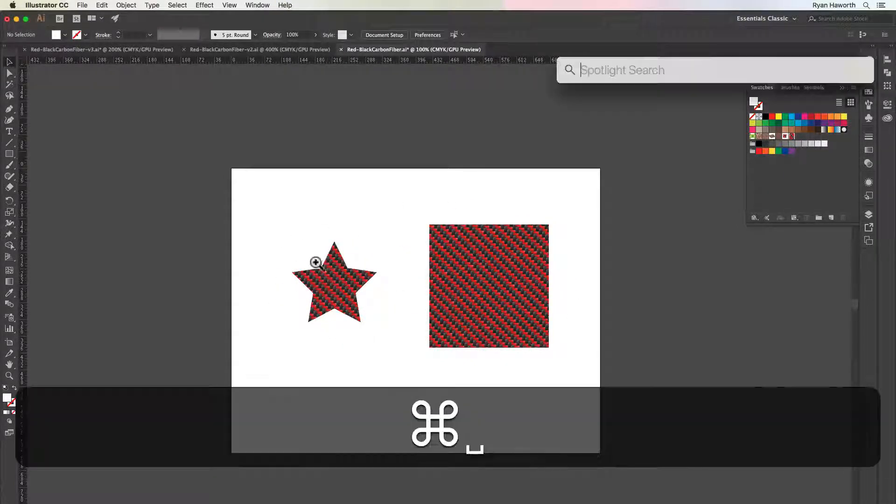
drag(314, 260, 565, 383)
key(space)
drag(464, 303, 414, 202)
key(super+minus)
key(super+minus)
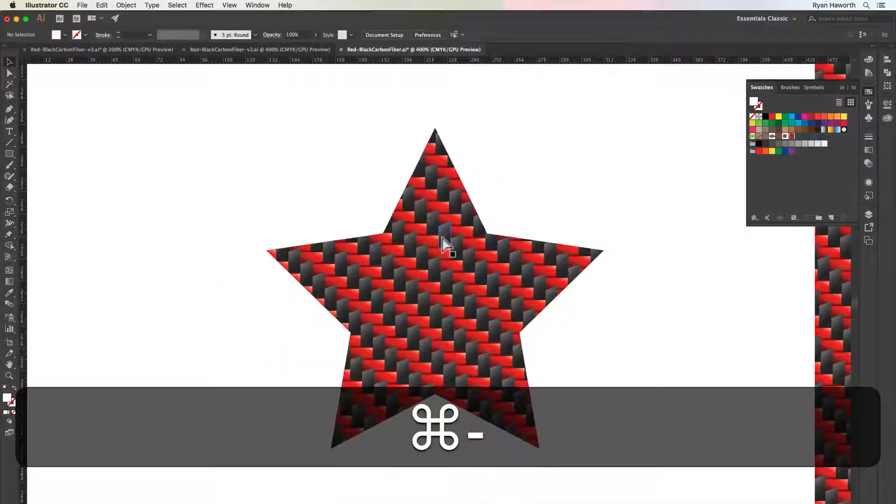
drag(524, 244, 138, 324)
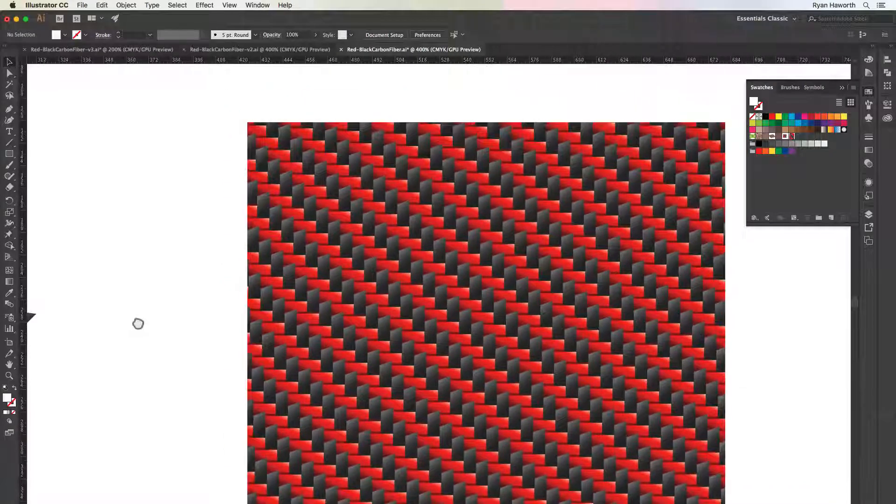
key(super+minus)
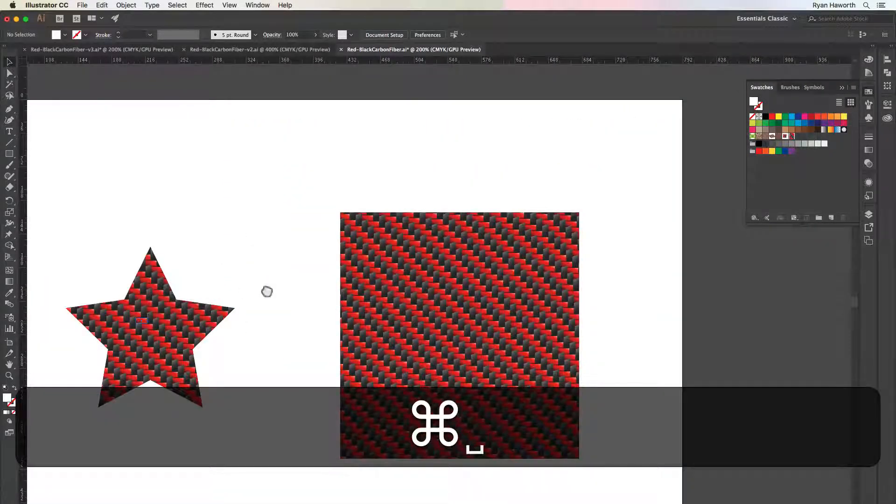
key(space)
drag(266, 292, 335, 235)
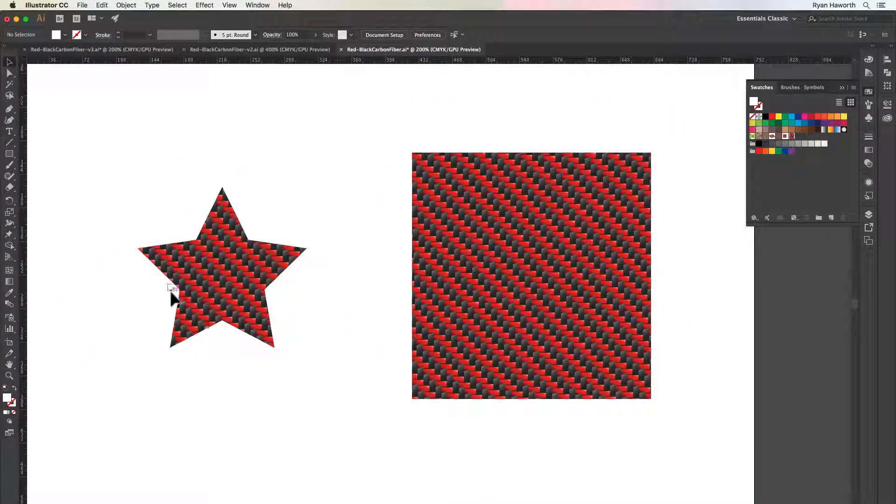
Isolate the group inside the star's clipping mask, inspect two of its black pieces, and exit isolation
double_click(213, 280)
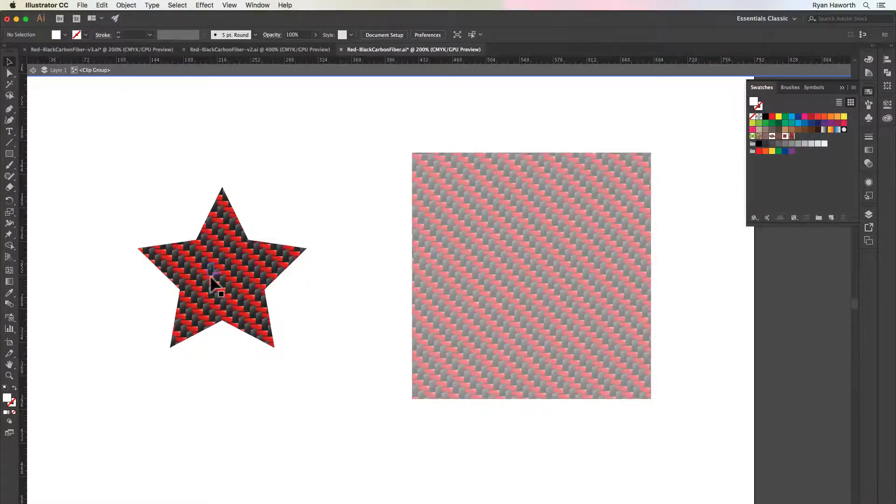
double_click(211, 280)
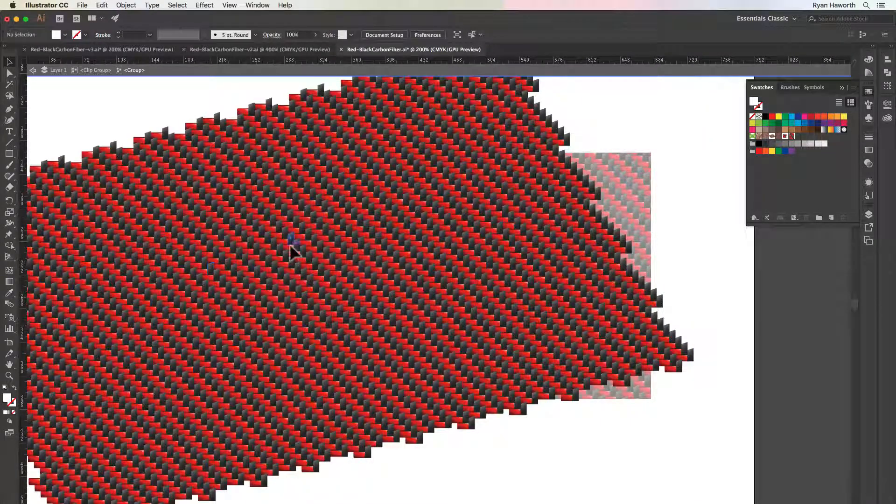
click(290, 245)
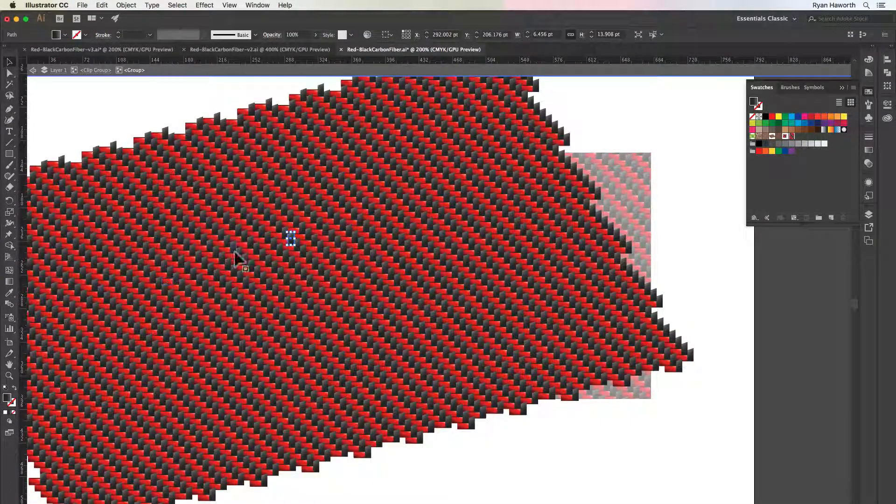
click(292, 263)
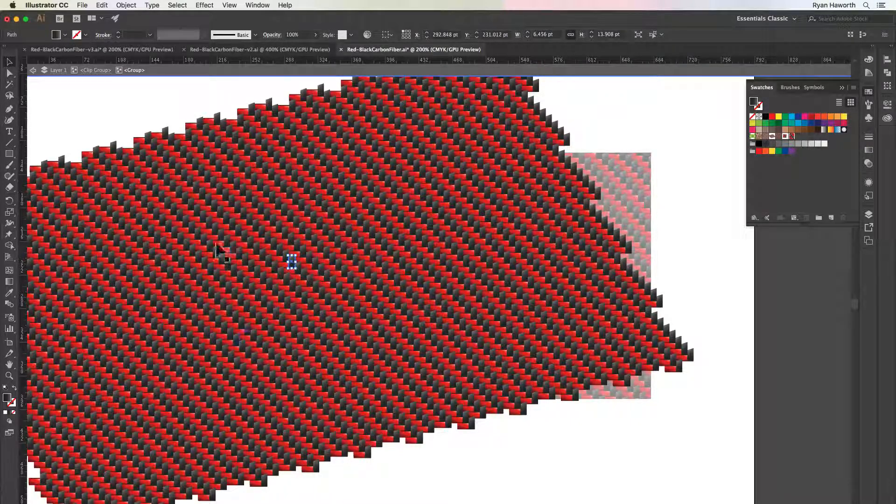
click(176, 124)
double_click(176, 125)
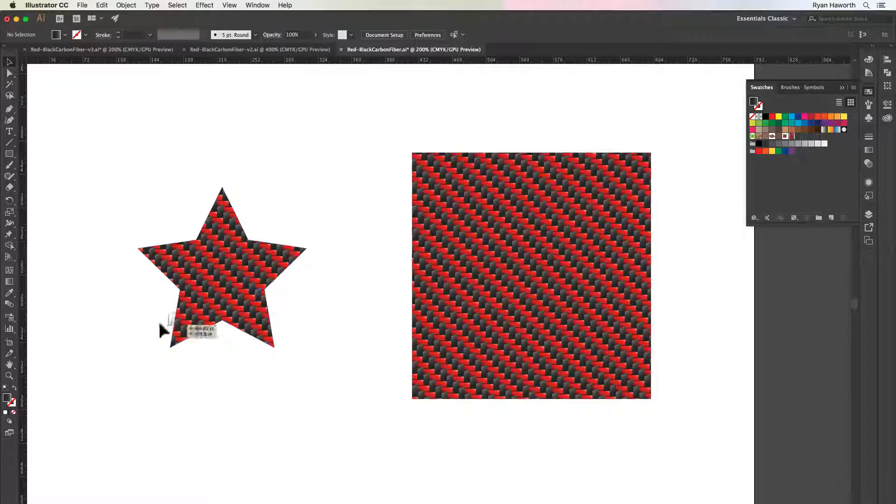
Isolate the weave group inside the square's clipping mask to inspect it, and exit isolation
click(510, 200)
double_click(516, 228)
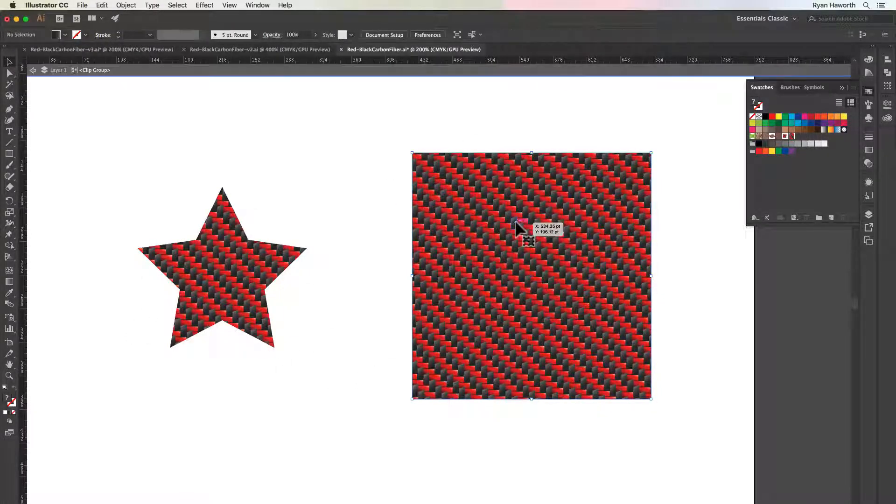
double_click(516, 227)
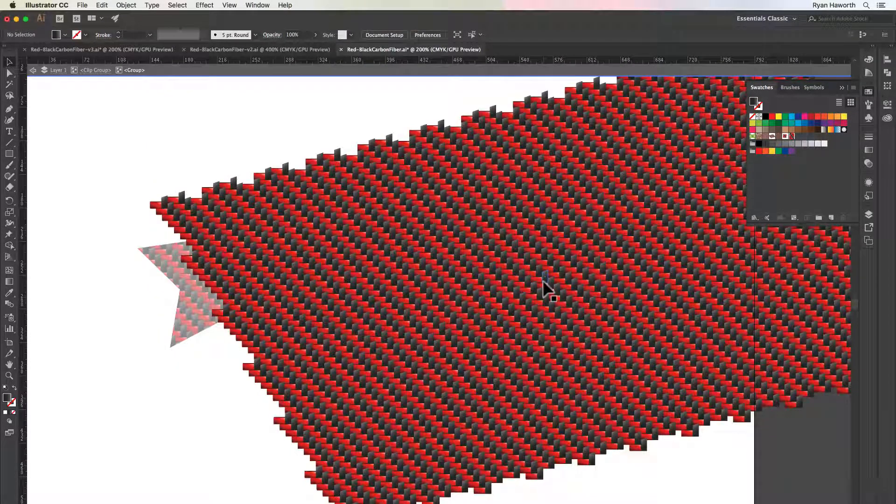
double_click(198, 375)
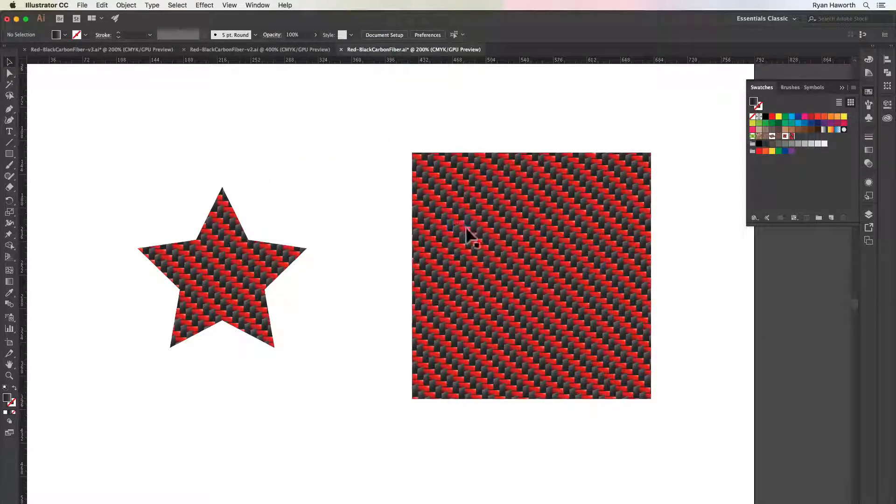
key(super+space)
drag(486, 224, 312, 234)
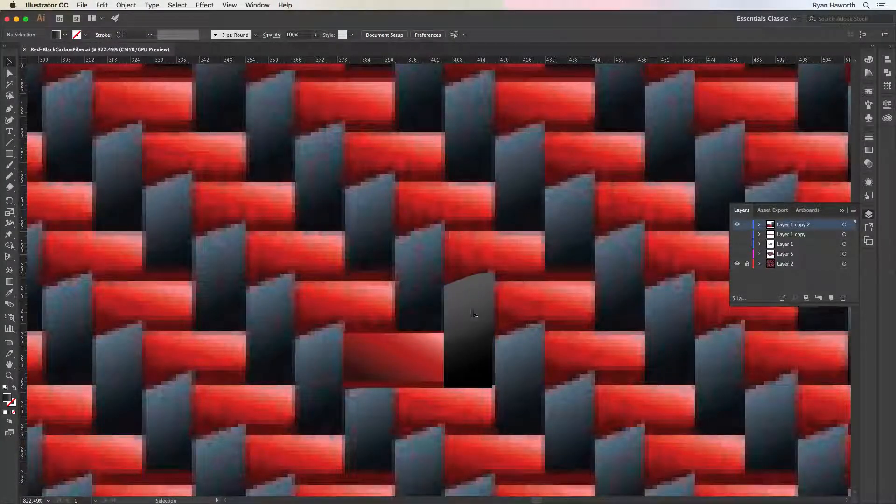
Select the grouped red-and-black tile on Layer 1 copy 2 and hide the reference weave on Layer 2
click(396, 355)
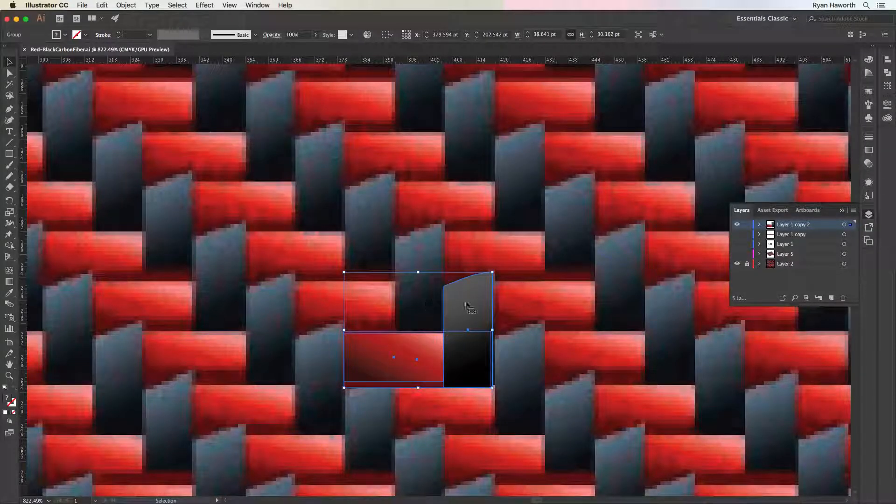
drag(471, 305, 474, 303)
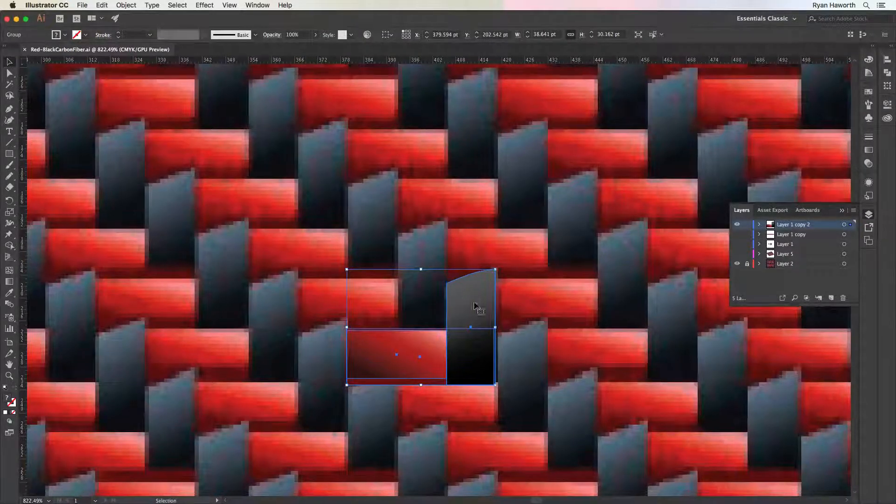
click(737, 264)
drag(476, 361, 421, 305)
key(super+z)
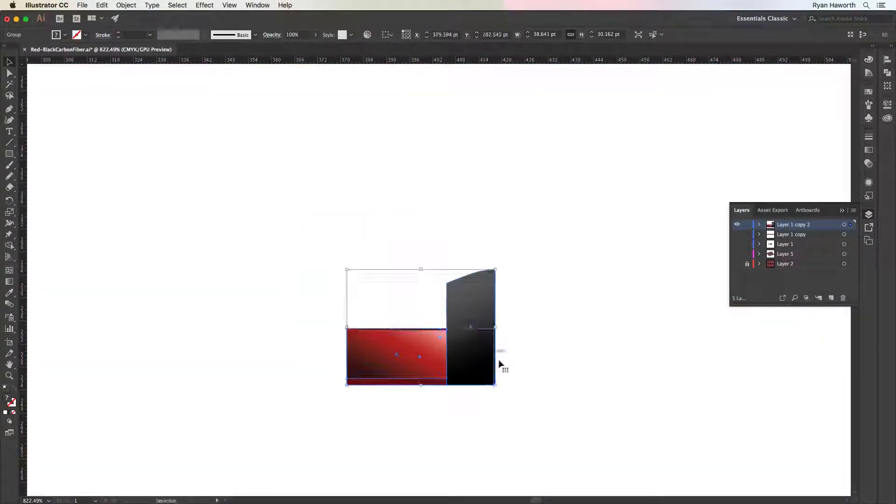
Duplicate the tile diagonally up and left, snapping the copy's lower-right corner to where the original's red strip top meets its black piece
key(z)
drag(425, 311, 492, 254)
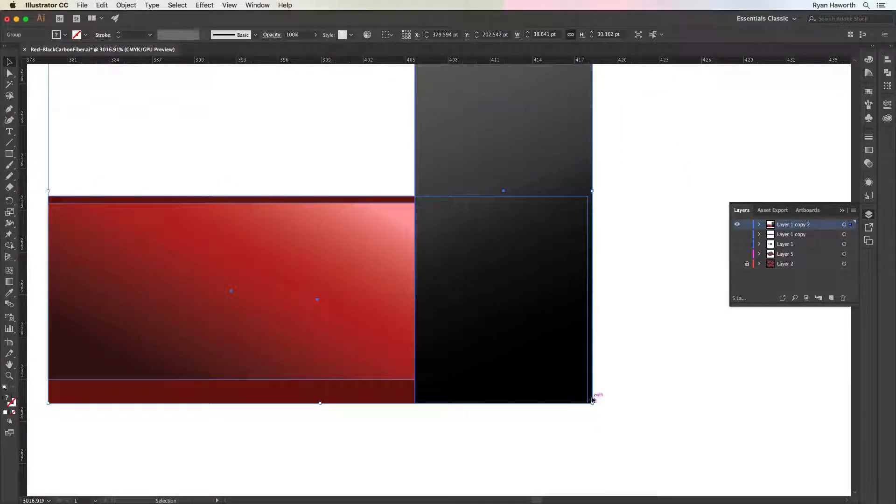
drag(594, 398, 416, 192)
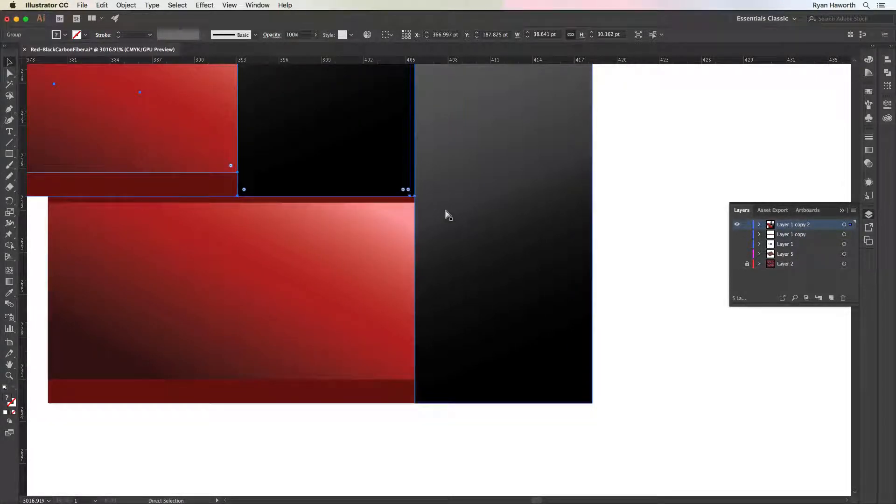
Repeat the duplicating move with Transform Again until eight tiles form a diagonal staircase running up and left
key(super+minus)
key(super+minus)
key(super+minus)
key(super+minus)
key(super+minus)
key(super+minus)
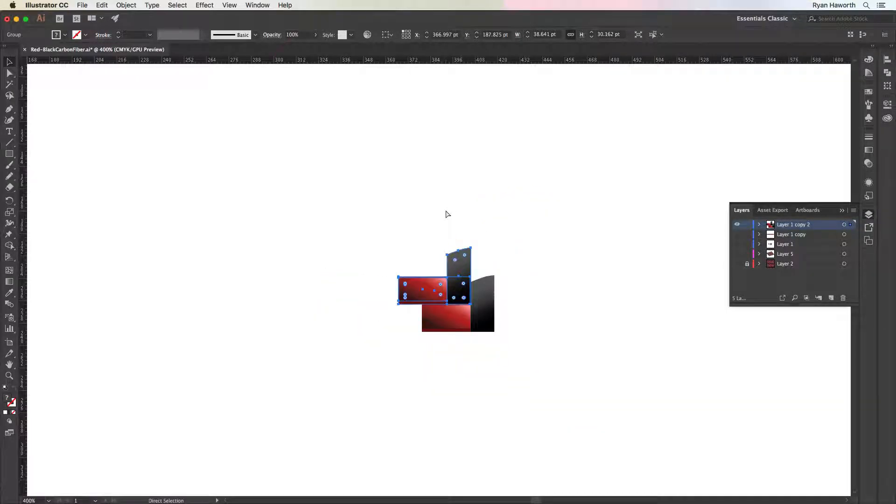
drag(458, 225, 497, 294)
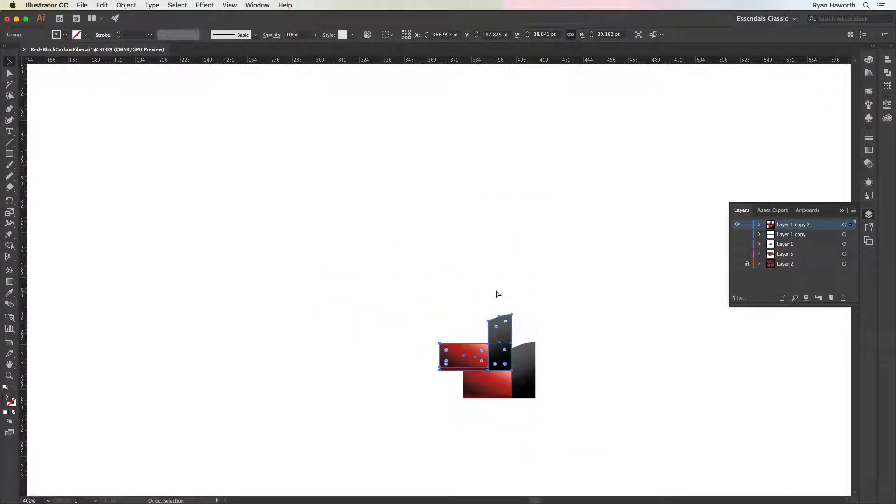
key(super+d)
key(super+d)
key(super+d)
key(super+d)
key(super+d)
key(super+d)
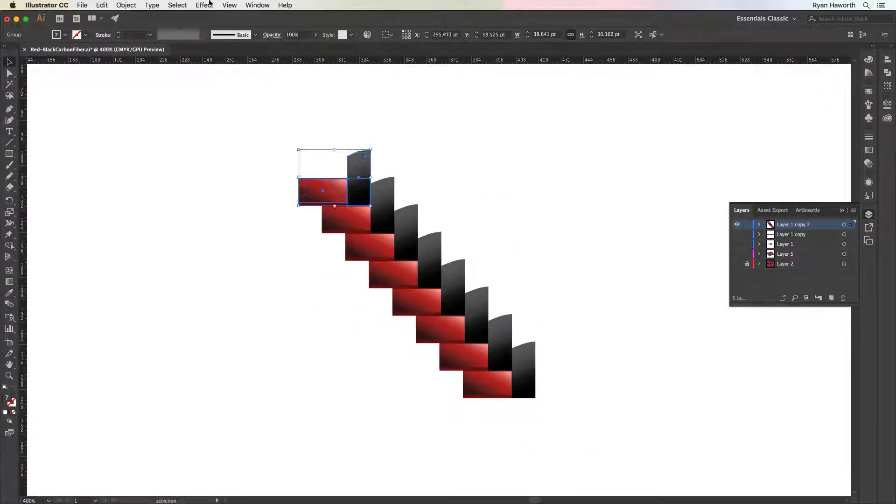
click(126, 5)
mouse_move(137, 17)
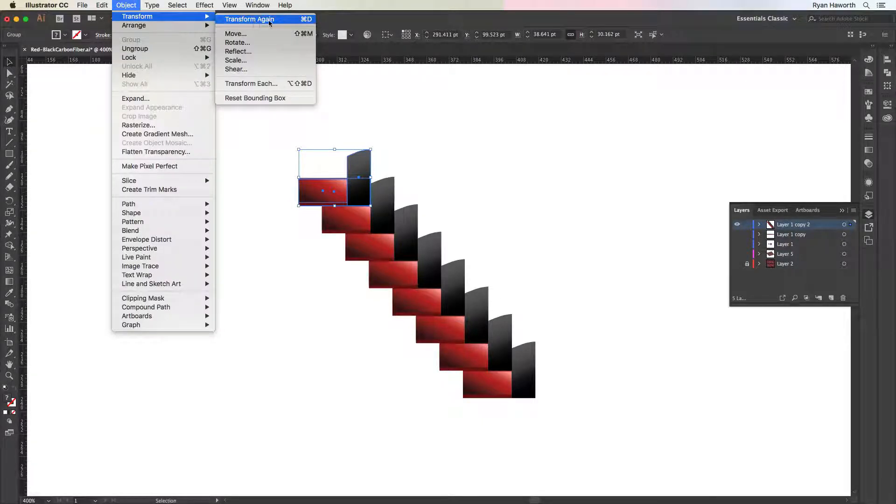
click(124, 6)
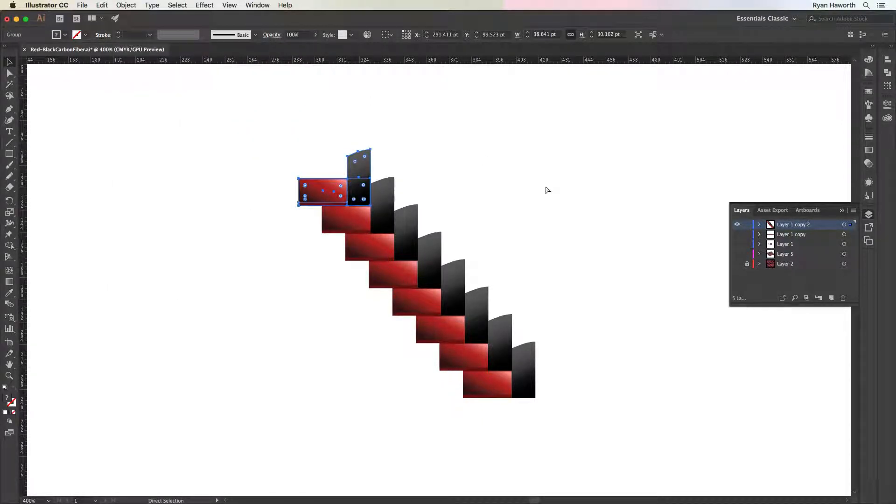
Extend the diagonal staircase with Transform Again until it contains 23 tiles, running past the artboard's upper edge
key(super+d)
key(super+d)
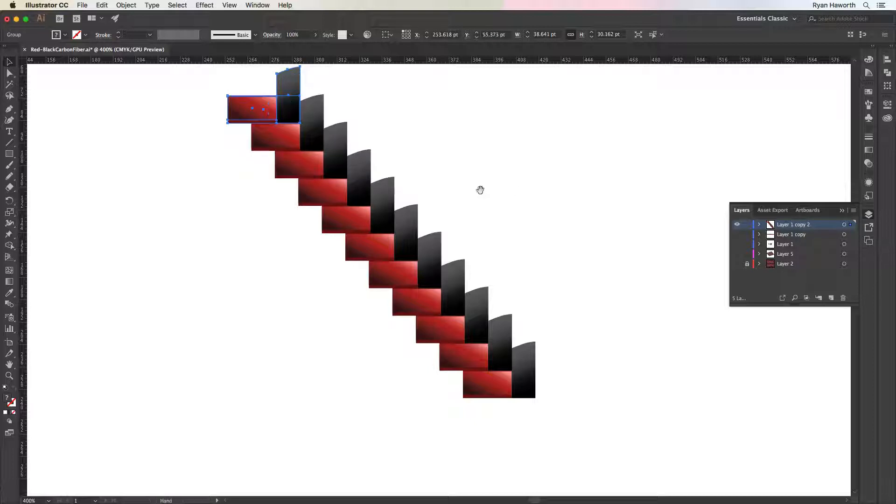
drag(480, 190, 526, 262)
key(super+d)
key(super+d)
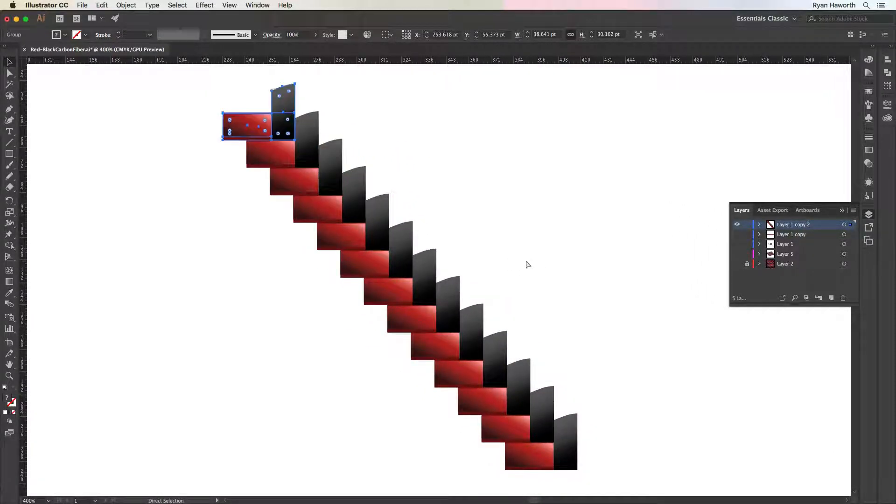
key(super+d)
key(super+minus)
key(super+minus)
key(super+minus)
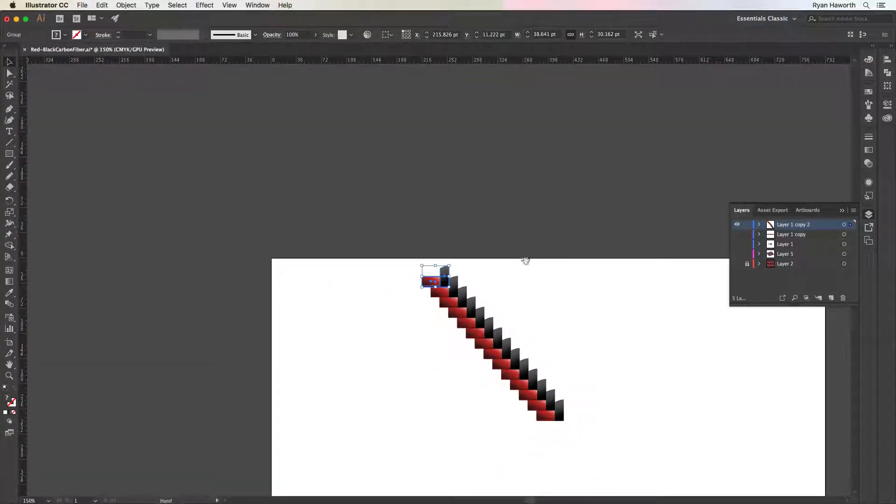
drag(556, 310, 439, 242)
key(super+d)
key(super+d)
key(super+d)
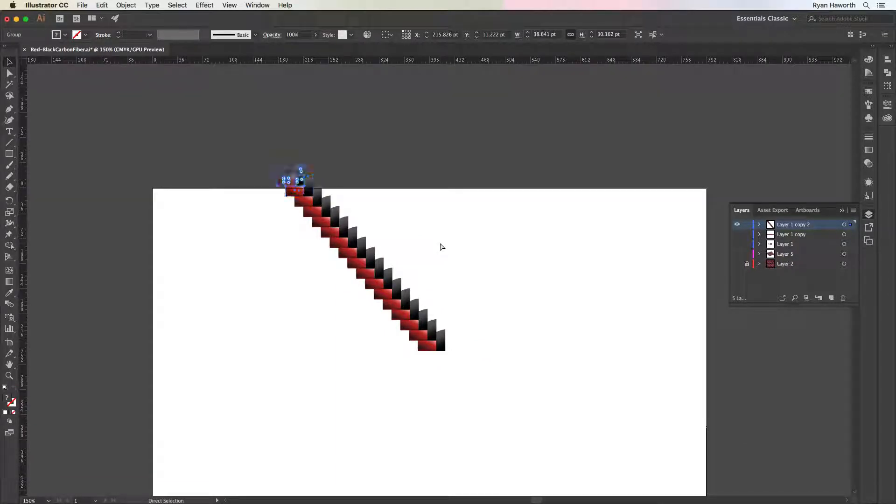
key(super+d)
key(super+d)
key(super+d)
key(super+d)
key(super+d)
key(super+d)
key(super+d)
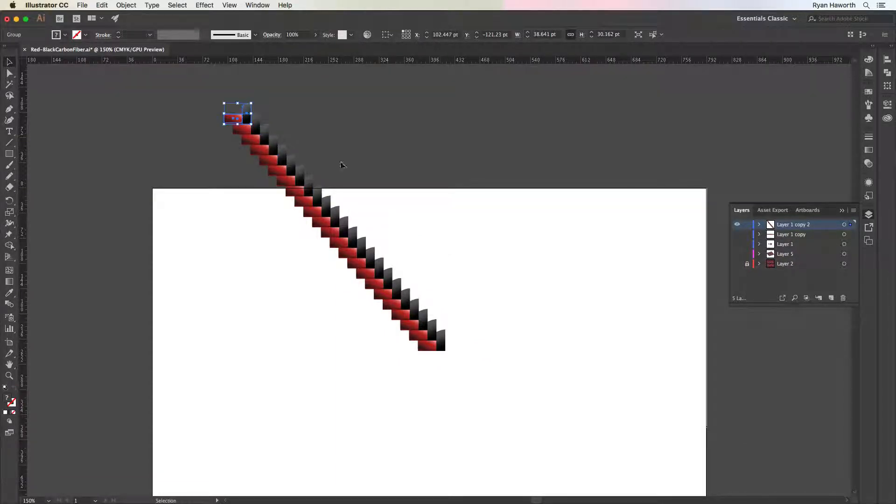
Select the whole staircase, move it down onto the artboard, and duplicate it down and left, snapping the copy flush against the original
drag(210, 90, 549, 470)
drag(549, 342, 449, 225)
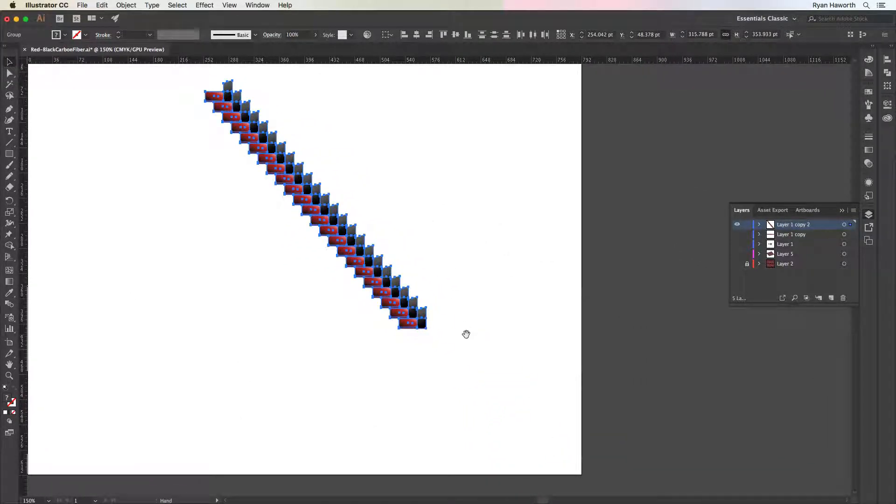
key(super+space)
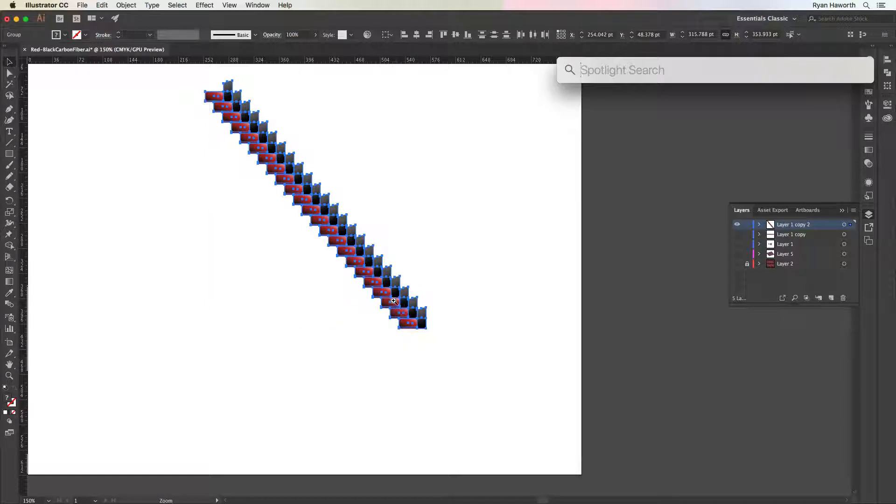
drag(395, 301, 656, 436)
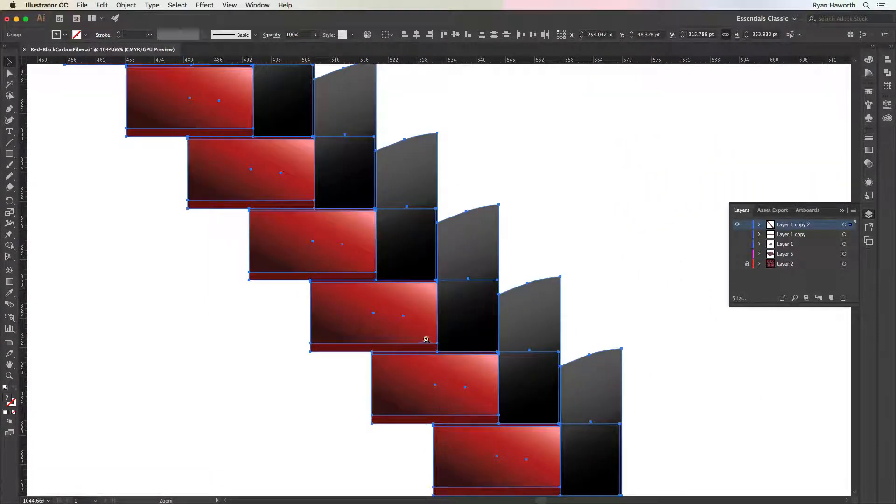
drag(426, 339, 458, 271)
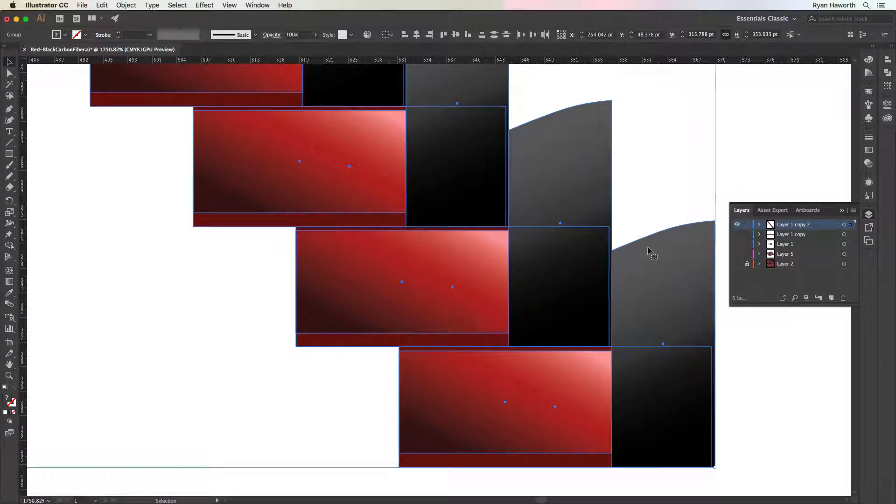
drag(616, 254, 298, 350)
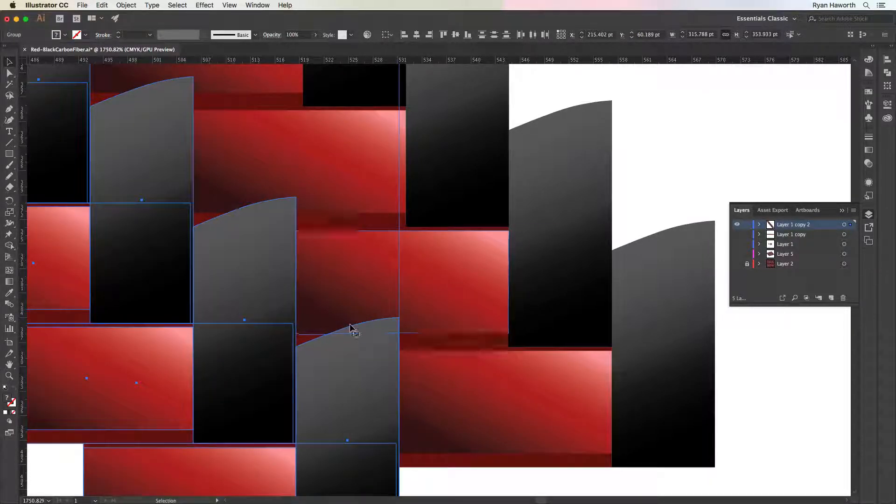
Repeat the staircase duplication with Transform Again until 19 adjoining staircases form a wide weave
key(ctrl+minus)
key(ctrl+minus)
key(ctrl+minus)
key(ctrl+minus)
key(ctrl+minus)
key(ctrl+minus)
key(ctrl+minus)
key(ctrl+minus)
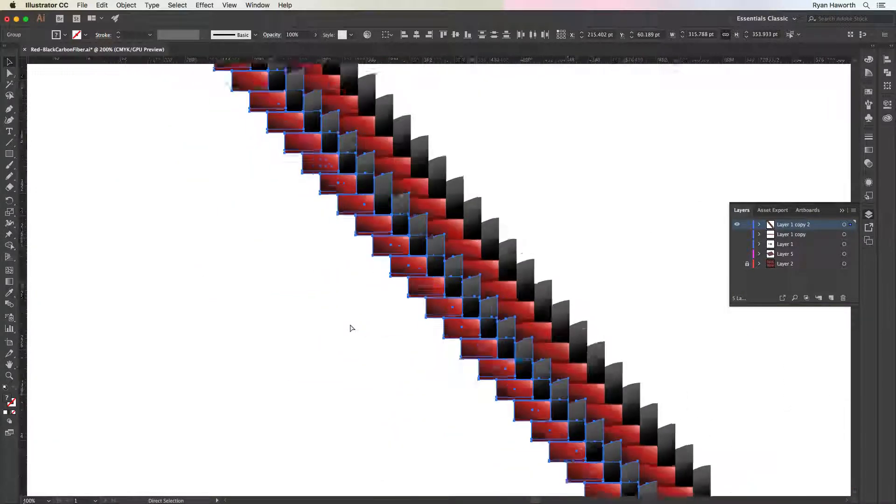
drag(466, 340, 405, 315)
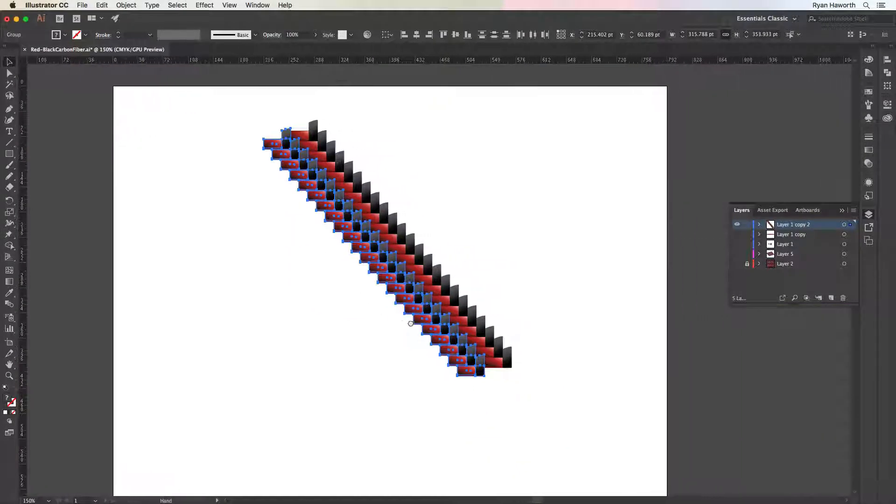
key(super+d)
key(super+d)
key(super+d)
key(super+d)
key(super+d)
key(super+d)
key(super+d)
key(super+d)
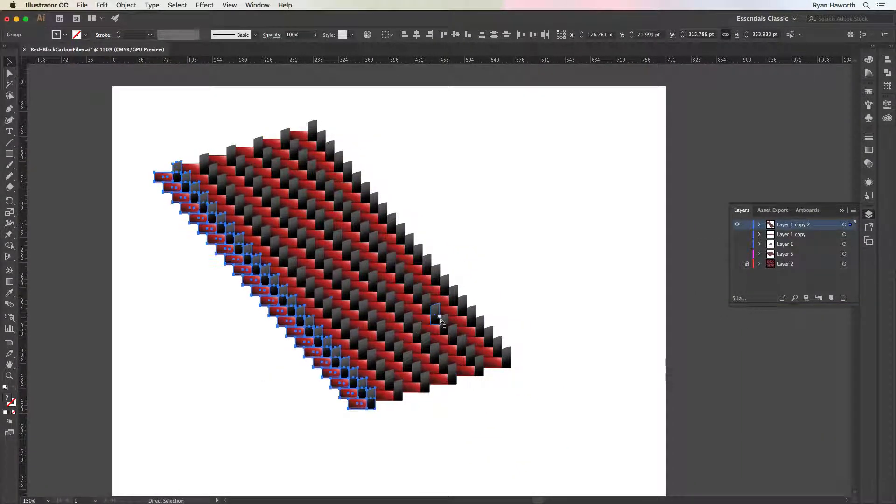
key(super+d)
key(super+d)
key(super+d)
key(super+d)
key(super+d)
key(super+d)
key(super+d)
key(super+d)
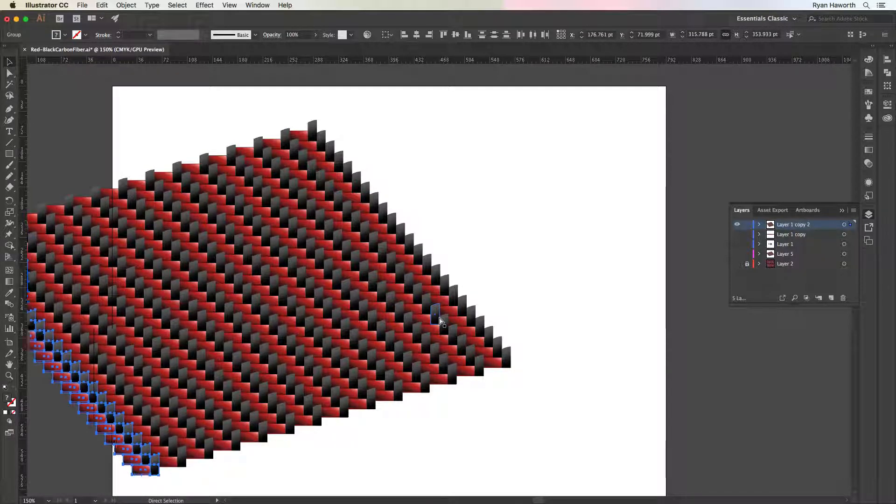
scroll(436, 321, left, 10)
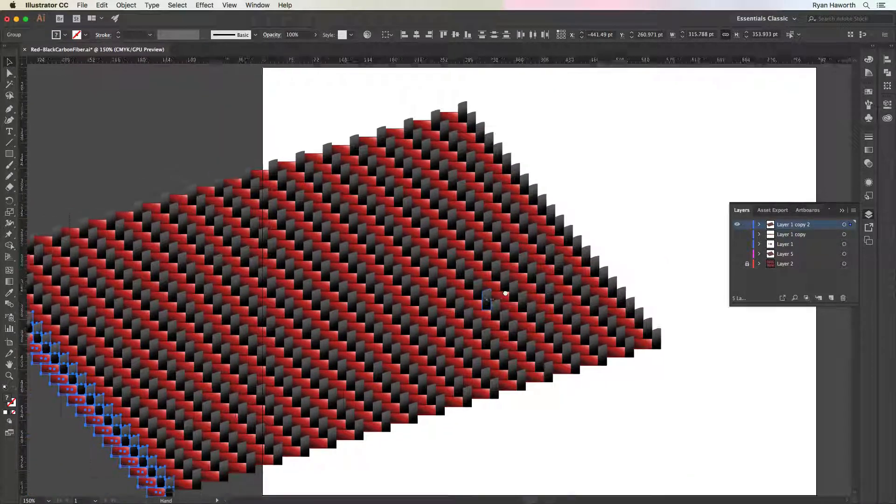
Select the entire weave, move it right so it spans the artboard, and deselect it
key(super+a)
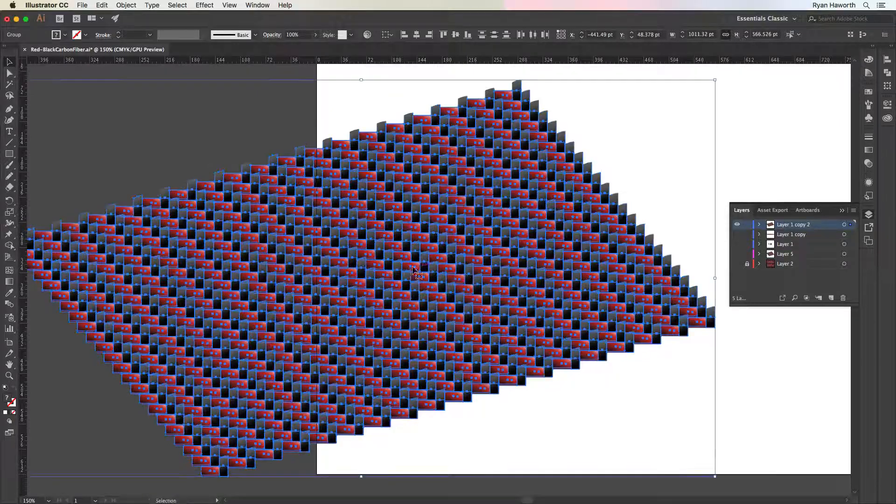
drag(372, 295, 594, 278)
drag(589, 280, 384, 287)
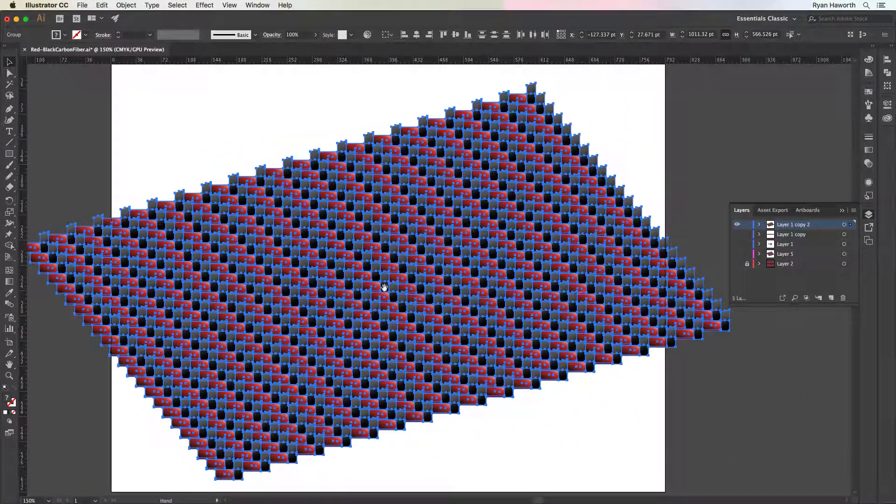
click(481, 415)
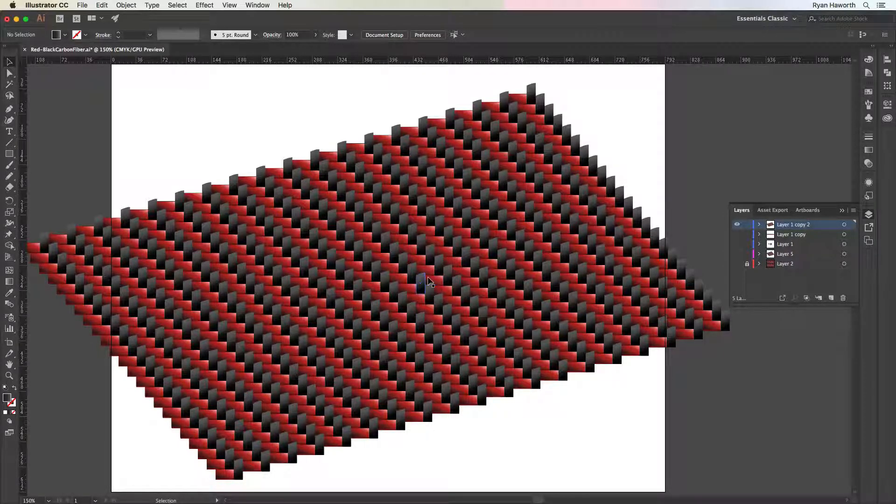
Compare the new weave on Layer 1 copy 2 with the reference on Layer 2 by toggling their visibility, and restore the new weave
click(737, 225)
click(737, 264)
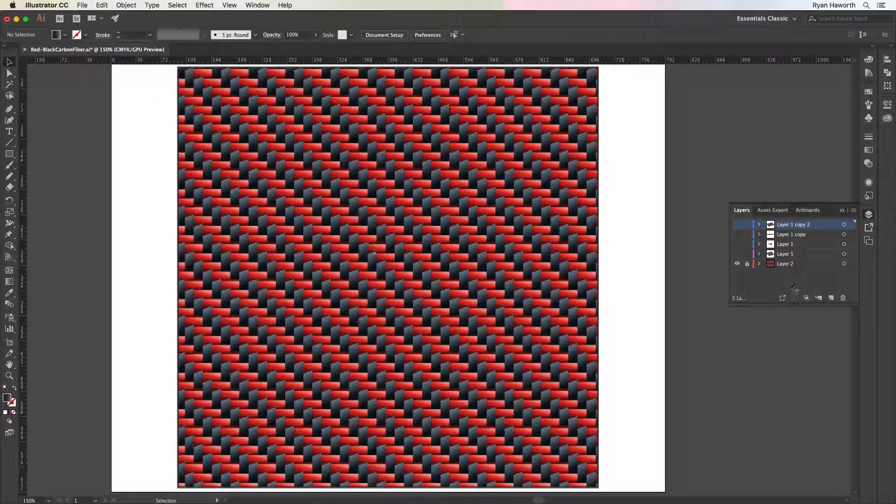
click(737, 263)
click(737, 225)
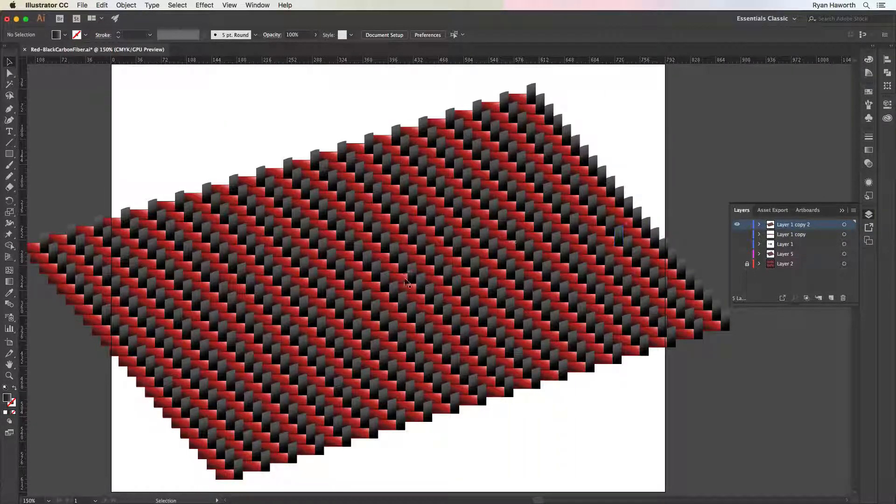
Draw a rectangle about 366 × 316 pt over the weave from a tile's lower-right corner, with no fill and the default black stroke
key(super+space)
drag(375, 225, 357, 203)
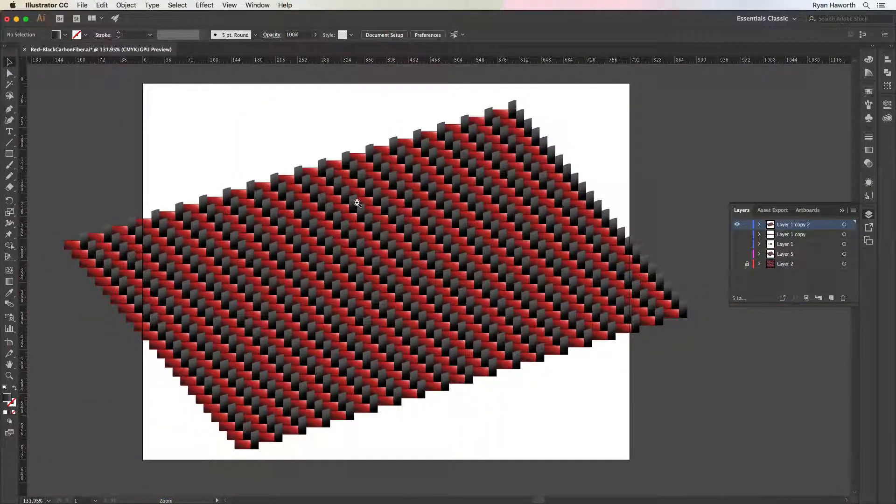
drag(453, 304, 468, 340)
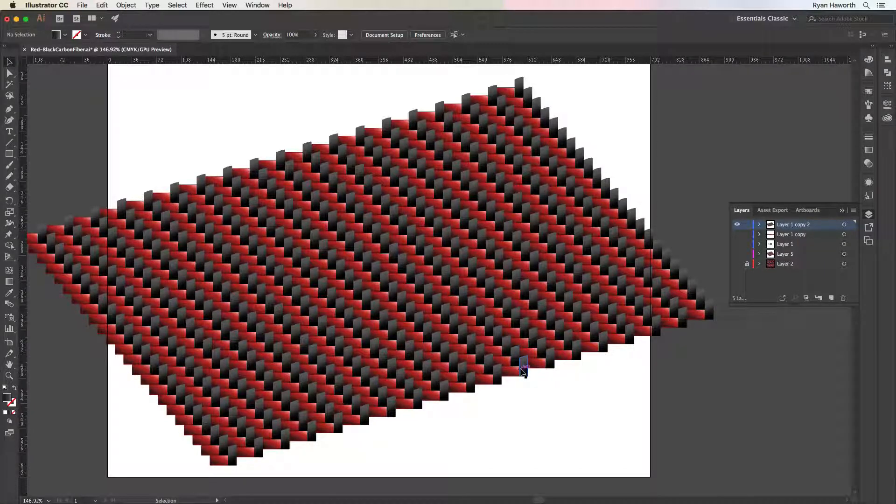
key(m)
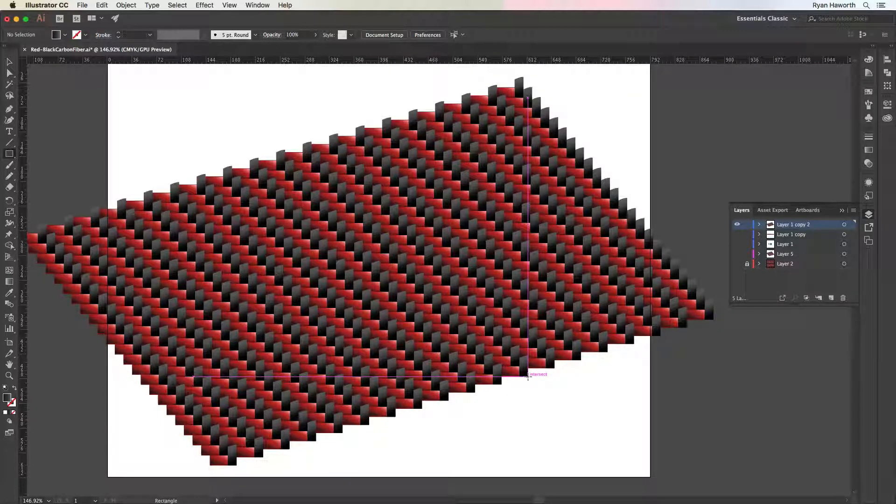
mouse_move(528, 376)
mouse_down()
mouse_move(489, 337)
mouse_move(469, 286)
mouse_move(504, 361)
mouse_move(484, 356)
mouse_move(380, 165)
mouse_move(372, 175)
mouse_move(327, 142)
mouse_move(278, 159)
mouse_up()
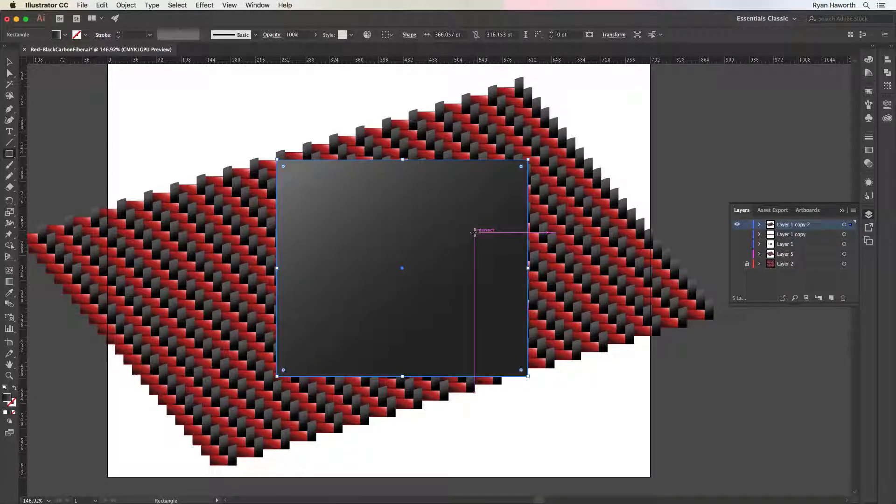
key(d)
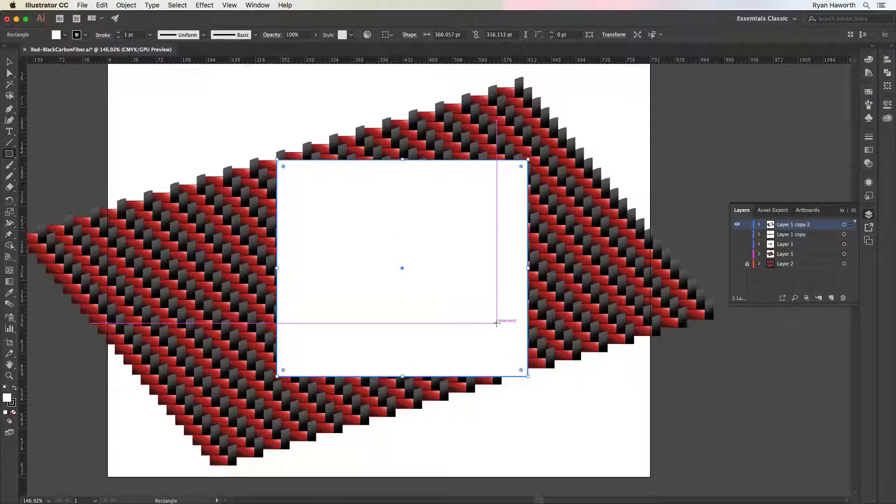
click(13, 413)
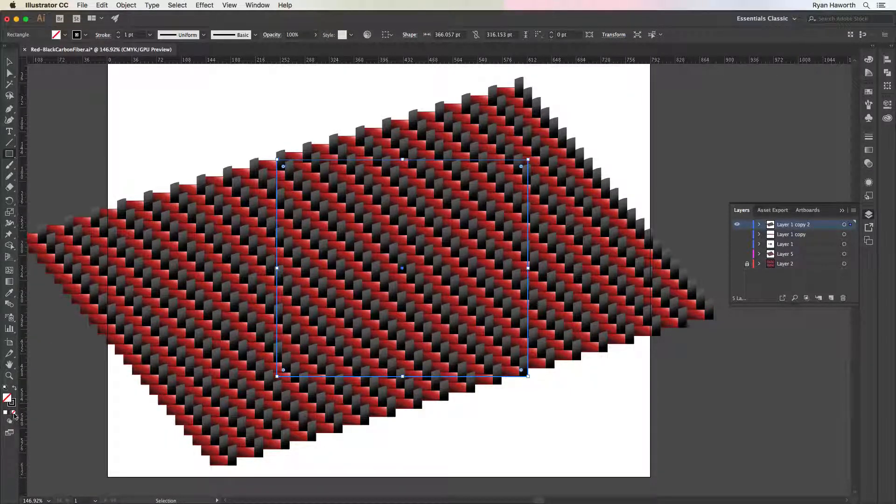
In Outline view, move the rectangle so its lower-right corner snaps to the tile's outer corner, and return to Preview
drag(538, 388, 721, 484)
drag(546, 304, 610, 380)
key(super+y)
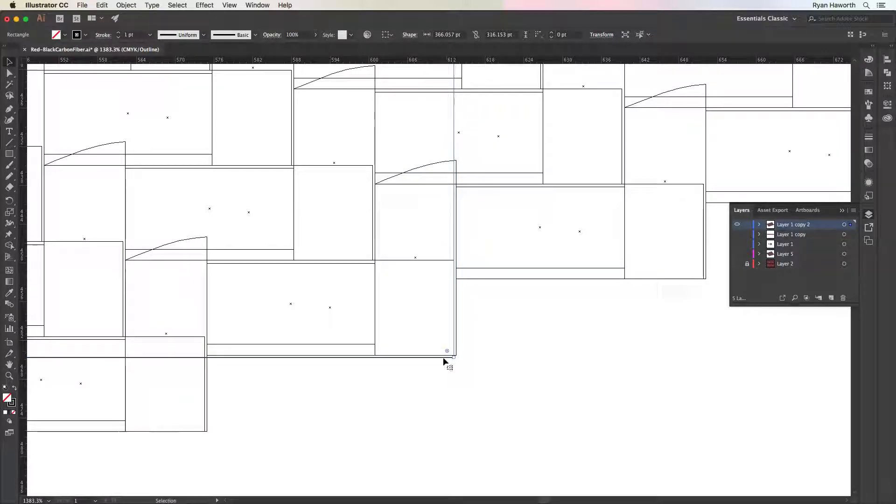
drag(444, 358, 457, 356)
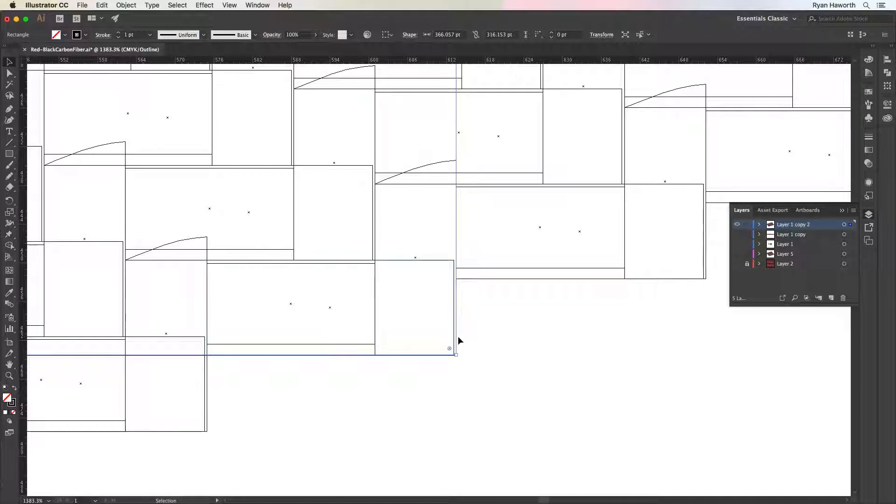
key(super+y)
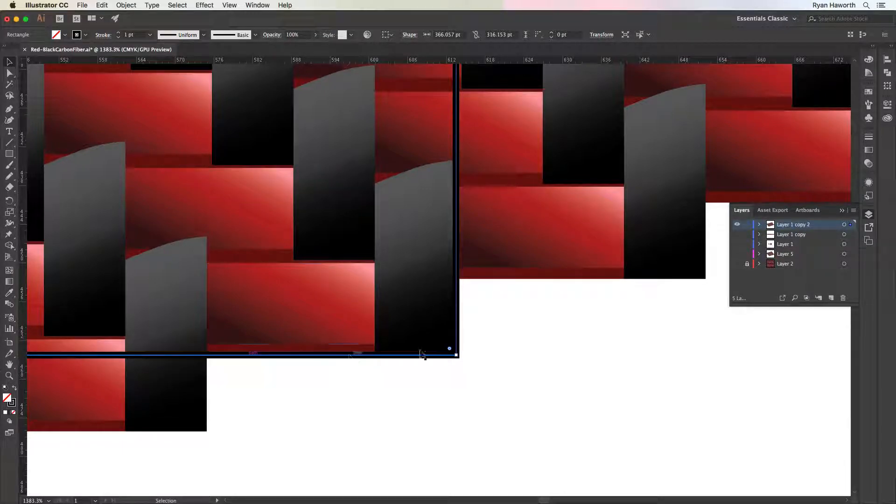
Recolor the rectangle's stroke to green (C 54.12, M 0, Y 100, K 0) and deselect it
key(a)
scroll(426, 322, down, 10)
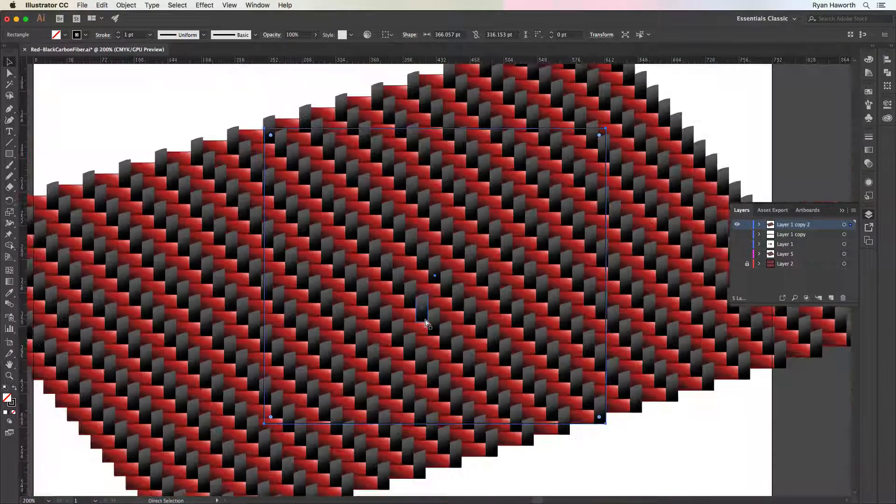
key(v)
key(space)
drag(571, 330, 496, 319)
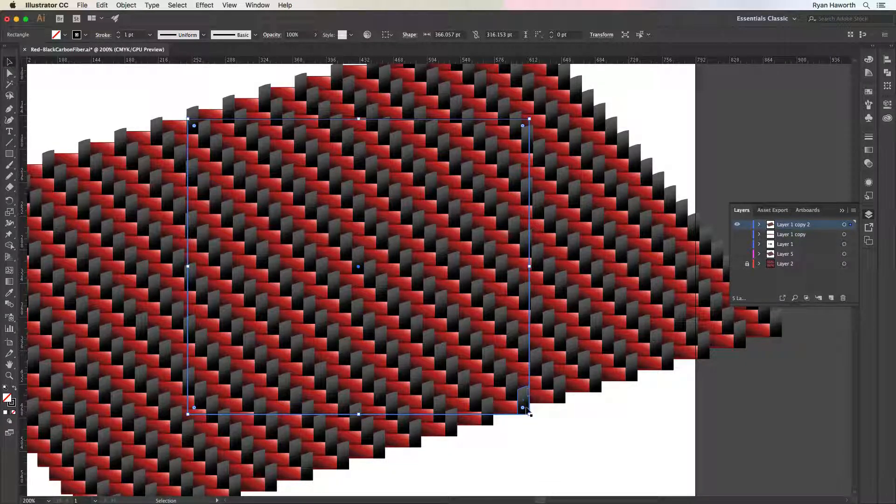
key(super+equal)
key(super+equal)
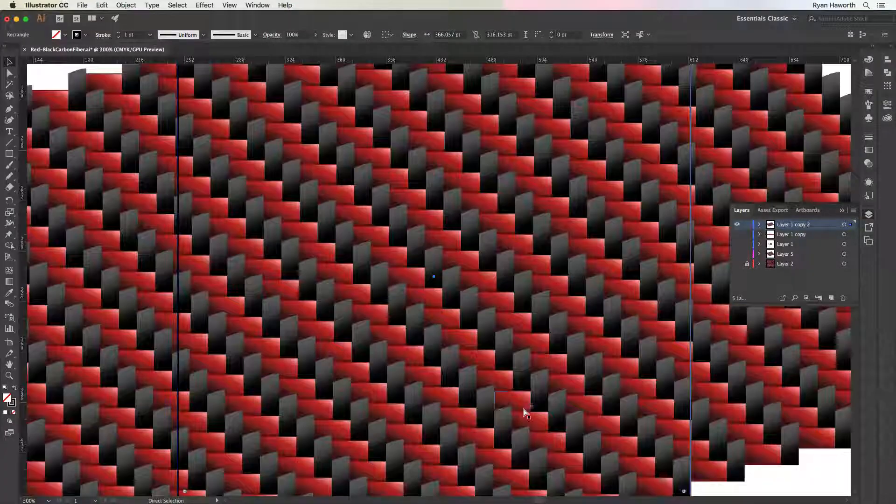
drag(598, 451, 376, 330)
click(869, 60)
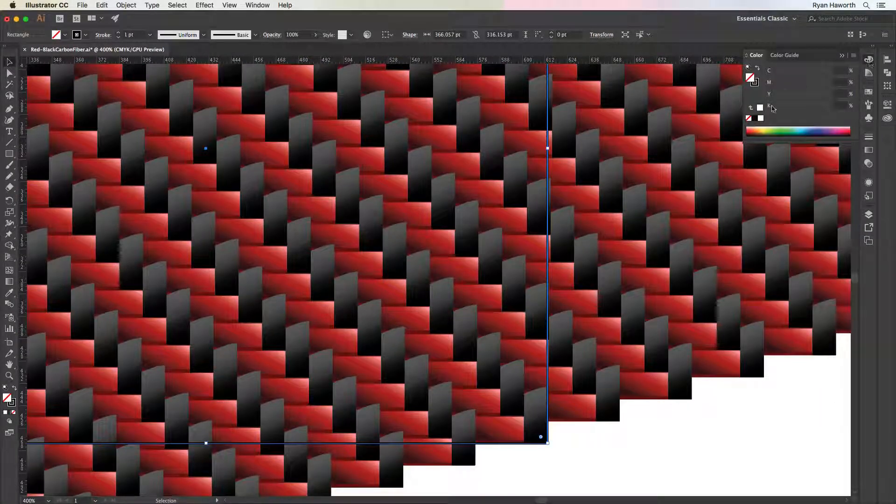
click(756, 83)
drag(839, 127, 776, 127)
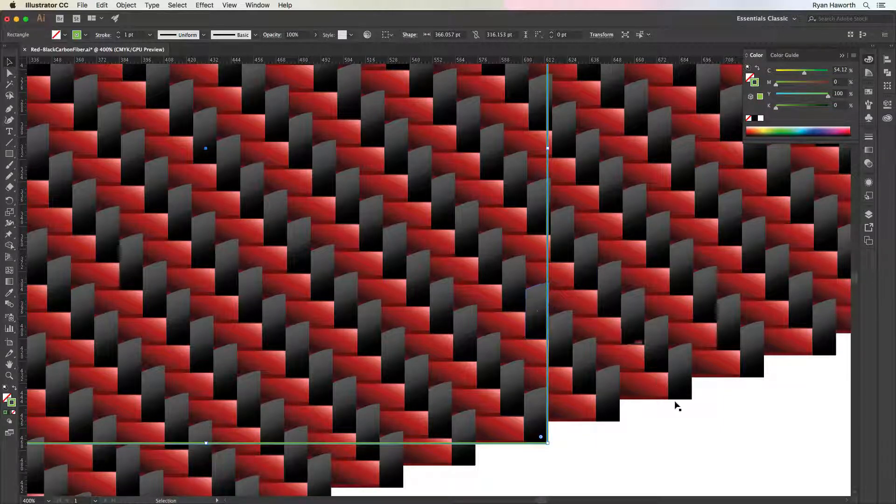
click(669, 423)
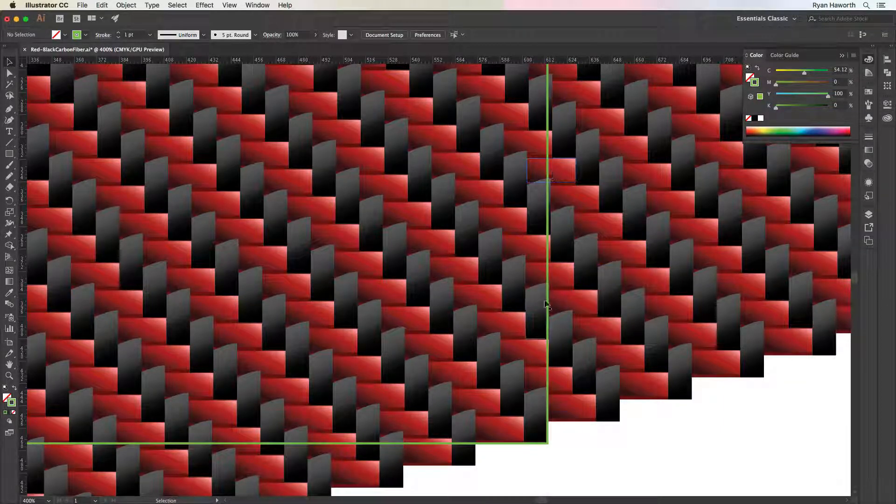
Examine how the green rectangle's right edge lines up with the weave tiles, from its lower-right corner up to its upper-right corner
key(space)
drag(581, 393, 552, 385)
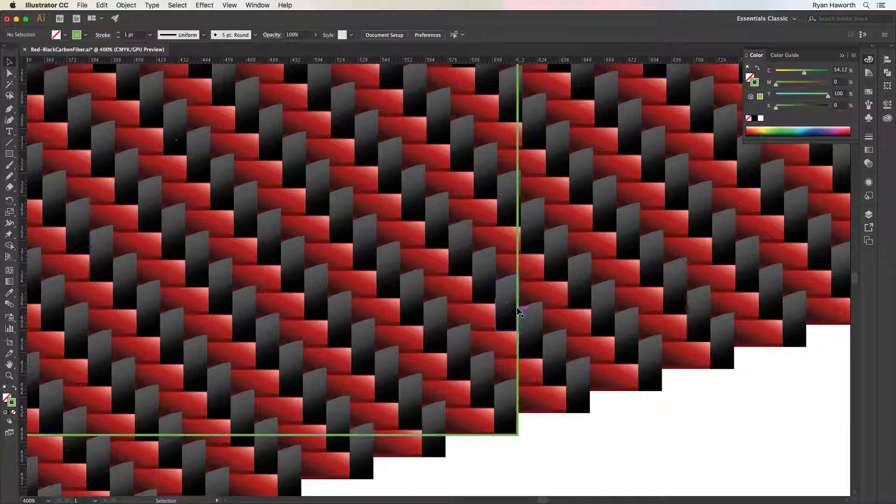
key(super+space)
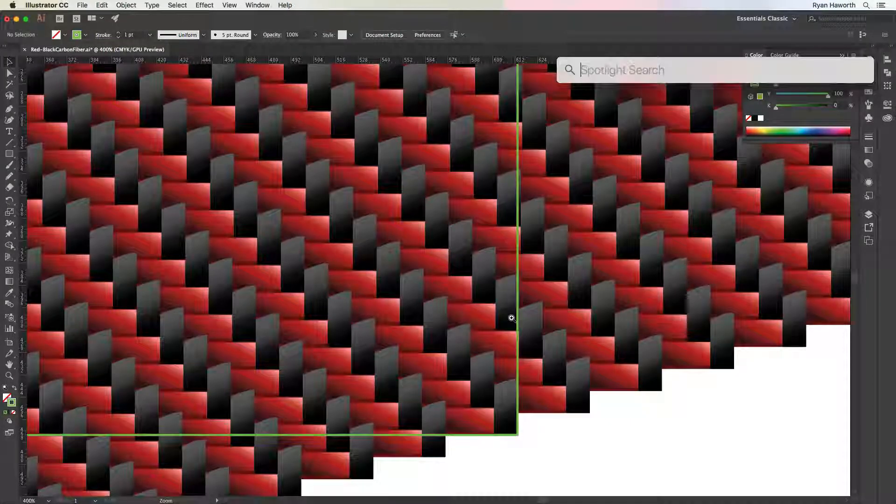
drag(512, 318, 680, 441)
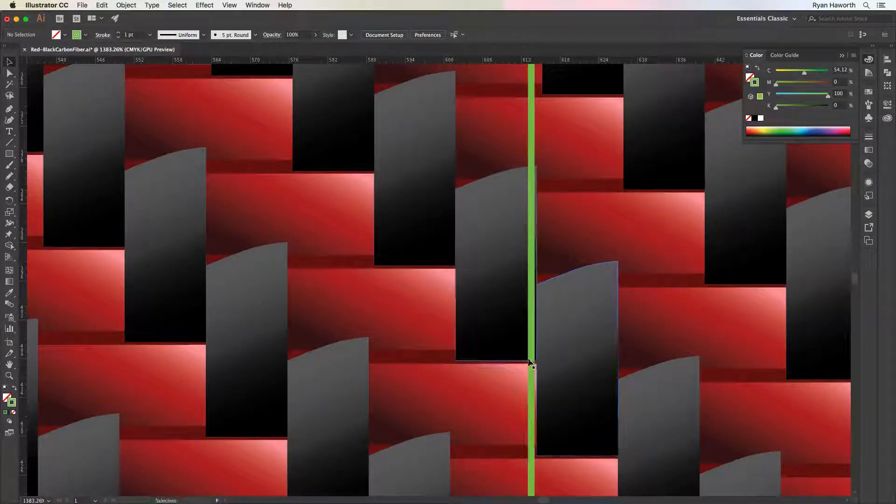
scroll(560, 364, up, 10)
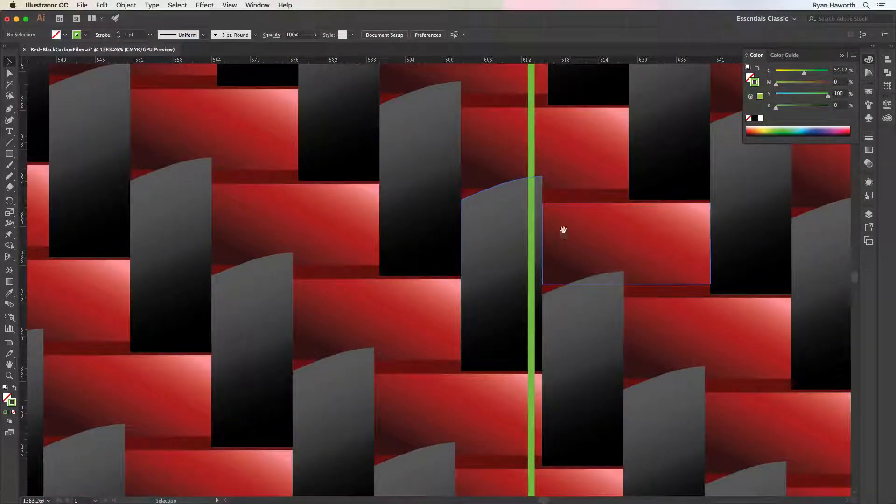
drag(562, 232, 565, 400)
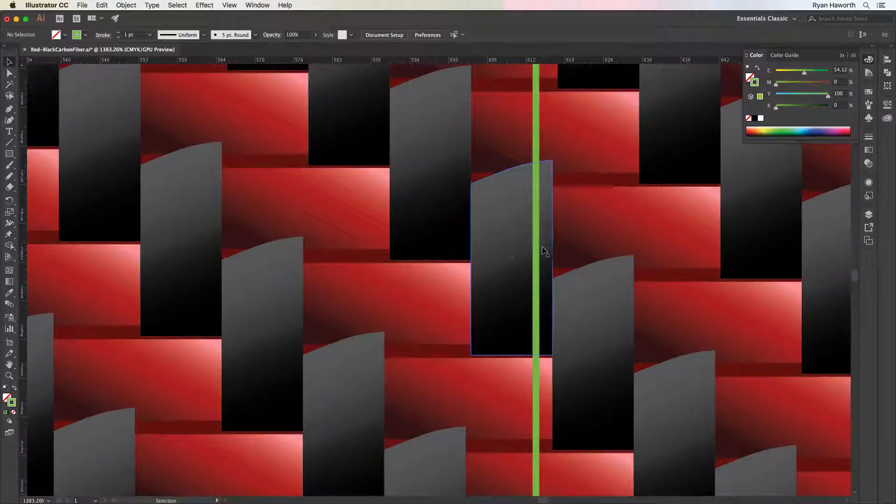
drag(560, 252, 562, 441)
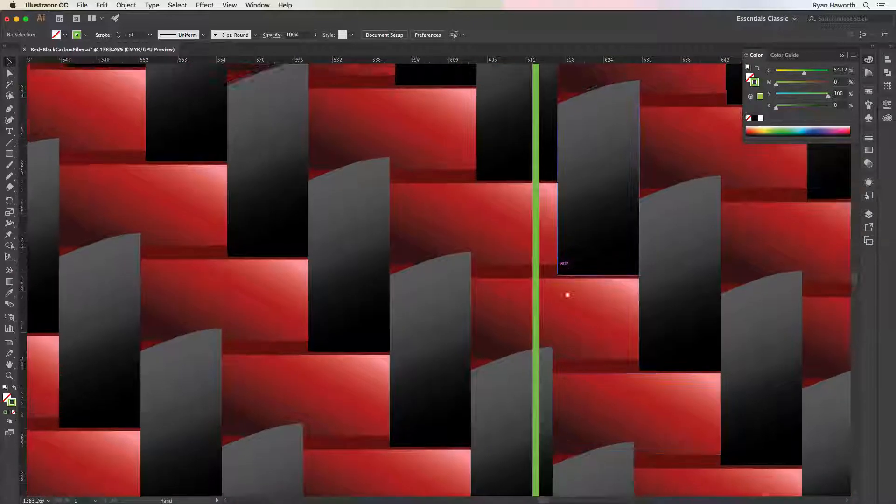
drag(569, 294, 560, 440)
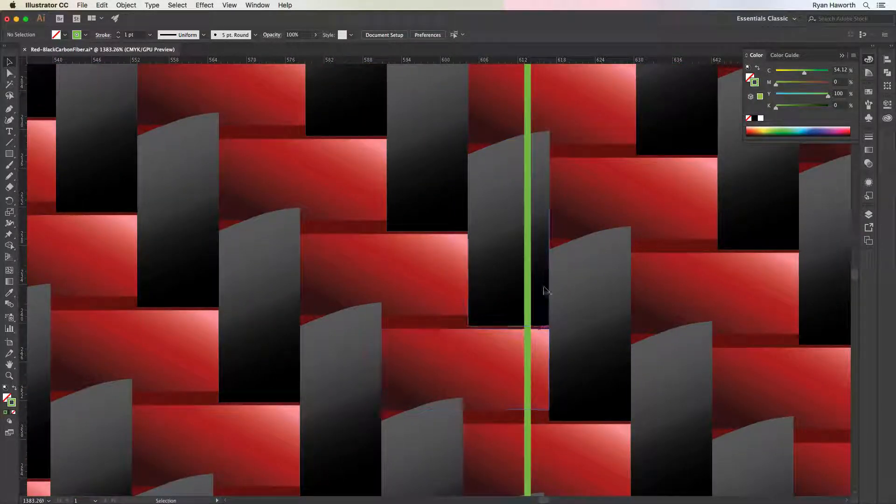
drag(545, 294, 541, 403)
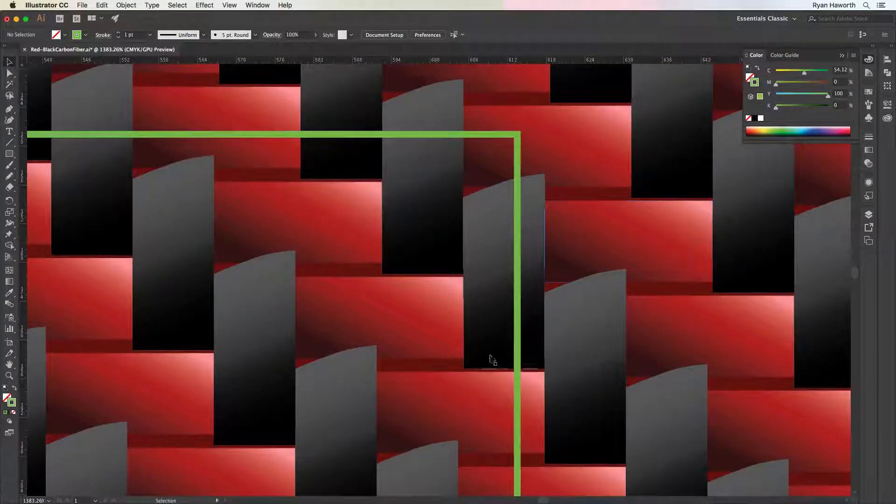
drag(543, 237, 545, 426)
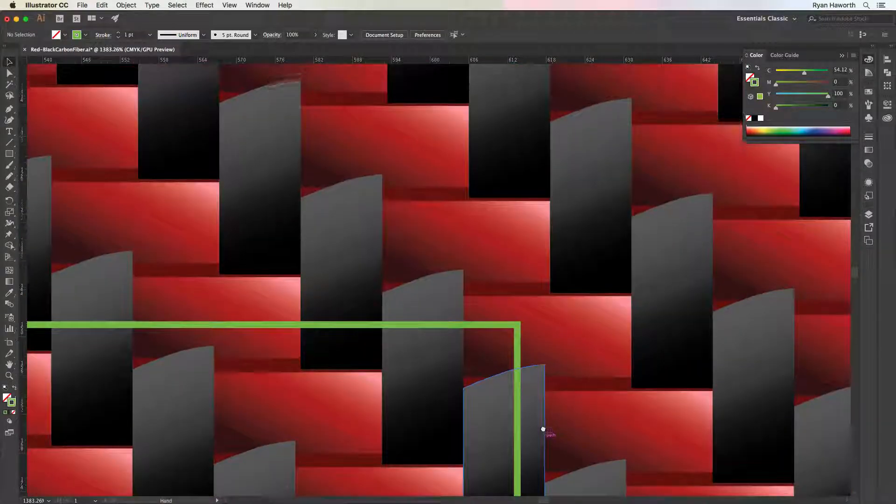
drag(550, 301, 550, 341)
drag(550, 283, 549, 376)
drag(502, 204, 540, 400)
Draw a thin rectangle about 0.85 × 56 pt between the green rectangle's lower-right corner and the misaligned tile edge above it, and undo it
key(super+minus)
key(super+minus)
key(super+minus)
key(super+minus)
key(super+minus)
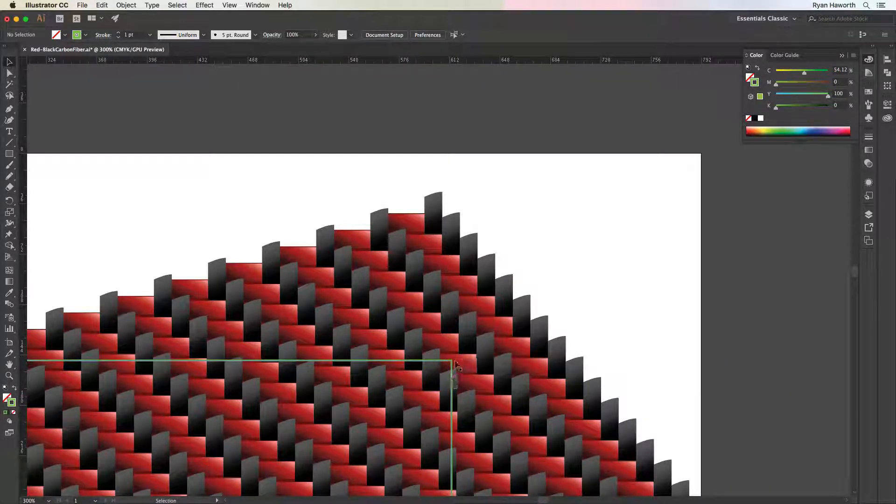
drag(473, 382, 495, 312)
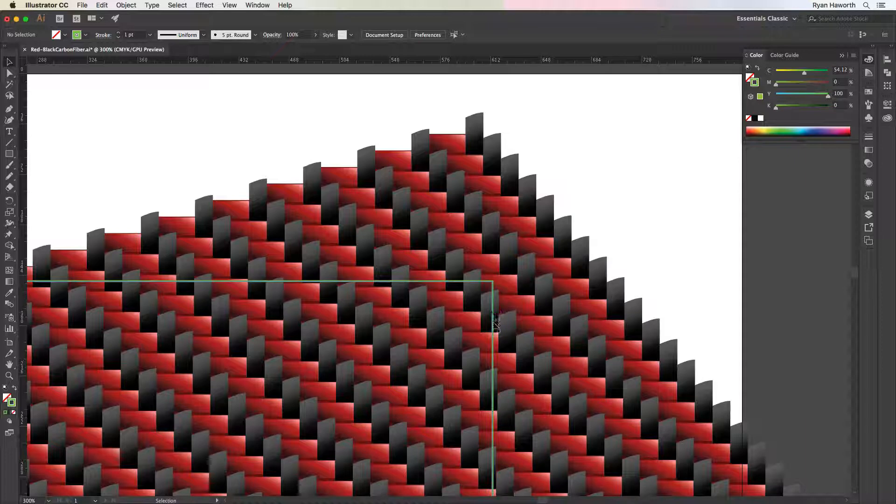
drag(501, 345, 498, 220)
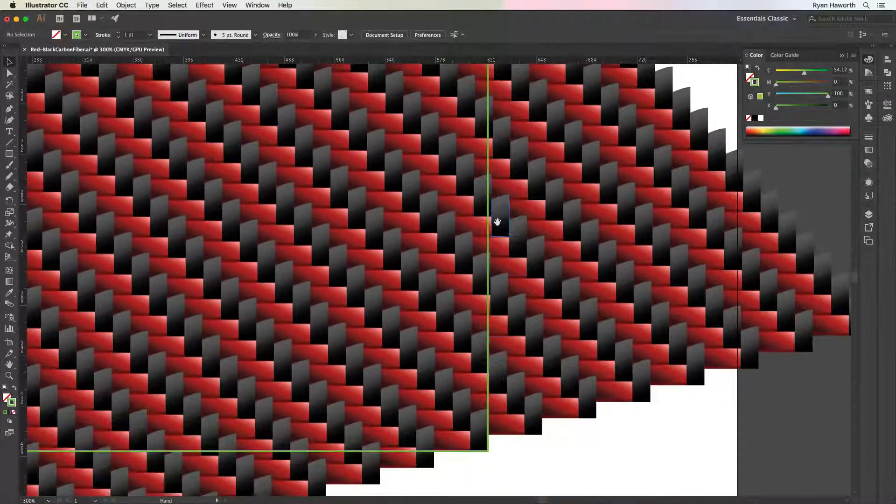
drag(502, 346, 497, 334)
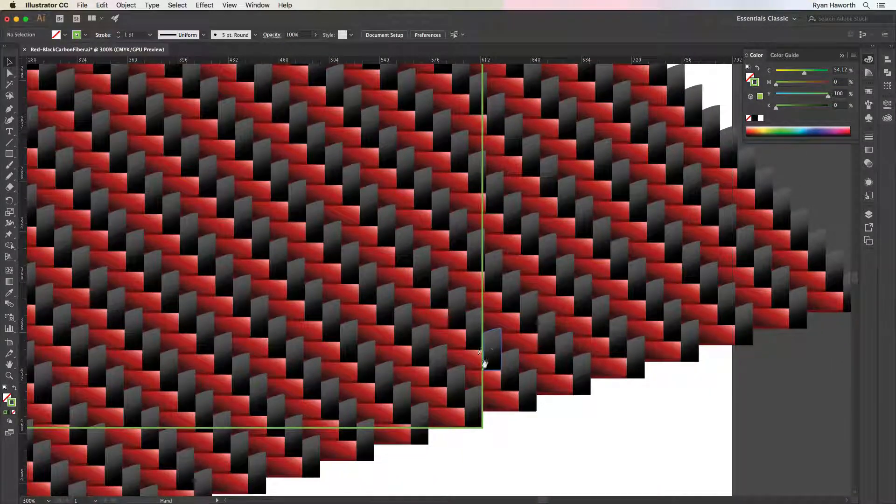
scroll(475, 345, up, 10)
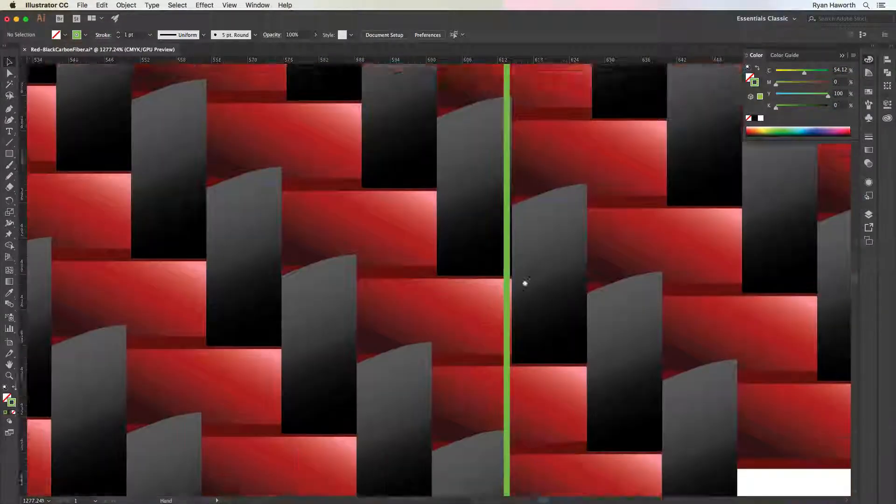
drag(526, 283, 522, 266)
drag(520, 332, 519, 291)
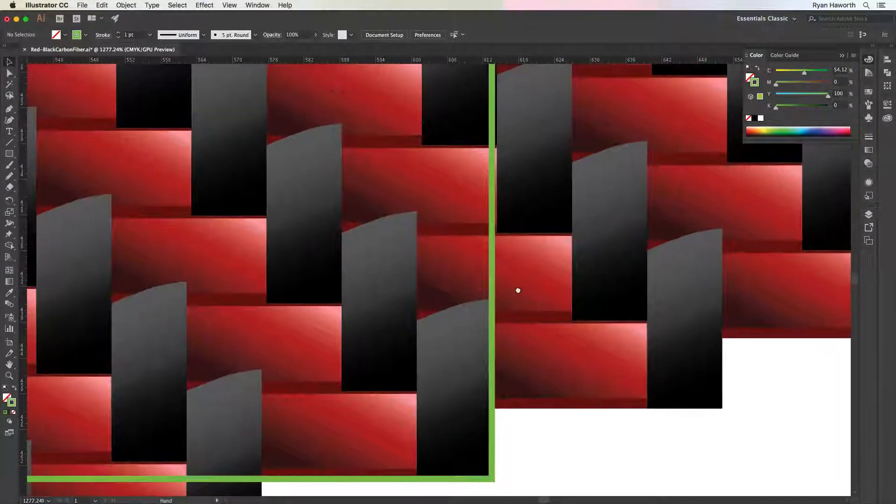
key(m)
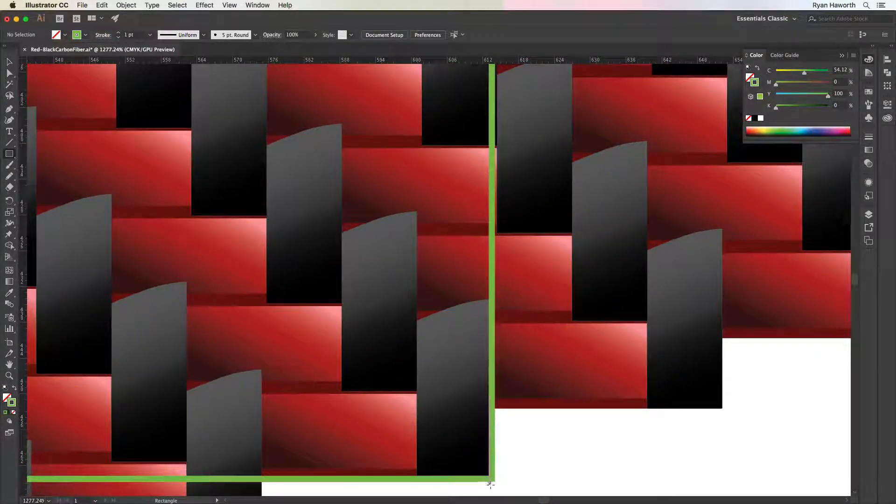
drag(492, 480, 498, 148)
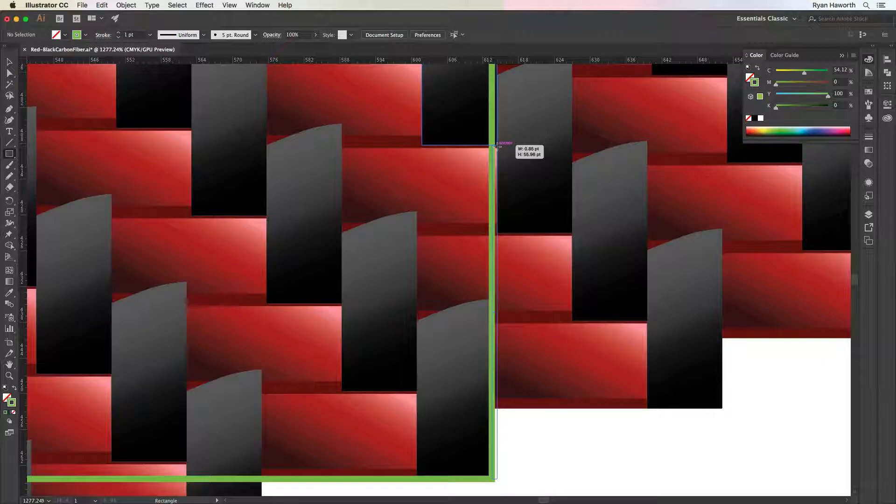
drag(498, 148, 497, 147)
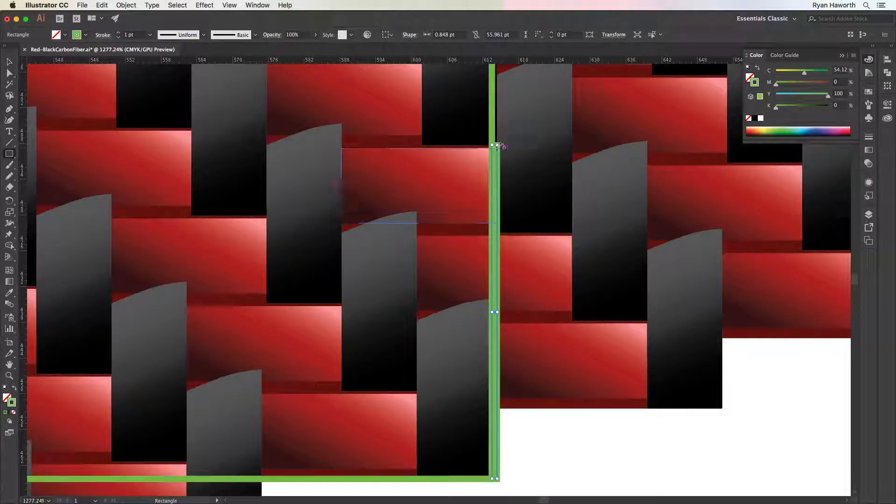
key(super+z)
Draw a rectangle about 12.6 × 2.9 pt over the base of the black tile at the green rectangle's lower-right corner, and deselect it
drag(479, 356, 487, 296)
drag(424, 419, 501, 401)
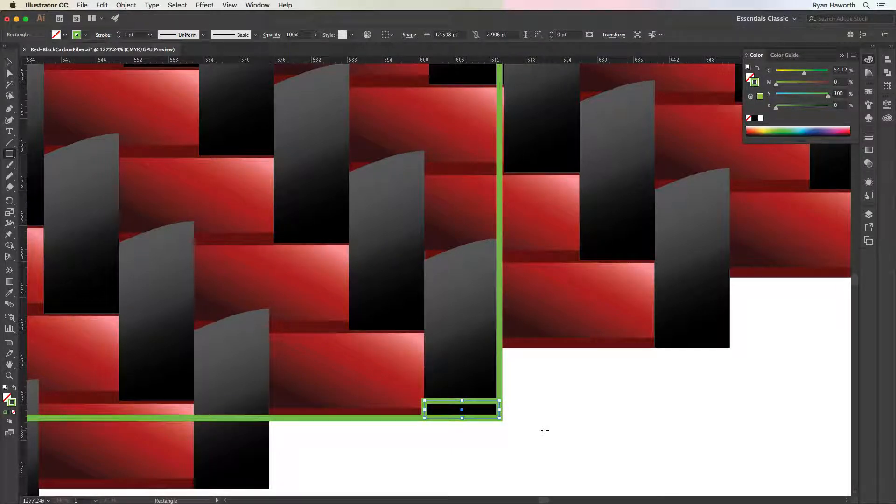
key(super+shift+a)
Draw a square about 642 pt wide from above the artboard down to the green rectangle's bottom edge, and swap its fill and stroke
key(super+minus)
key(super+minus)
key(super+minus)
key(super+minus)
key(super+minus)
key(super+minus)
key(super+minus)
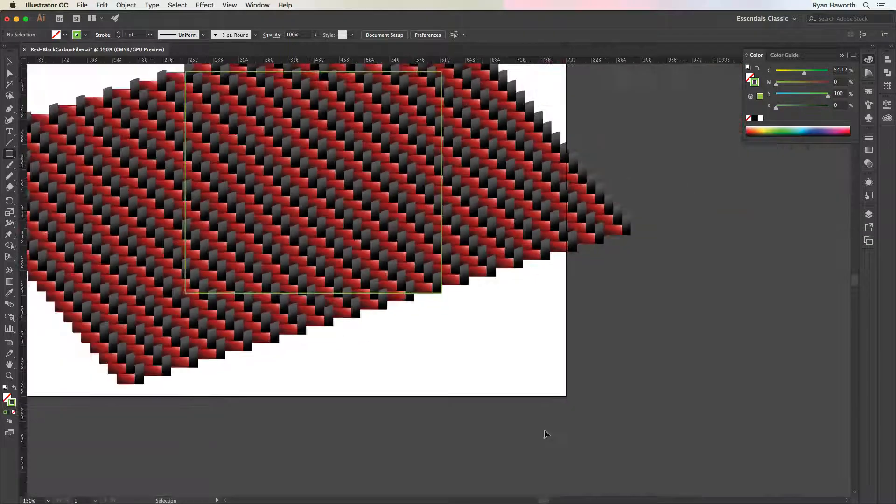
key(super+minus)
scroll(472, 288, up, 10)
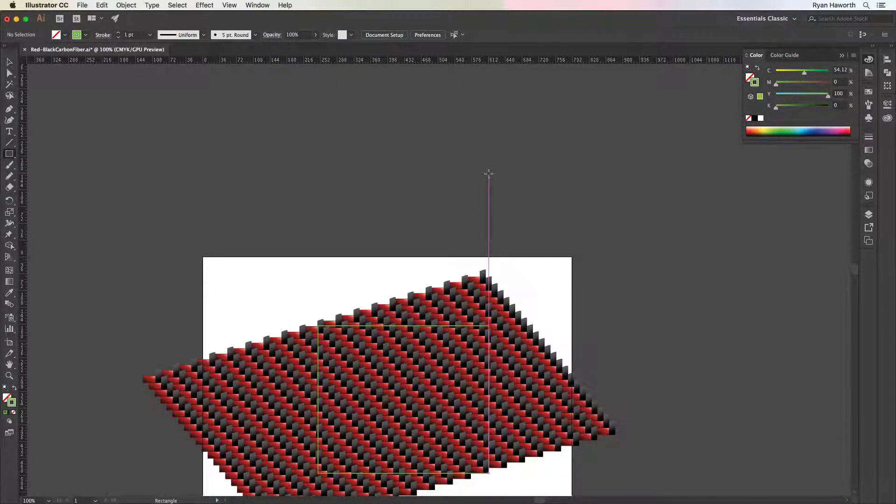
drag(488, 174, 195, 474)
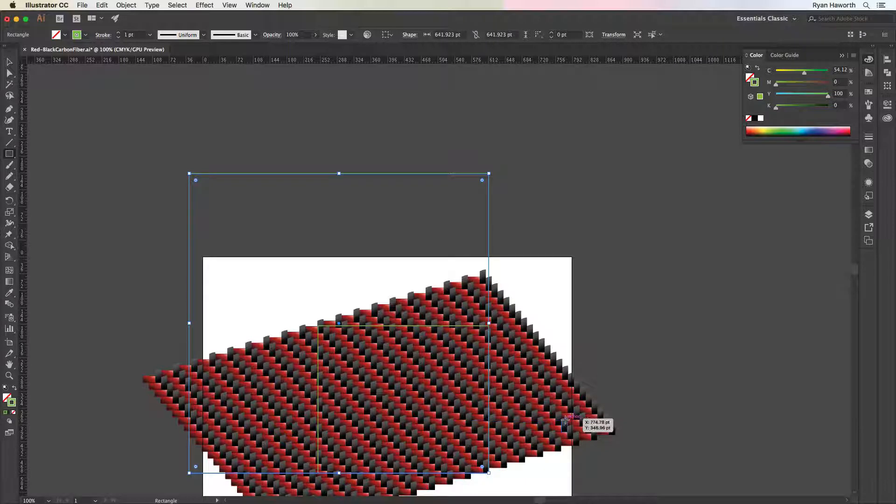
key(shift+x)
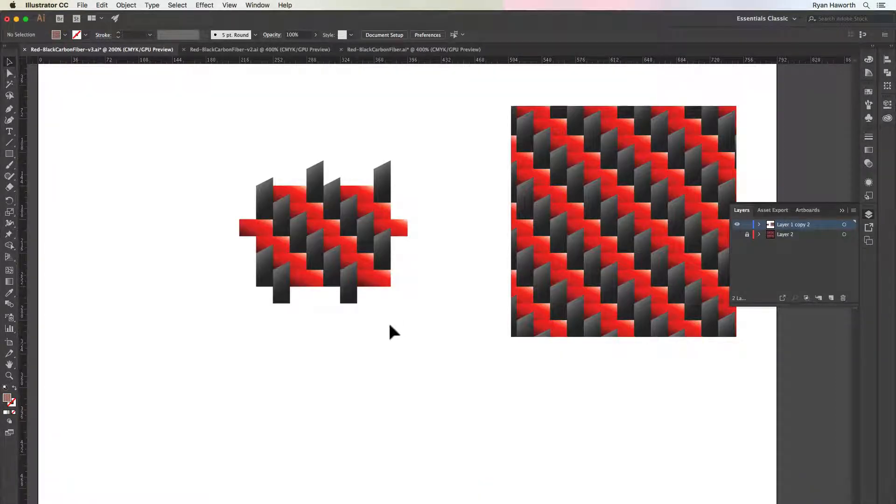
Reshape the pattern-filled rectangle by pulling its two lower corners outward and its upper-right corner inward to about X 631.5, Y 129 pt
key(space)
drag(460, 287, 335, 317)
click(506, 221)
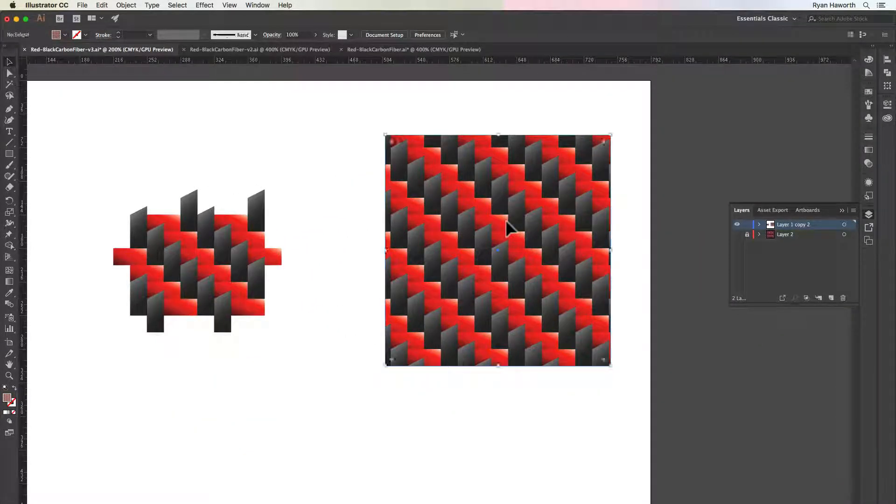
key(a)
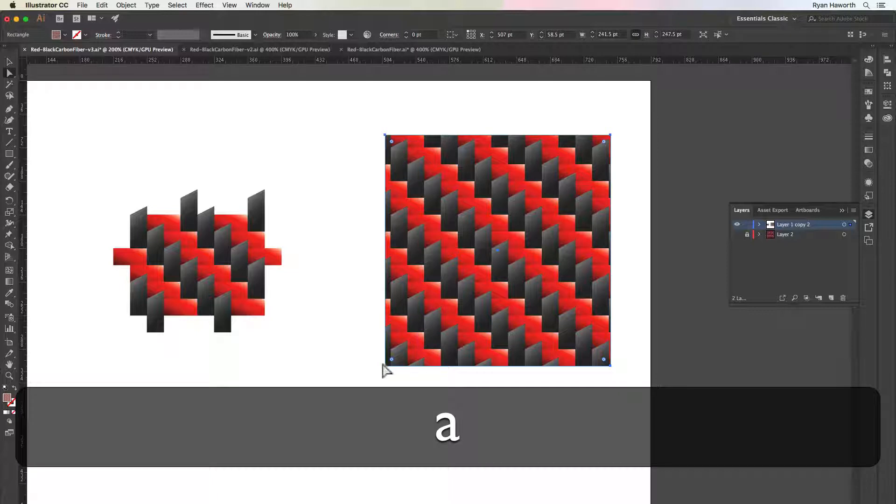
drag(385, 366, 247, 445)
drag(611, 366, 725, 423)
drag(611, 135, 501, 201)
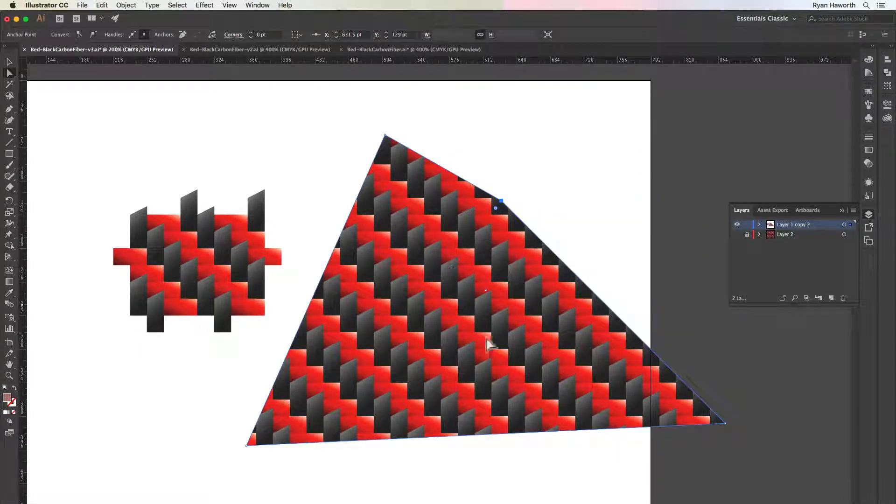
Inspect the tile settings of New Pattern Swatch 2 in pattern editing mode, and cancel out of it
click(868, 93)
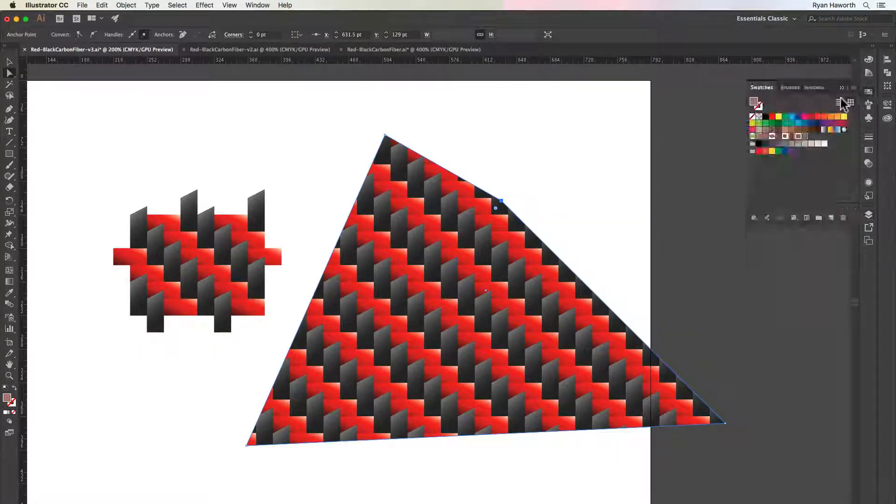
double_click(805, 138)
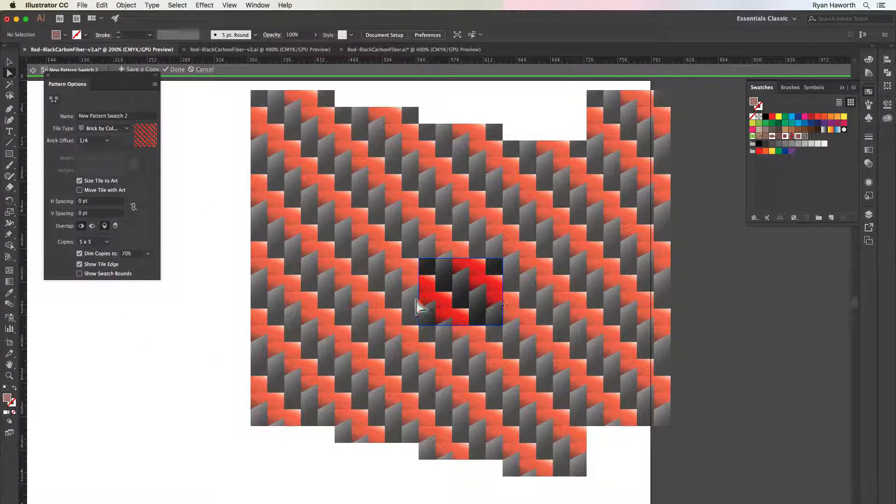
click(204, 70)
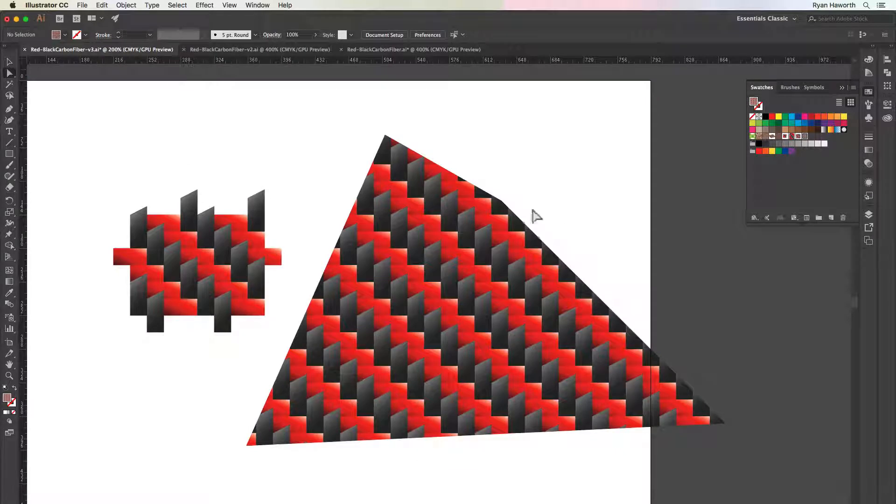
Move the shape's upper-right corner to about X 669, Y 69 pt and its lower-right corner to about X 649.5, Y 255 pt
click(501, 201)
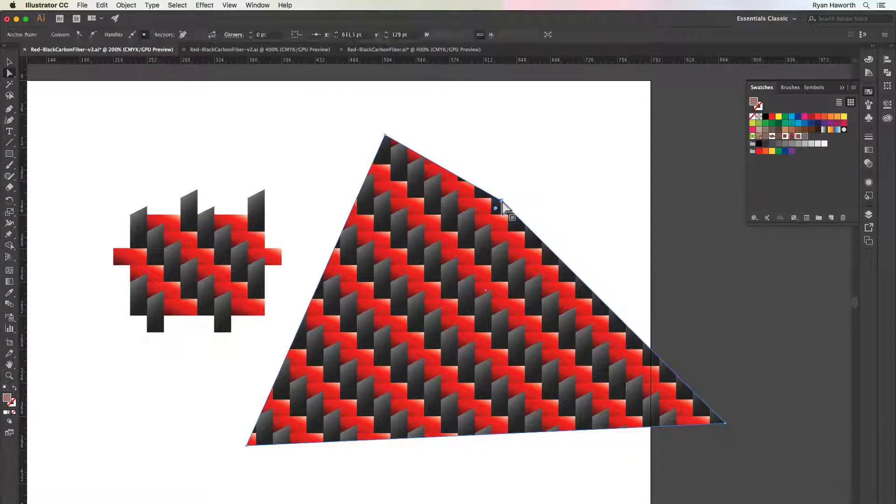
drag(502, 202, 537, 145)
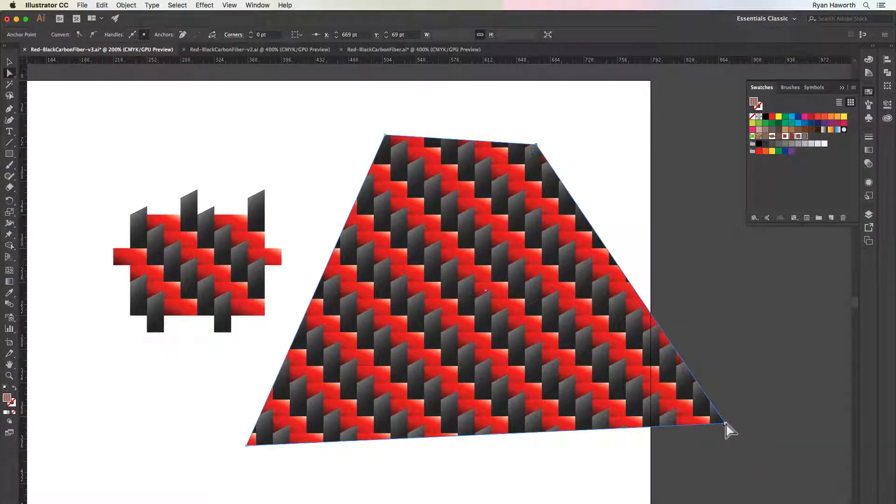
drag(725, 424, 518, 318)
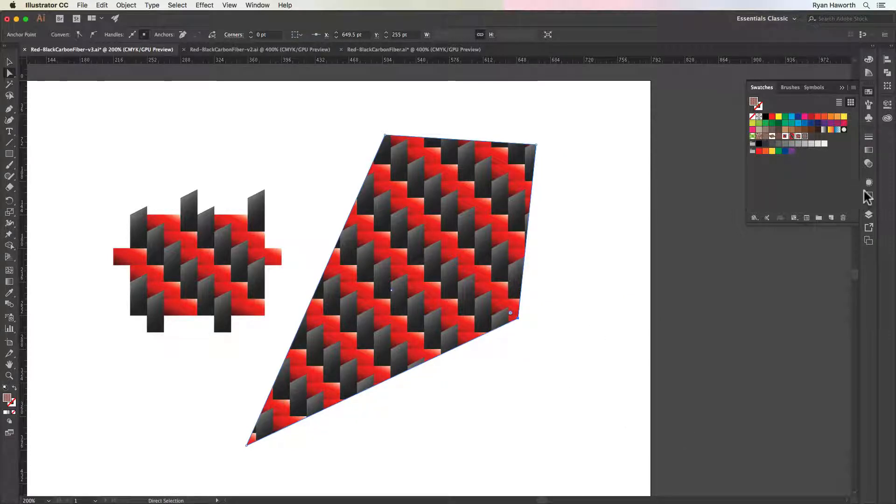
Apply New Pattern Swatch 12 to the kite-shaped object, and delete the surplus test pattern swatches, including New Pattern Swatch 12 and 9
click(798, 137)
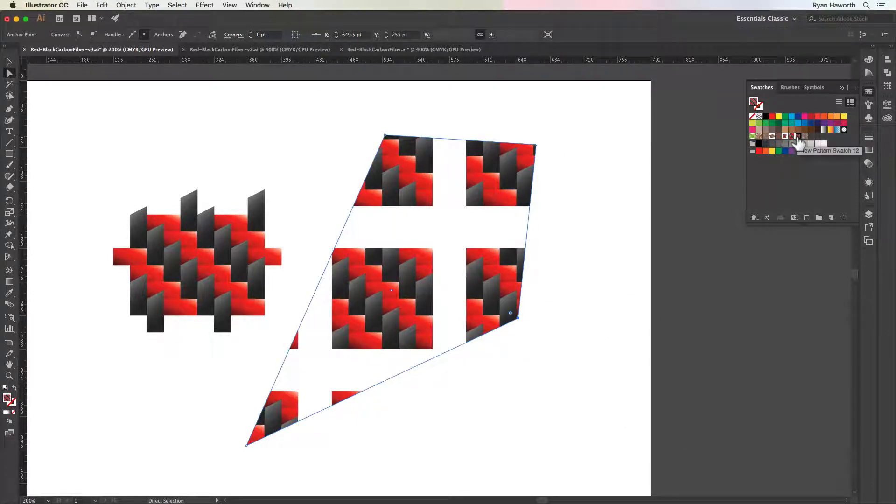
click(815, 173)
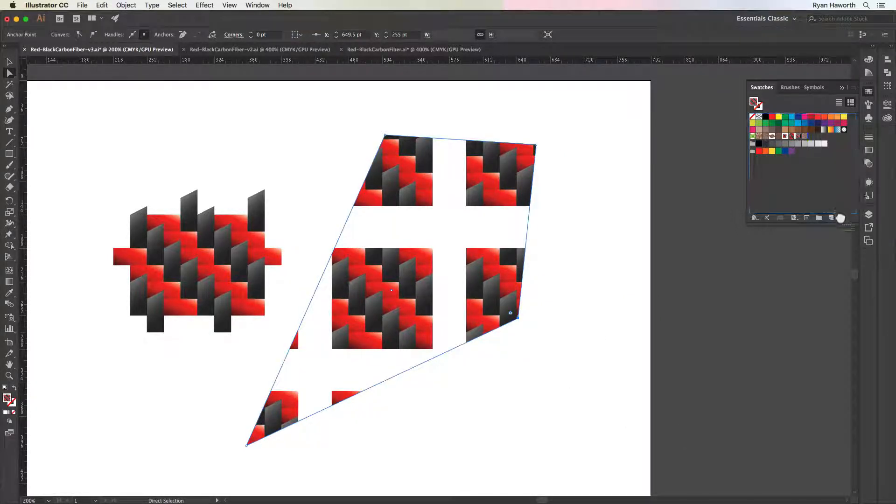
click(792, 138)
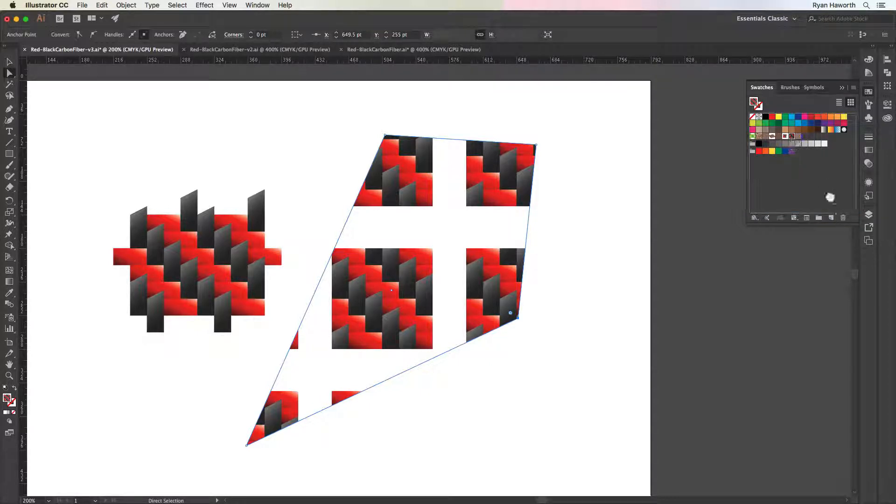
click(842, 220)
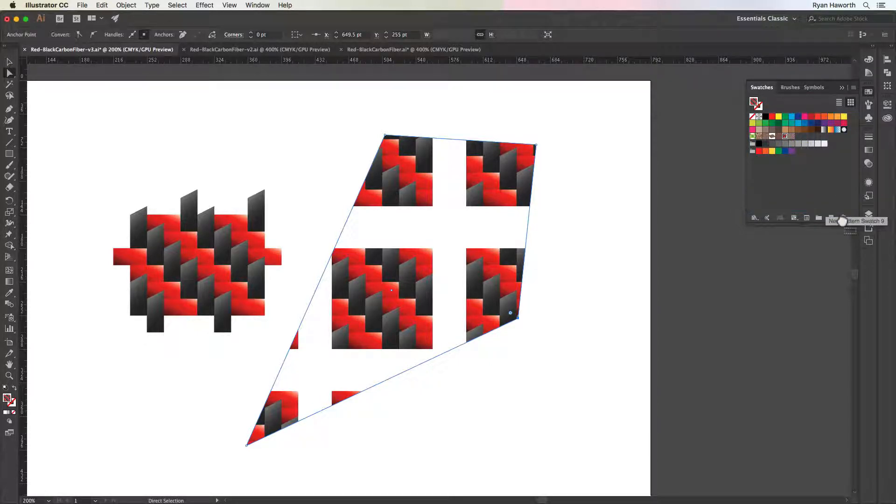
drag(779, 136, 844, 218)
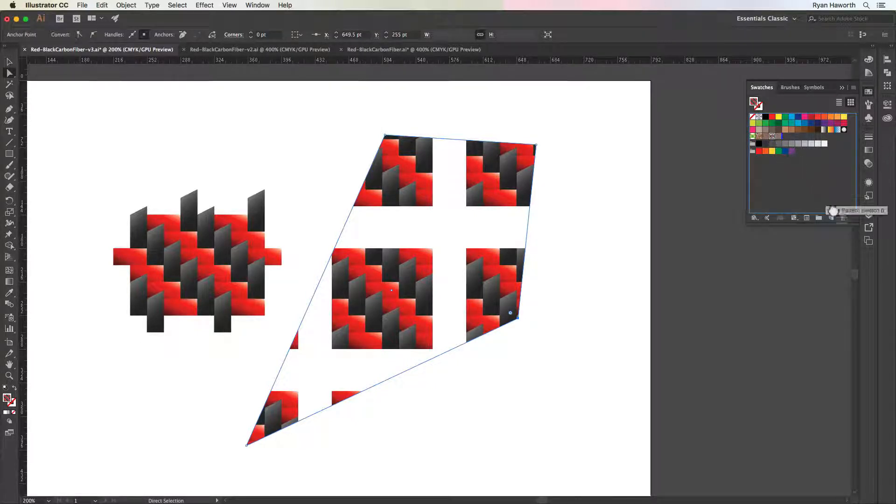
Preview the remaining weave swatches on the shape, delete a surplus one, and refill the shape with the large-scale seamless weave before deselecting it
click(773, 137)
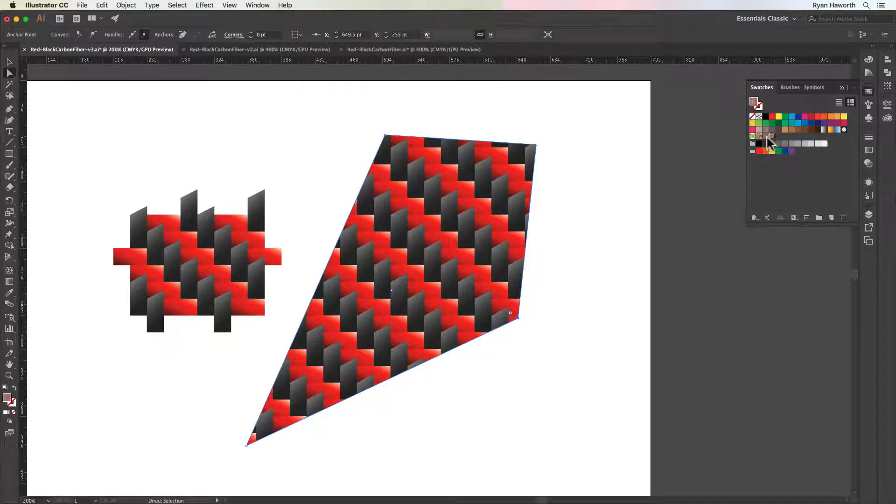
click(766, 136)
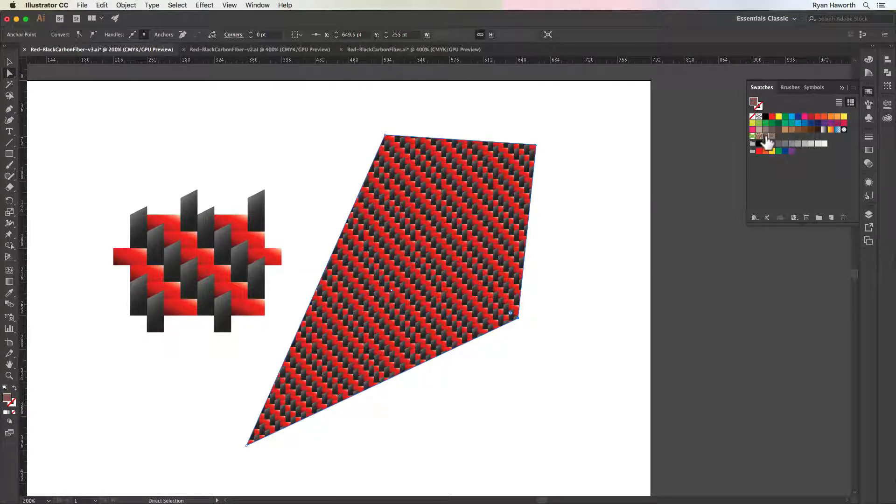
drag(766, 140, 844, 218)
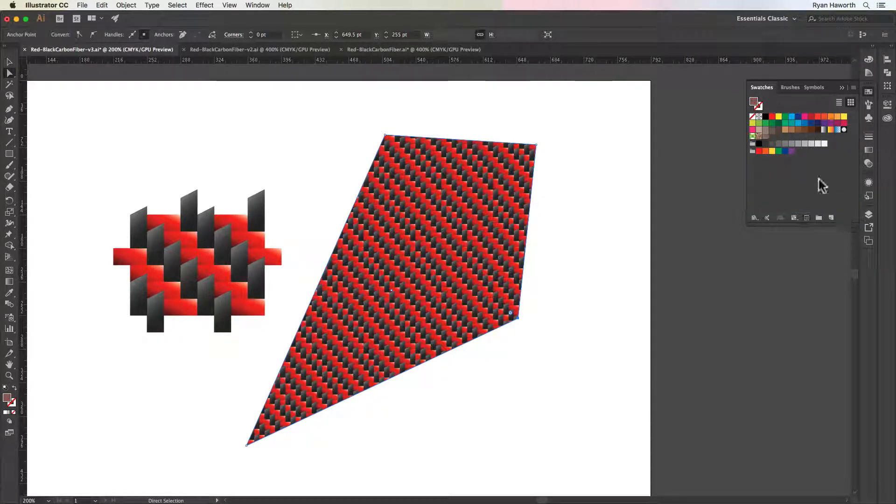
click(766, 136)
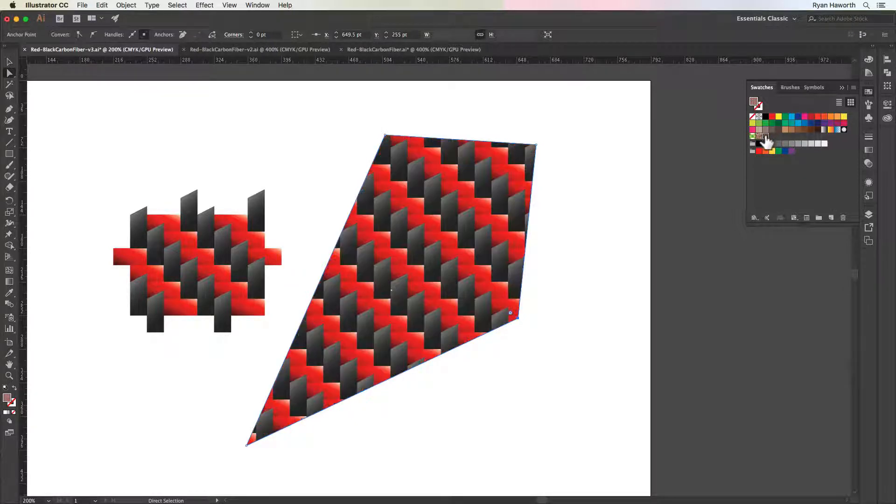
click(591, 234)
key(super+0)
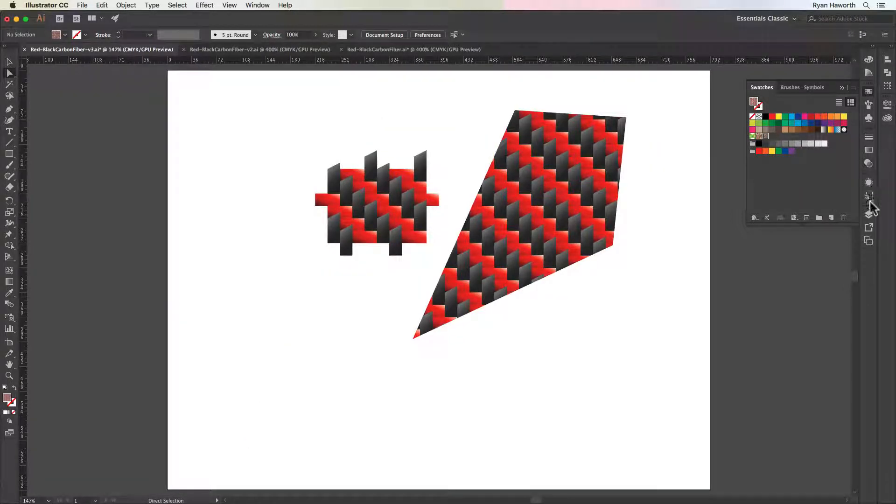
Hide Layer 1 copy 2 and show Layer 2 with the reference carbon fiber image
click(869, 216)
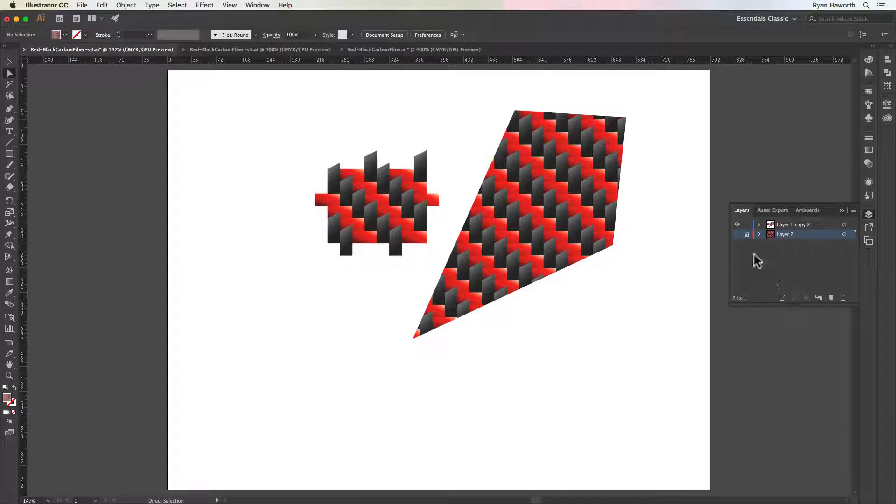
drag(738, 225, 738, 234)
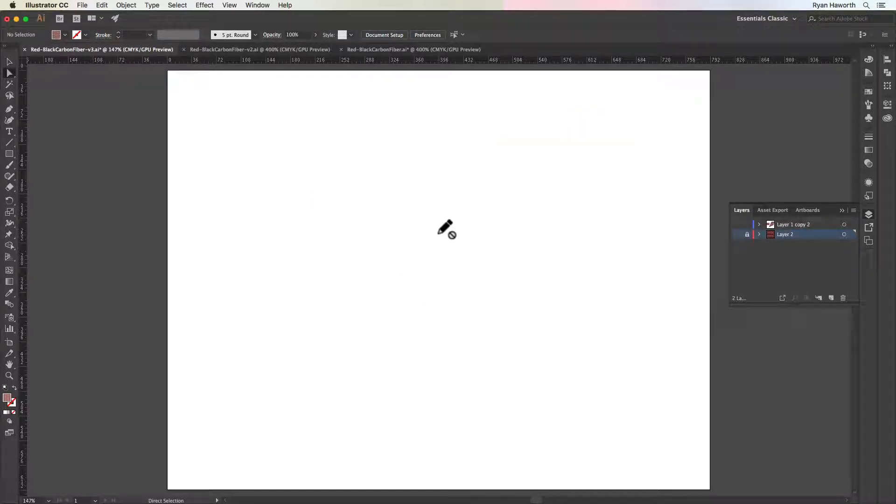
click(737, 235)
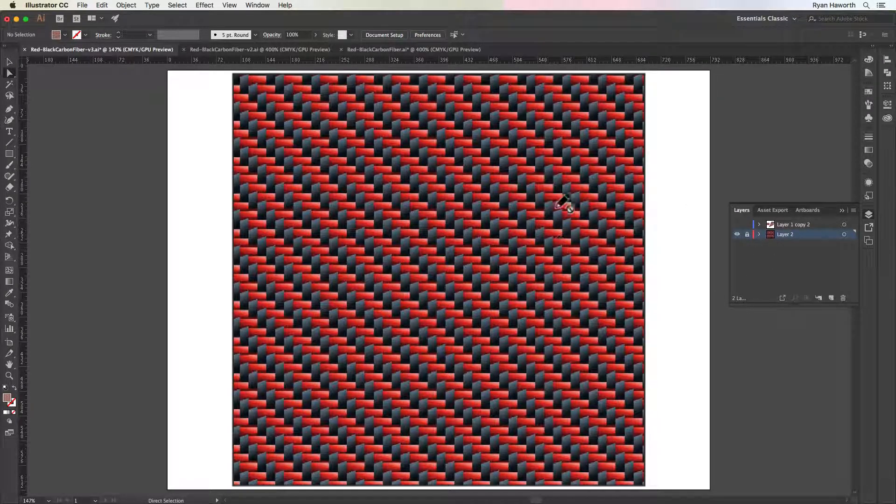
Examine close up how the red and black strands repeat and overlap in the reference weave image
key(super+space)
drag(418, 210, 508, 261)
drag(566, 334, 526, 307)
key(space)
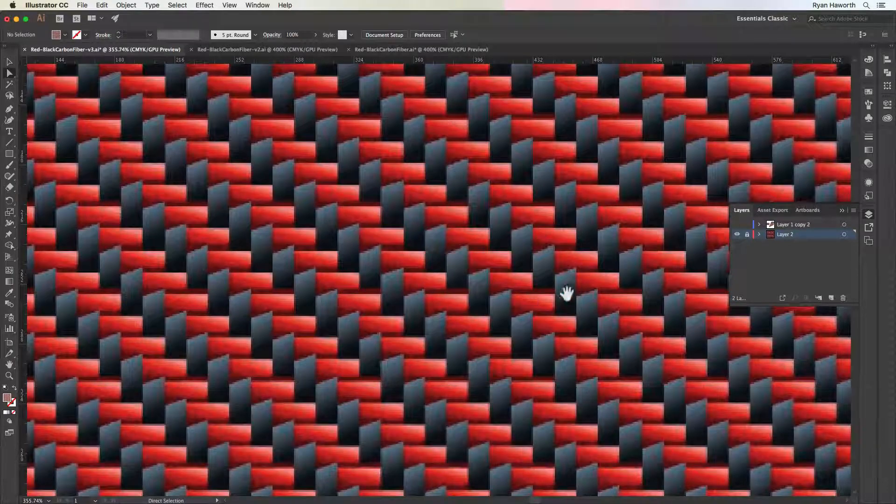
drag(514, 268, 583, 326)
key(super+minus)
key(super+minus)
key(super+minus)
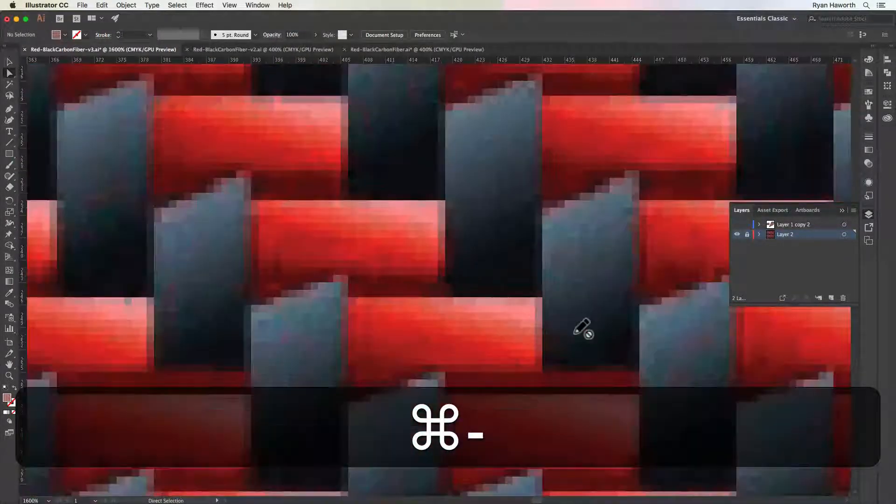
drag(566, 254, 625, 374)
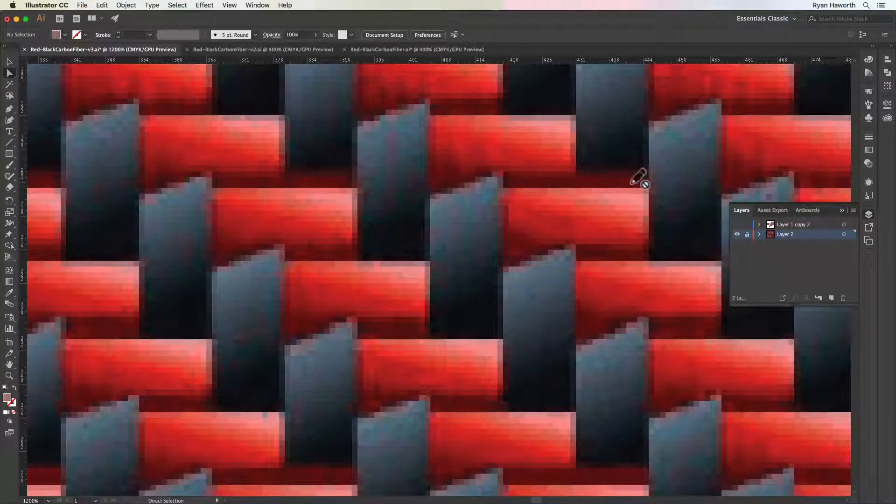
drag(610, 350, 583, 221)
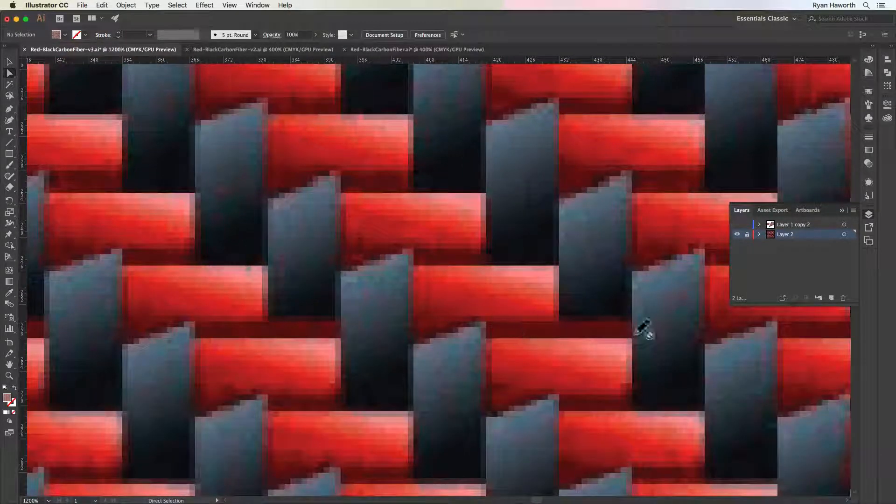
drag(598, 322, 603, 366)
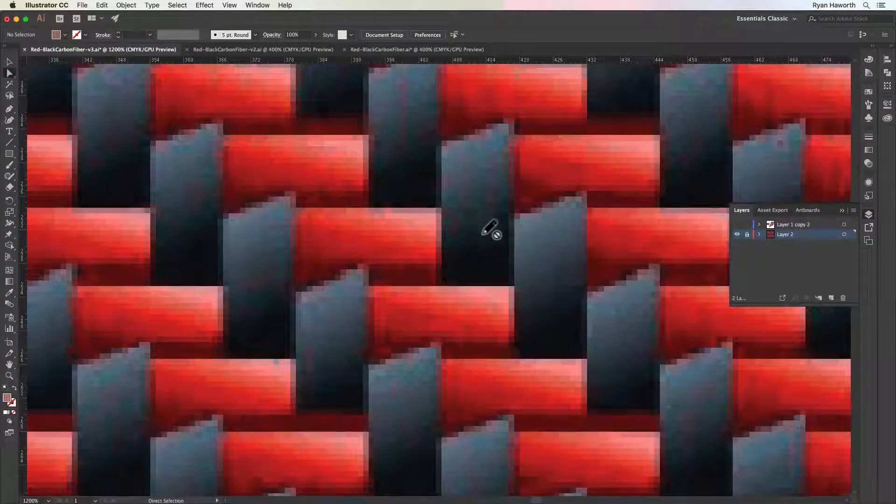
drag(491, 231, 478, 332)
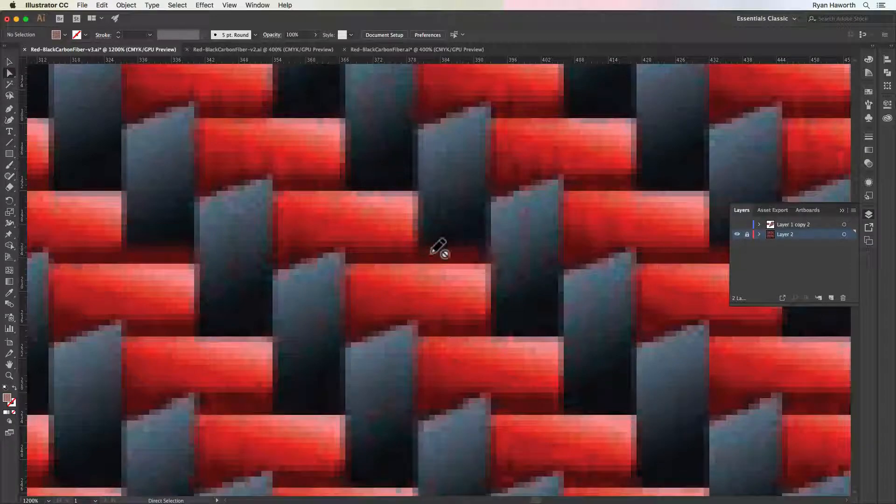
drag(613, 344, 534, 218)
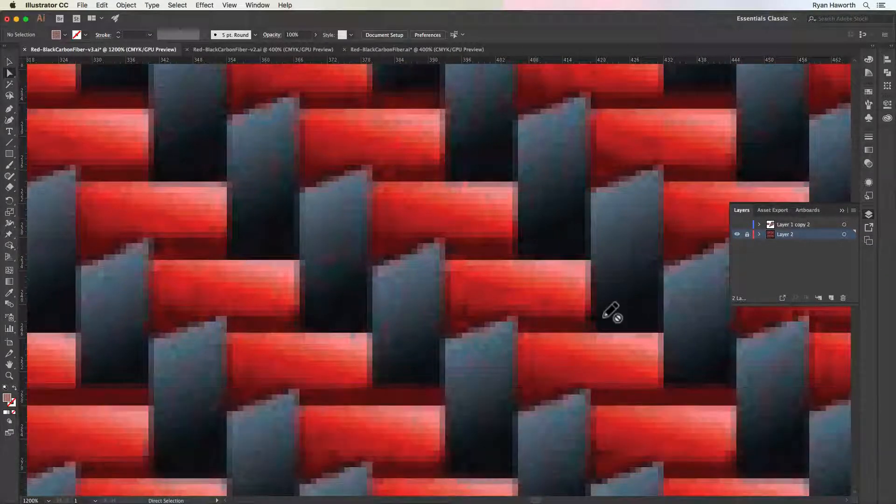
key(super+minus)
key(super+minus)
mouse_move(605, 318)
mouse_down()
mouse_move(638, 401)
mouse_move(663, 359)
mouse_up()
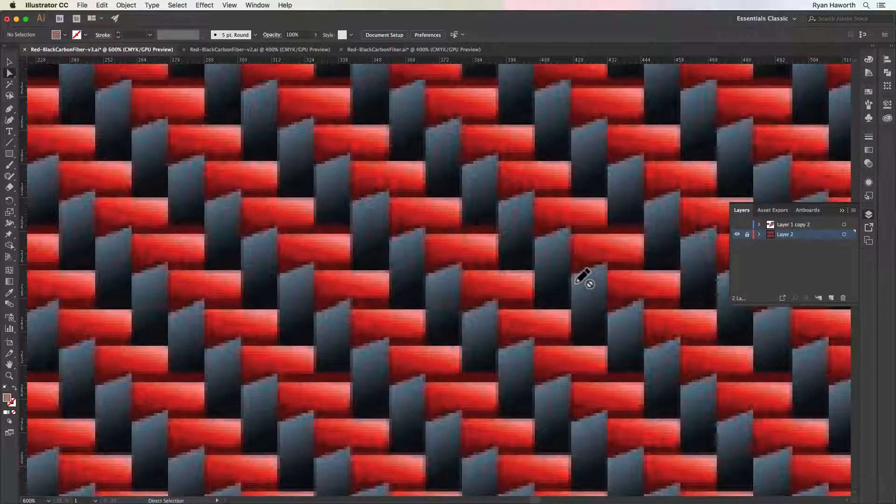
key(space)
drag(558, 323, 500, 313)
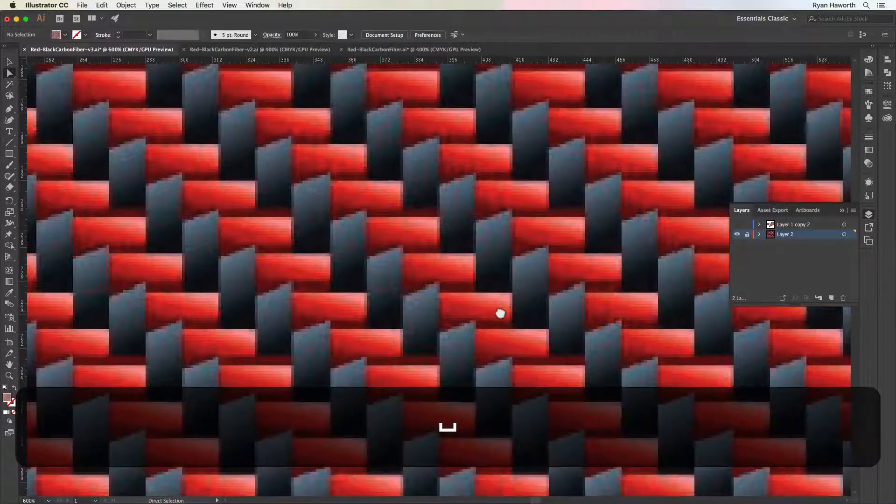
Add a layer above Layer 2 and draw an unfilled 1 pt black-stroked rectangle, about 39 by 13.5 pt, around a red strand and its adjoining black piece
click(831, 298)
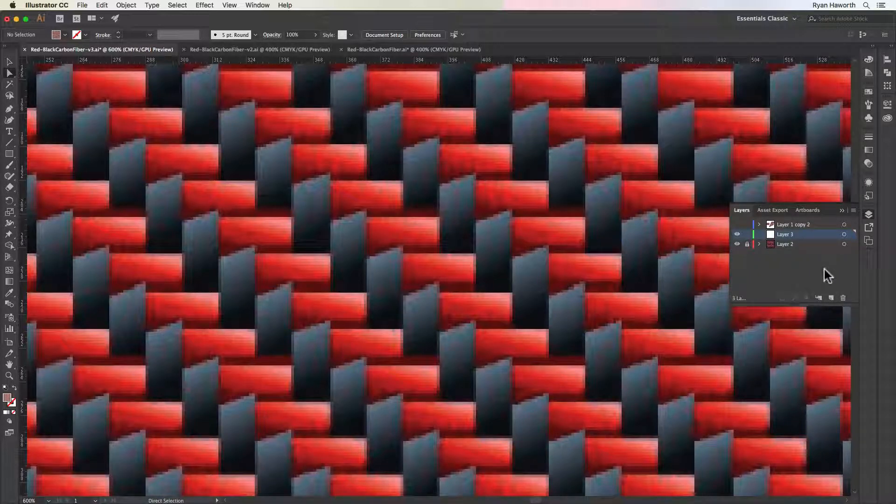
click(869, 214)
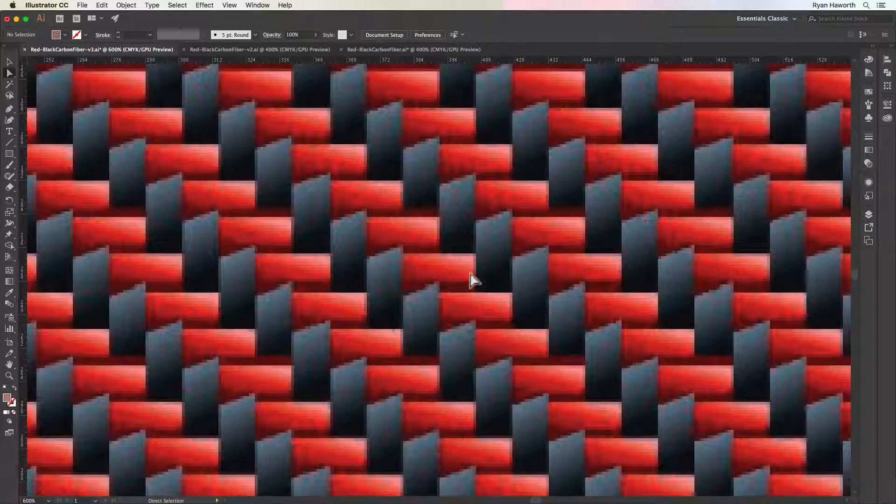
key(m)
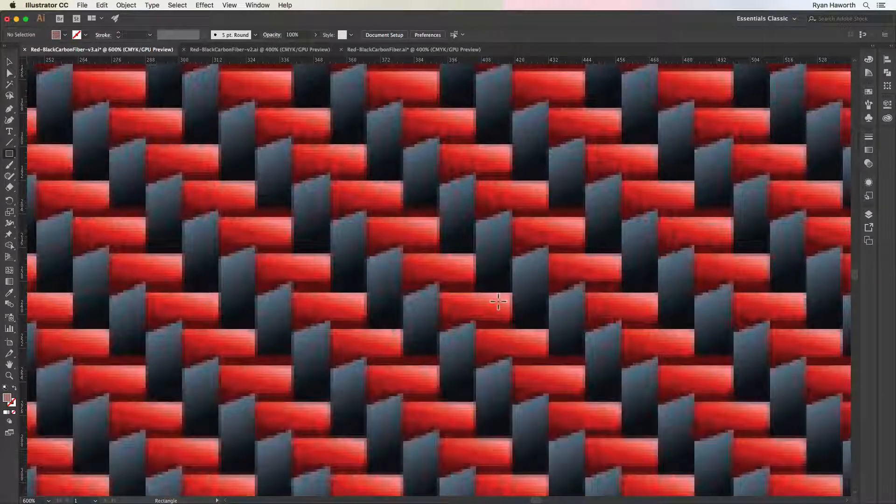
key(d)
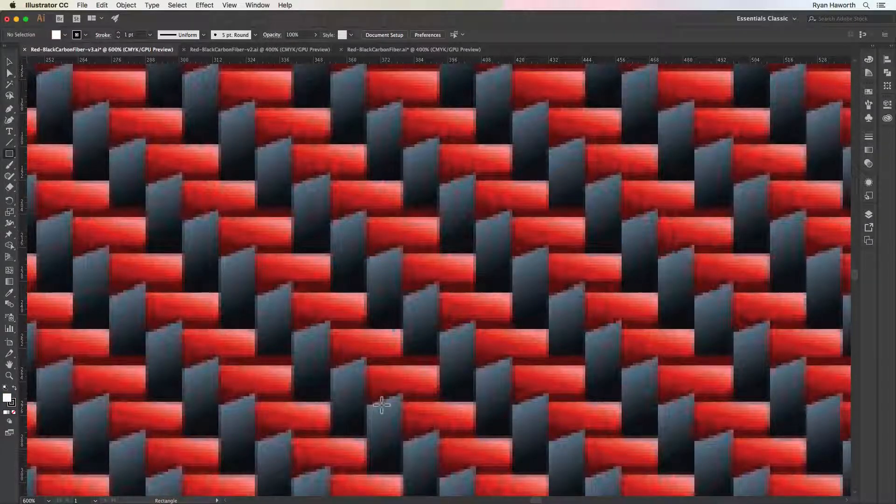
key(d)
key(slash)
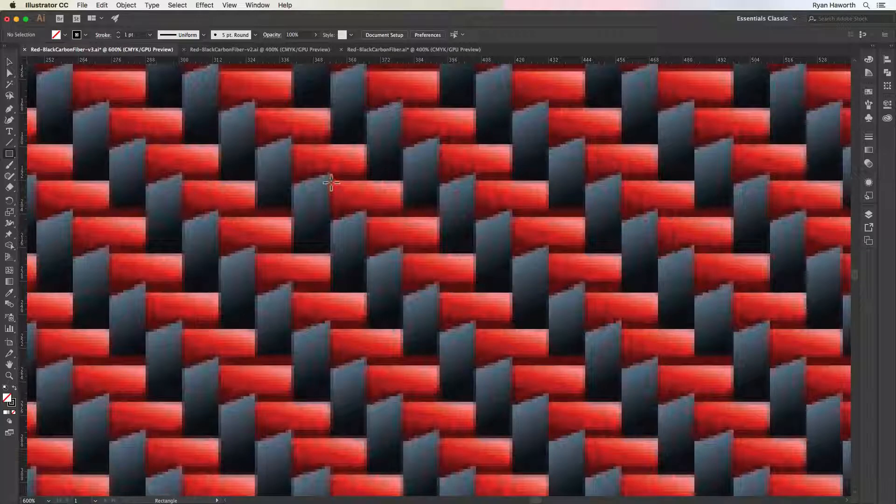
mouse_move(331, 180)
mouse_down()
mouse_move(402, 220)
mouse_move(444, 218)
mouse_move(447, 227)
mouse_move(446, 220)
mouse_move(435, 222)
mouse_move(434, 236)
mouse_move(440, 218)
mouse_up()
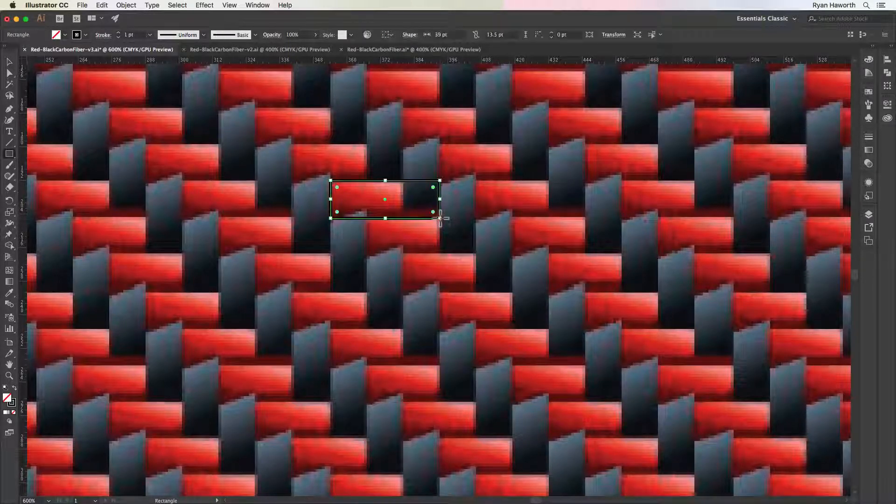
Show the document grid over the reference weave
click(229, 6)
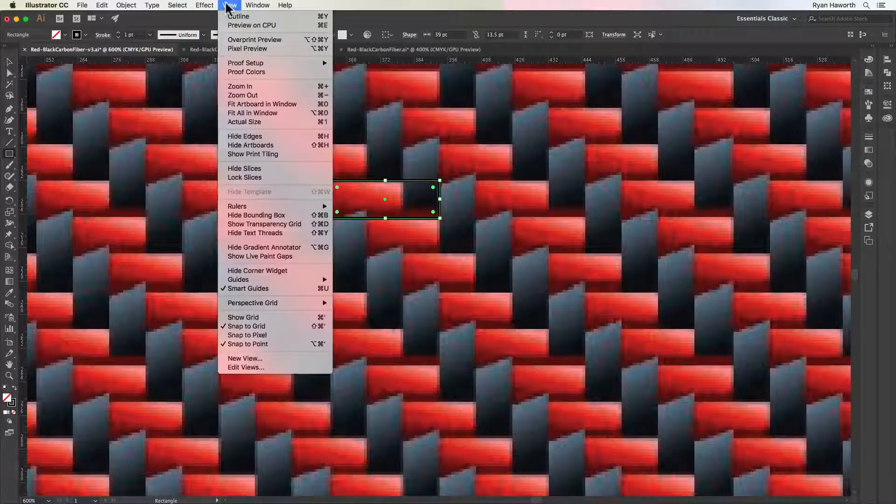
click(257, 319)
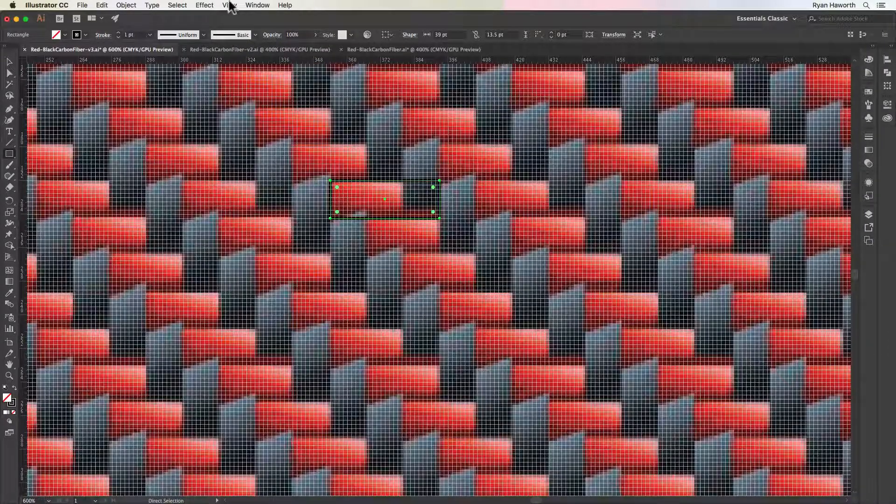
click(229, 5)
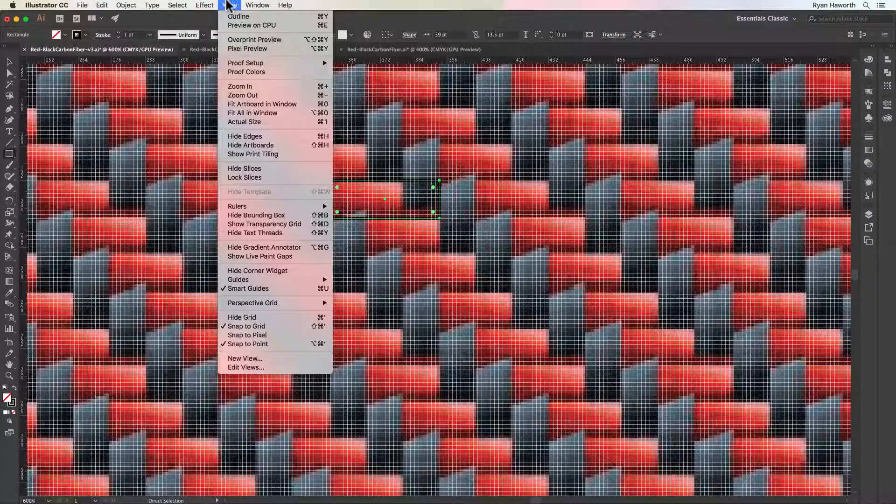
click(230, 6)
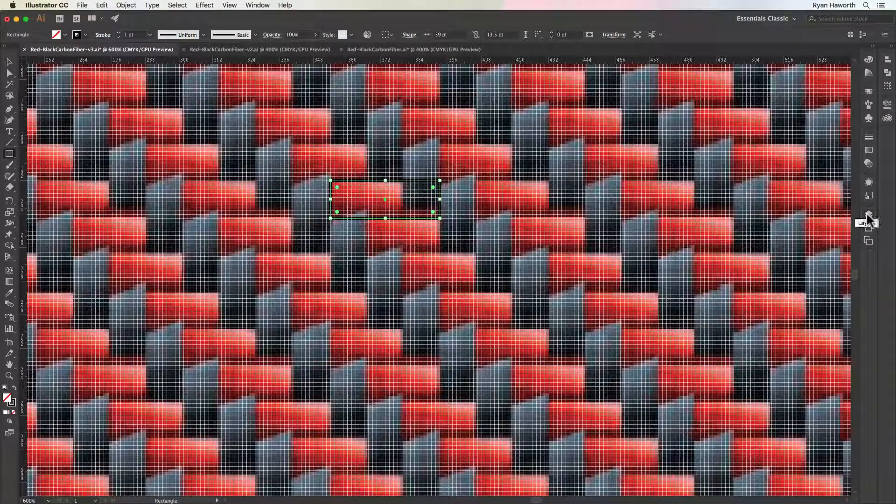
Try to adjust the rectangle's right edge to match the end of the black piece
key(super+space)
drag(329, 174, 348, 264)
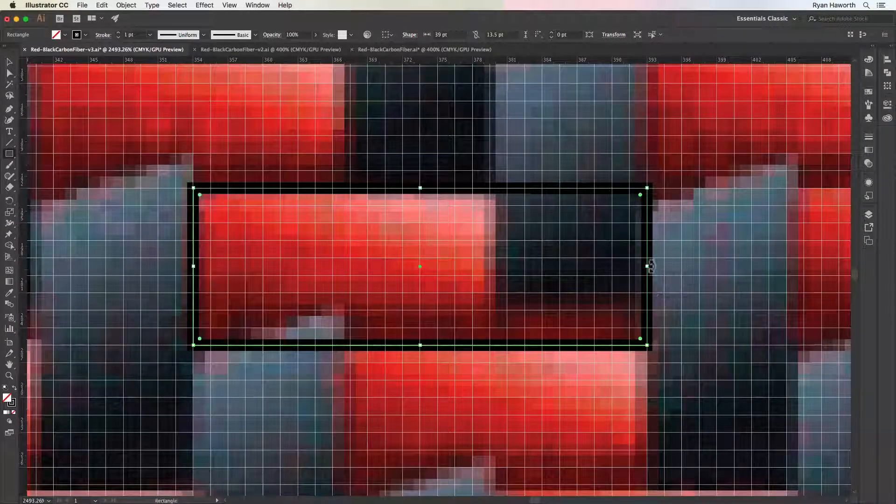
mouse_move(646, 266)
mouse_down()
mouse_move(458, 272)
mouse_move(657, 279)
mouse_up()
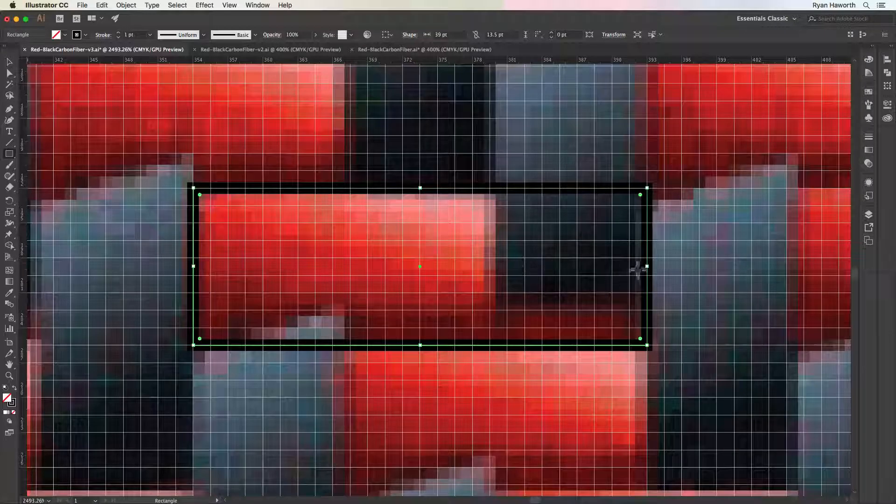
mouse_move(648, 268)
mouse_down()
mouse_move(590, 266)
mouse_move(647, 267)
mouse_up()
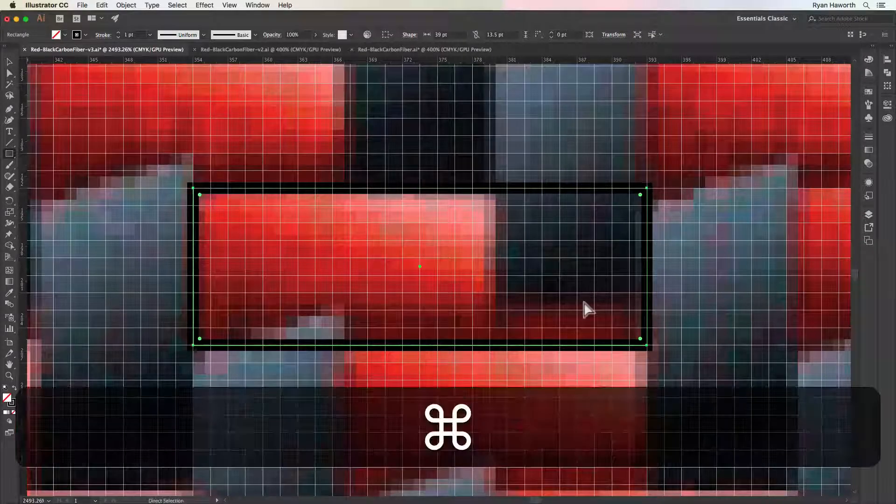
Fill the rectangle with the red sampled from the reference strand inside it, then hide the document grid
key(super+minus)
key(super+minus)
key(super+minus)
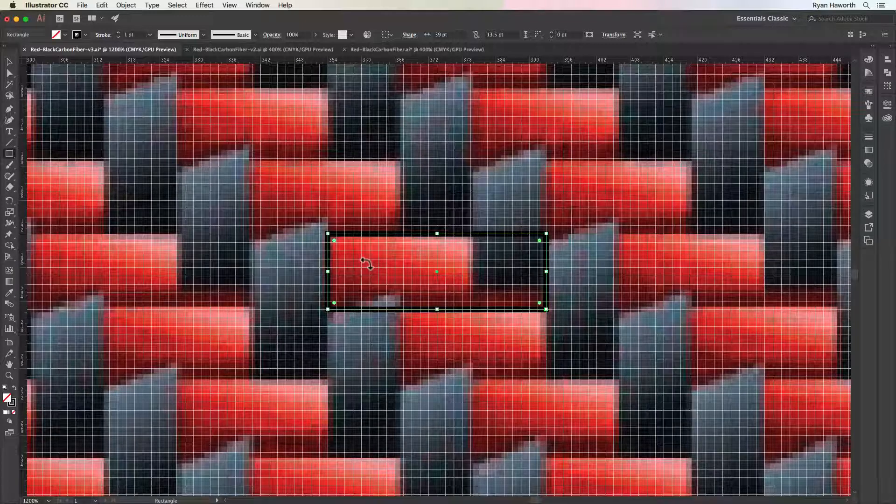
click(869, 60)
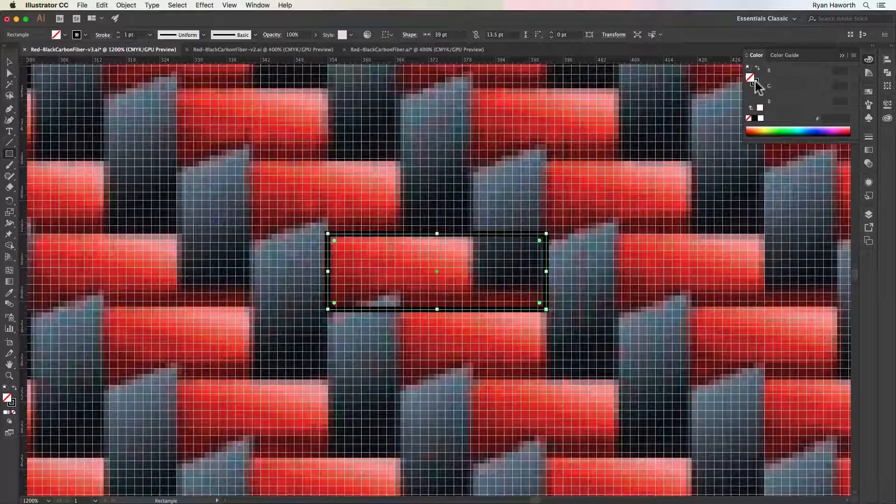
click(869, 92)
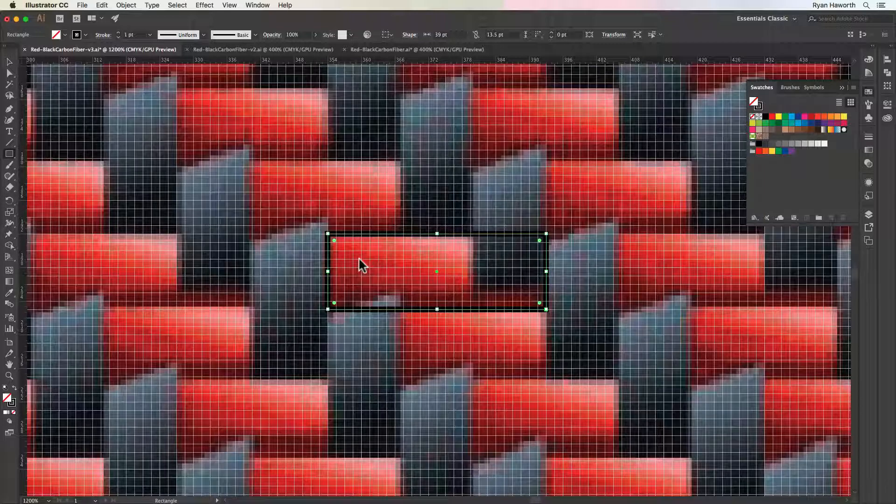
key(i)
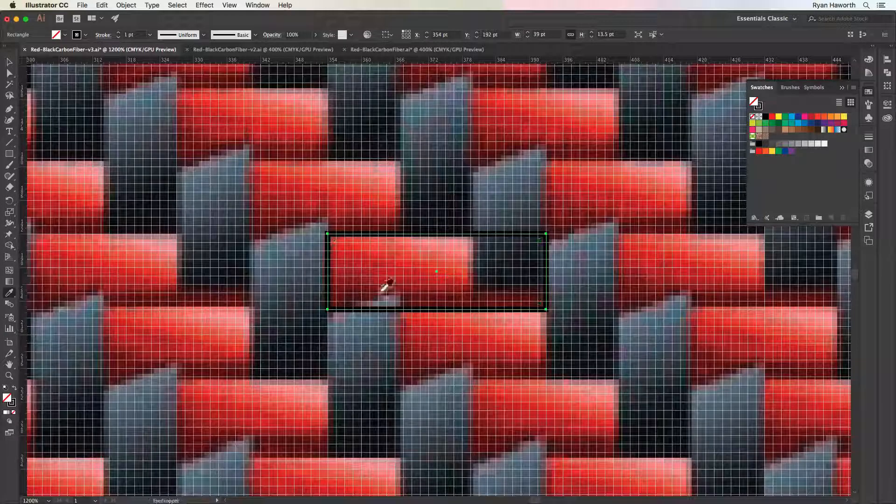
click(411, 280)
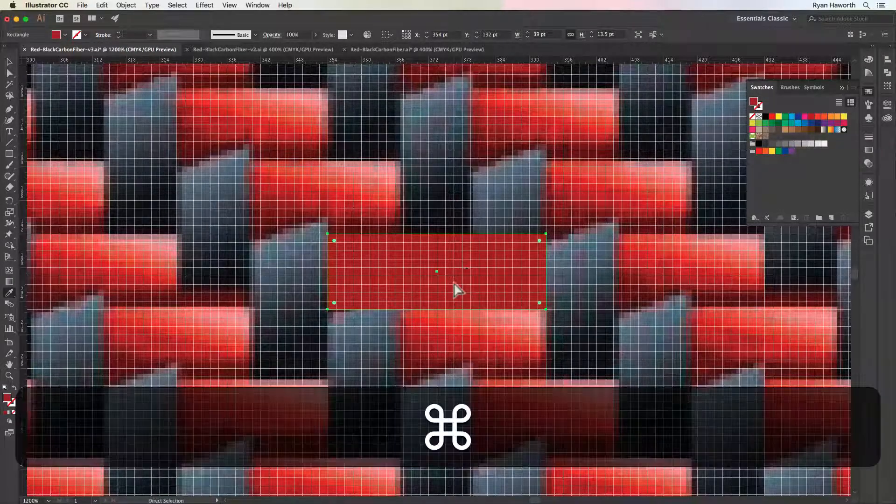
key(super+apostrophe)
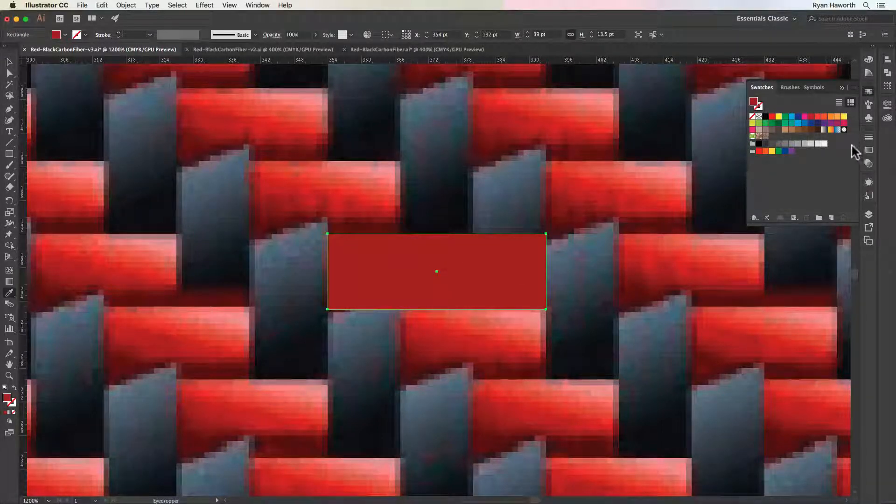
Give the rectangle a linear gradient fill with its red as the start stop at 0%, removing the white stop
click(869, 151)
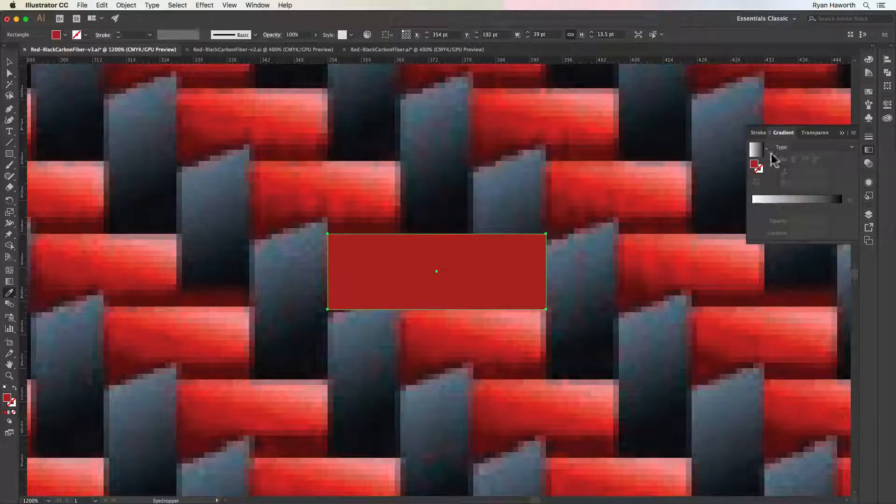
drag(755, 169, 773, 207)
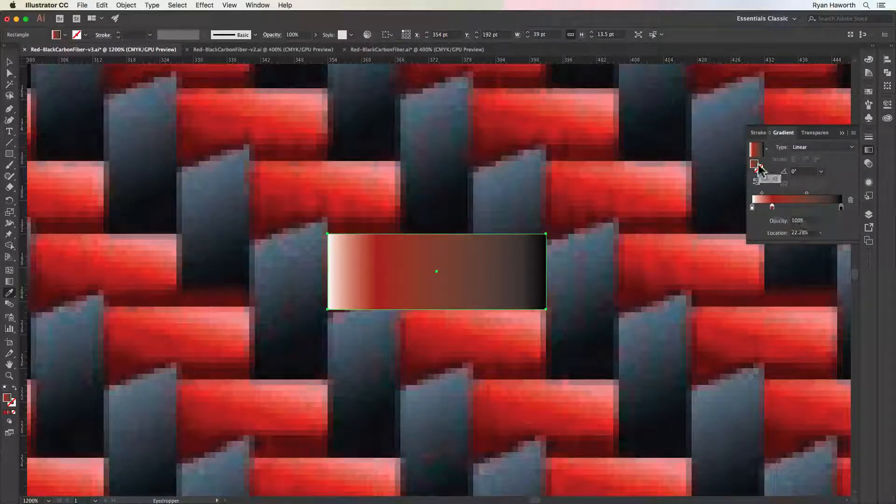
drag(752, 208, 753, 240)
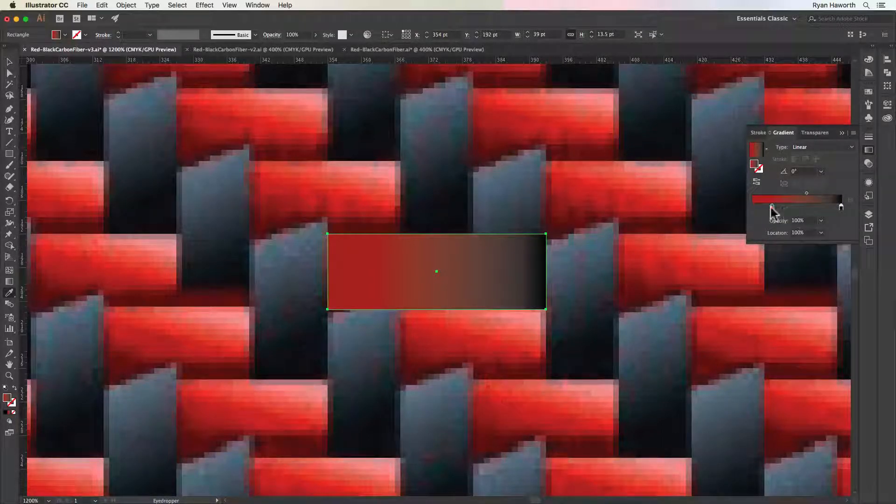
drag(772, 207, 747, 216)
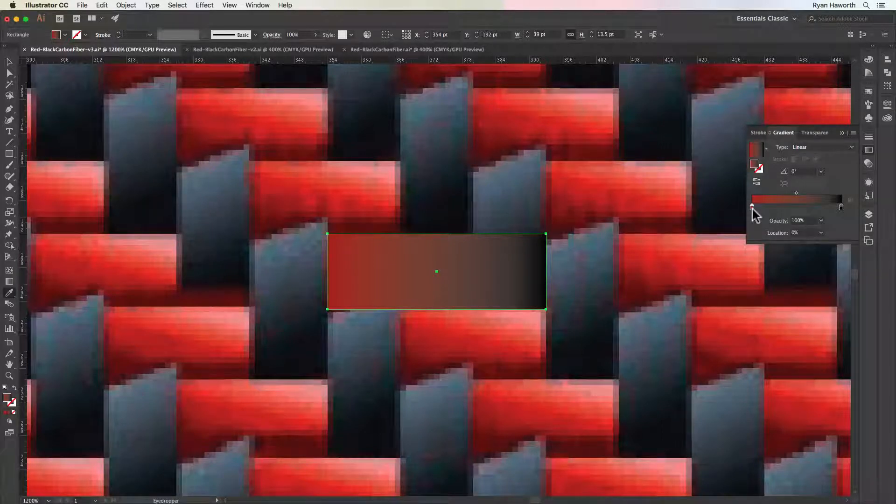
Duplicate the red gradient stop, delete the black stop, and place the red copy at 100%
key(alt)
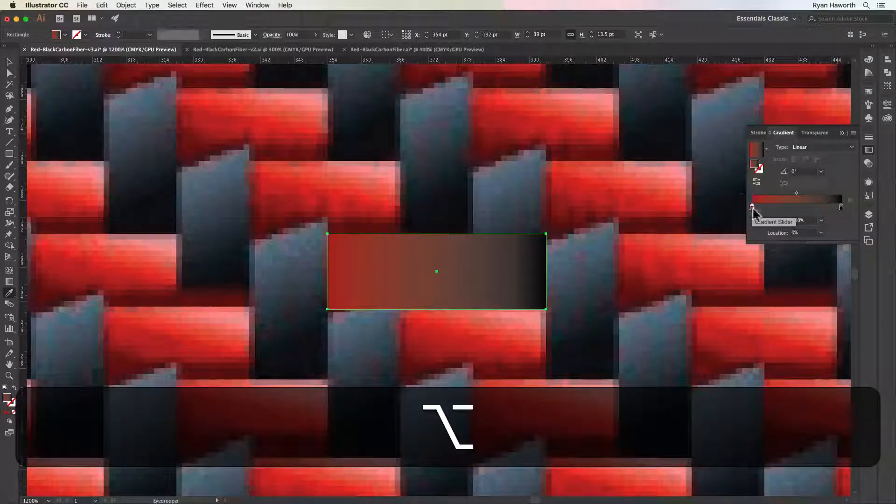
drag(752, 209, 802, 208)
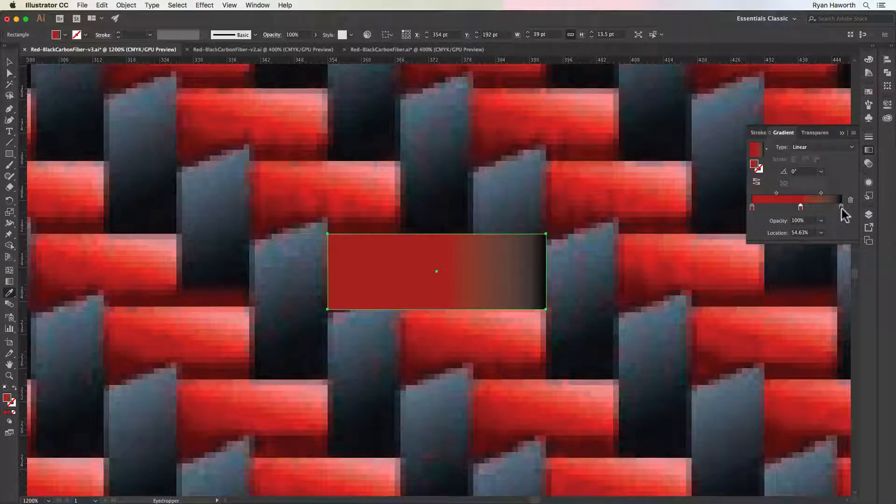
click(841, 207)
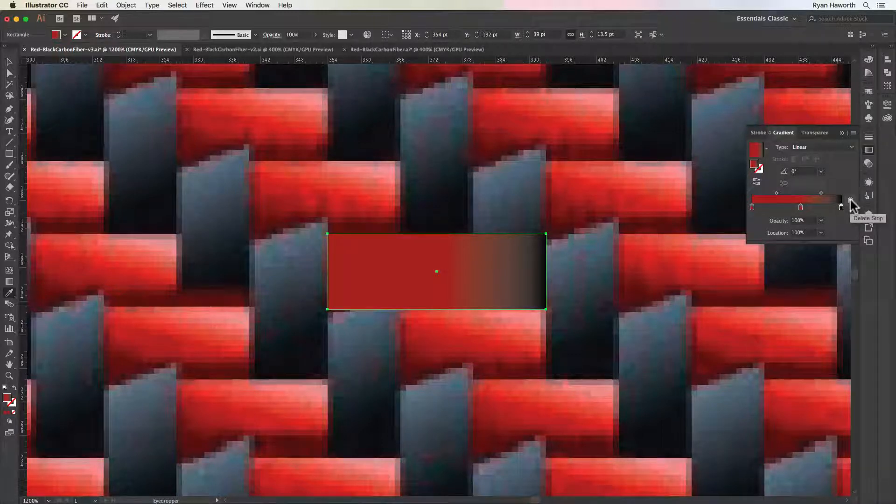
click(851, 201)
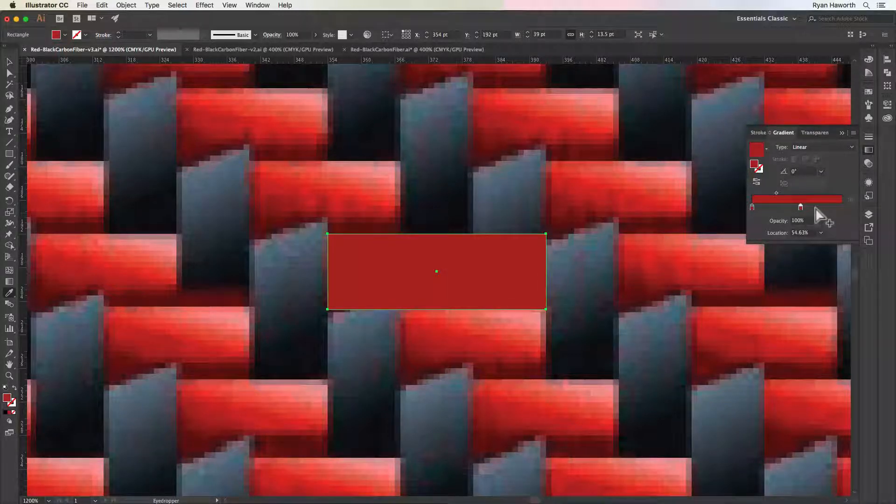
drag(801, 208, 845, 208)
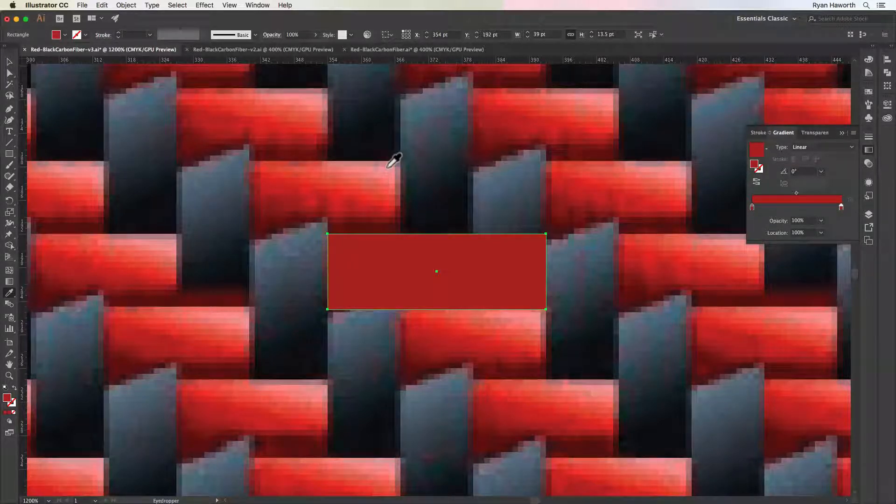
Lighten the gradient's end stop to pink in HSB, with saturation 31% and brightness 86%
double_click(842, 208)
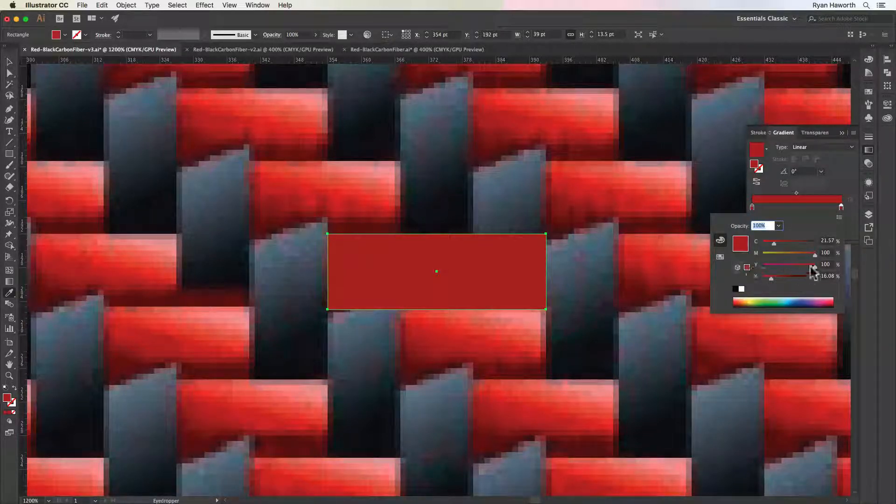
click(840, 218)
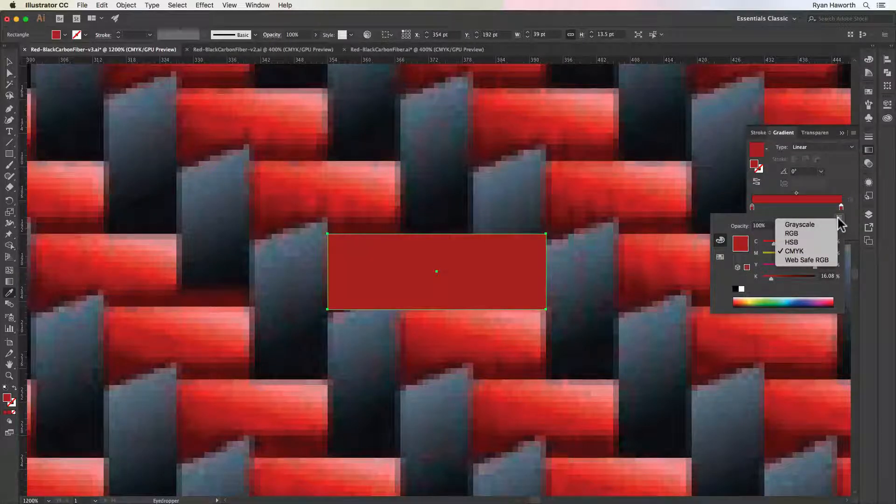
click(802, 242)
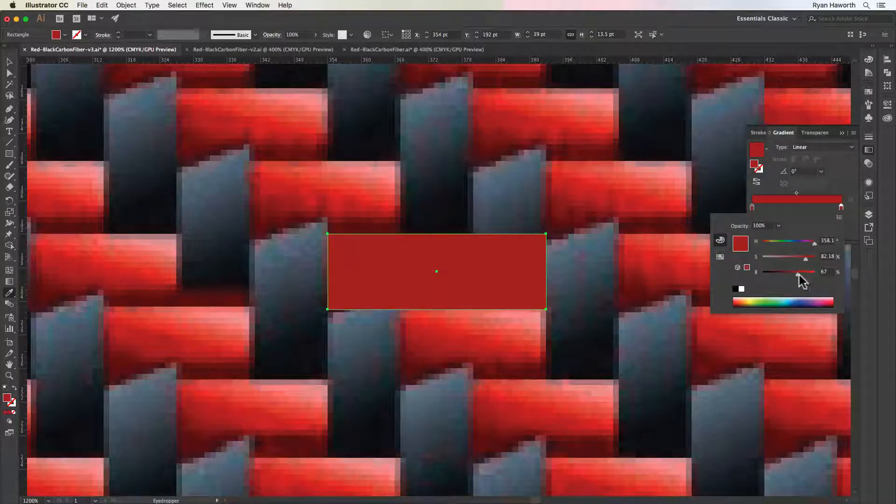
drag(806, 258, 779, 260)
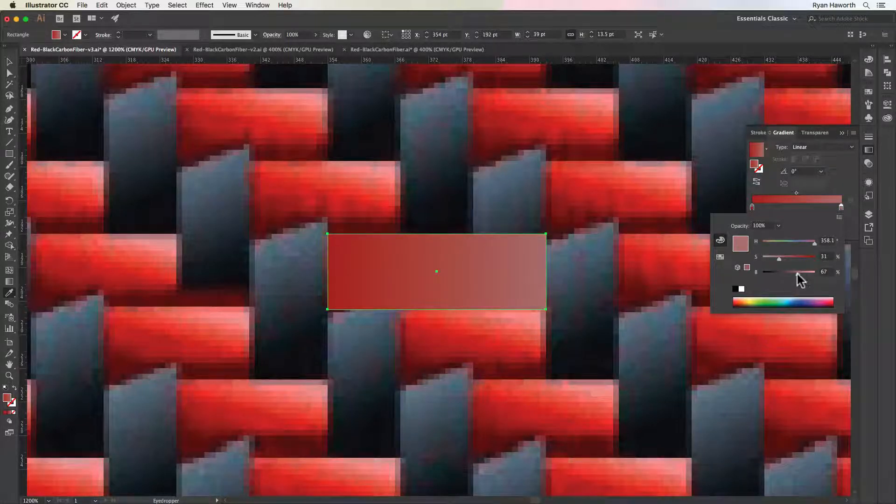
drag(797, 274, 806, 273)
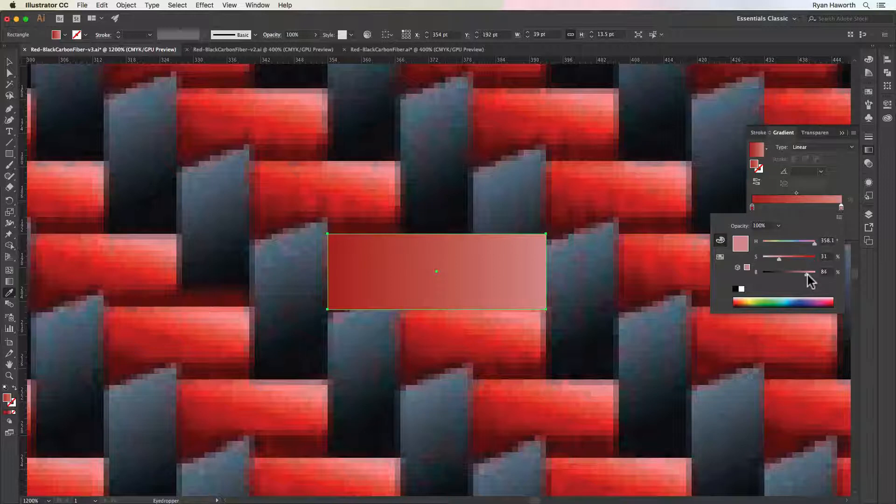
drag(806, 274, 808, 274)
click(720, 258)
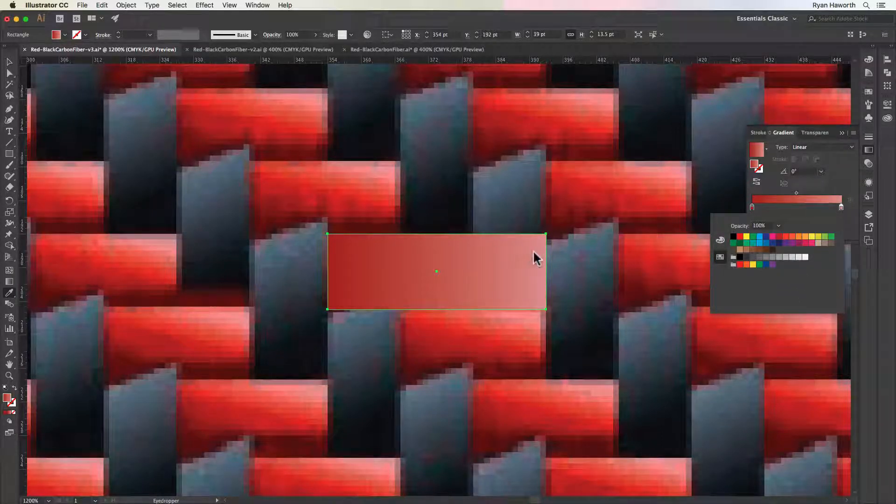
click(720, 241)
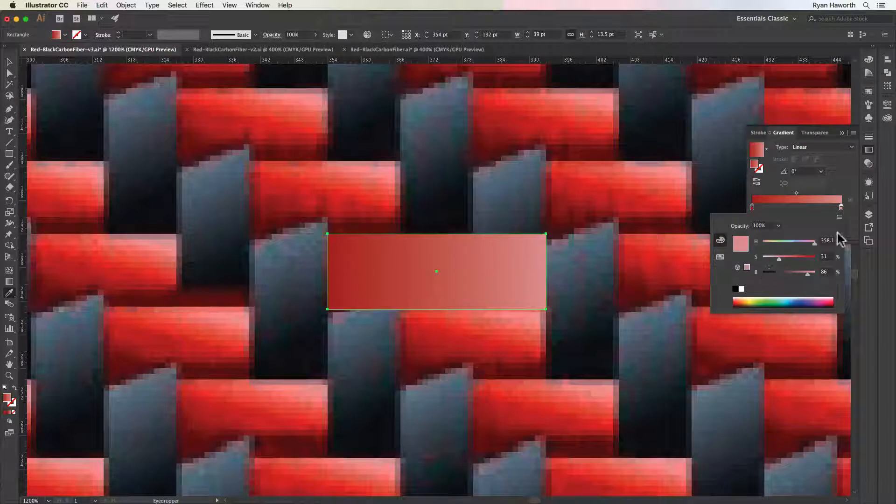
click(838, 181)
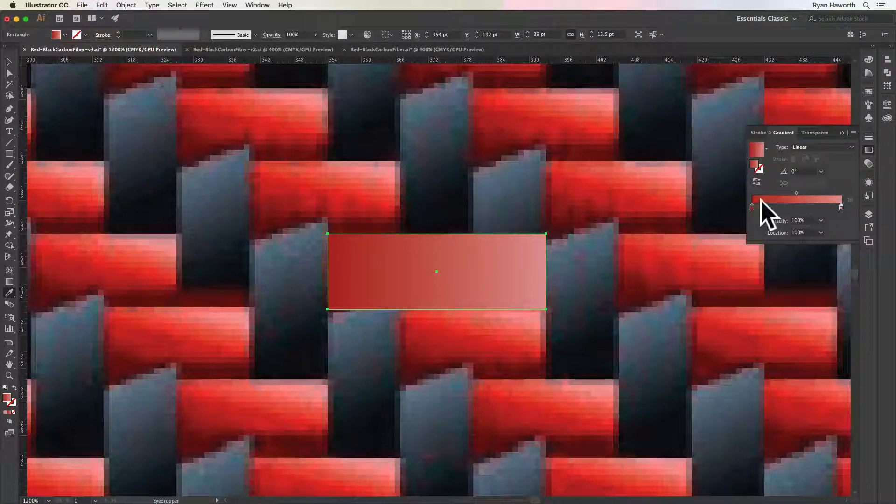
Move the gradient's starting red stop to the 50% location
drag(752, 207, 796, 211)
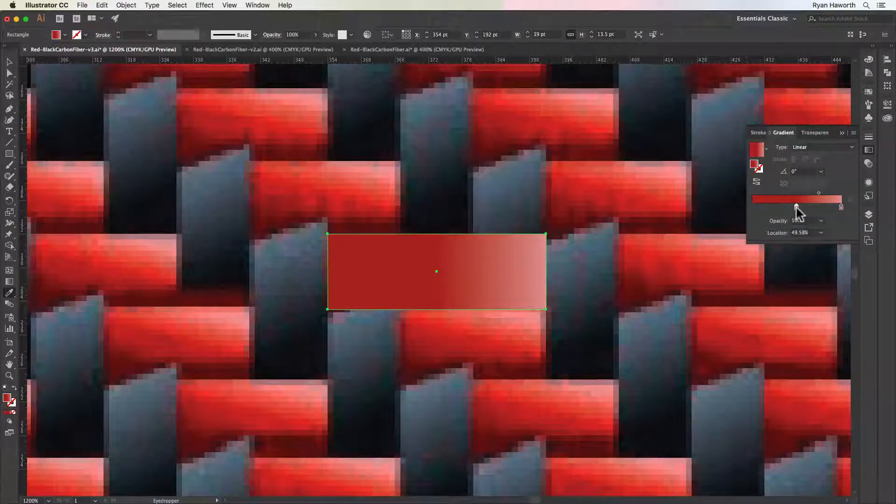
click(801, 232)
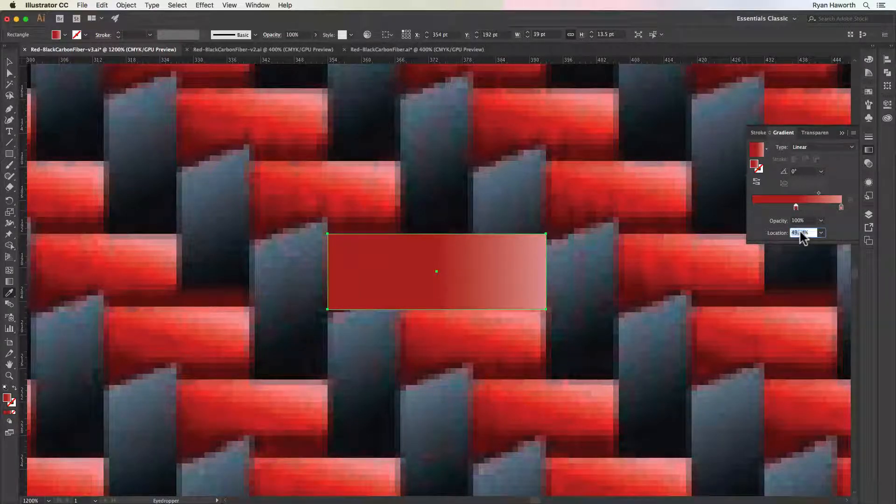
text(50)
key(Return)
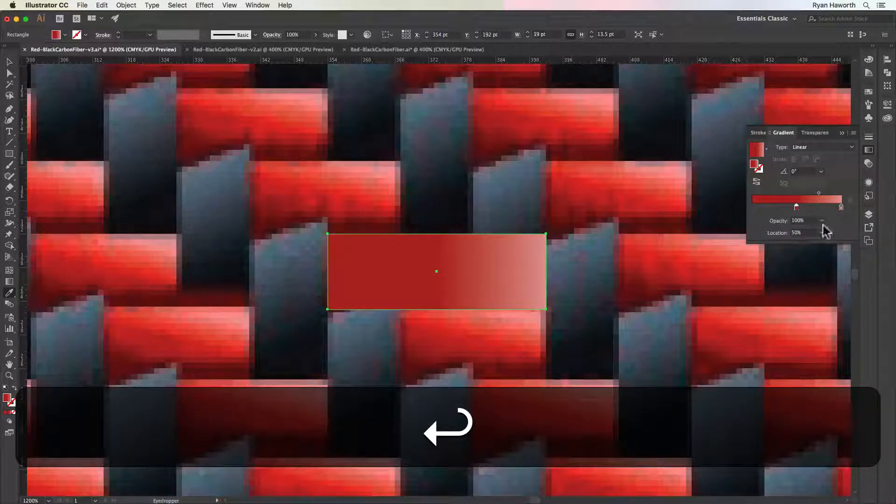
Add a third red stop to the gradient and place it at 0%
click(764, 206)
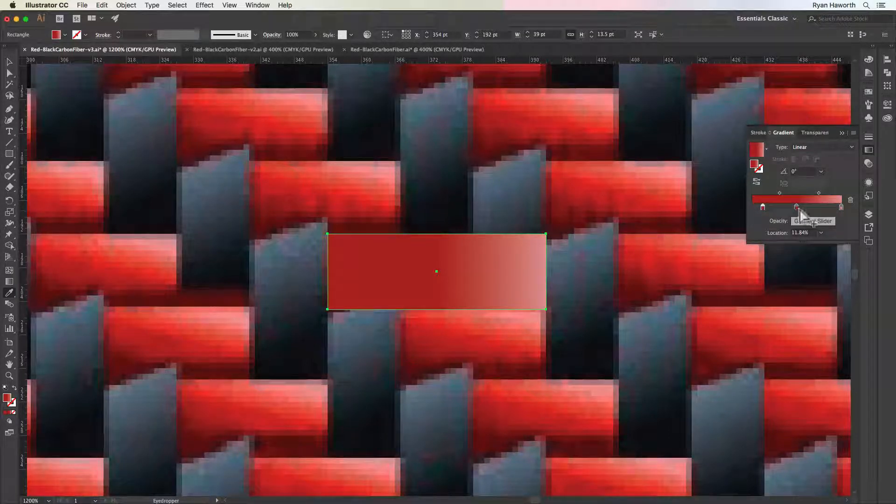
drag(763, 207, 771, 234)
click(766, 207)
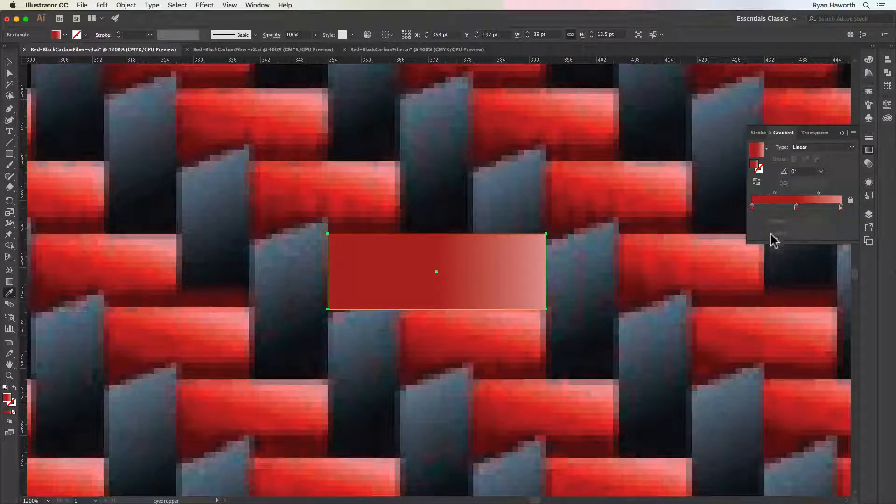
click(752, 207)
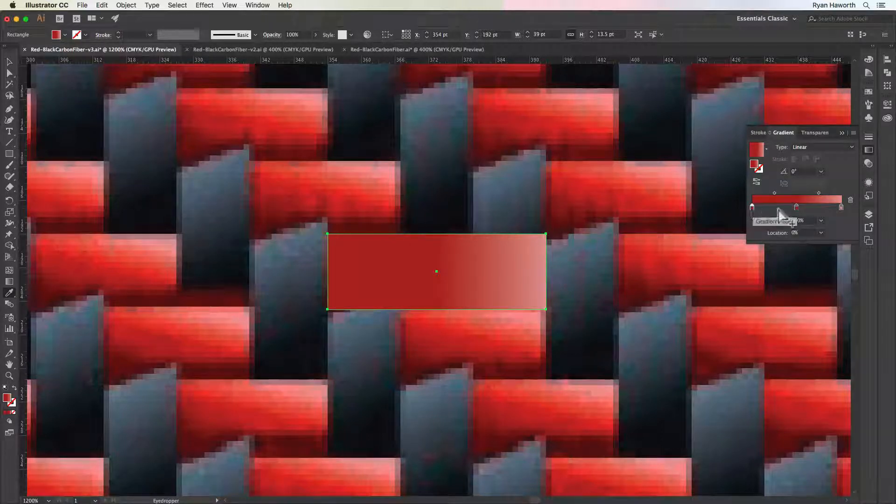
Darken the gradient's 0% stop to a deep red by setting its HSB brightness to 31%
double_click(752, 207)
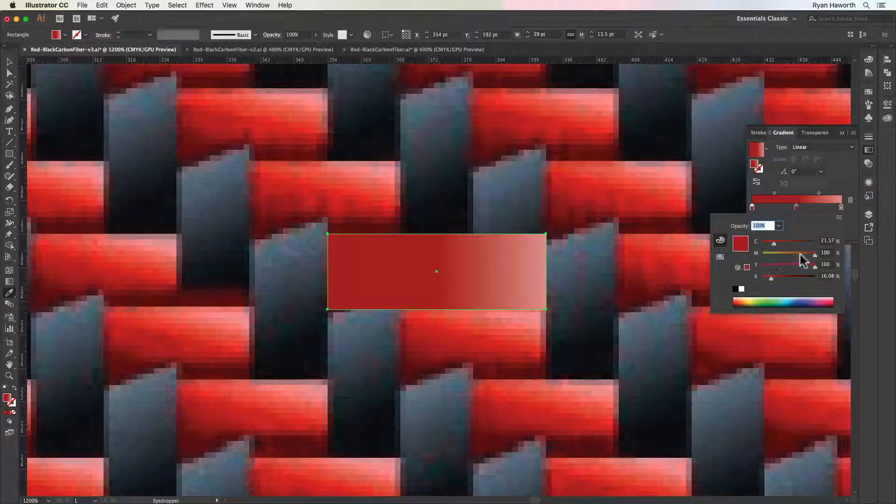
click(839, 218)
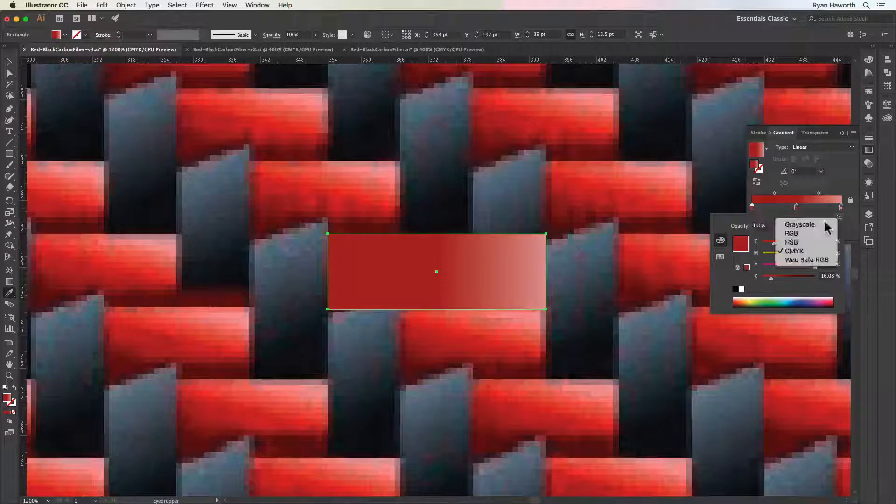
click(800, 239)
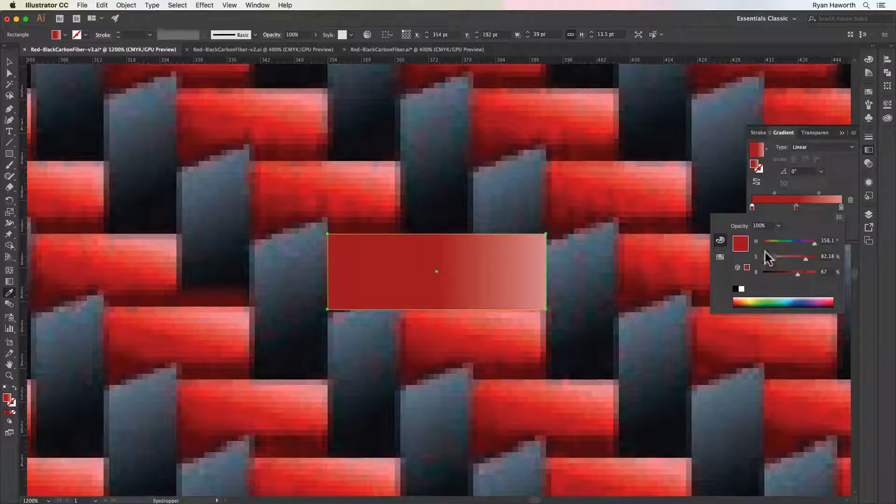
click(840, 217)
click(798, 247)
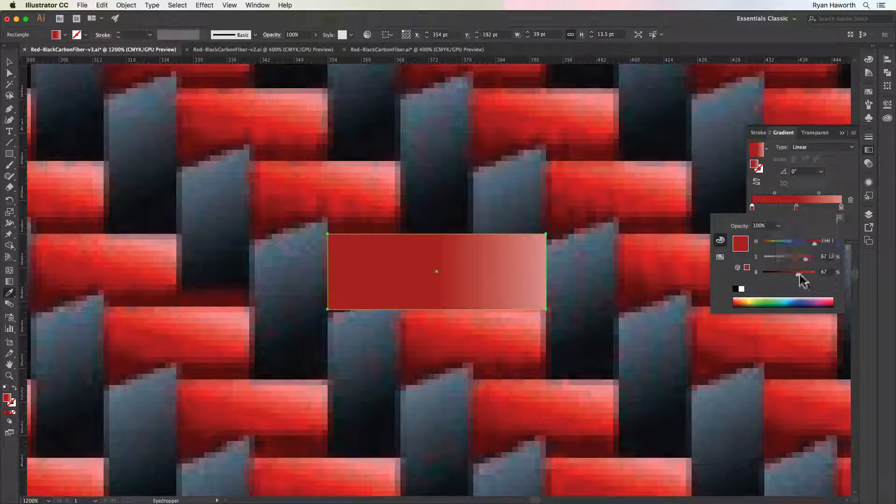
drag(798, 273, 780, 274)
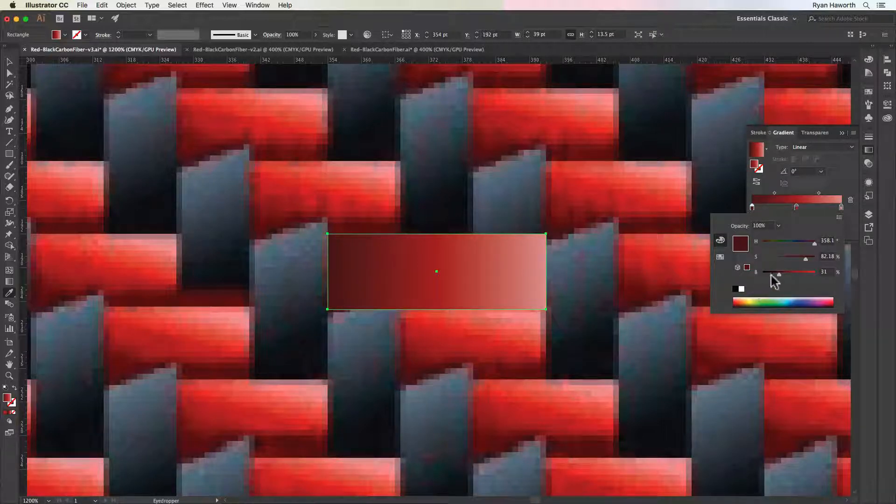
Darken the gradient's 0% stop further by setting its HSB brightness to 25%
drag(778, 273, 775, 274)
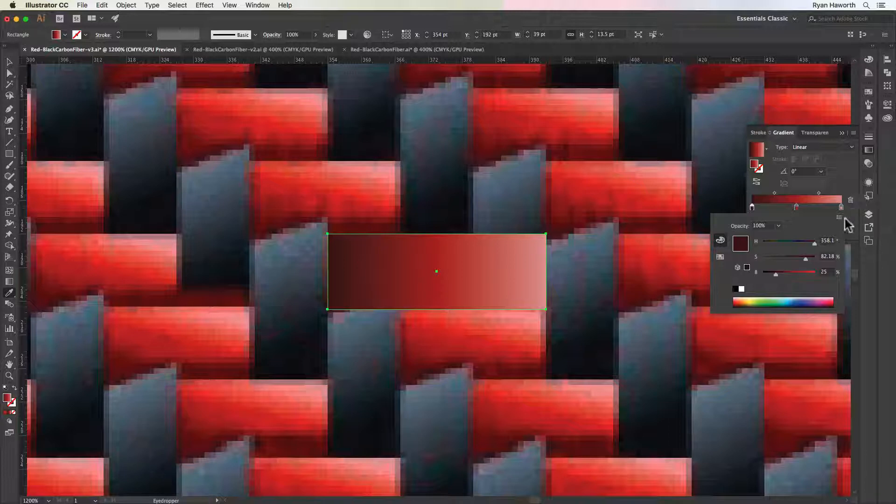
click(845, 181)
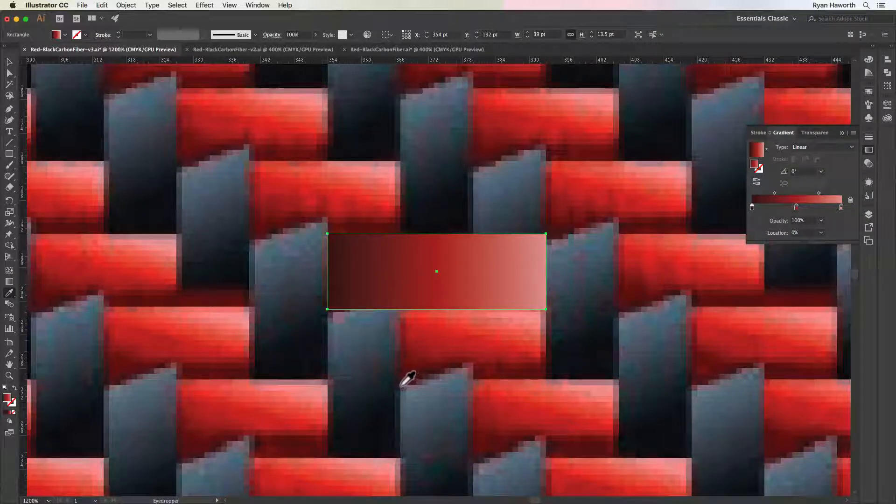
Angle the rectangle's gradient at 68° with the Gradient tool, running from deep red below to pink above its upper edge
key(a)
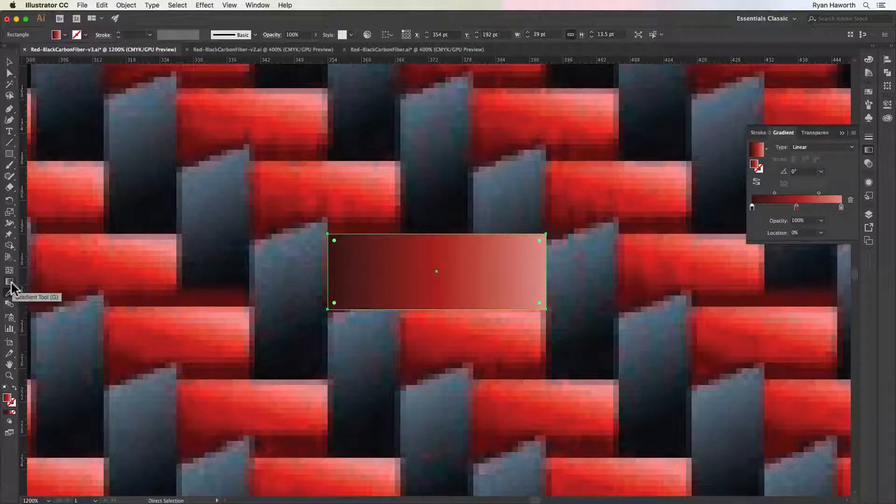
key(g)
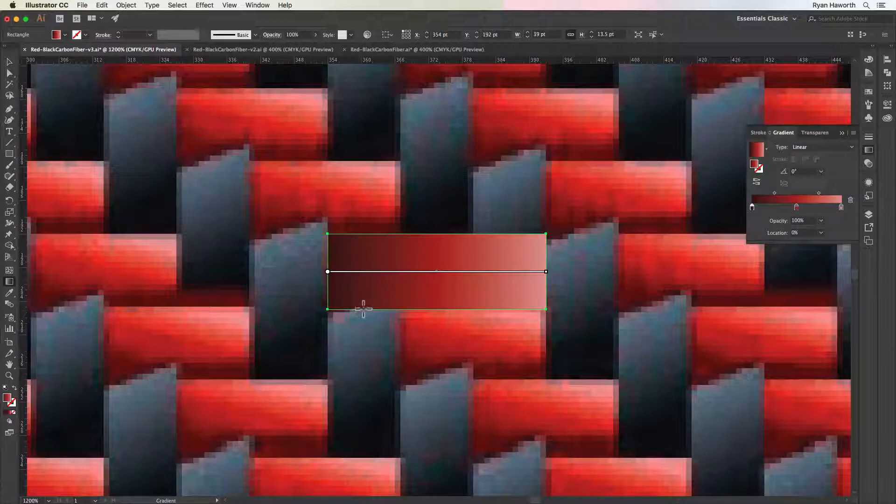
mouse_move(363, 308)
mouse_down()
mouse_move(386, 306)
mouse_move(488, 237)
mouse_up()
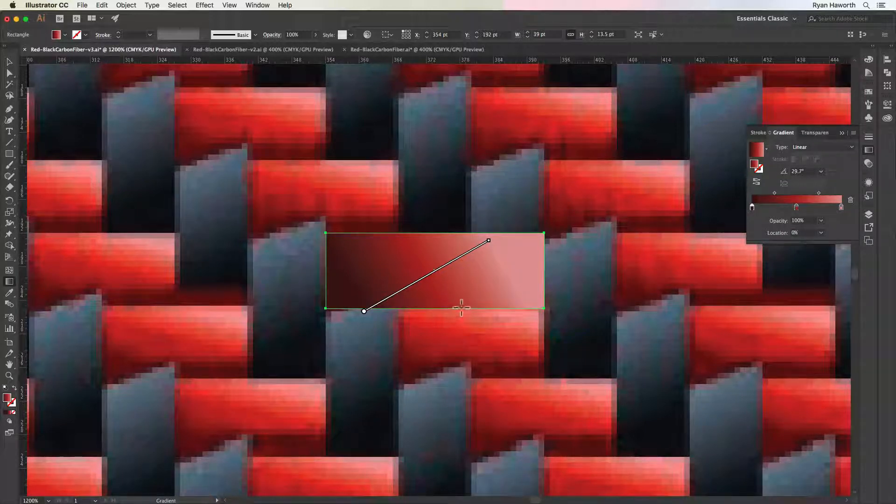
mouse_move(462, 308)
mouse_down()
mouse_move(480, 294)
mouse_move(489, 240)
mouse_up()
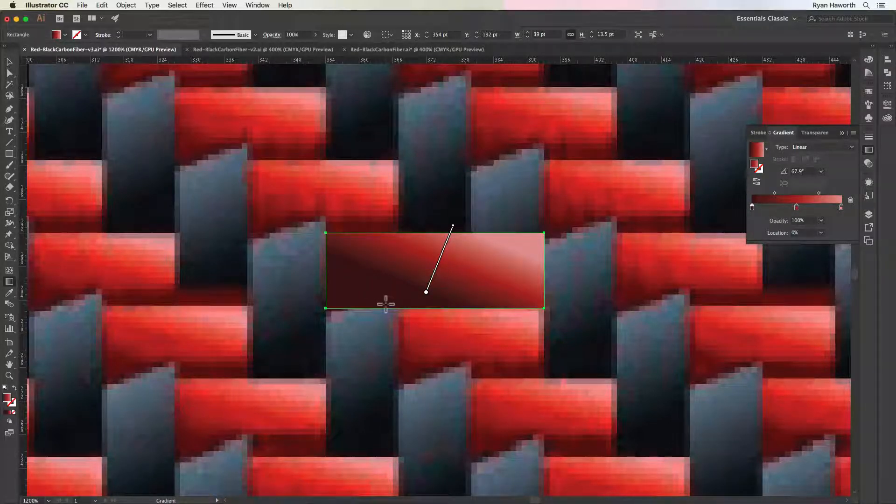
mouse_move(386, 304)
mouse_down()
mouse_move(414, 267)
mouse_move(423, 229)
mouse_up()
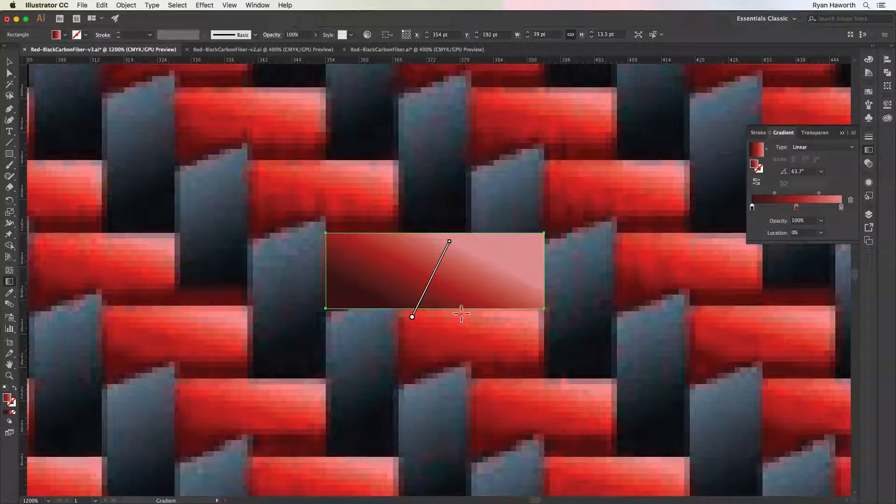
drag(462, 314, 514, 236)
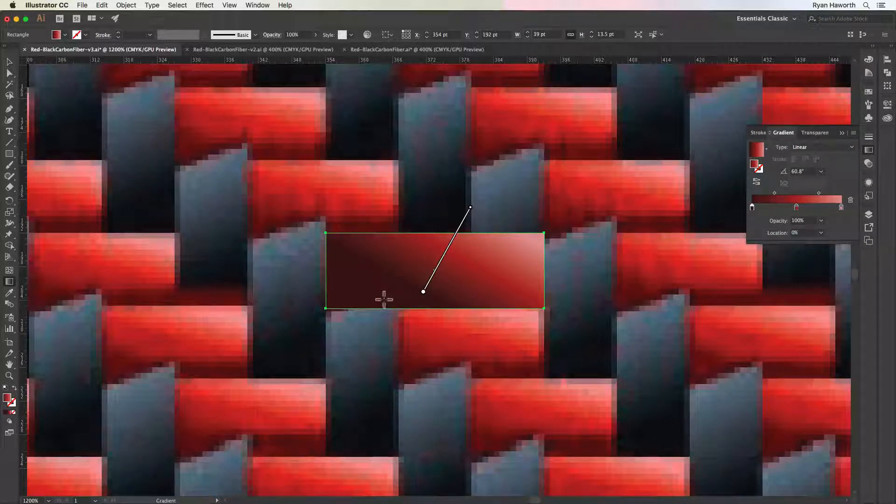
drag(424, 293, 416, 301)
mouse_move(460, 217)
mouse_down()
mouse_move(466, 223)
mouse_move(469, 214)
mouse_move(458, 209)
mouse_up()
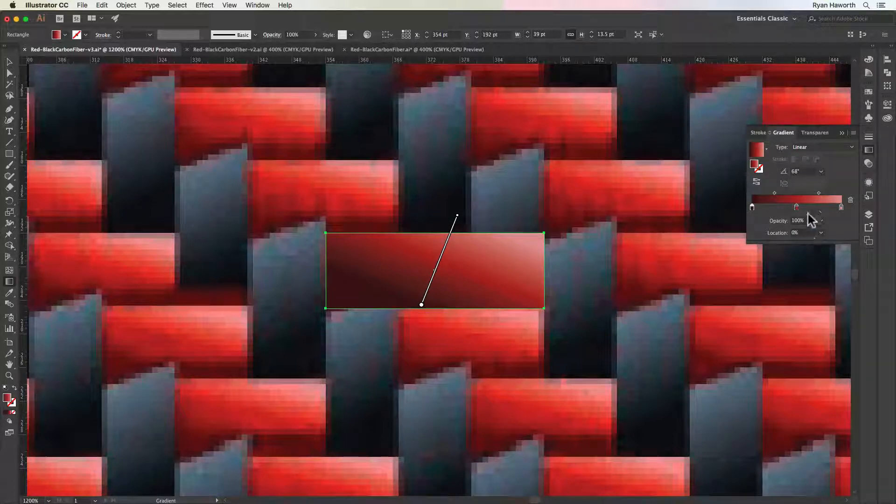
Shift the gradient's middle red stop slightly past halfway, removing the extra stop, and set the pink-side midpoint to 62.21%
click(796, 206)
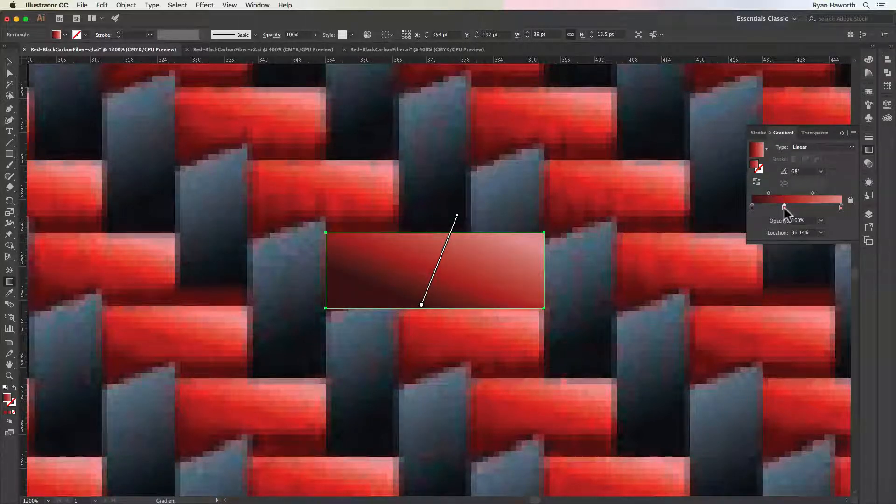
drag(784, 208, 801, 206)
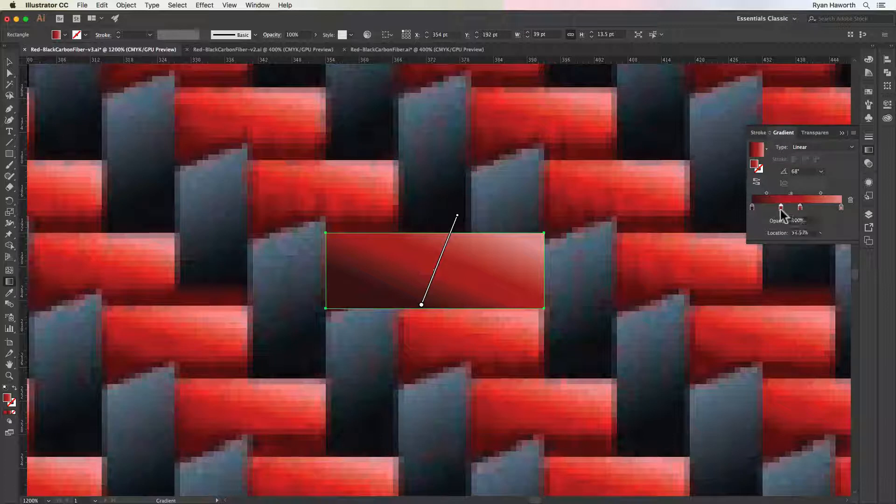
drag(781, 209, 781, 247)
drag(777, 193, 826, 192)
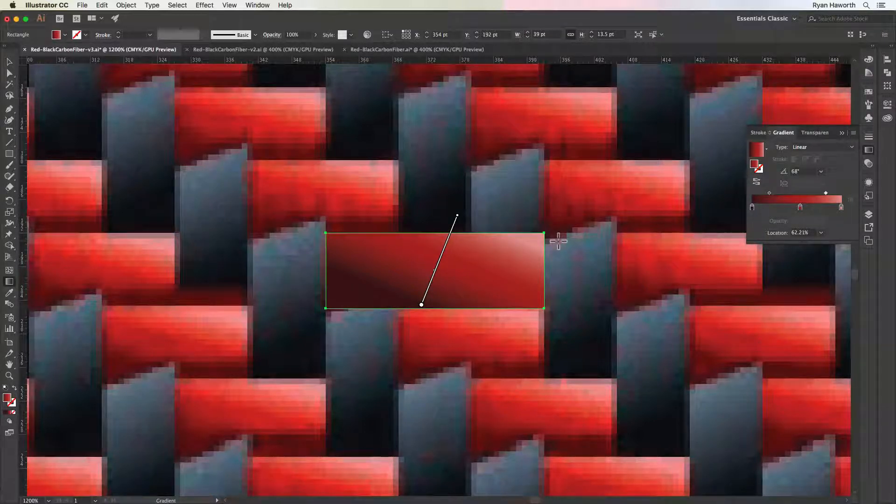
Show the grid, then try a 13.5 × 28.5 pt vertical rectangle beside the red one and undo it
click(8, 61)
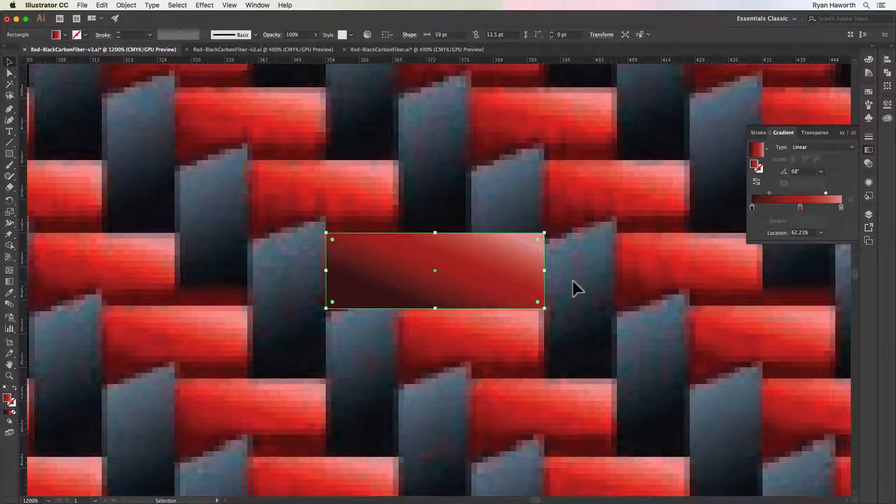
key(m)
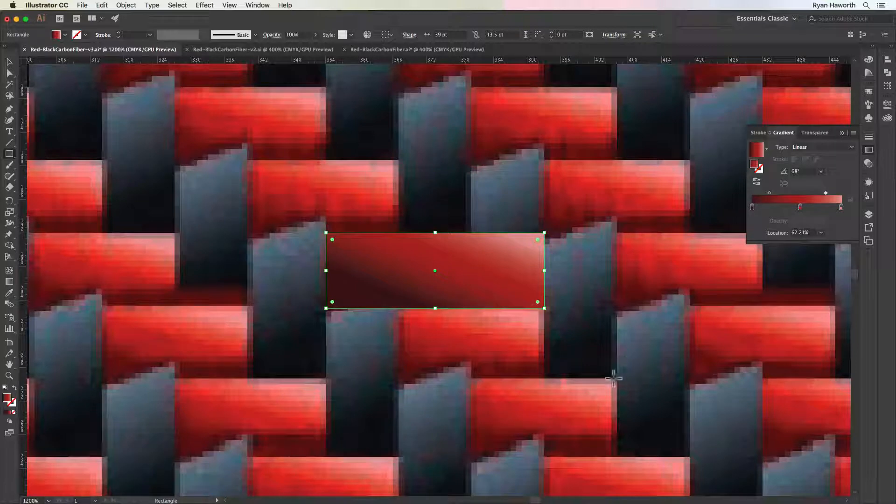
key(super+apostrophe)
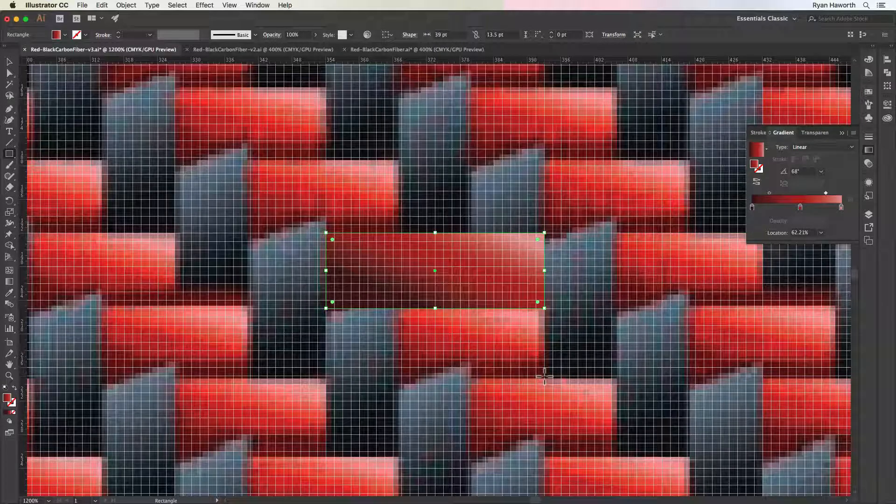
drag(545, 376, 619, 216)
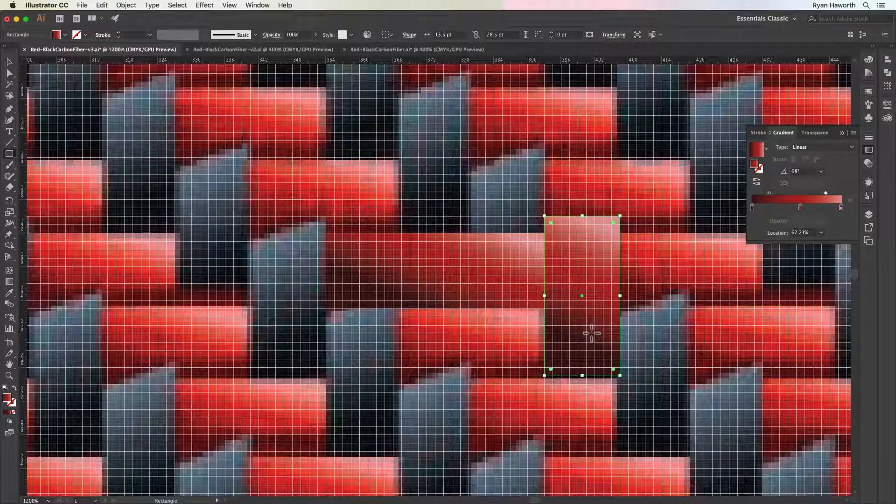
key(super+z)
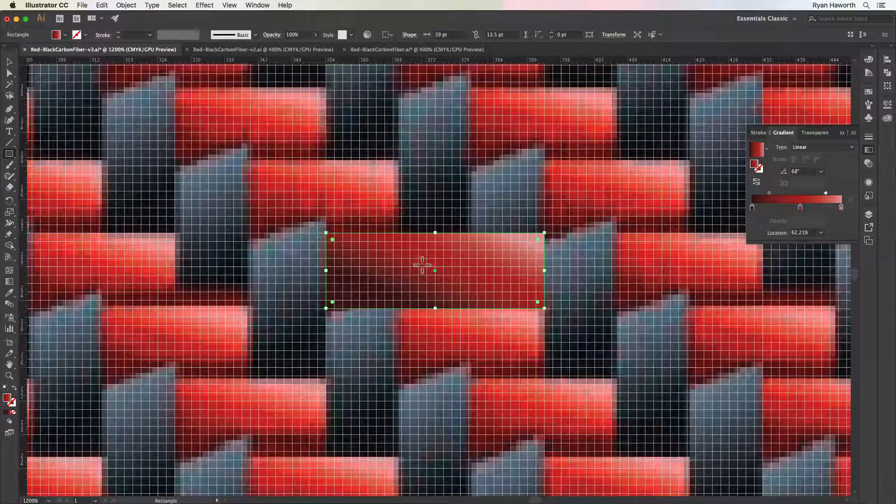
Hide the reference image on Layer 2 so only the red rectangle shows against the grid
key(super+minus)
key(super+minus)
key(super+minus)
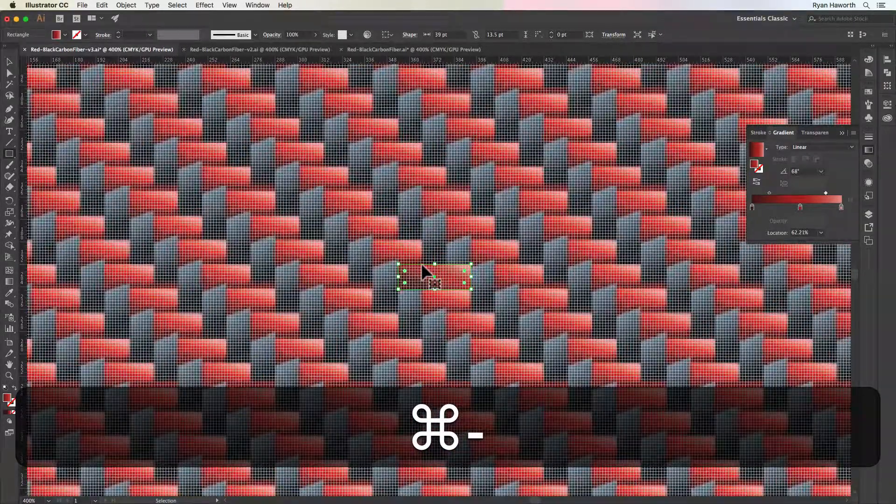
click(870, 215)
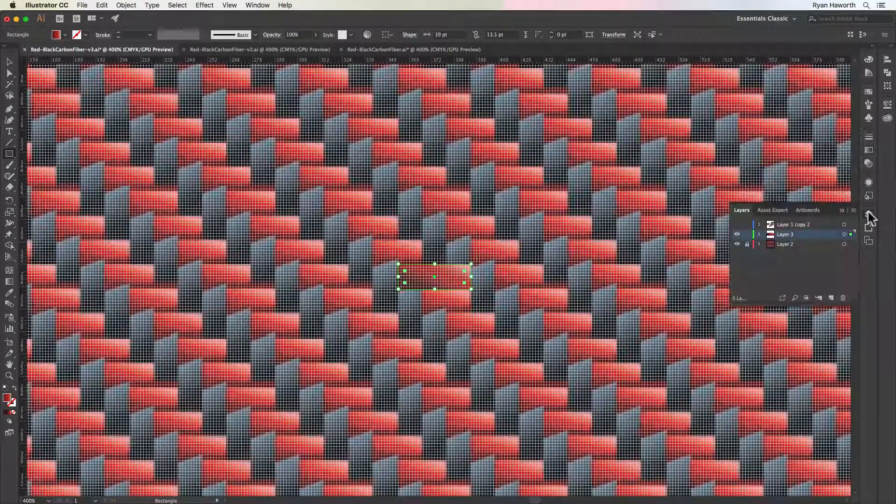
click(737, 244)
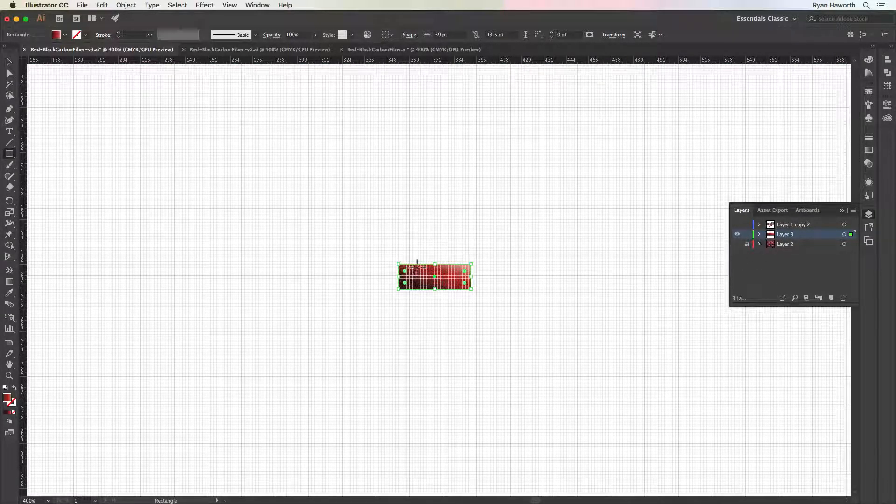
Align the red rectangle with the main gridlines and enlarge it to 54 × 18 pt
key(v)
drag(425, 280, 512, 278)
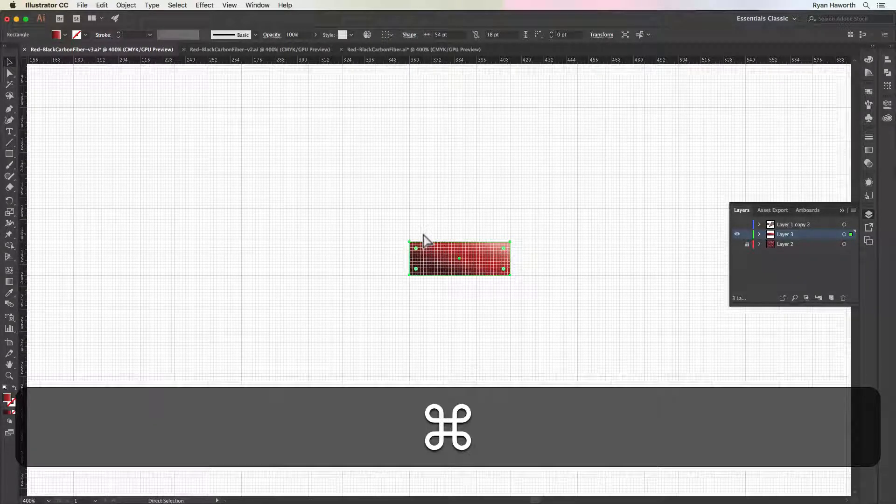
key(super+equal)
key(super+minus)
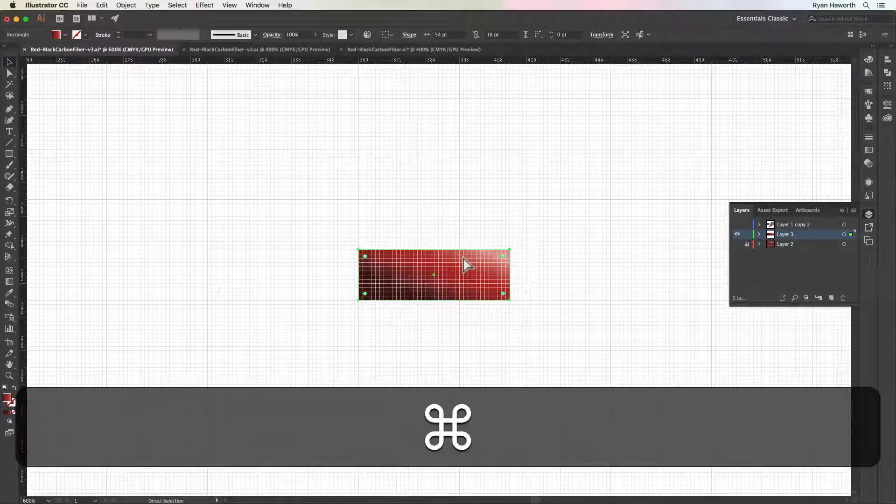
Change the grid color to Strawberry pink in the Guides & Grid preferences
key(super+k)
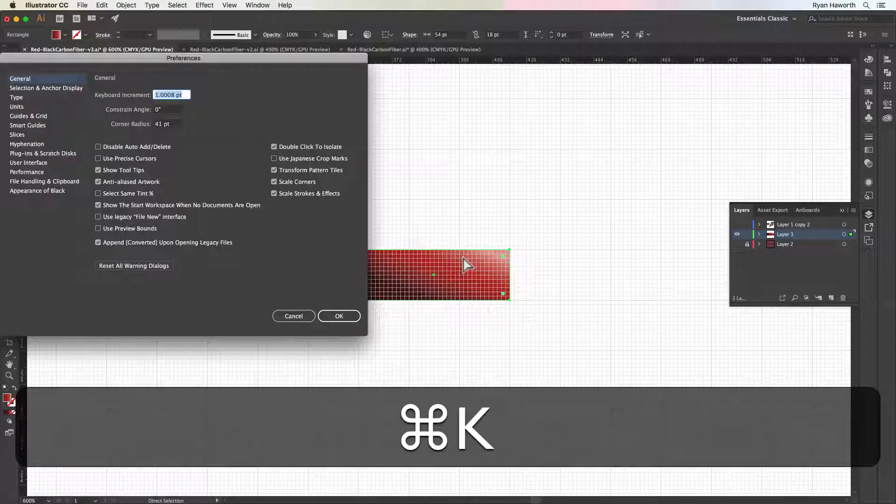
click(28, 117)
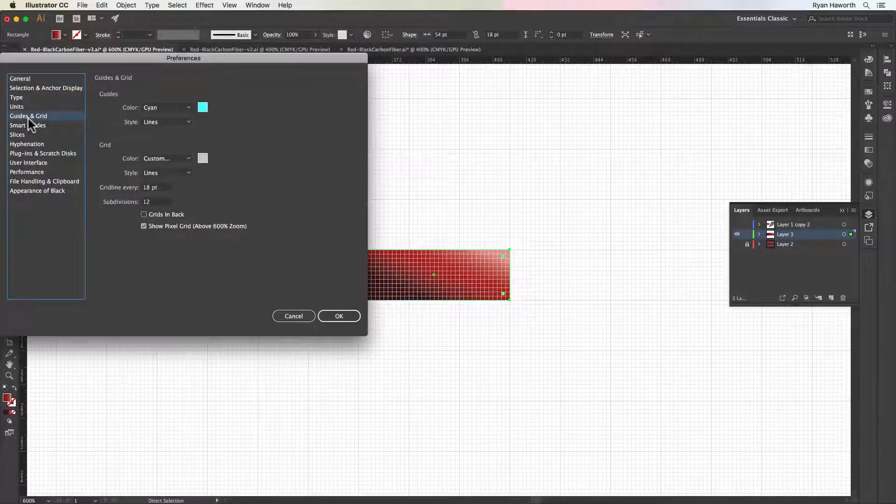
click(203, 158)
click(133, 194)
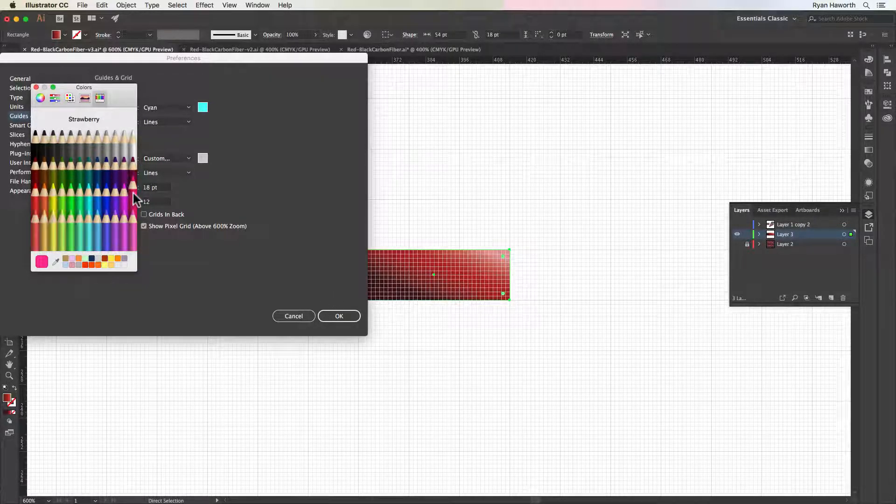
click(35, 87)
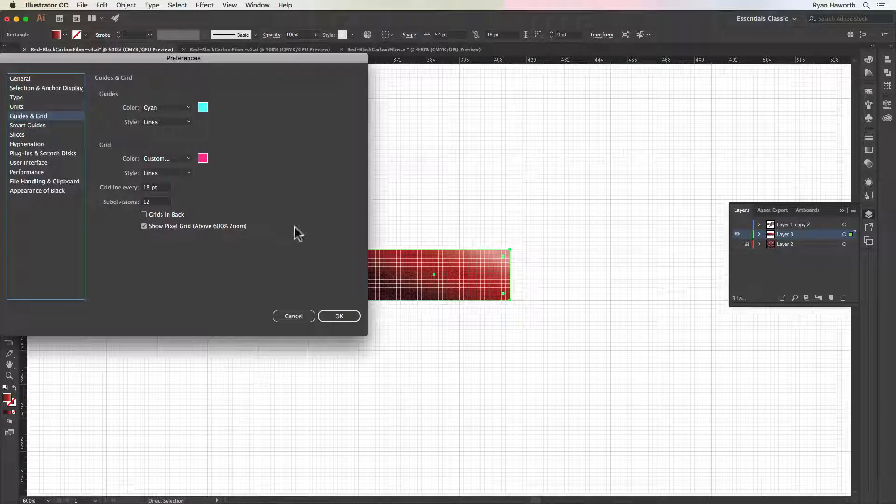
click(340, 318)
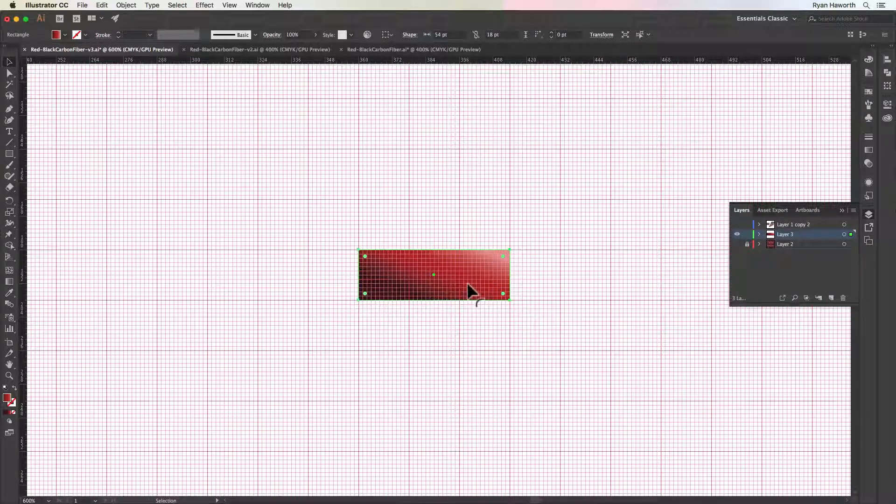
Undo and redo the red rectangle's enlargement to compare both sizes on the grid
key(super+z)
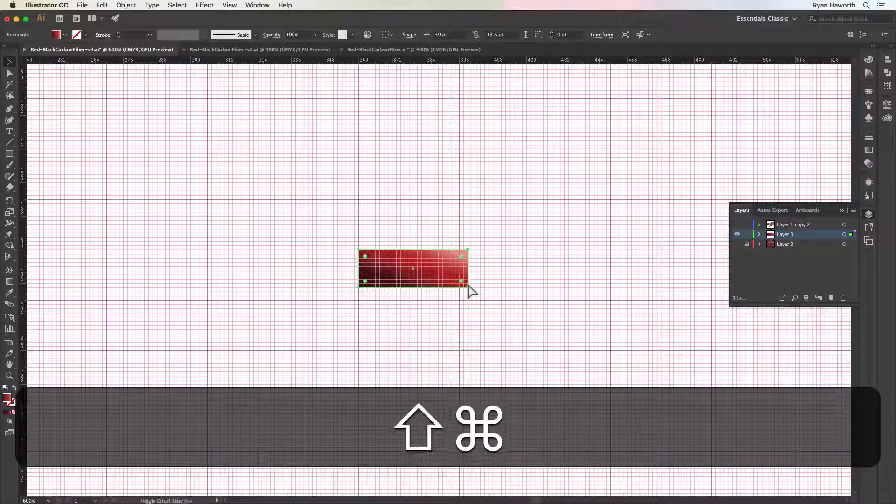
key(shift+super+z)
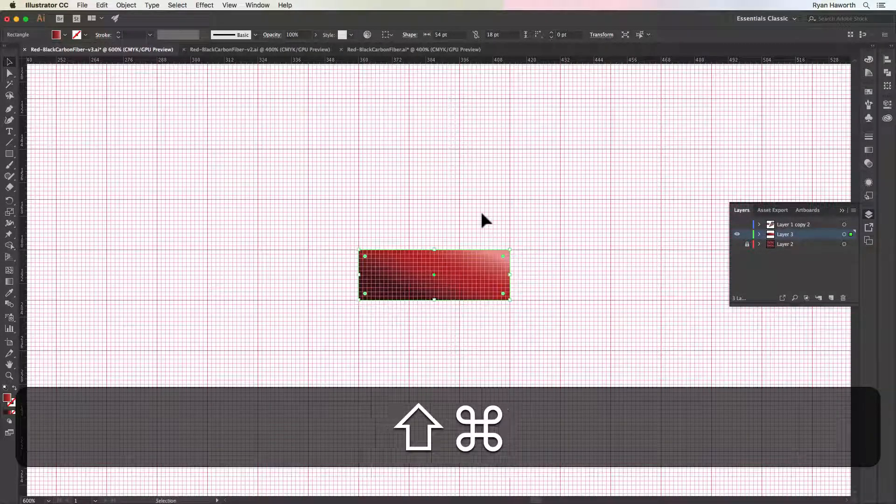
Show the Layer 2 reference, move the red rectangle up and left onto main gridlines, and shorten it to 36 × 18 pt
click(737, 244)
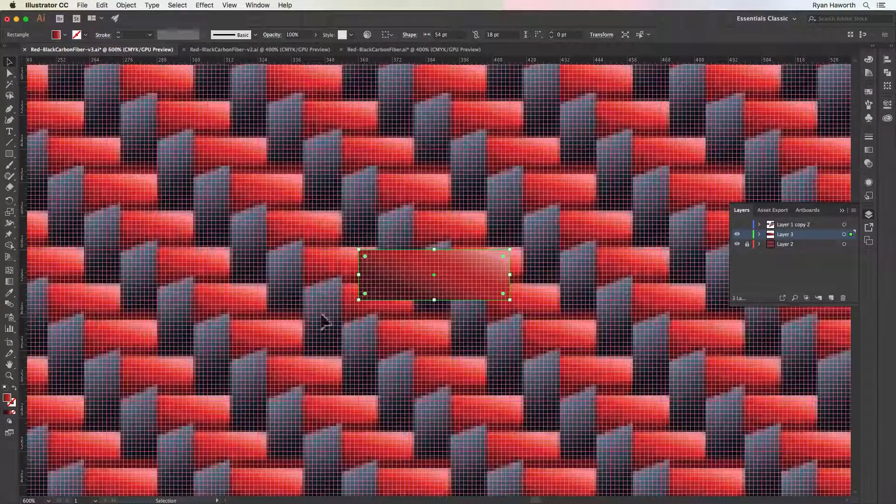
drag(418, 279, 317, 224)
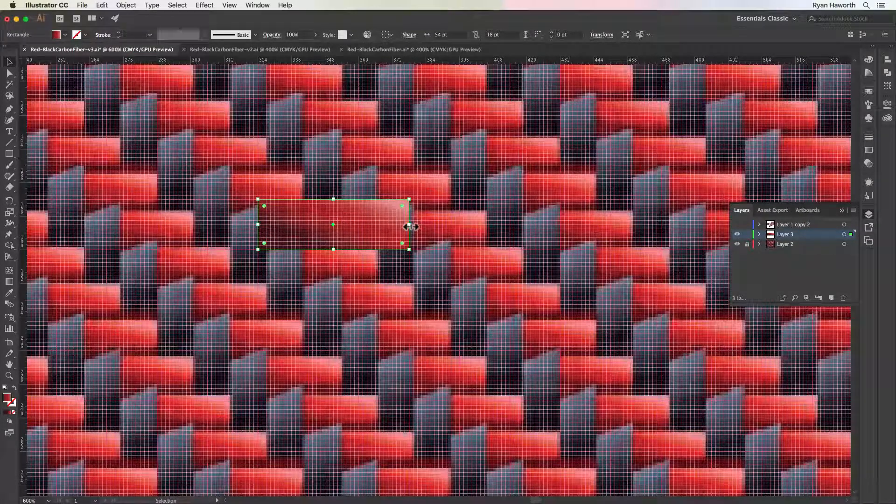
drag(409, 227, 320, 211)
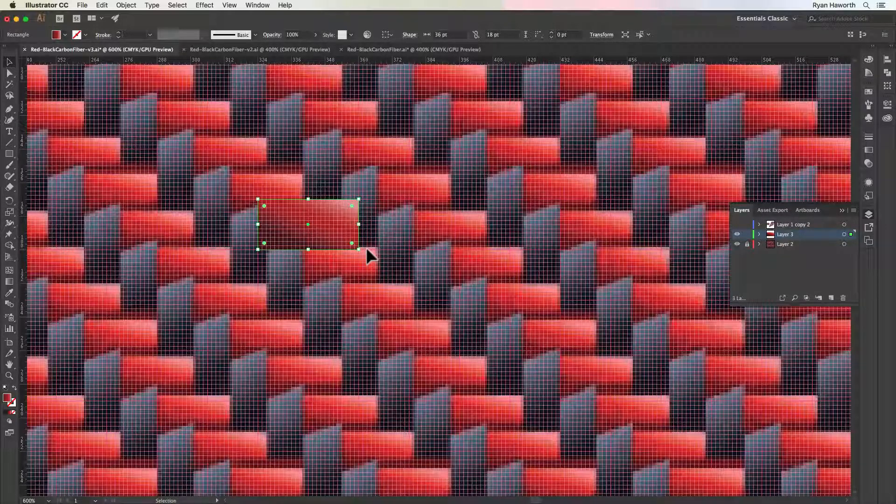
Draw an 18 × 36 pt vertical rectangle against the red one's right end and fill it with a dark tone sampled from the reference
key(m)
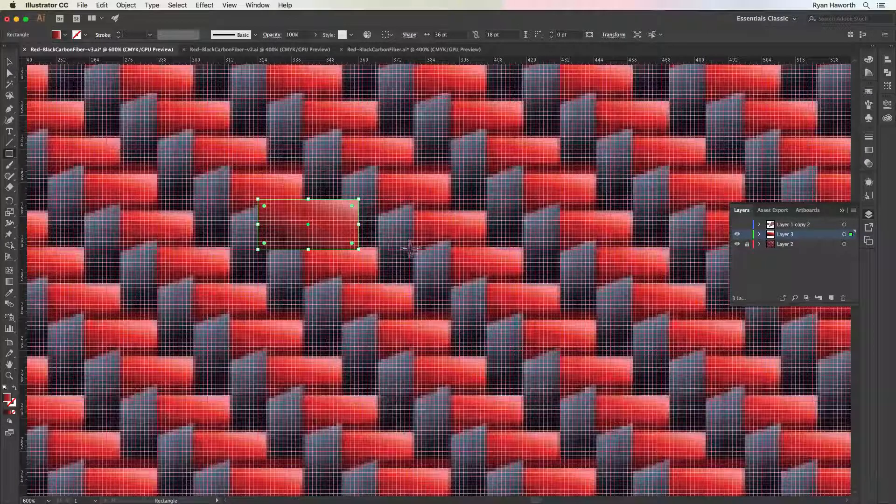
drag(409, 250, 359, 149)
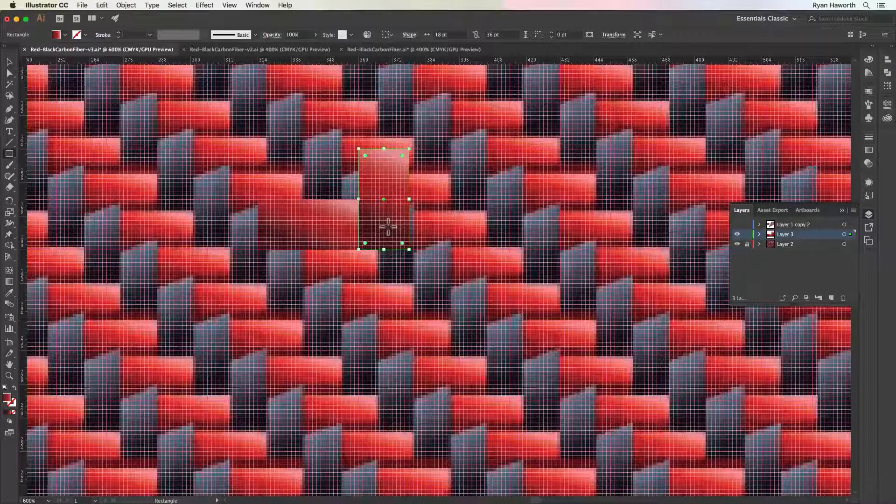
key(i)
click(436, 286)
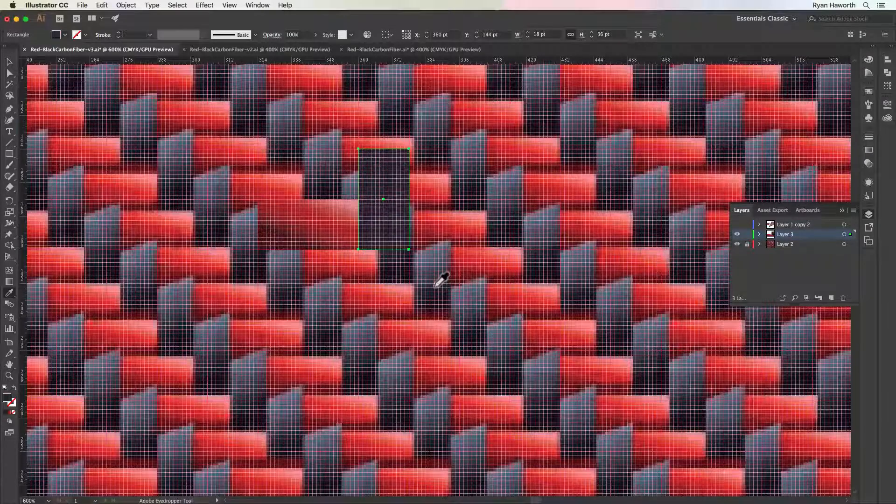
Hide the grid and show the Layer 2 reference at closer range around the two rectangles
click(737, 245)
key(super+apostrophe)
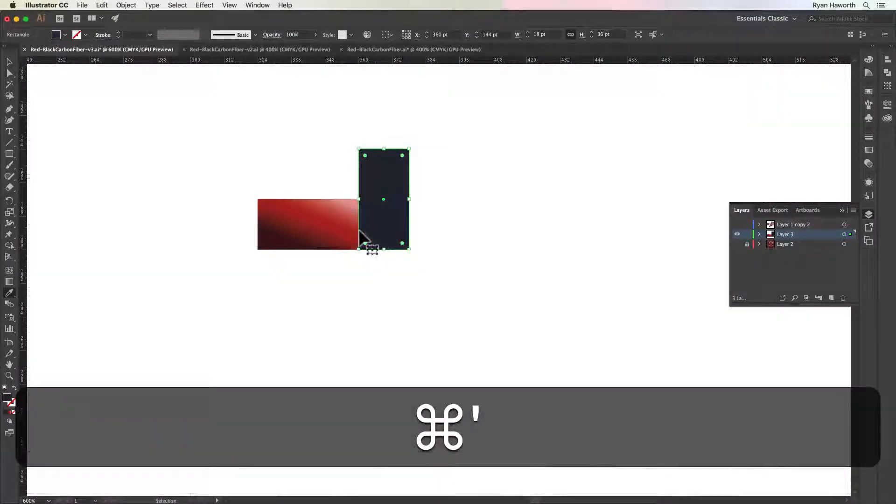
key(super+space)
drag(247, 130, 341, 216)
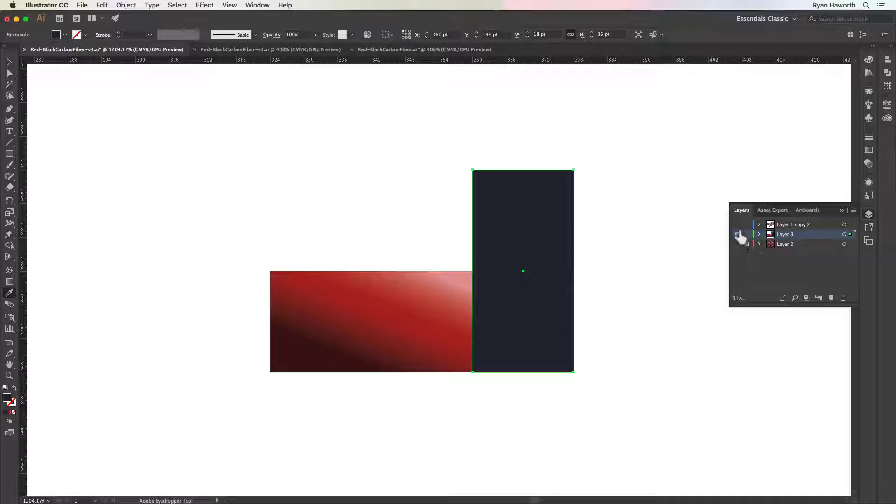
click(737, 244)
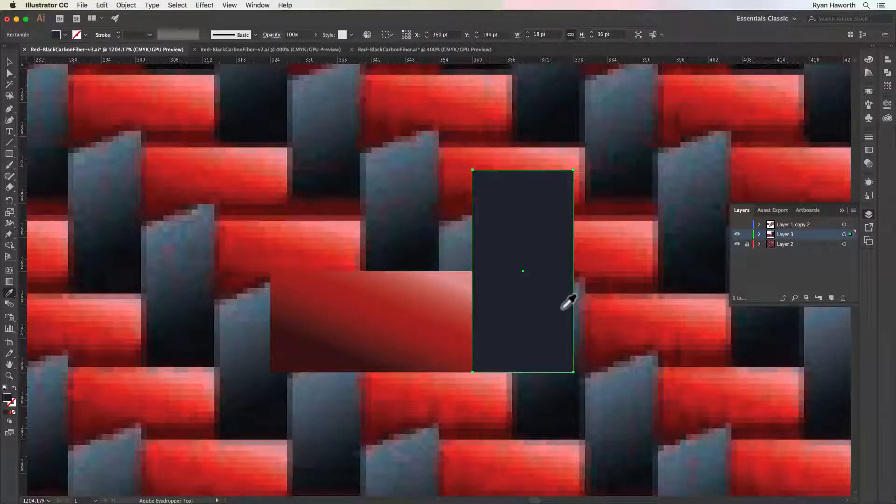
Apply the red gradient to the vertical rectangle and set its middle stop to HSB saturation 0% and brightness 22%
key(.)
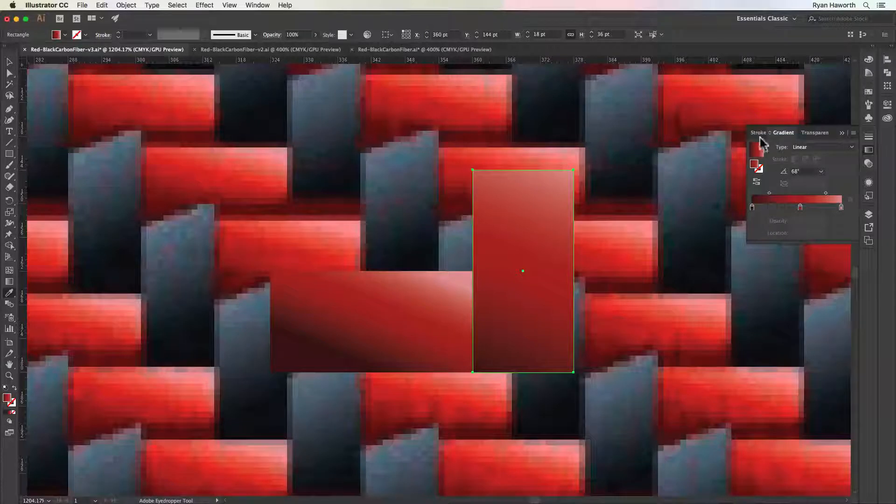
double_click(800, 208)
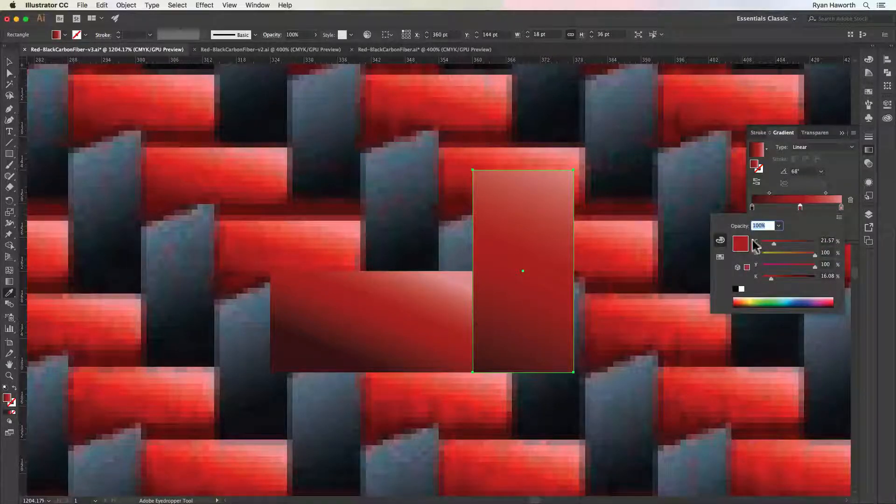
click(840, 217)
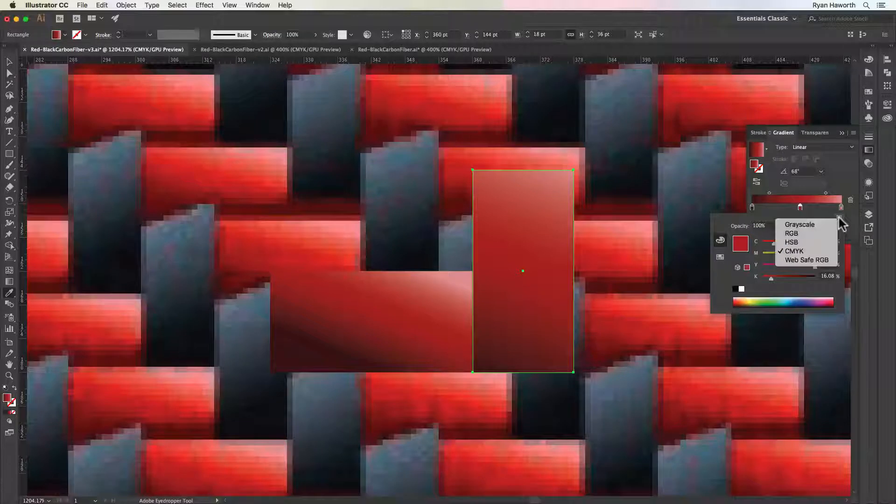
click(799, 243)
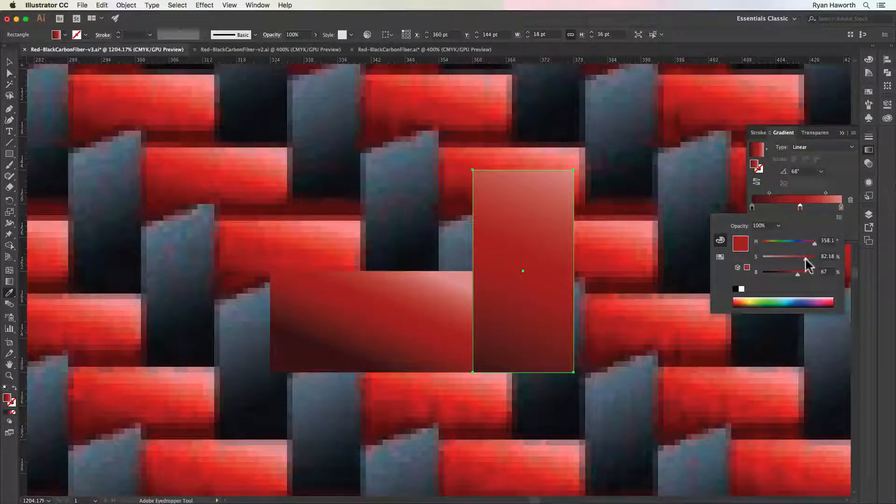
drag(806, 259, 704, 261)
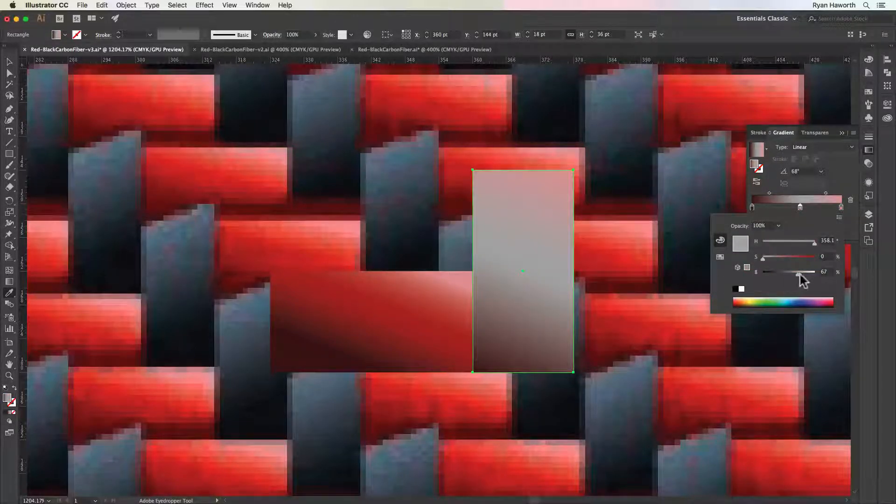
drag(798, 274, 775, 276)
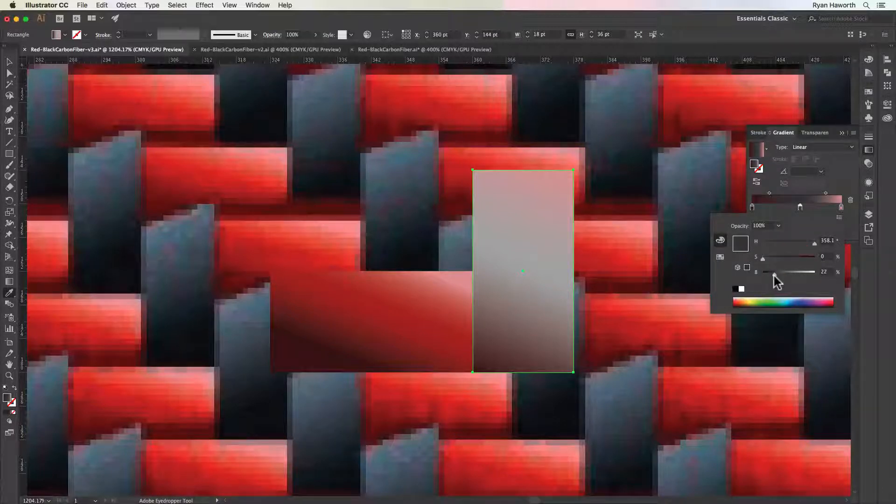
click(821, 209)
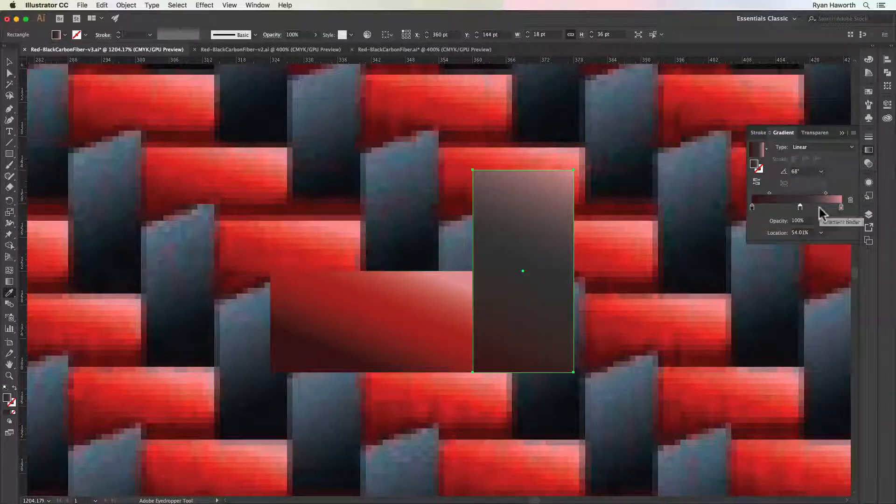
Set the gradient's darkest stop to black in HSB, with saturation 0% and brightness 0%
double_click(752, 208)
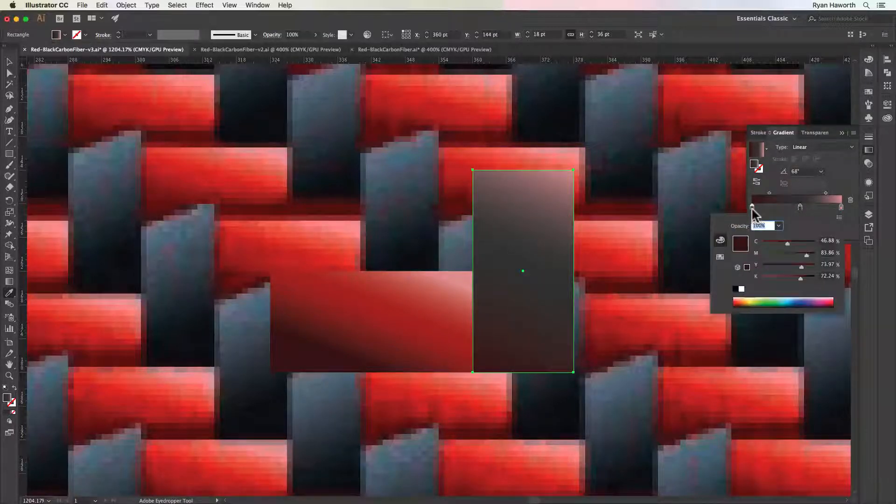
click(840, 217)
click(803, 244)
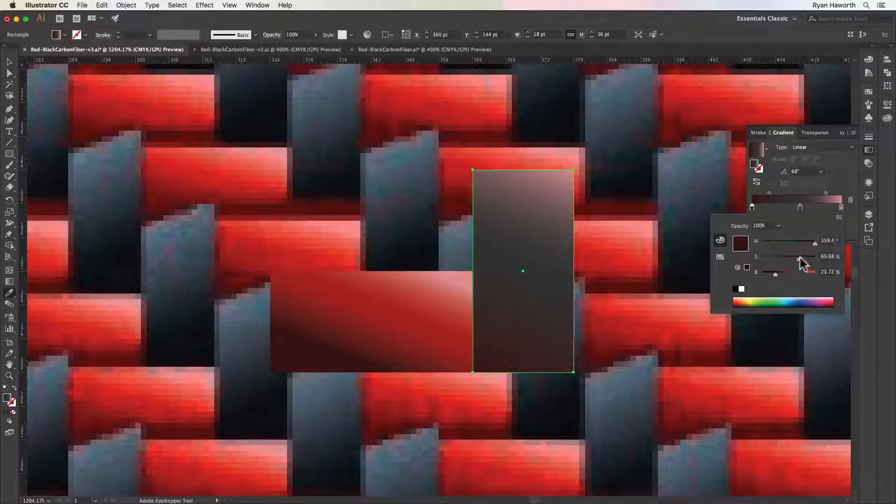
drag(789, 260, 761, 273)
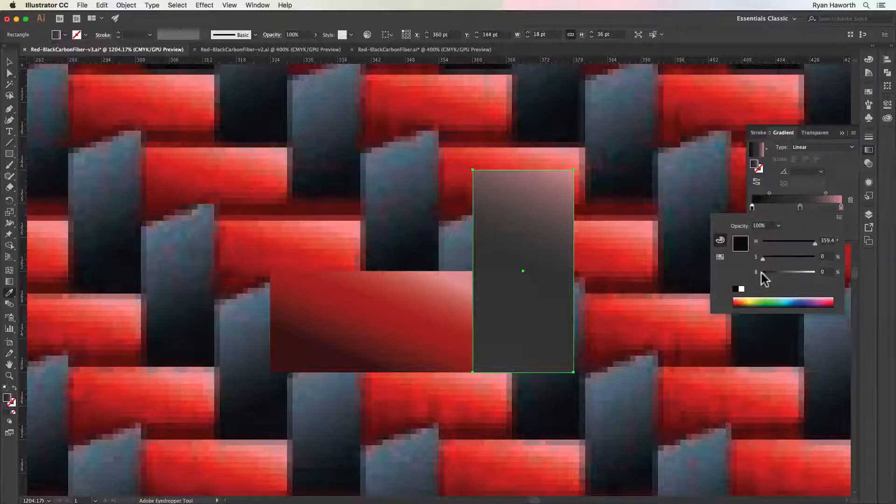
Turn the gradient's pink end stop light gray by setting its HSB saturation to 0%
click(842, 208)
double_click(842, 207)
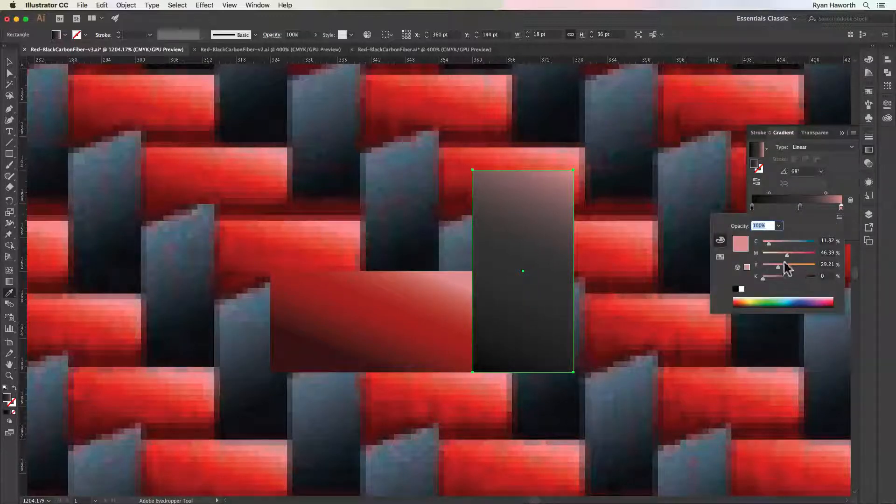
click(839, 217)
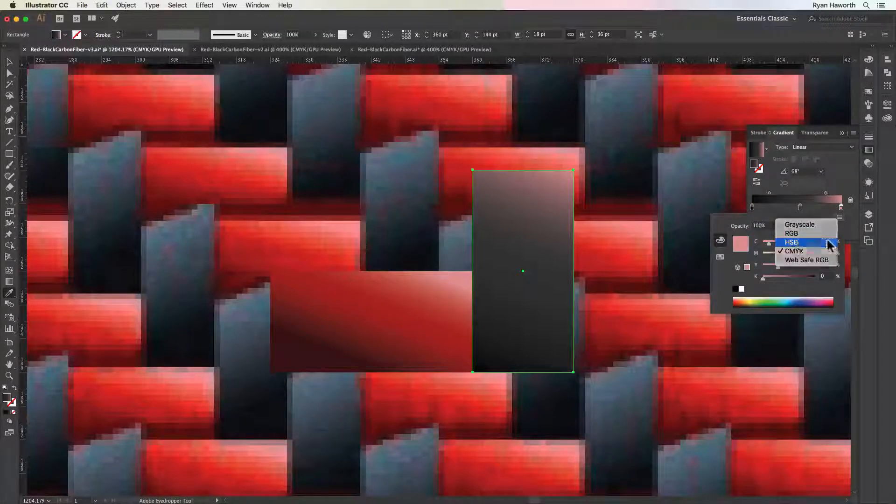
click(794, 242)
drag(780, 257, 749, 259)
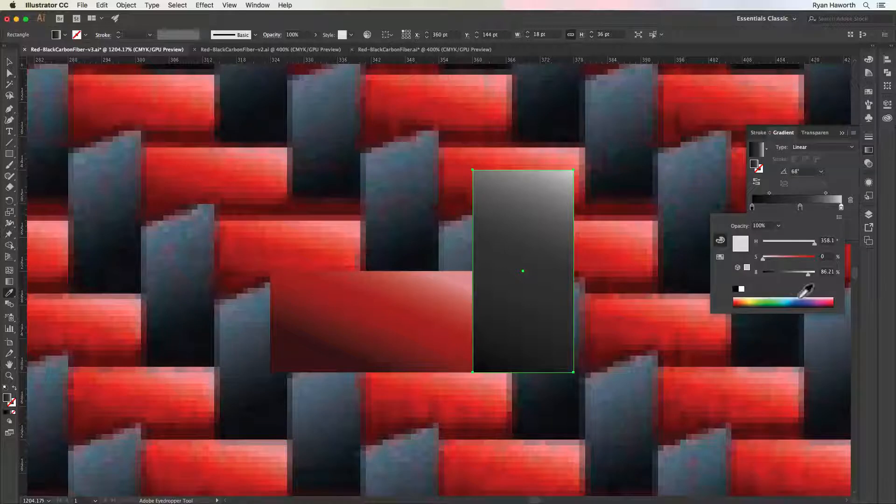
click(841, 205)
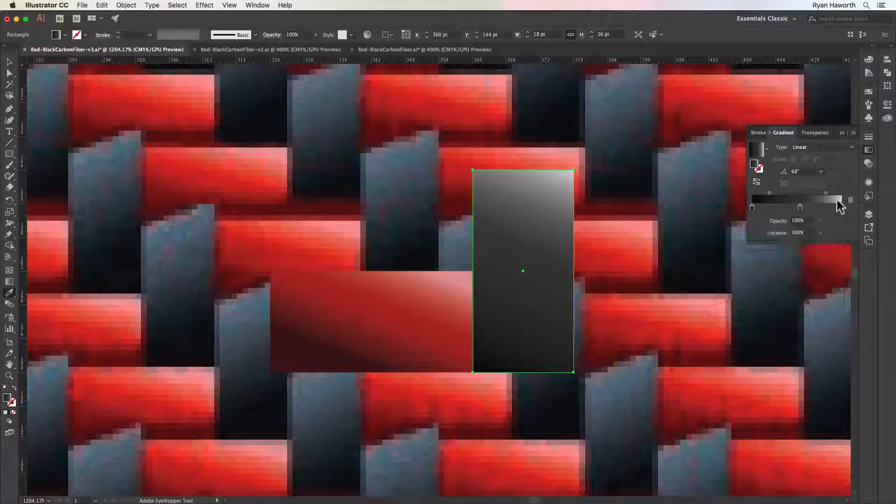
Redirect the vertical rectangle's gradient from black at its lower-right corner to light at its upper-left, at about 111°
key(i)
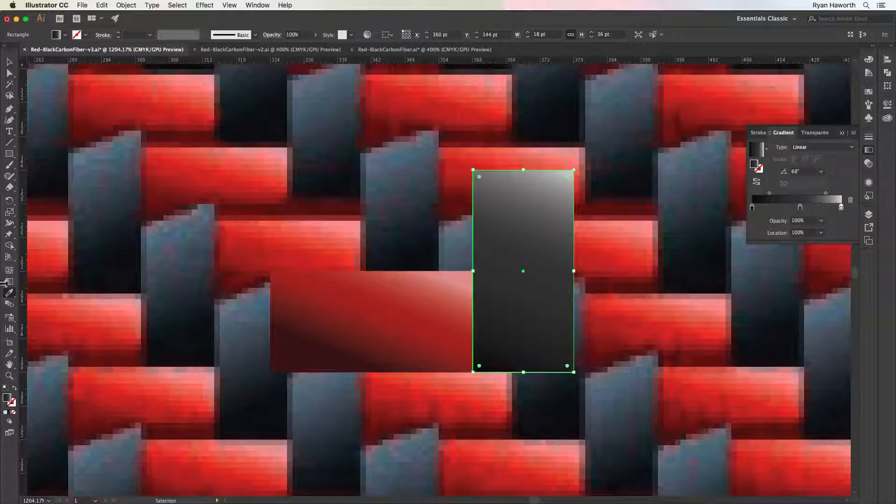
click(9, 282)
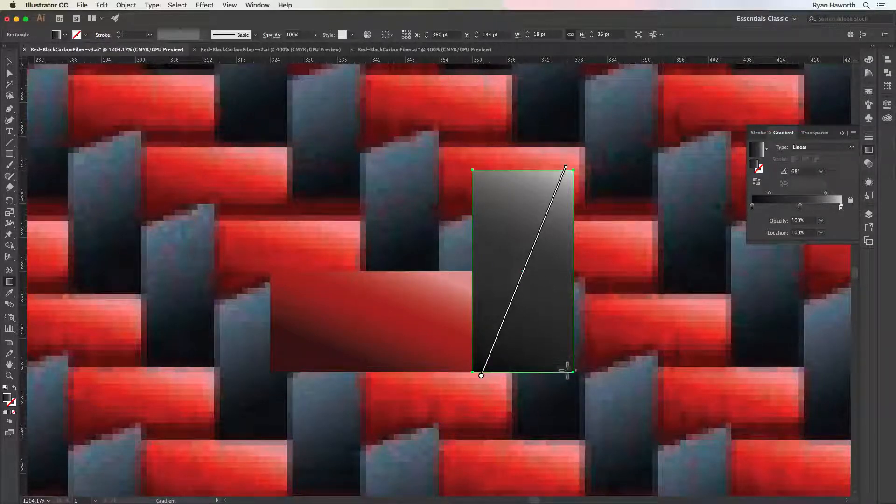
drag(570, 378, 490, 171)
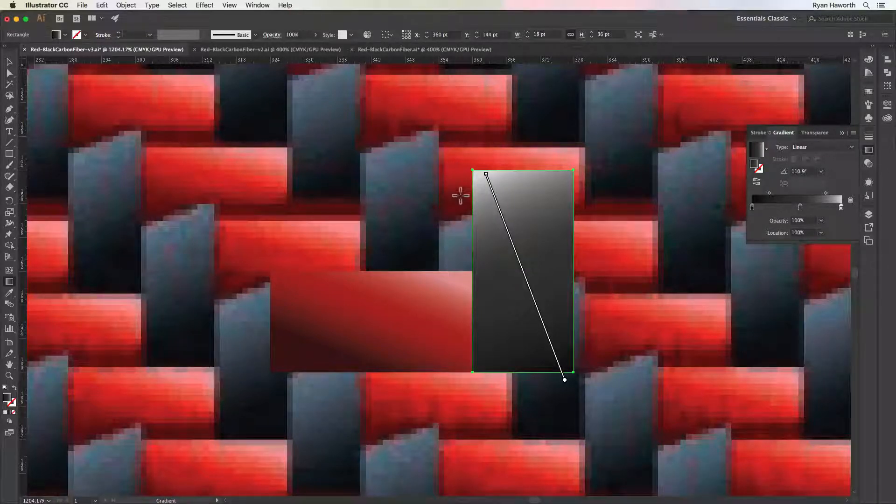
Lower only the upper-left anchor point of the dark rectangle to Y 151.5 pt for a slanted top edge
key(a)
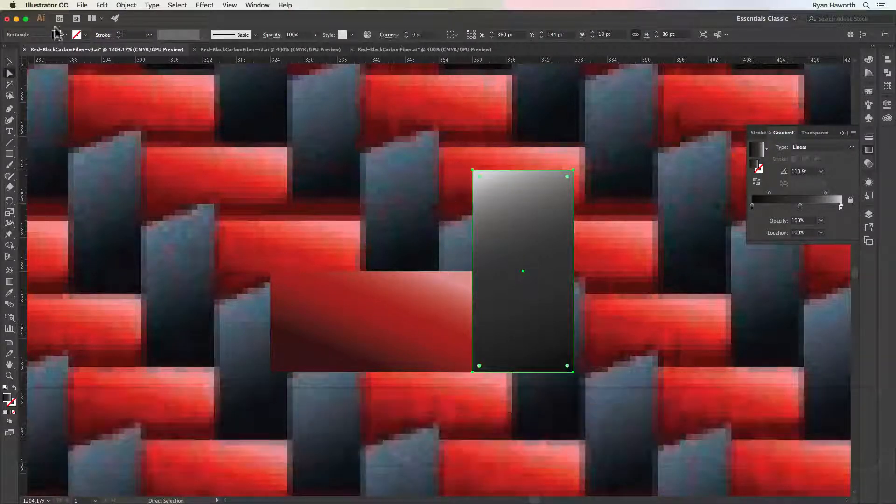
click(9, 62)
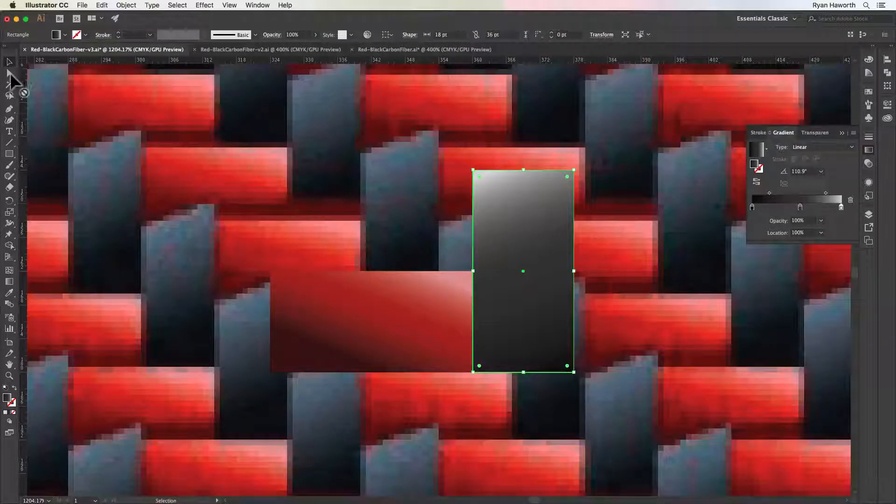
click(9, 73)
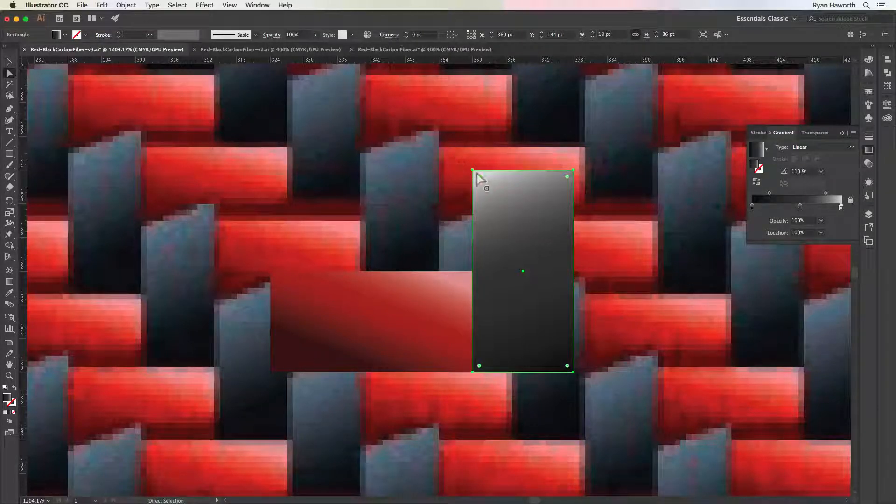
click(473, 170)
key(Down)
key(Down)
key(Down)
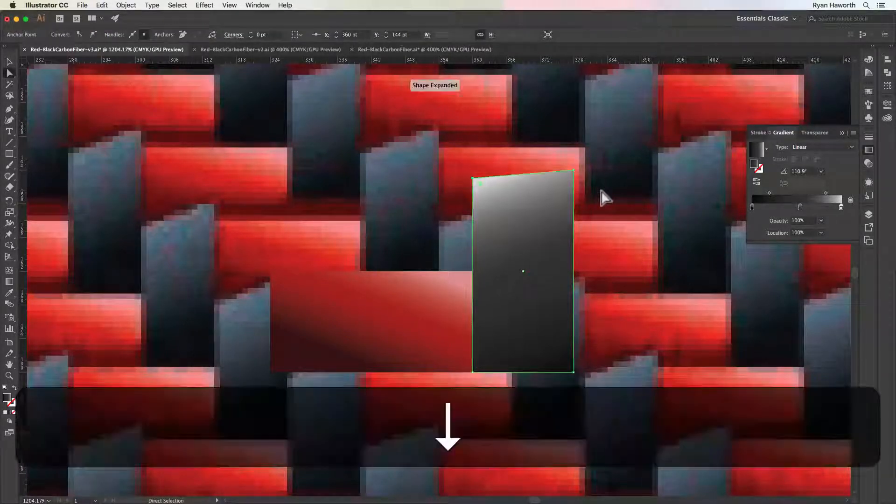
key(Down)
key(Down)
key(Down)
key(Down)
key(Down)
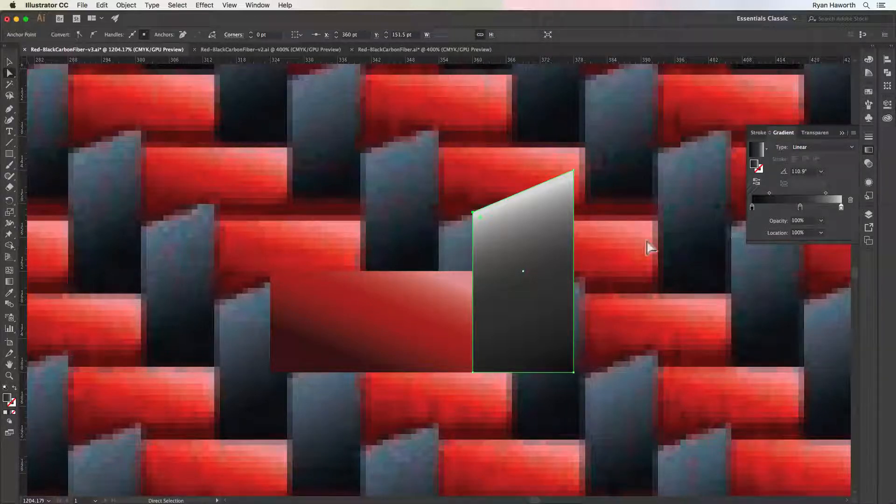
Darken the light end stop of the slanted shape's gradient to HSB brightness 55%
double_click(841, 206)
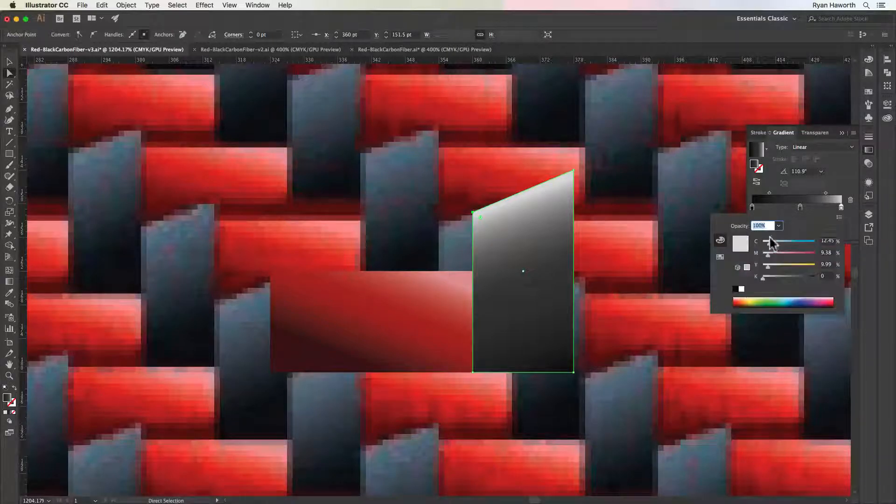
click(839, 218)
click(807, 243)
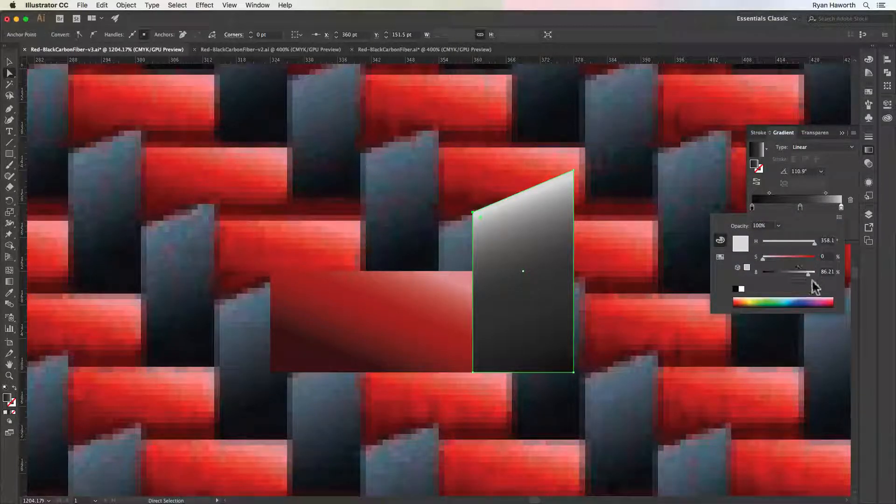
drag(806, 273, 790, 274)
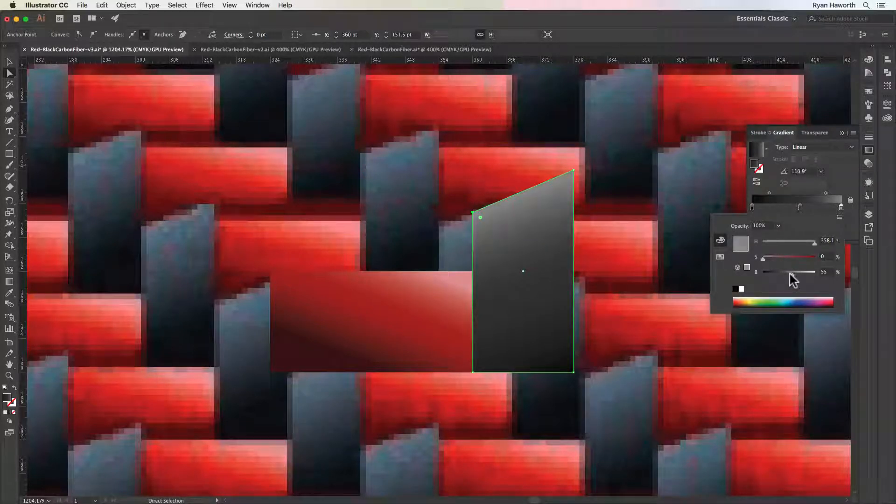
click(868, 152)
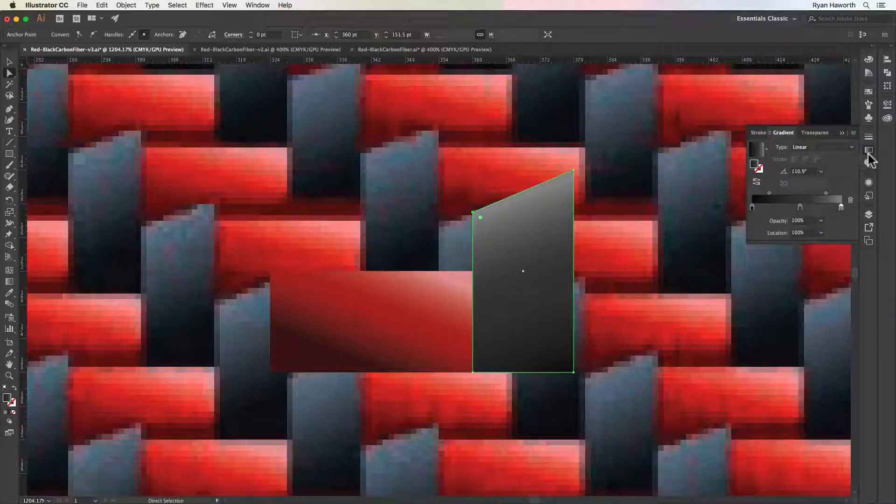
click(868, 151)
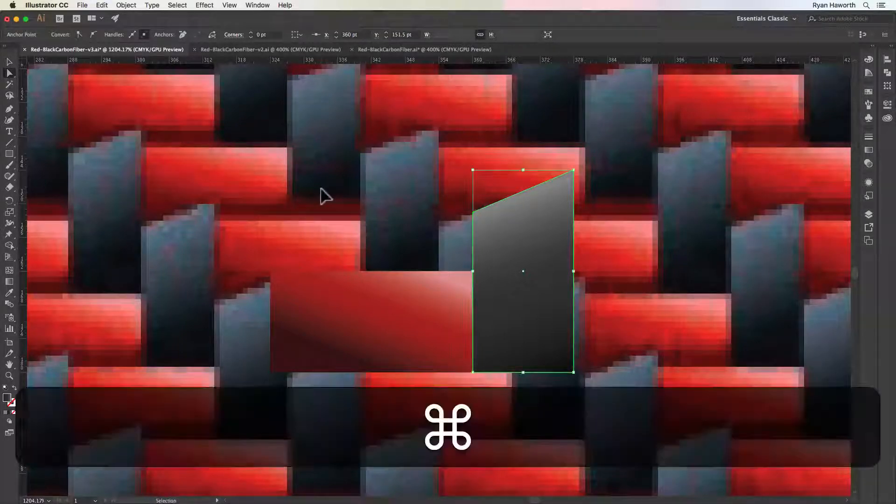
Show the grid again and hide the Layer 2 reference
key(super+apostrophe)
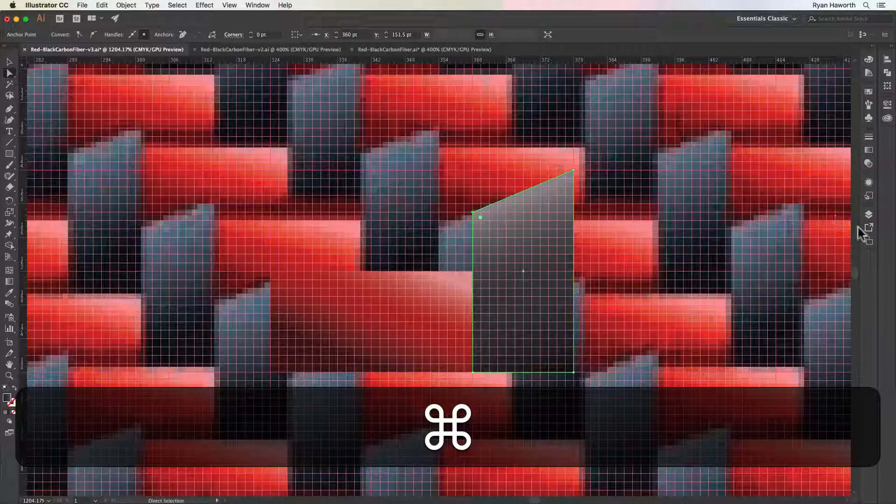
click(869, 214)
click(737, 244)
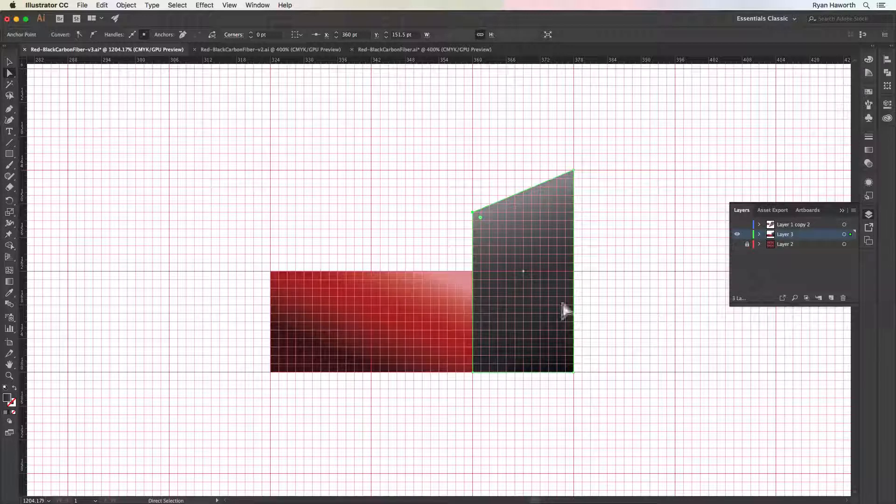
Move the whole dark shape to X 306 pt, Y 162 pt, so its slanted peak meets the red rectangle's upper-left corner
key(v)
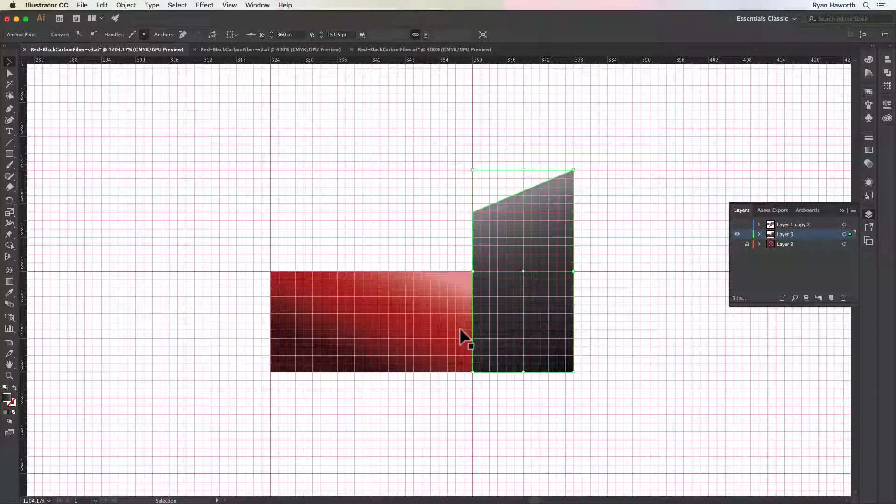
click(525, 341)
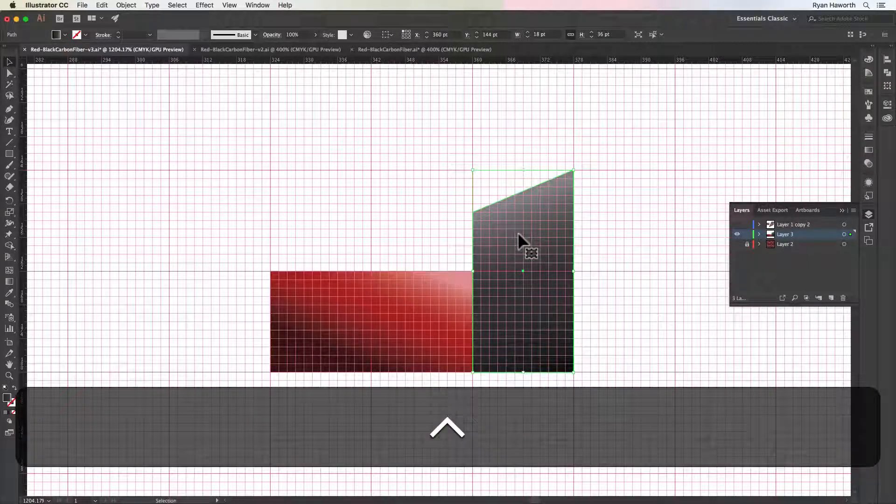
ctrl+click(517, 231)
drag(521, 223, 220, 323)
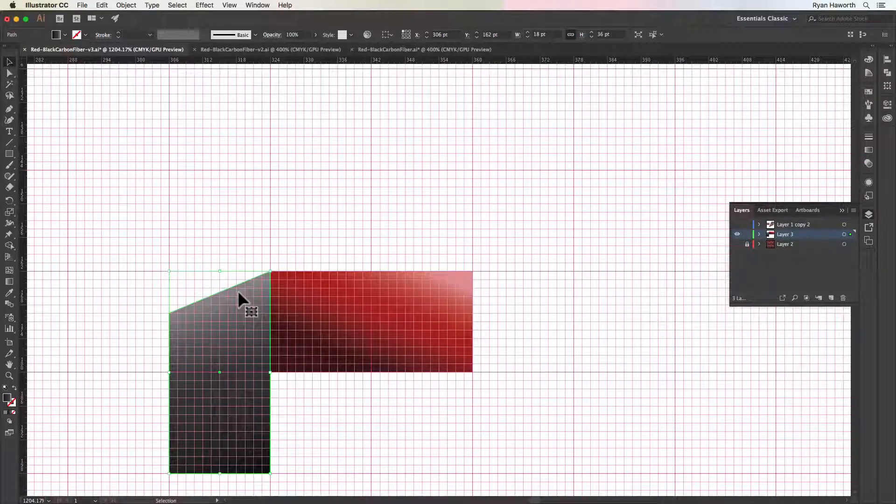
Undo the dark shape's move, then place a copy of it at X 306 pt, Y 162 pt, against the red rectangle's left edge
key(super+z)
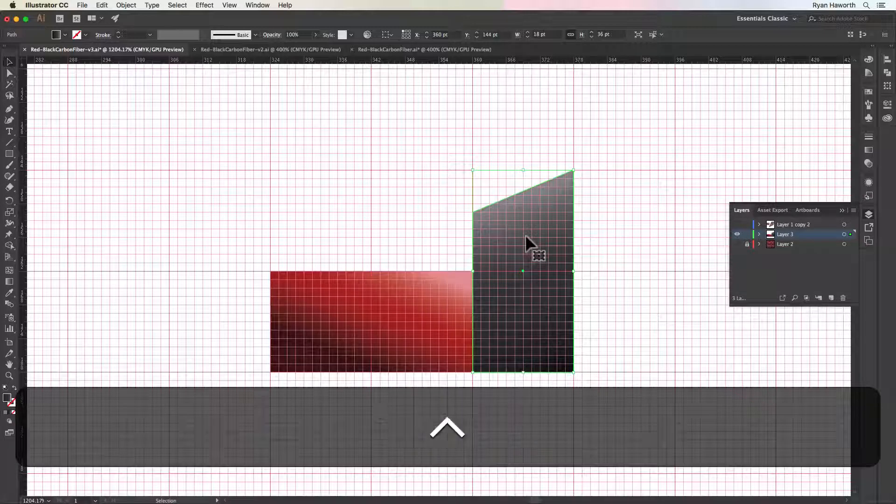
drag(526, 234, 219, 335)
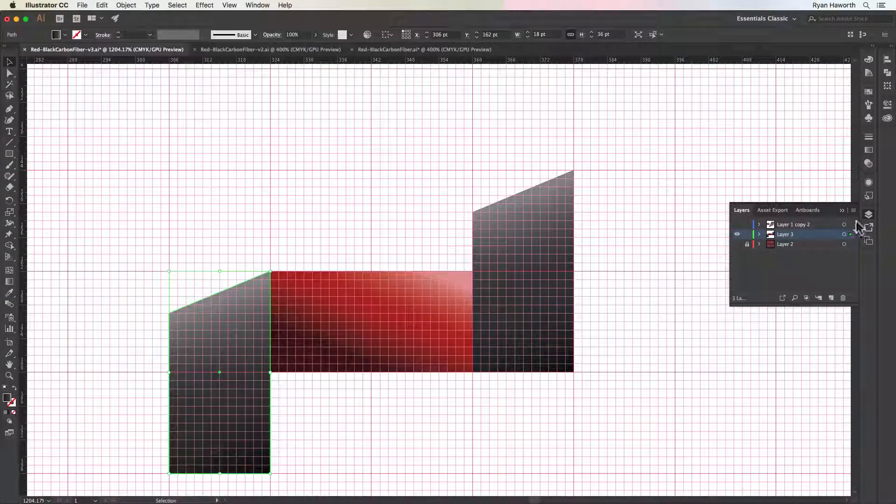
Show the Layer 2 reference and hide the grid to compare the reference weave with the drawn shapes
click(738, 245)
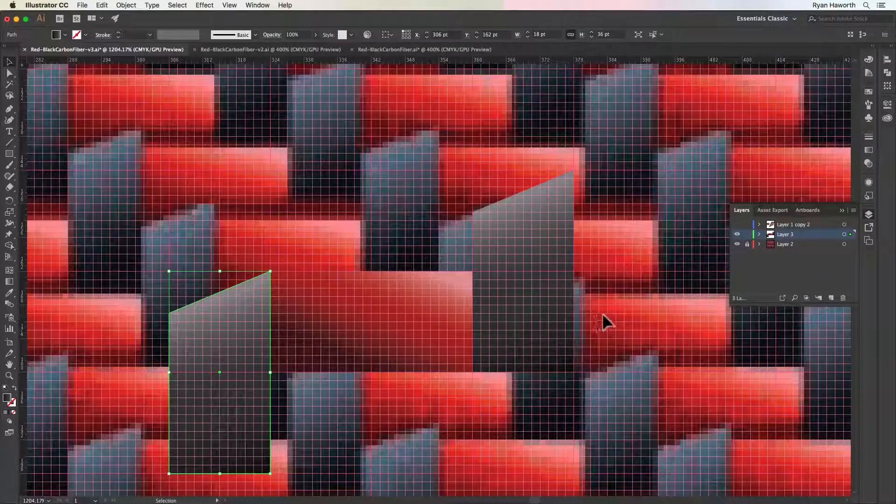
key(cmd+apostrophe)
drag(570, 330, 537, 202)
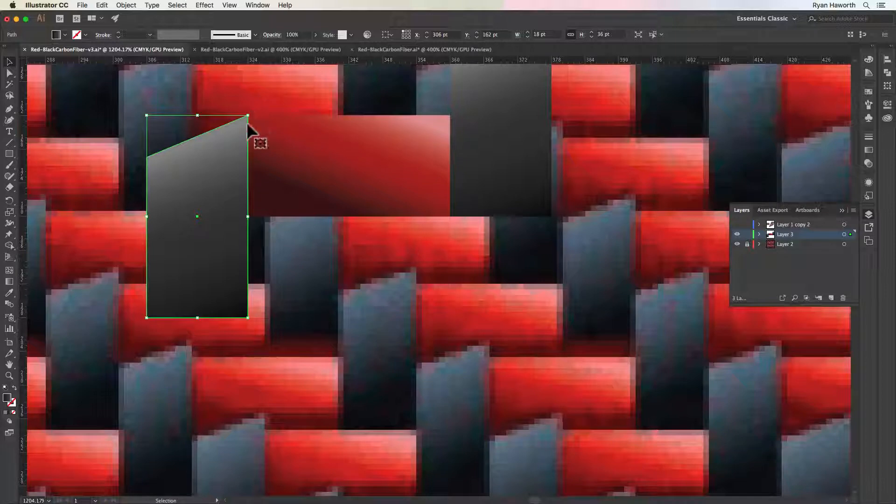
key(space)
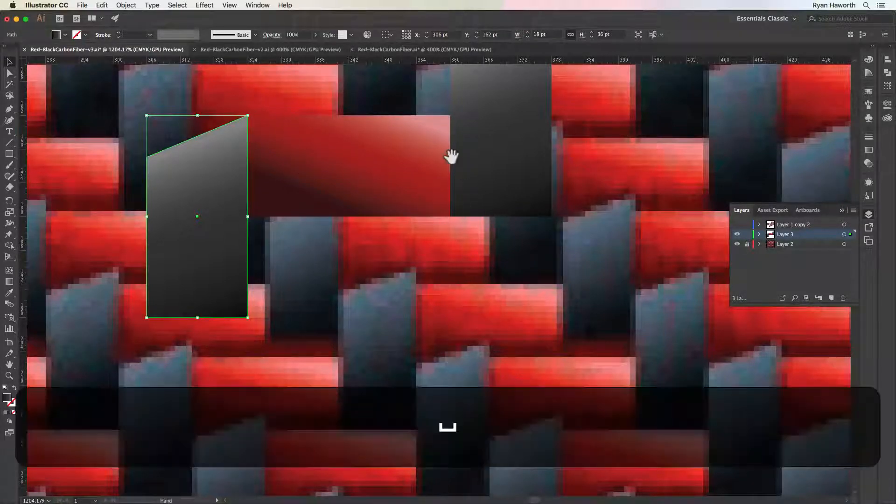
drag(431, 161, 519, 340)
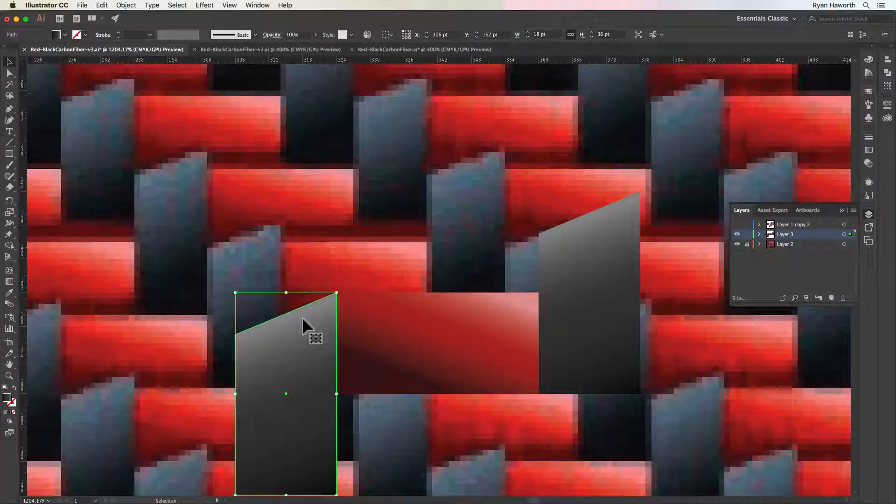
Stretch the left dark copy upward to a height of 43.5 pt, keeping its lower edge in place, and show the grid again
drag(289, 293, 286, 251)
key(a)
key(super+apostrophe)
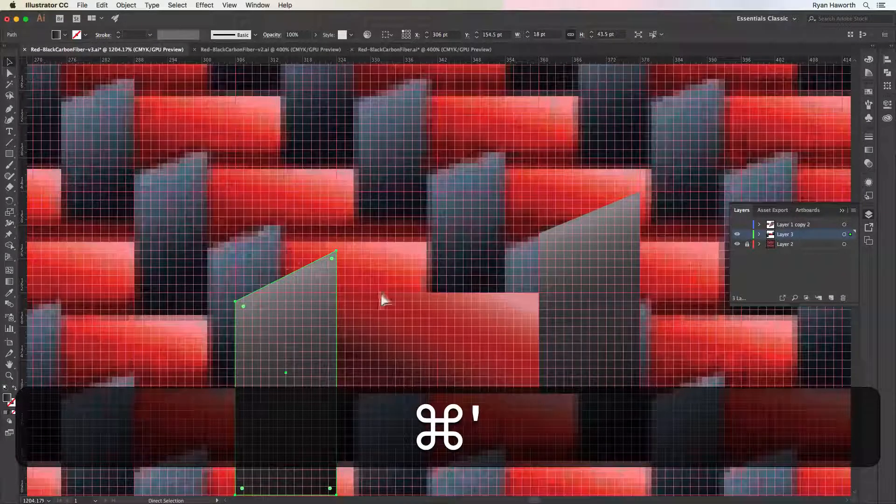
Select the red gradient rectangle between the two dark shapes
key(v)
click(484, 296)
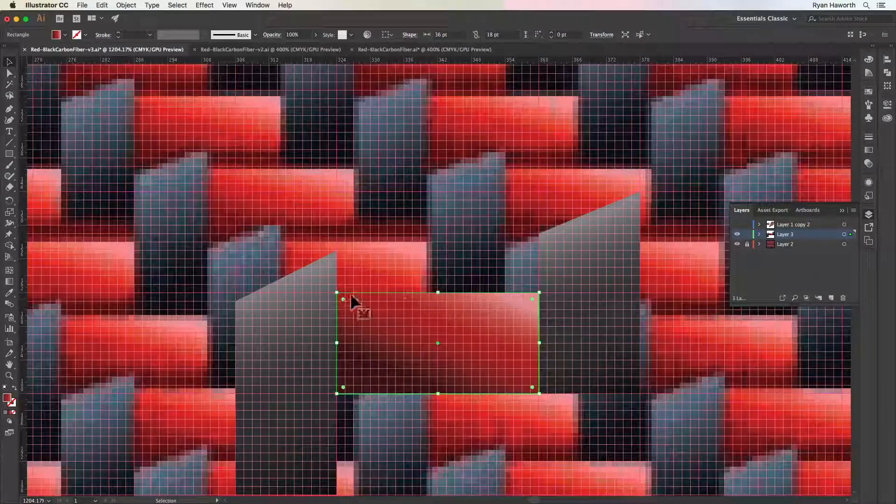
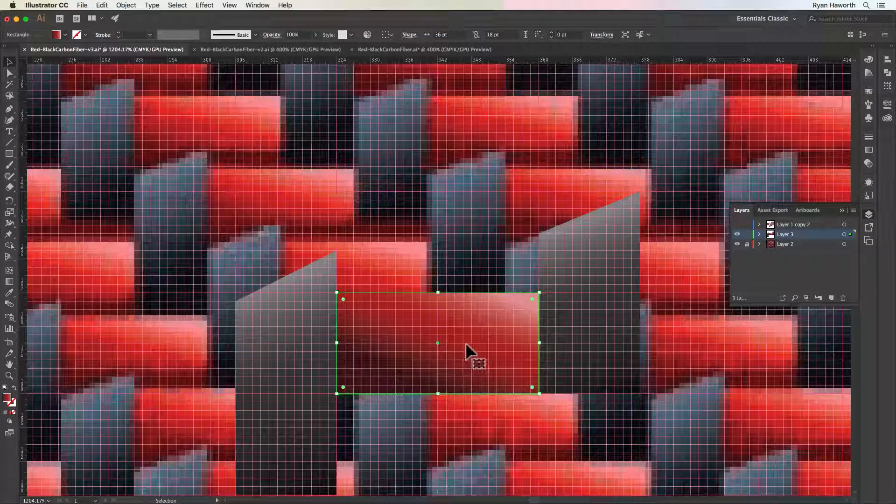
Delete the shorter dark shape at the right end of the red gradient rectangle
click(426, 229)
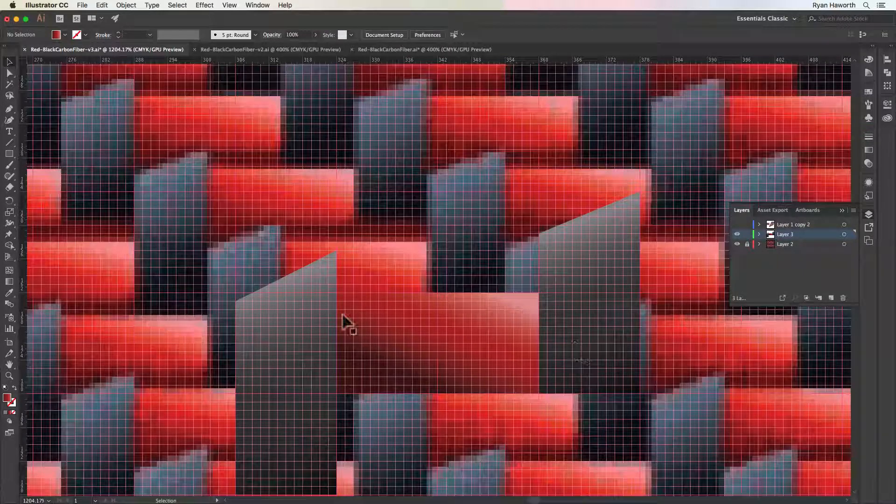
key(space)
drag(420, 327, 423, 242)
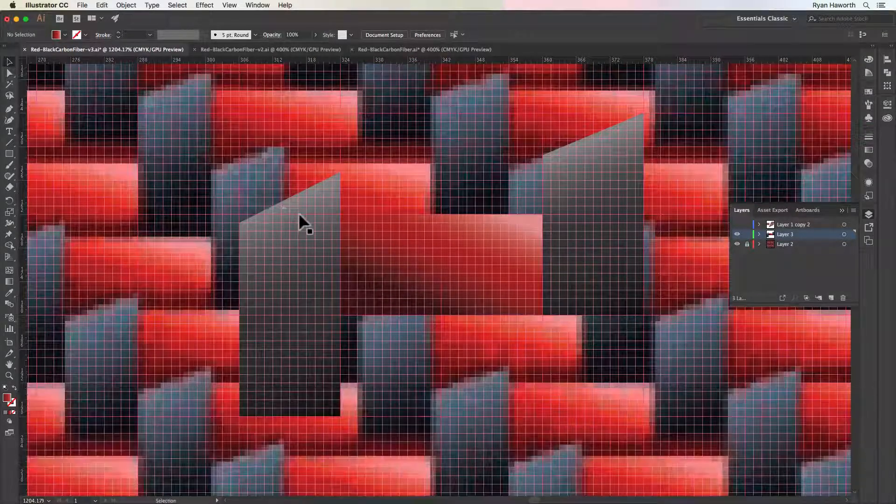
click(299, 213)
click(619, 162)
key(space)
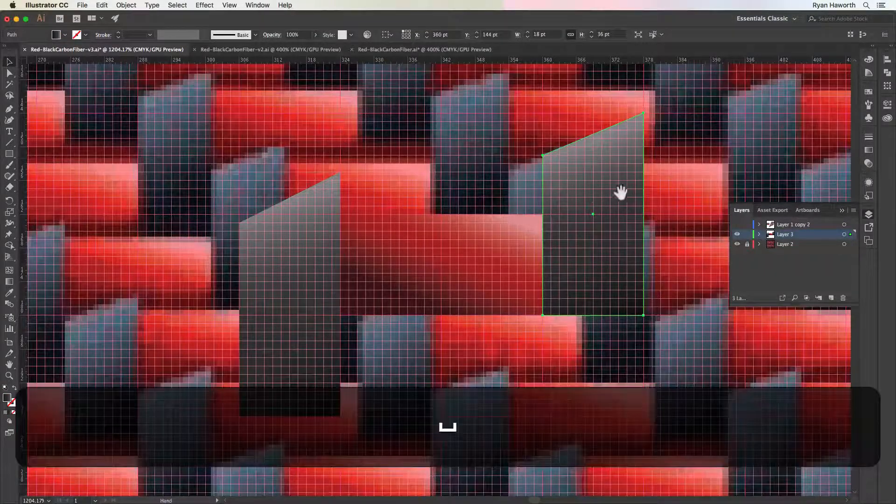
drag(620, 192, 625, 246)
key(BackSpace)
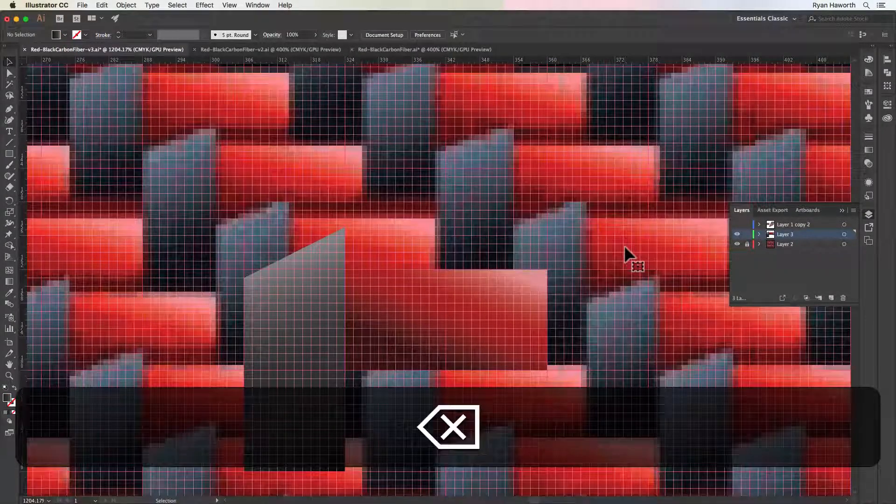
Hide the grid and place a copy of the left dark shape at X 360 pt, Y 136.5 pt, against the red rectangle's right edge
click(317, 346)
key(super+')
key(alt+super+')
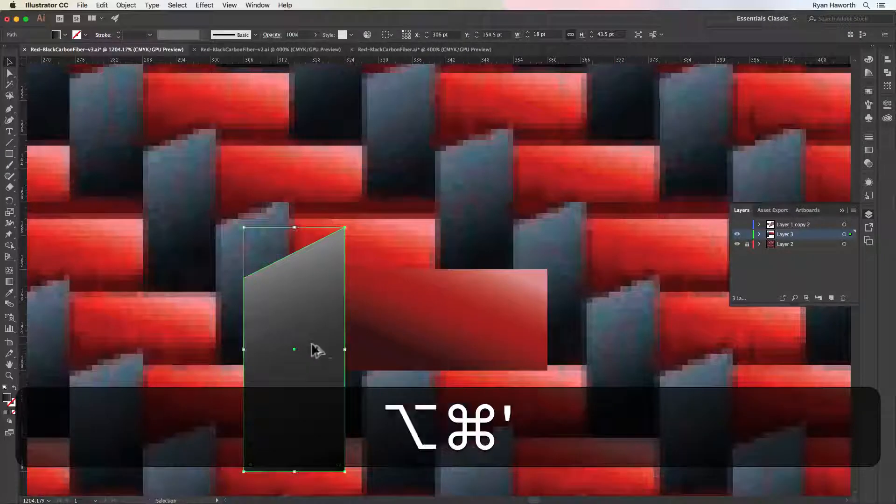
scroll(314, 346, down, 3)
drag(313, 345, 466, 322)
scroll(466, 321, down, 2)
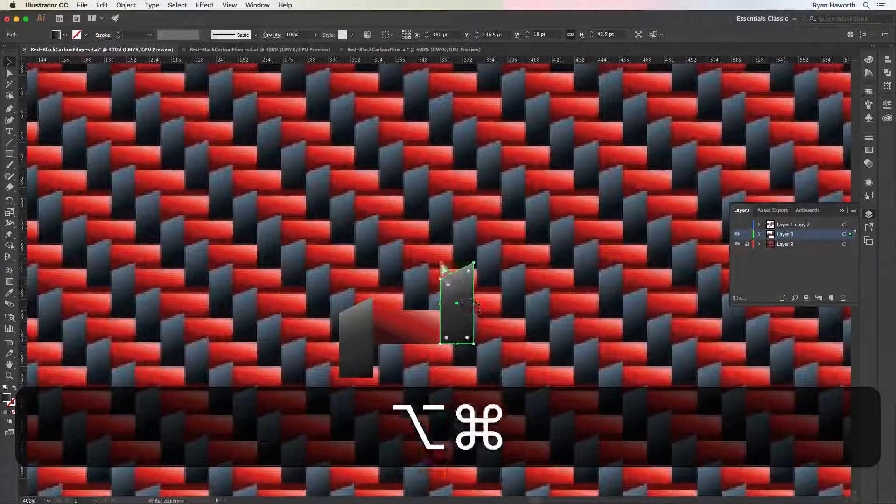
drag(339, 247, 464, 308)
drag(527, 376, 444, 226)
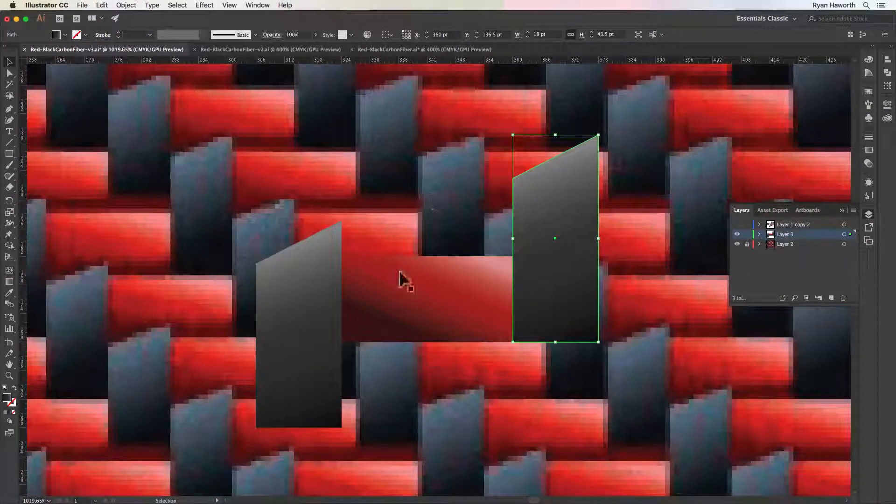
Copy the red rectangle and its right dark shape up and left to X 306 pt, Y 118.5 pt
click(415, 301)
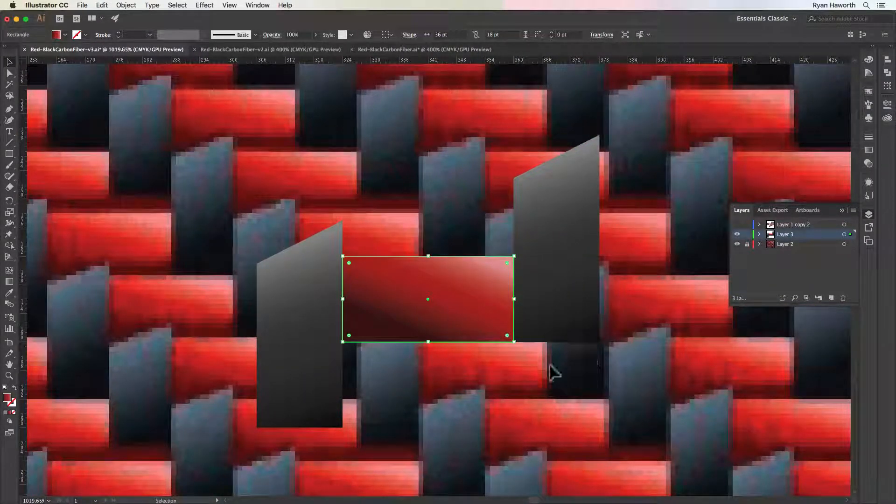
shift+click(525, 327)
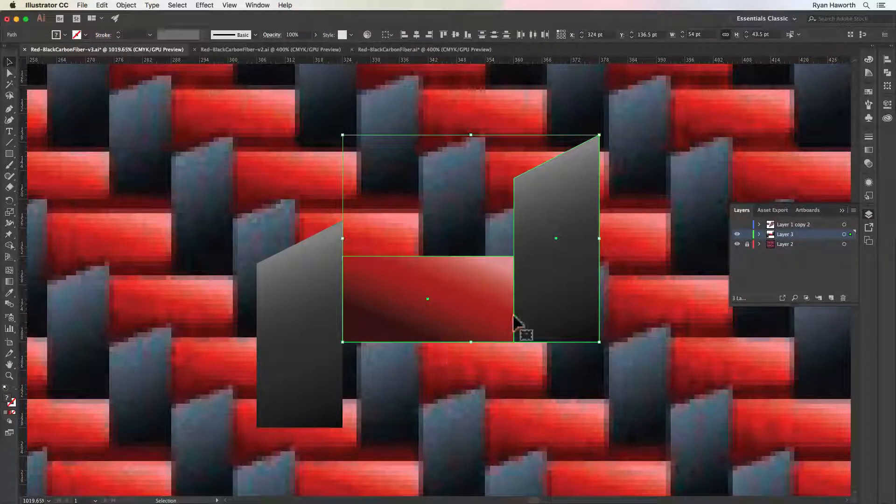
drag(537, 322, 448, 240)
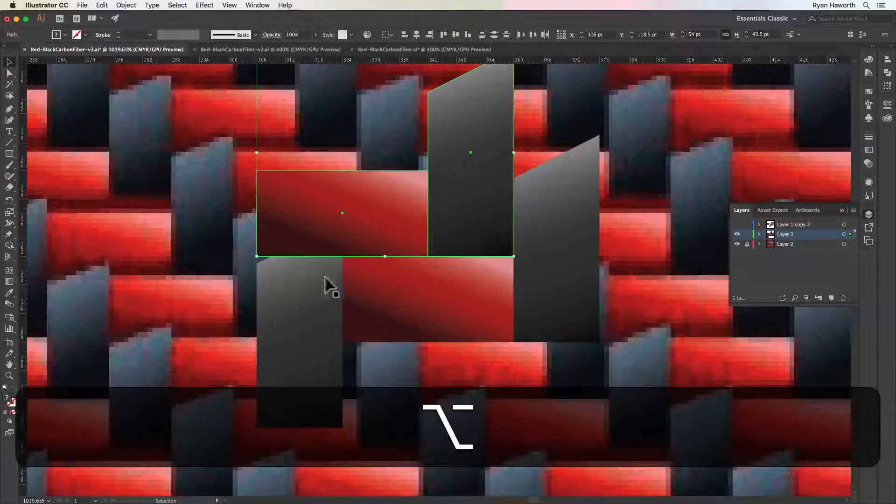
Bring the lower-left dark shape to the front, above the overlapping red rectangle
click(291, 280)
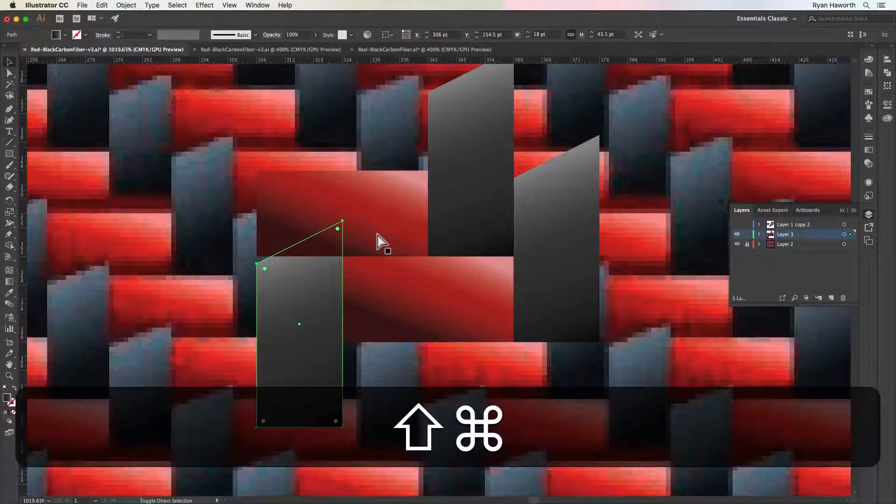
key(shift+super+bracketright)
drag(410, 270, 500, 324)
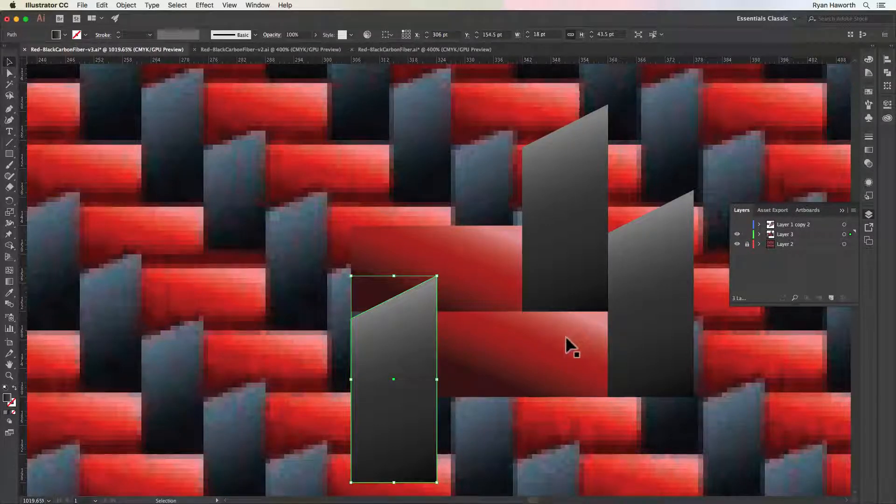
key(shift)
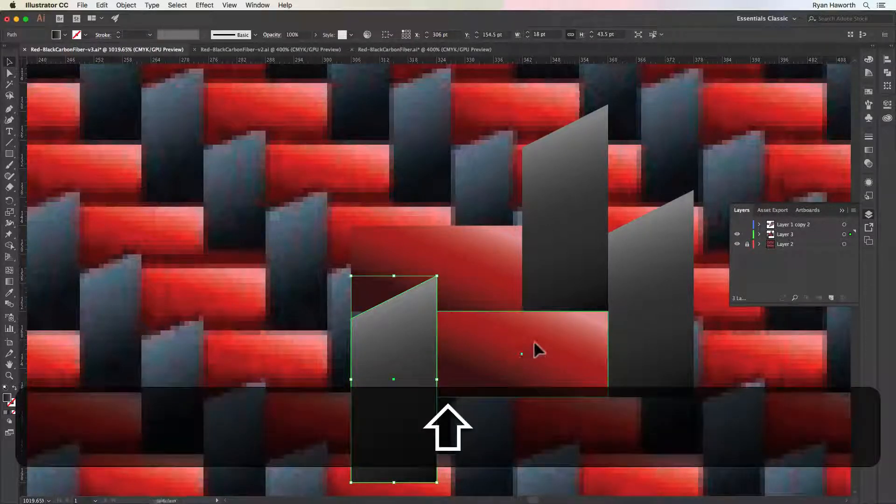
shift+click(535, 344)
shift+click(666, 311)
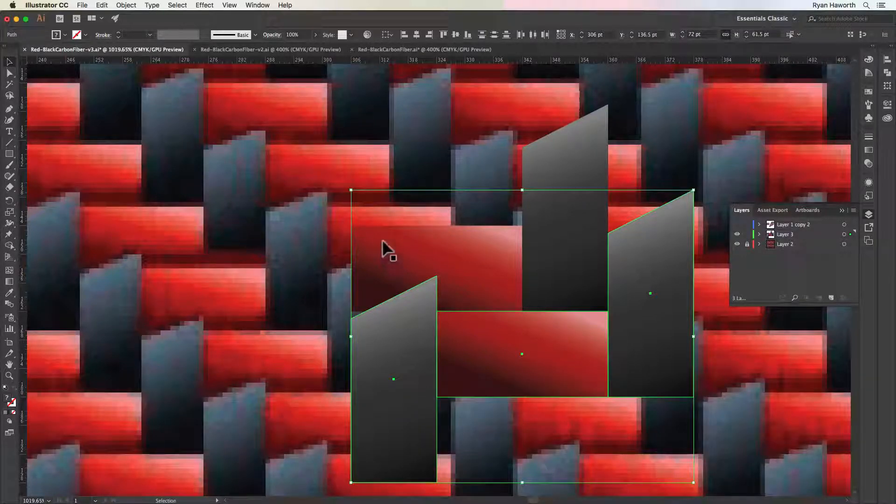
click(383, 242)
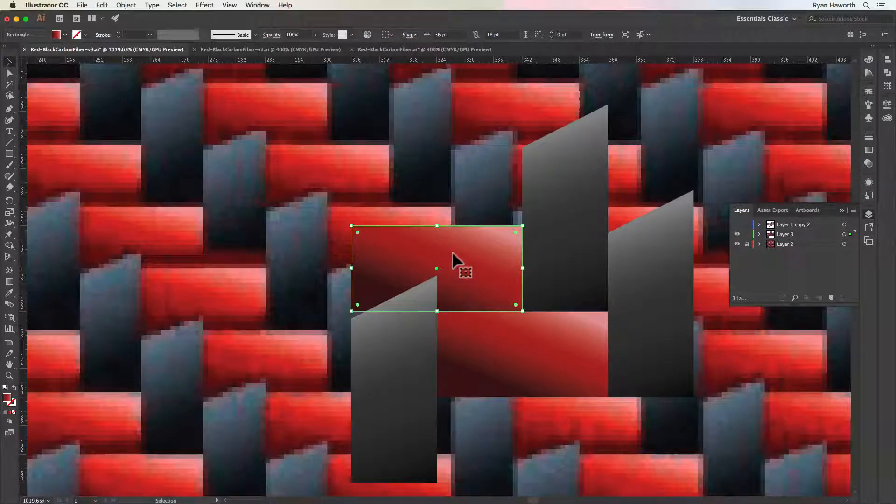
click(652, 229)
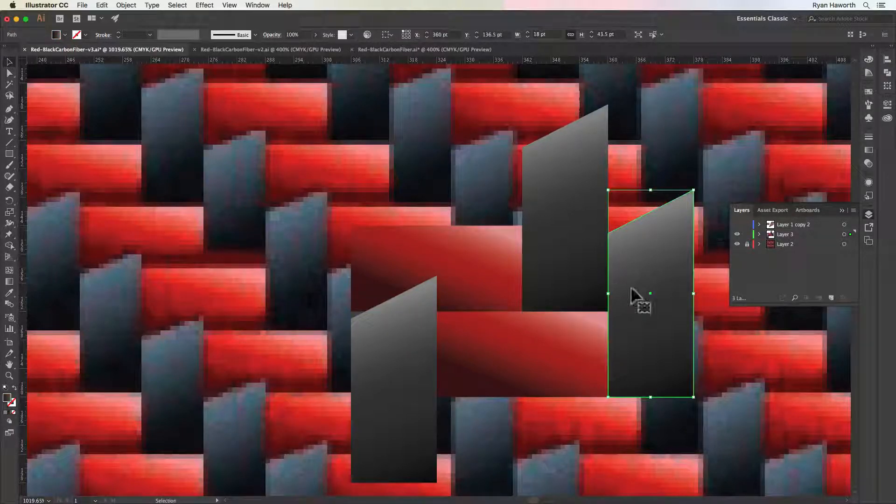
Delete the upper red rectangle together with the dark shape at its right end
key(space)
drag(574, 317, 632, 350)
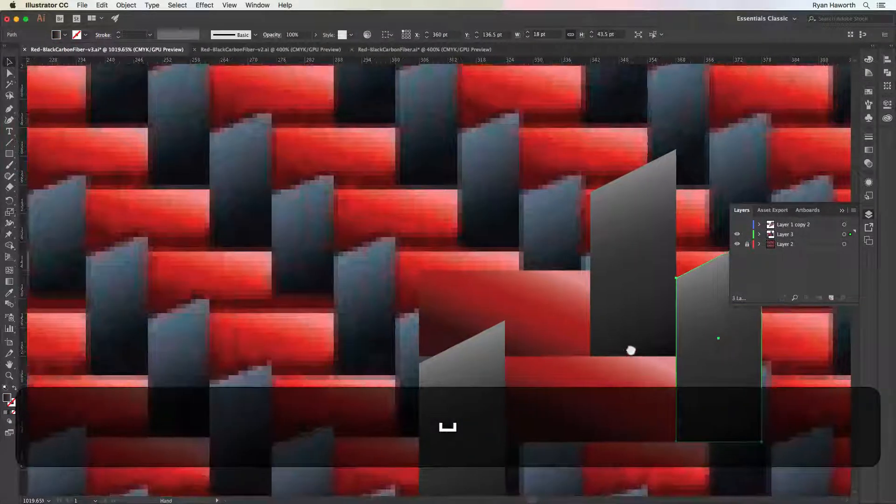
key(super+minus)
key(space)
drag(454, 332, 616, 414)
click(520, 310)
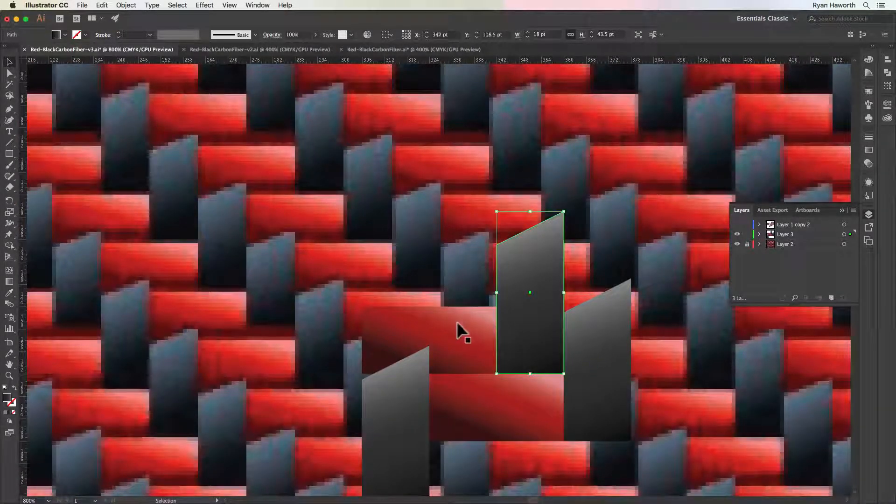
shift+click(457, 321)
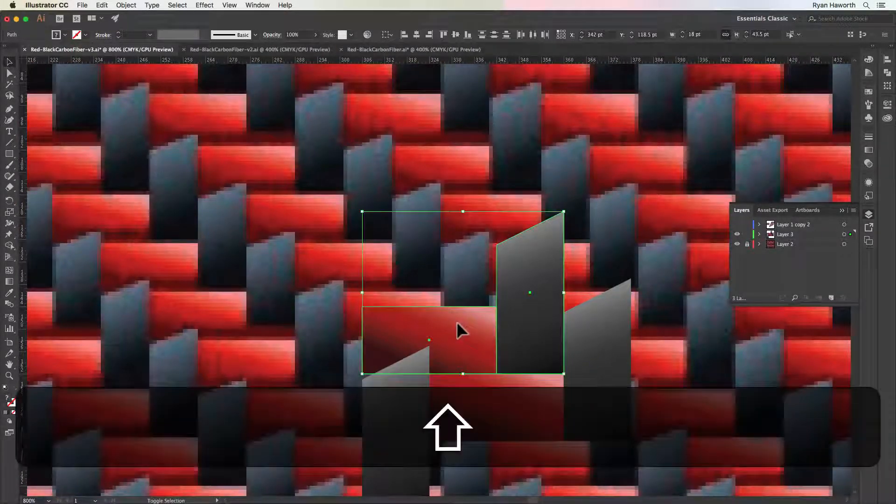
key(shift+BackSpace)
Copy the red rectangle and both adjoining dark shapes up and left to X 288 pt, Y 118.5 pt
click(577, 320)
shift+click(502, 395)
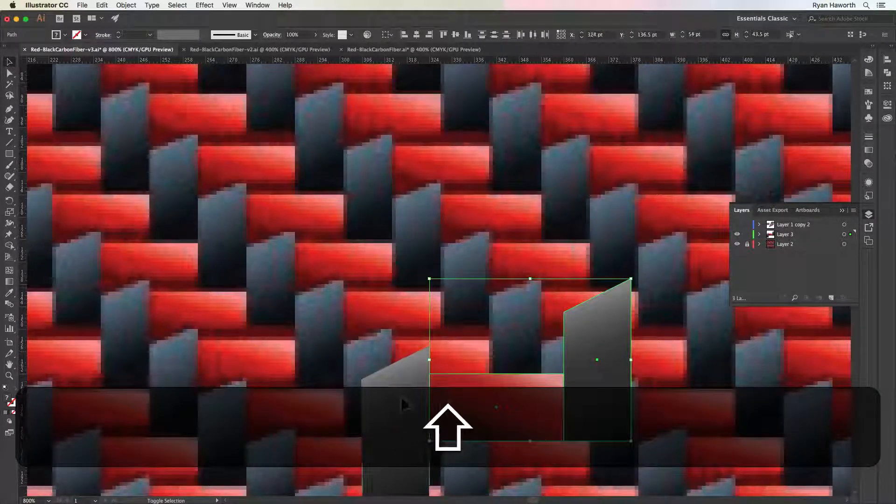
shift+click(401, 397)
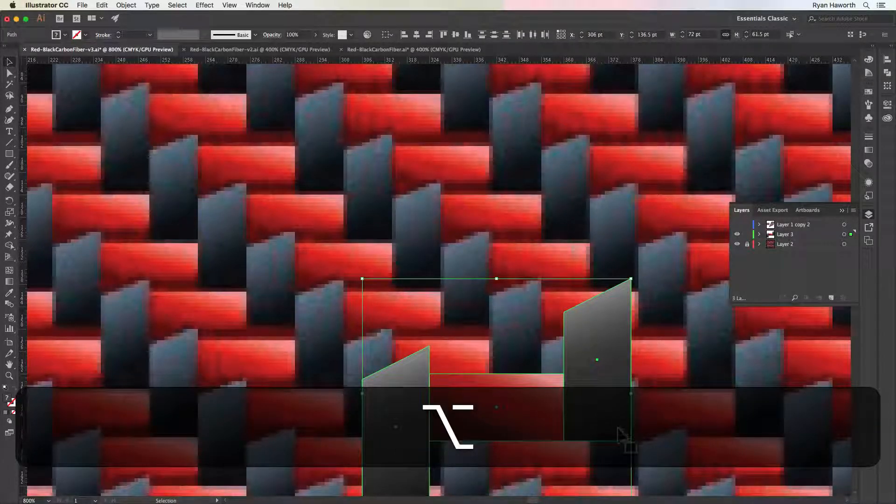
drag(620, 439, 549, 363)
scroll(558, 352, down, 1)
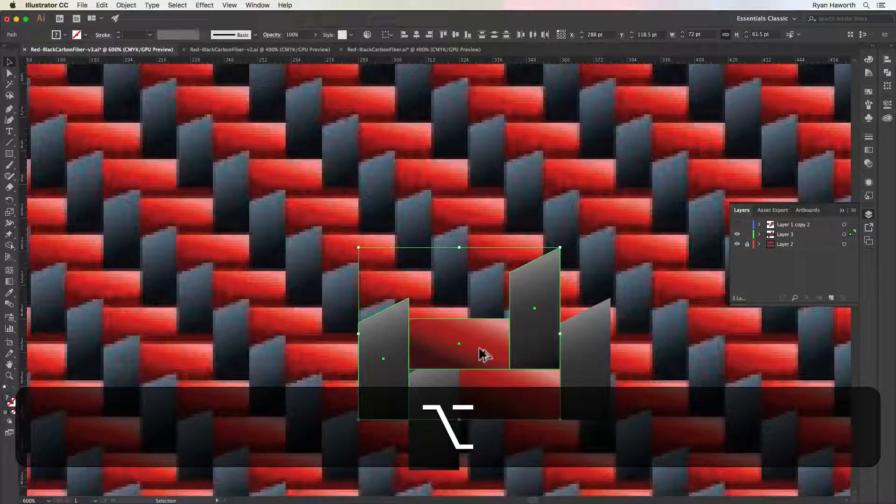
Send the three copied shapes to the back, behind the original dark shape, and deselect them
key(super)
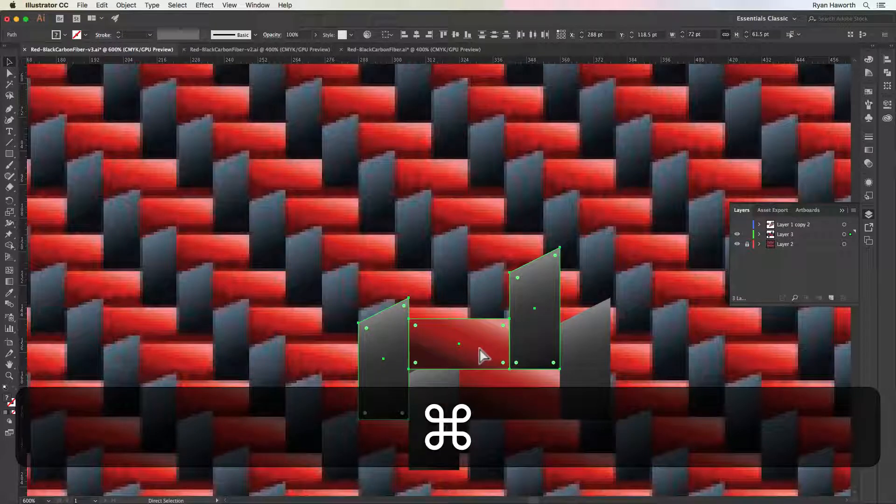
key(shift)
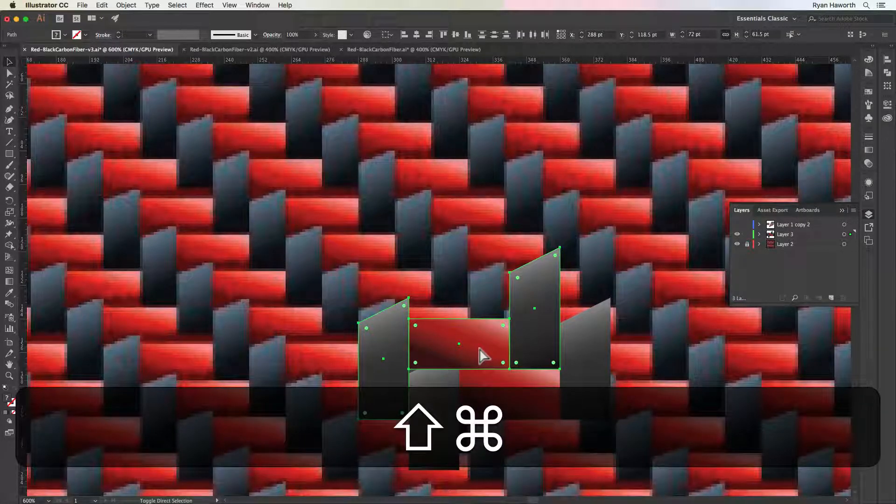
key(shift+super+bracketleft)
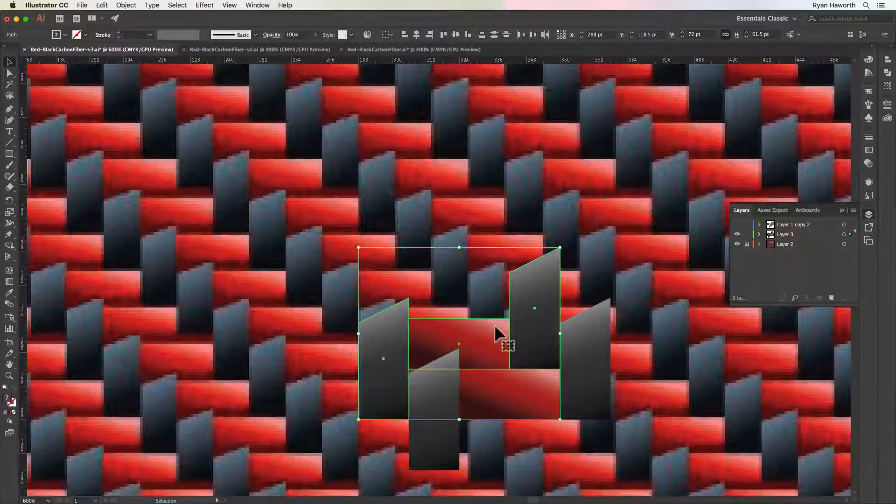
click(594, 433)
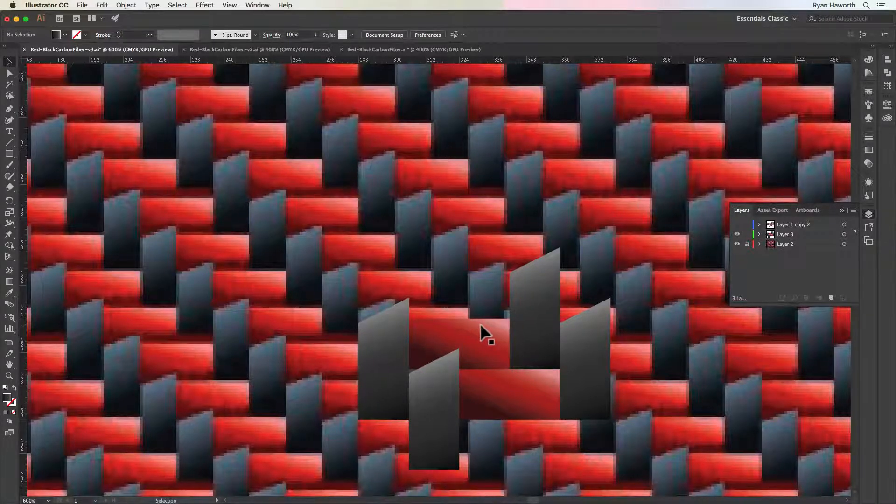
Copy the upper red rectangle and the dark shape at its right end to X 360 pt, Y 100.5 pt
scroll(479, 324, right, 1)
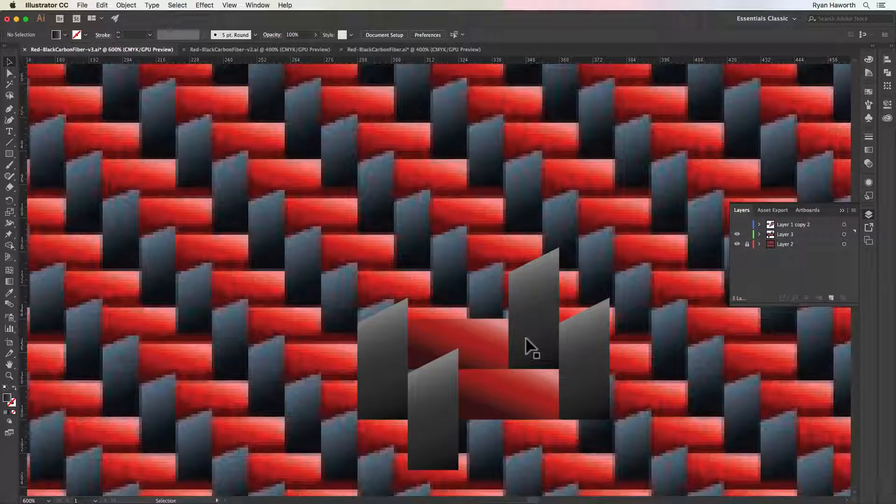
click(475, 354)
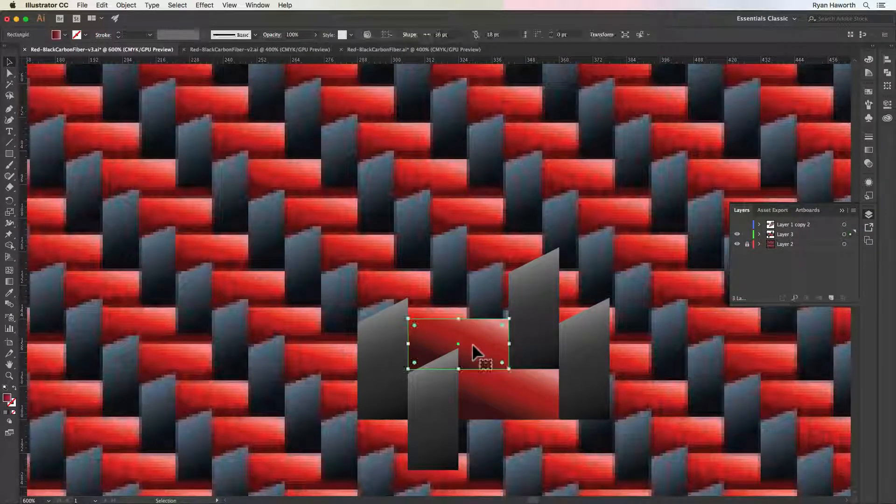
shift+click(537, 310)
drag(460, 346, 612, 290)
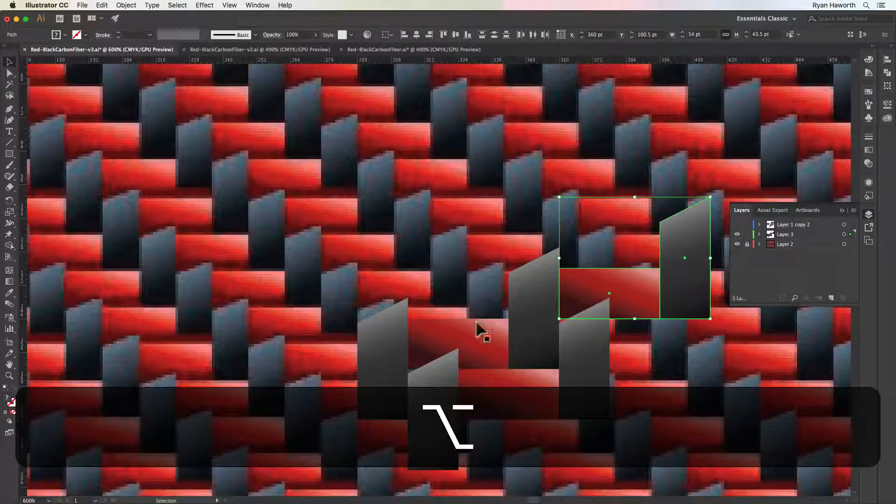
Show the grid in place of the Layer 2 reference and copy the selected red-and-dark pair to X 288 pt, Y 100.5 pt
key(super+apostrophe)
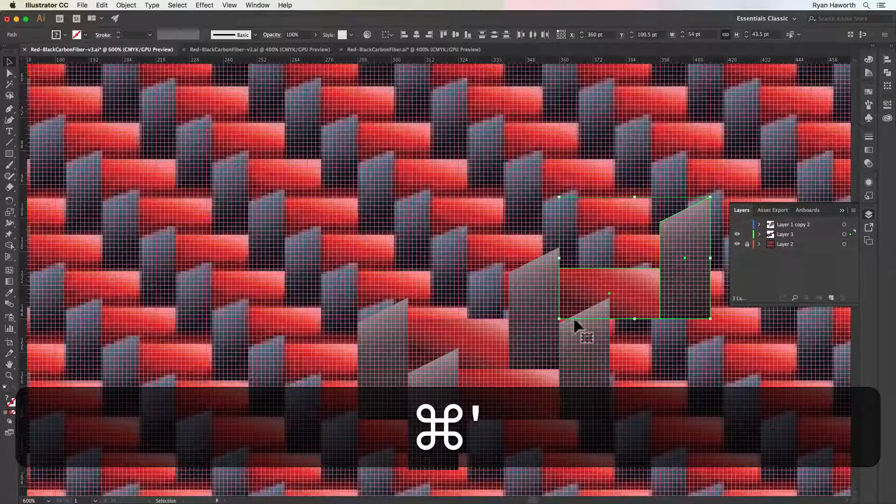
click(738, 244)
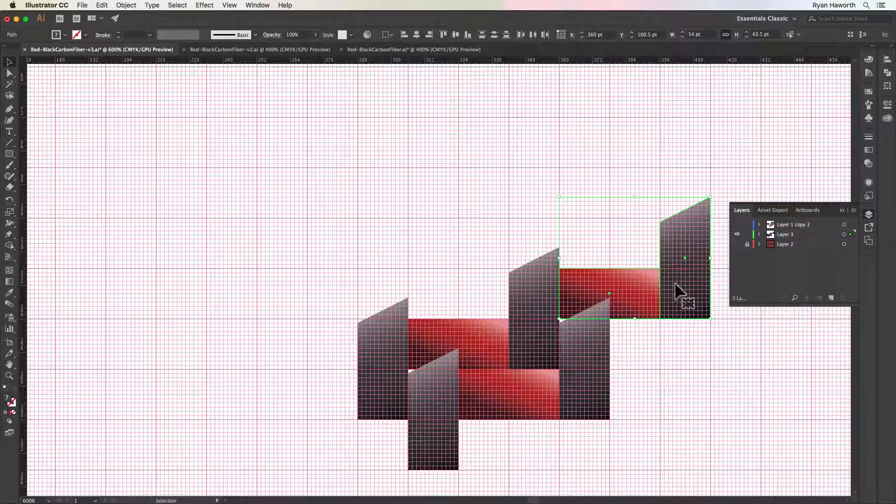
drag(678, 292, 477, 292)
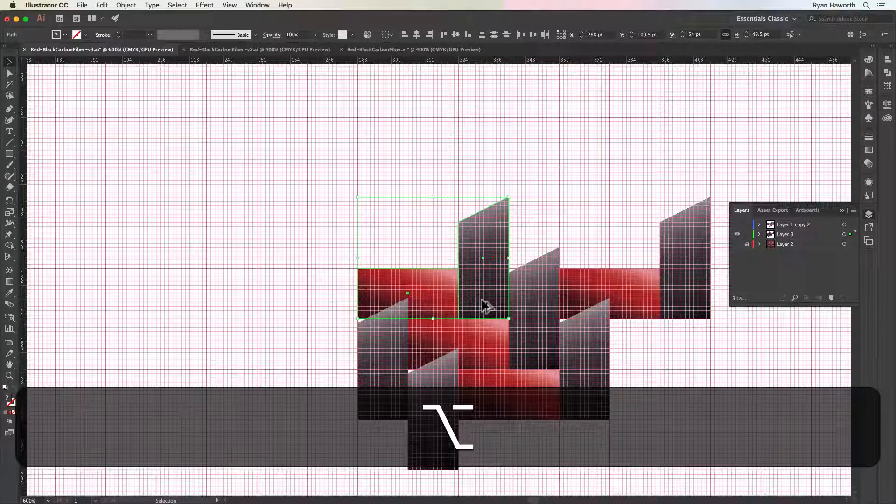
Copy the pair to X 234 pt, Y 118.5 pt, and add three more copies, each 18 pt up and left, ending at X 180 pt, Y 64.5 pt
drag(484, 300, 333, 340)
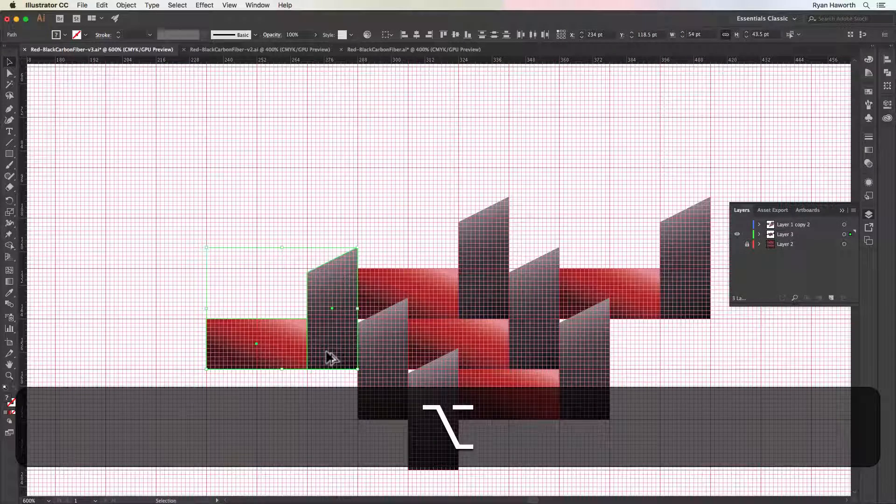
drag(326, 353, 279, 312)
key(super+d)
key(super+d)
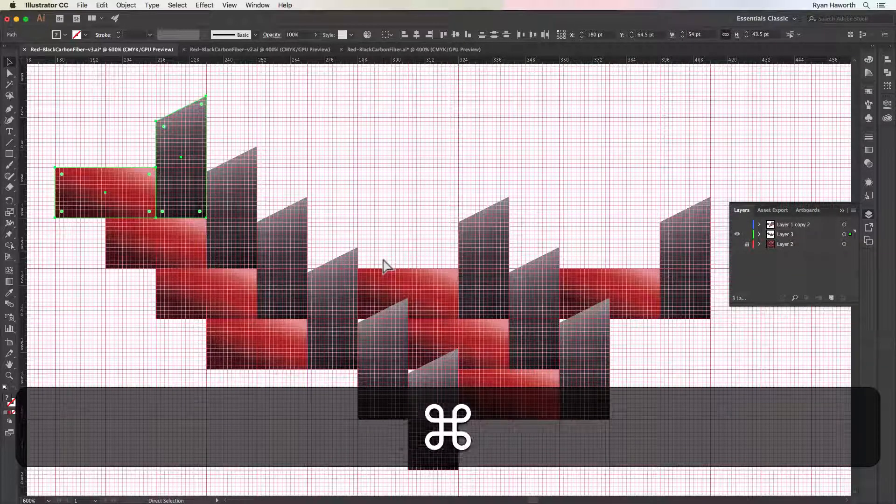
key(super)
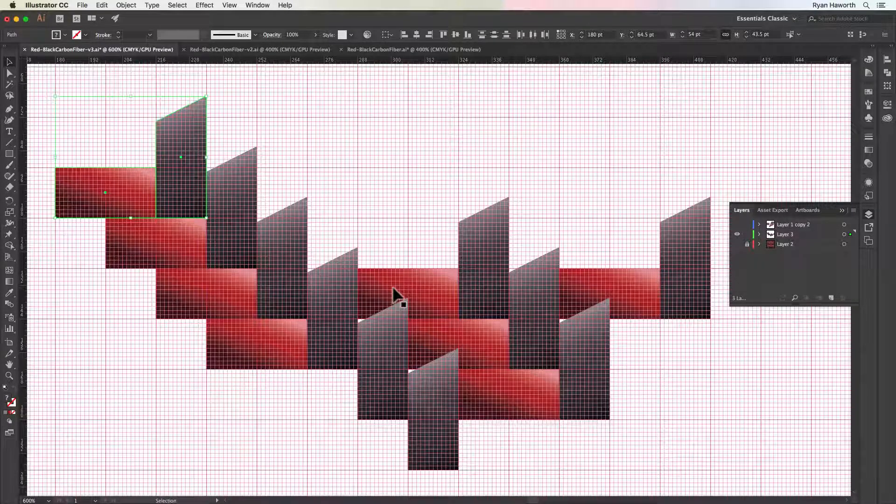
Copy the middle red-and-dark pair to X 270 pt, Y 82.5 pt, and repeat the copy twice more, ending at X 234 pt, Y 46.5 pt
click(487, 261)
shift+click(437, 296)
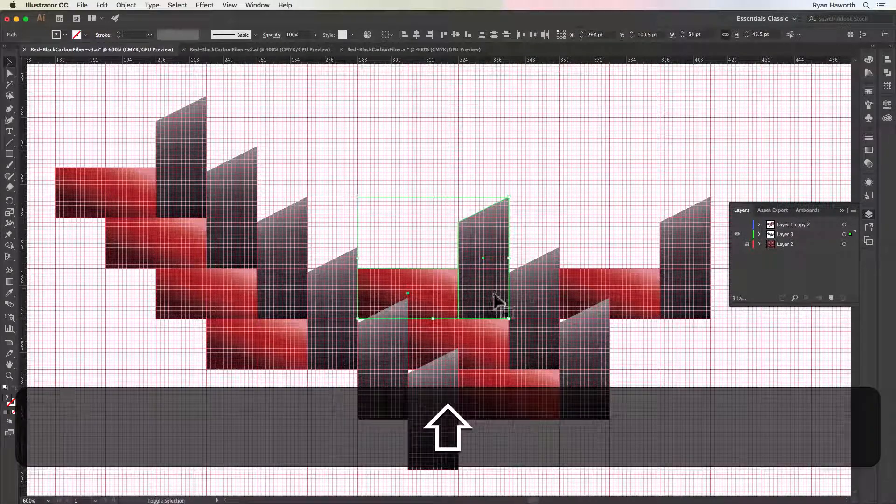
drag(491, 300, 442, 244)
key(alt+super+d)
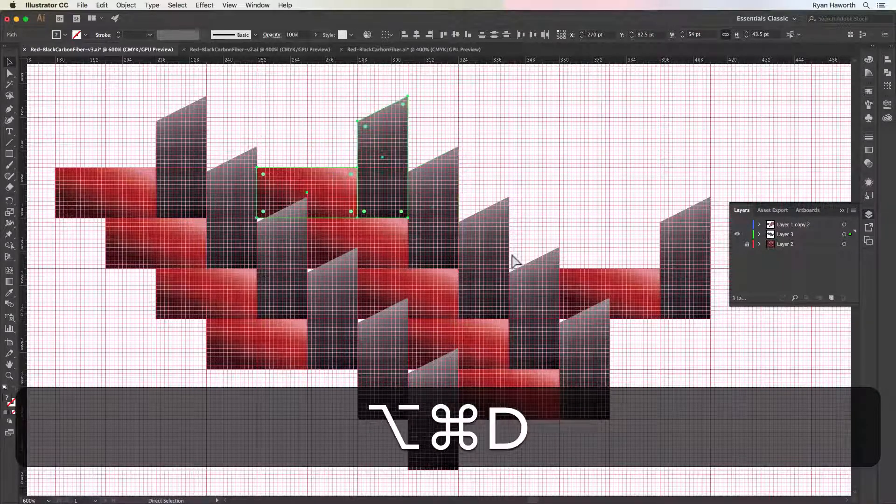
key(super+d)
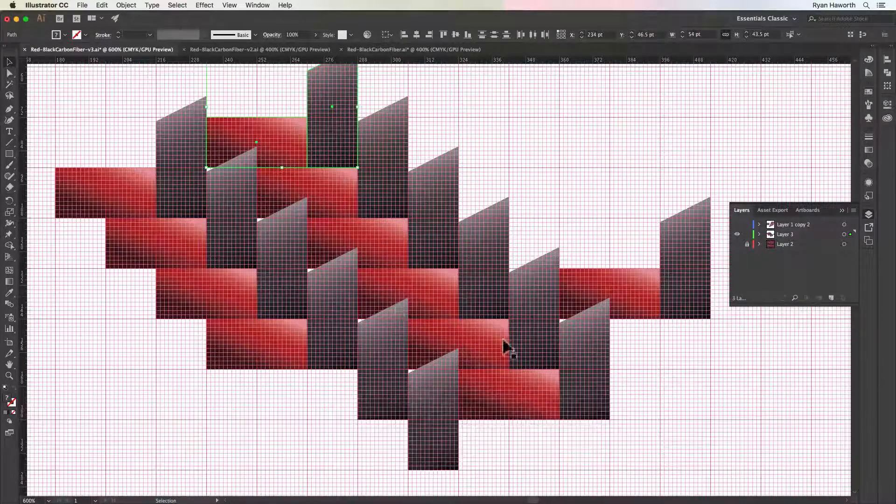
Copy the rightmost red-and-dark pair to X 342 pt, Y 82.5 pt, add three more copies, each 18 pt up and left, and deselect
key(super+minus)
key(space)
drag(502, 339, 390, 264)
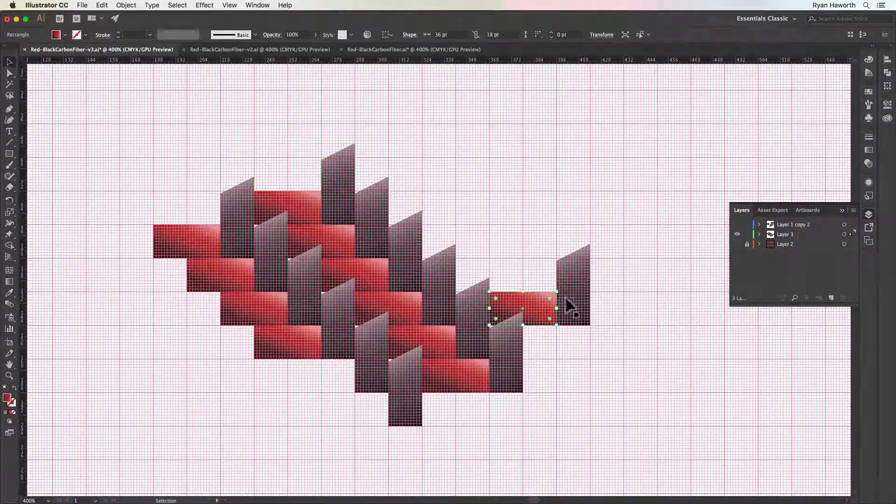
click(558, 305)
drag(549, 305, 511, 270)
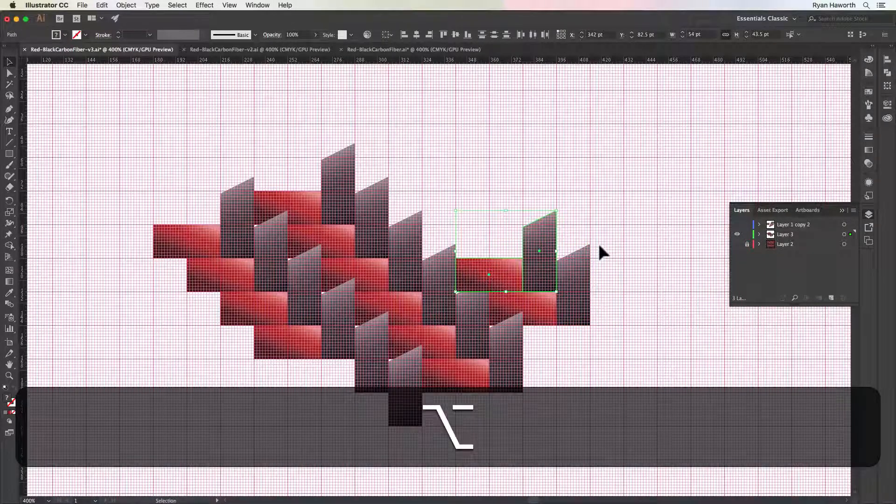
key(super+d)
key(super+d)
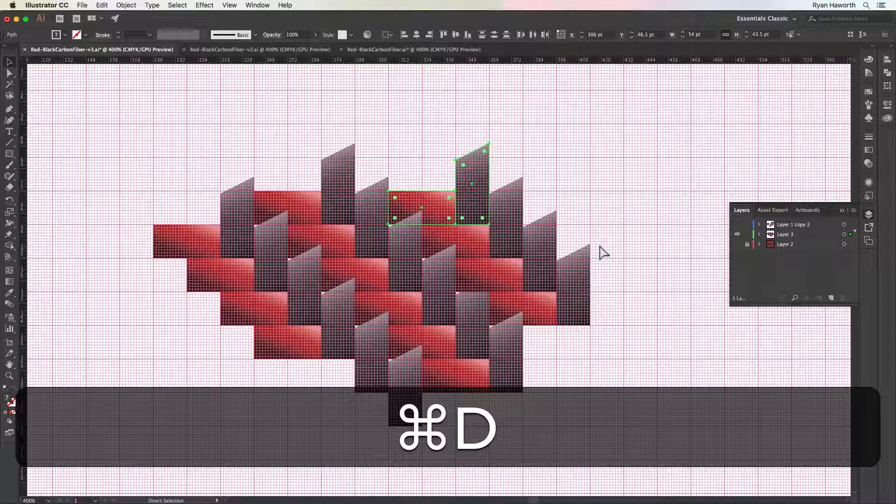
key(super+d)
click(629, 238)
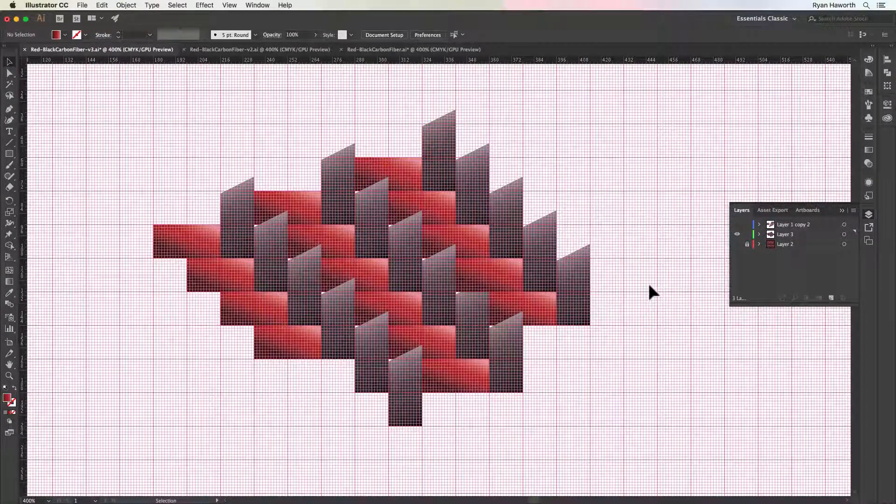
Hide the grid, draw a 162 by 106.5 pt rectangle over the weave on Layer 3, and send it to the back
key(super+apostrophe)
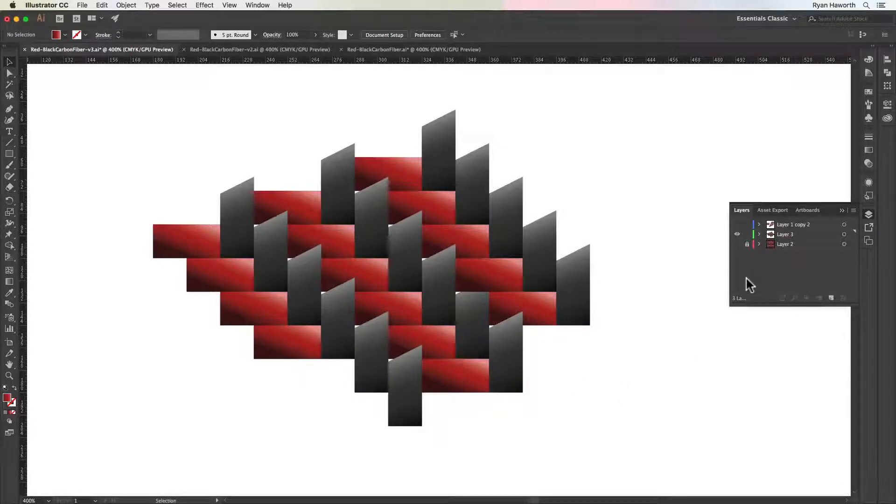
click(787, 235)
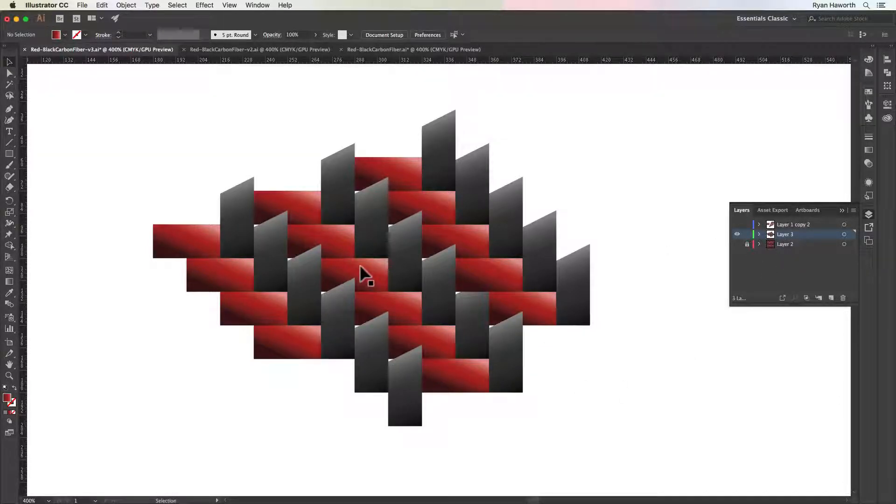
key(m)
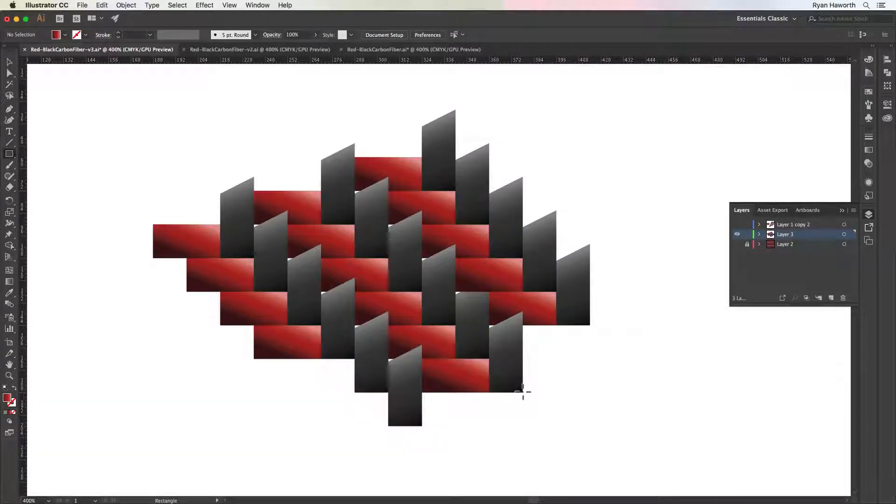
drag(522, 392, 220, 193)
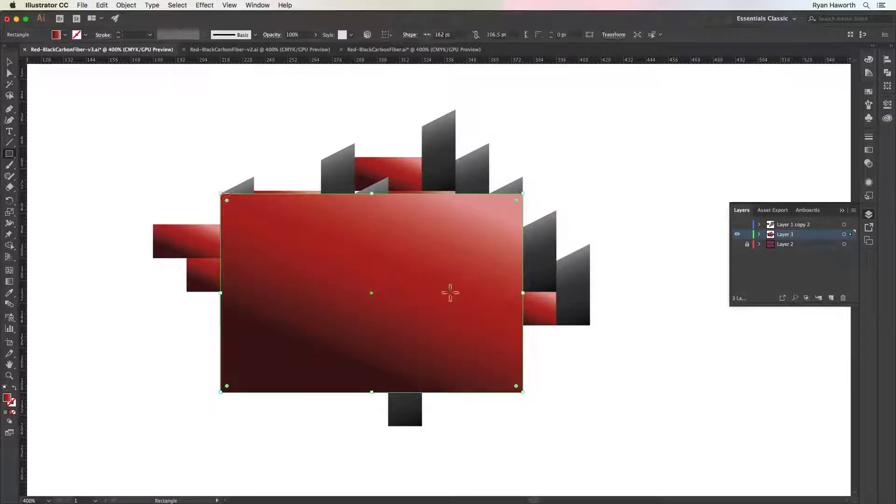
key(shift+super)
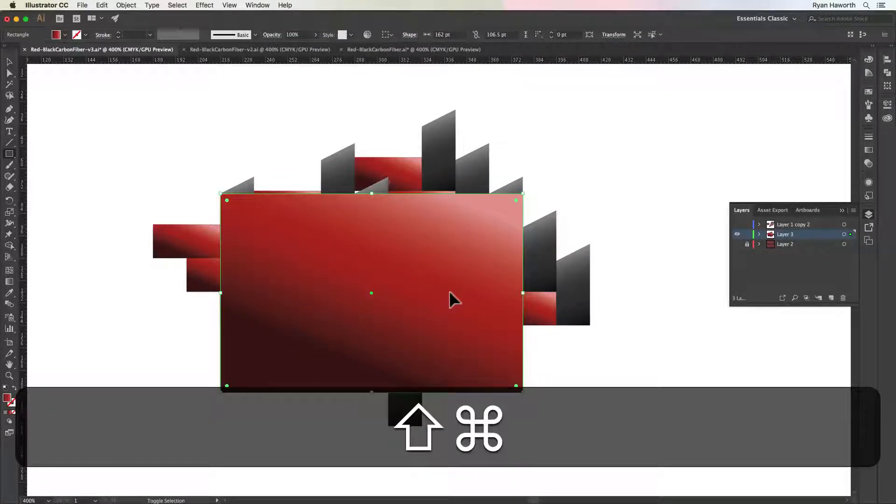
key(shift+super+bracketleft)
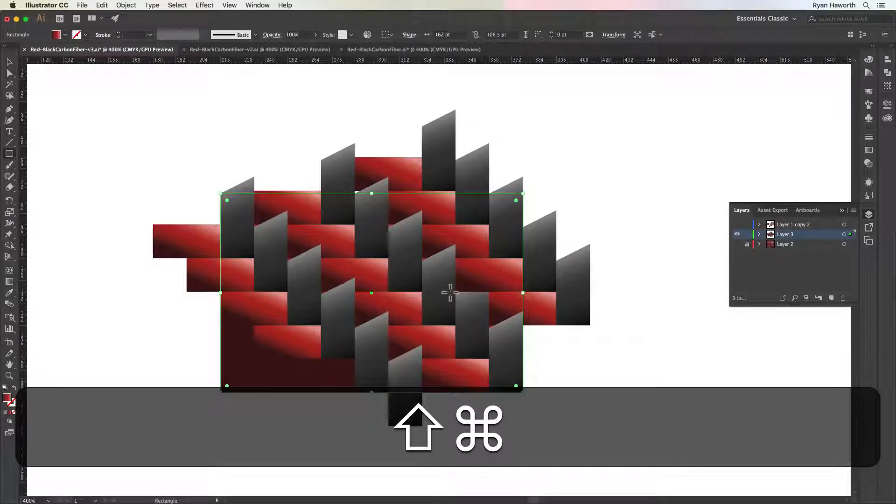
Fill the backing rectangle with a dark red sampled from the Layer 2 reference, hide the reference again, and deselect
key(i)
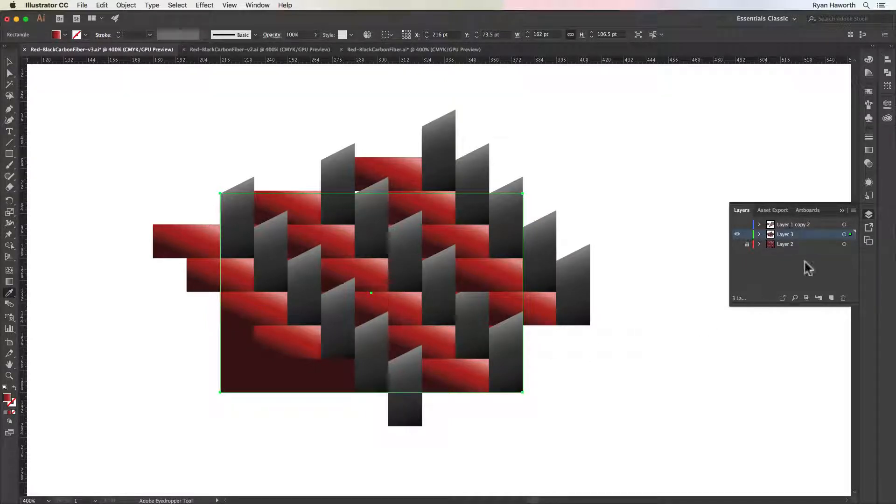
click(737, 244)
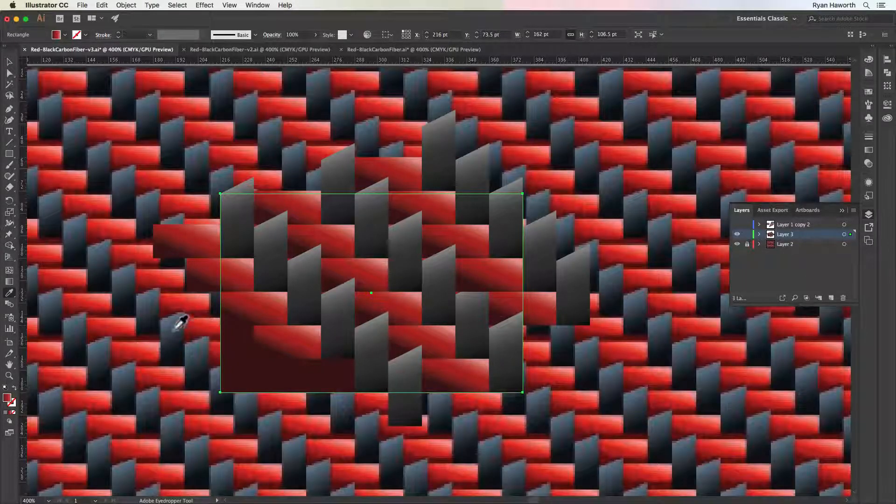
click(157, 337)
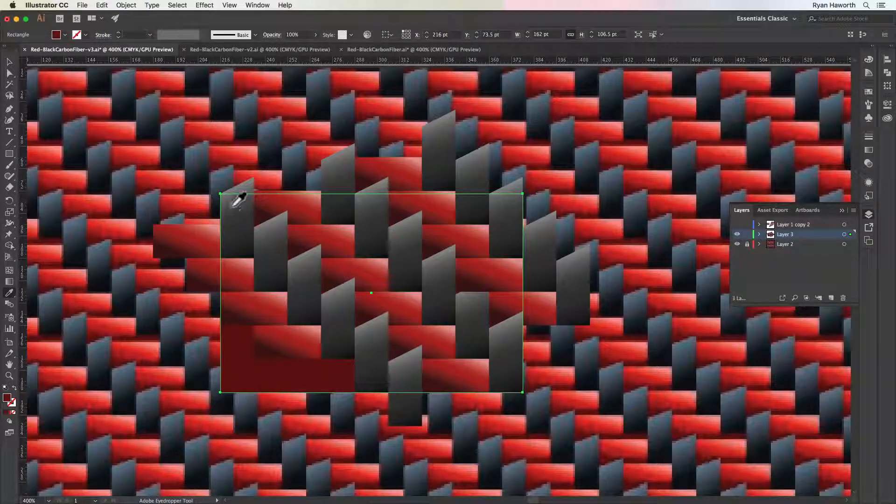
click(738, 244)
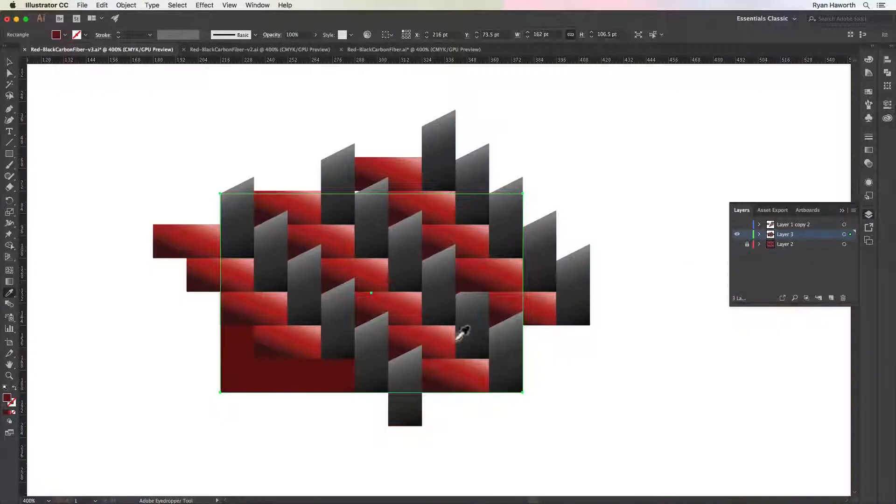
key(v)
click(545, 198)
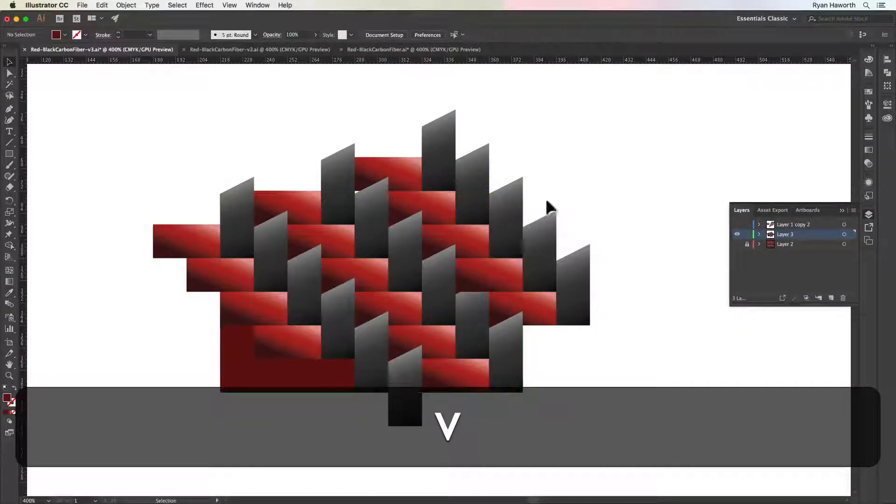
Extend the backing rectangle's upper edge to above the topmost red rectangle, then deselect it
click(280, 390)
drag(375, 194, 375, 121)
click(639, 193)
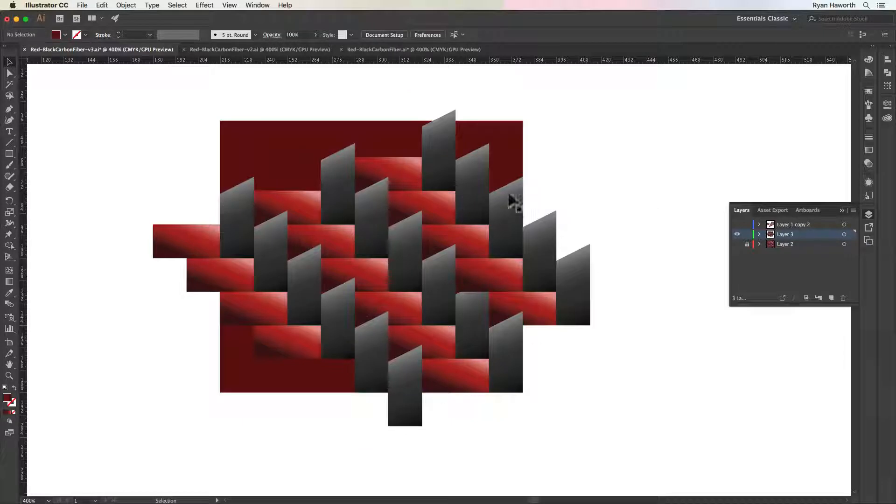
Compare the new weave on Layer 3 with the earlier artwork on Layer 1 copy 2 by toggling the visibility of both layers
drag(467, 242, 532, 304)
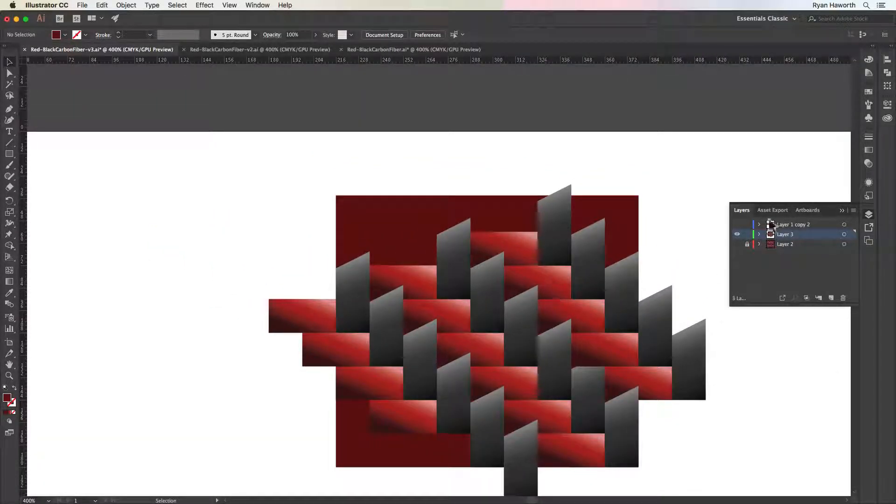
key(space)
drag(568, 336, 496, 260)
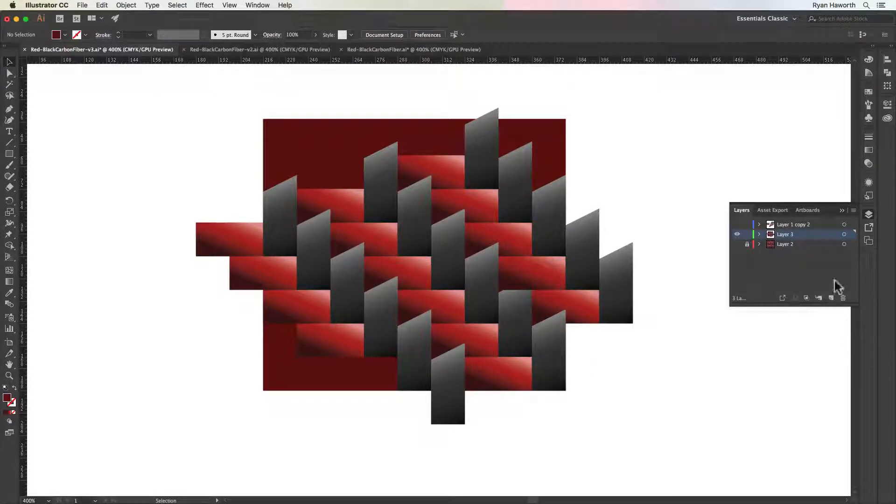
click(737, 224)
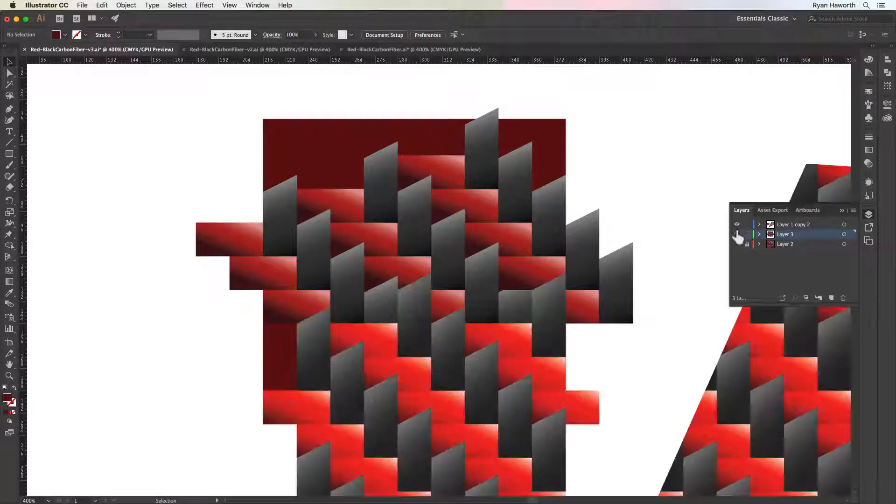
click(737, 235)
key(space)
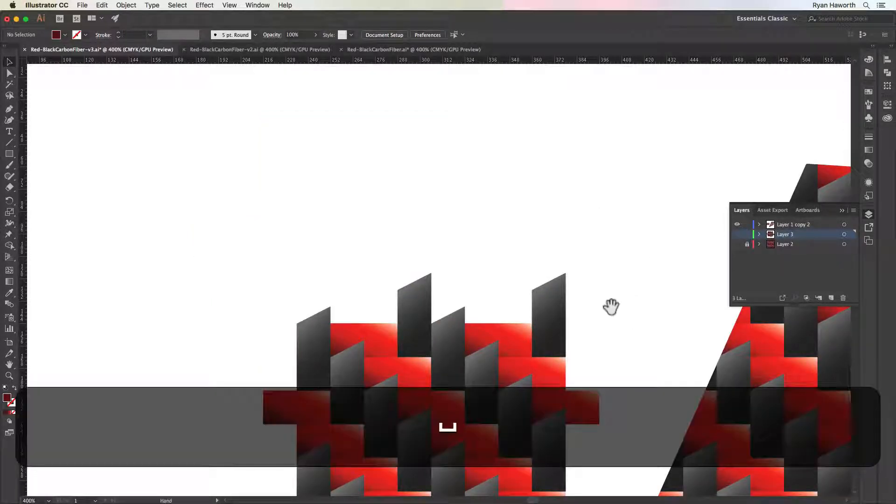
drag(611, 304, 584, 219)
click(737, 235)
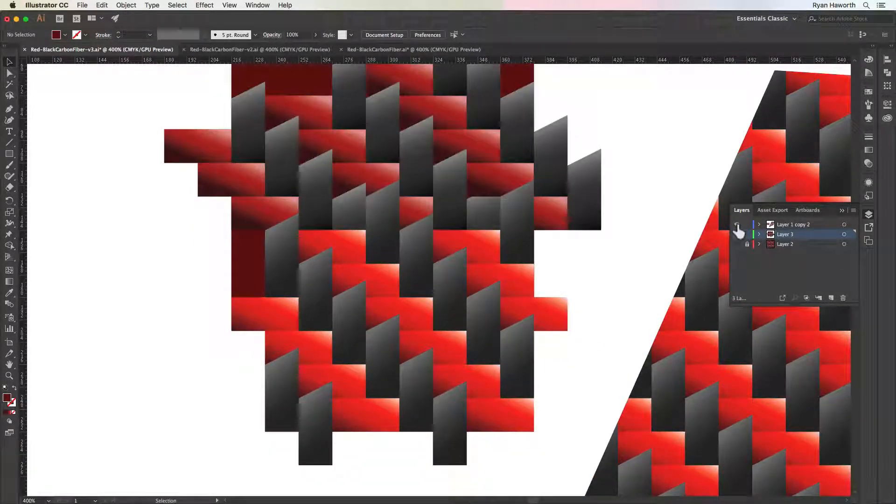
key(space)
drag(500, 214, 505, 323)
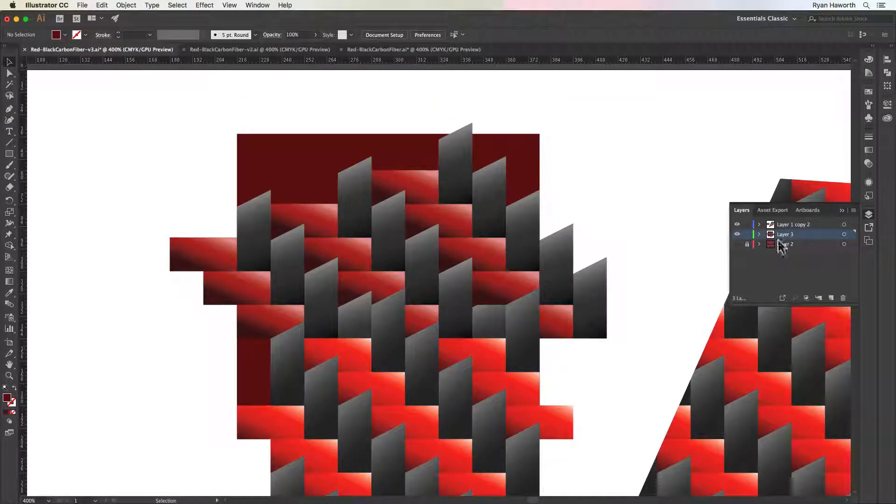
click(736, 225)
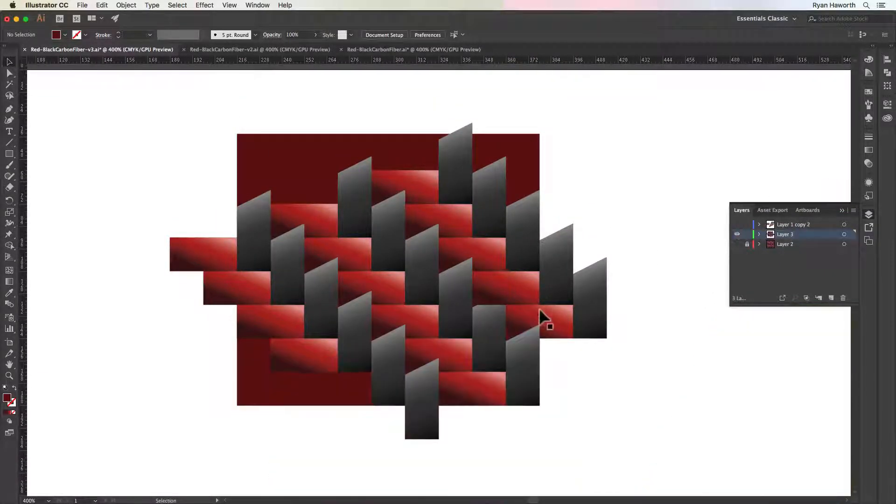
click(737, 243)
click(737, 225)
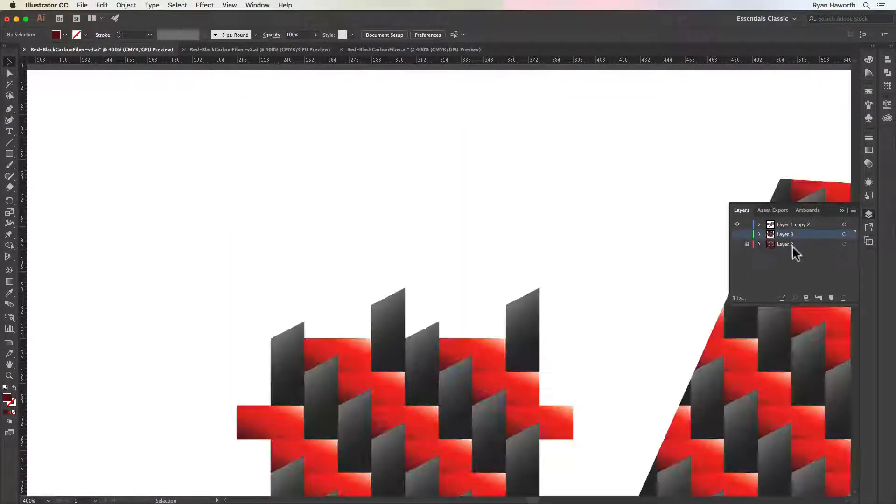
click(738, 224)
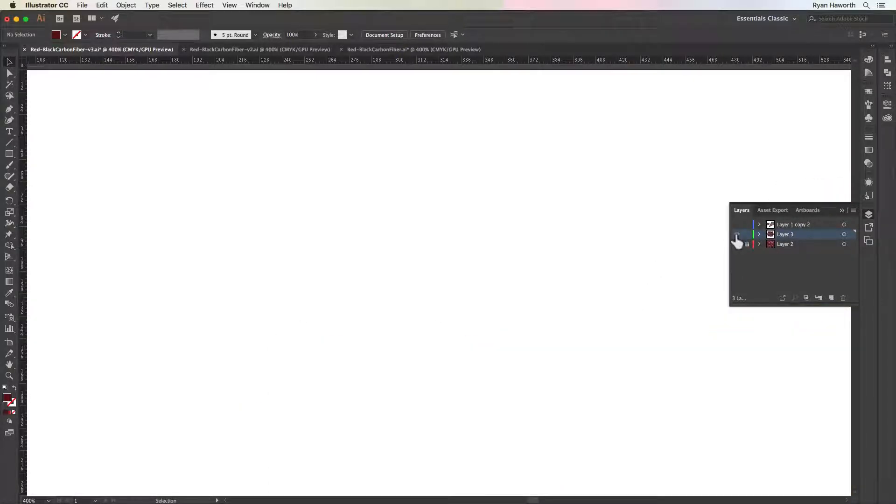
click(737, 234)
key(space)
drag(598, 290, 625, 295)
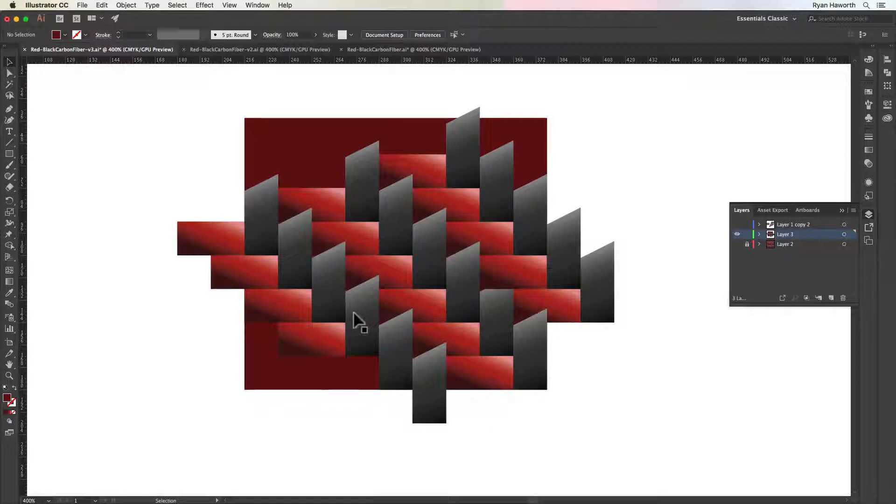
Bring the partly covered dark shape at X 342 pt, Y 118.5 pt to the front and deselect it
click(497, 305)
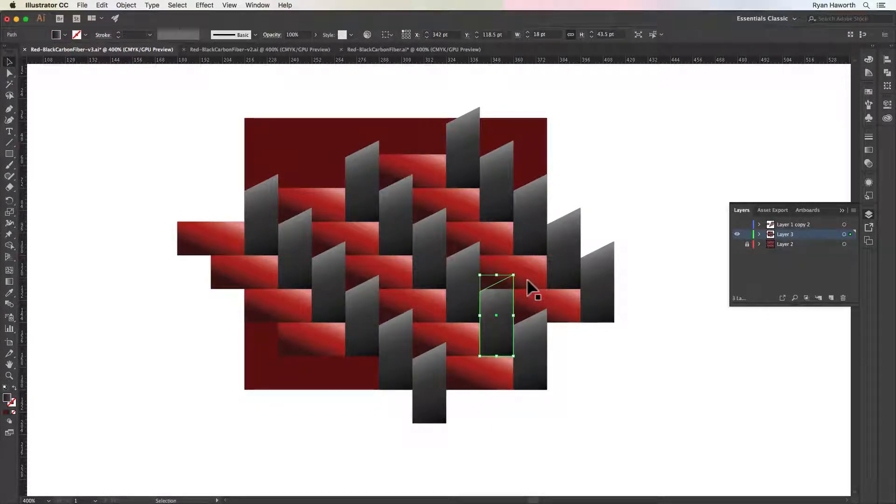
key(super+shift)
key(super+shift+bracketright)
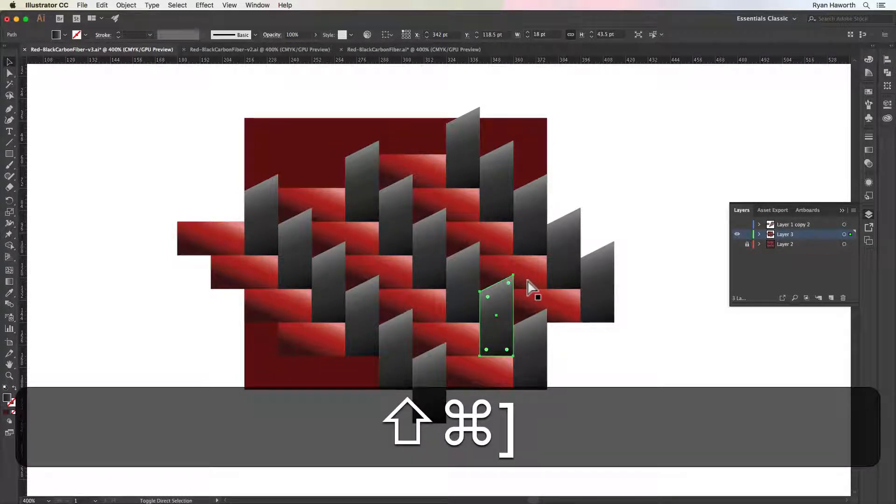
click(658, 318)
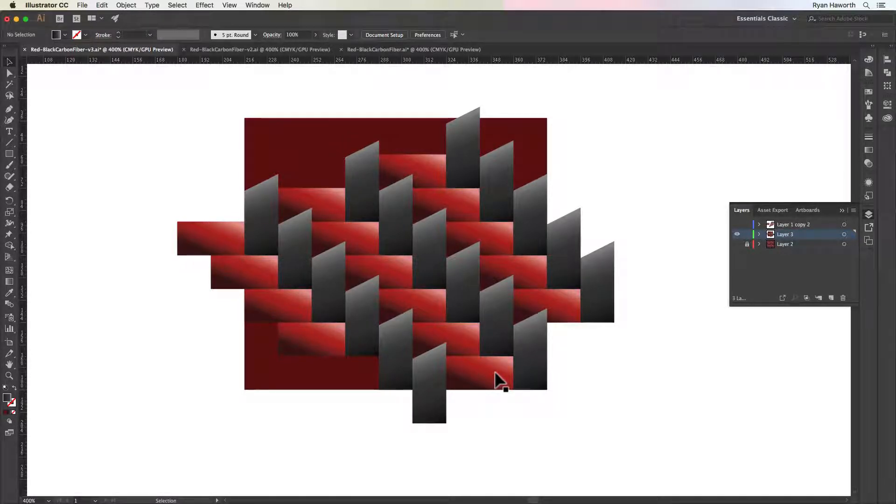
Draw a 72 pt by 72 pt square around the central weave repeat with no fill and a 1 pt black stroke
key(m)
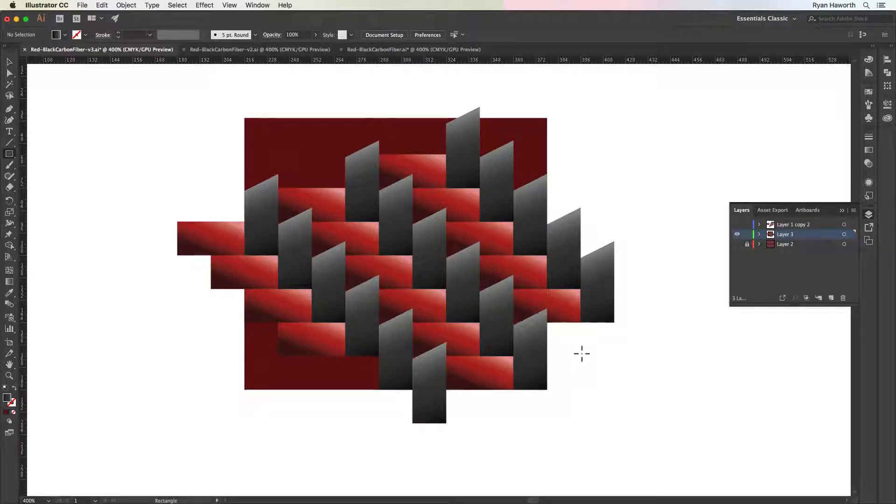
key(d)
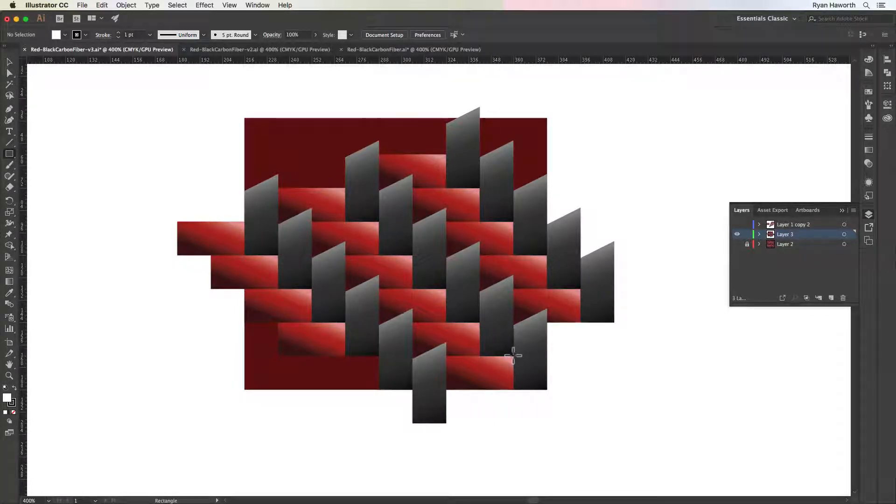
drag(513, 356, 477, 323)
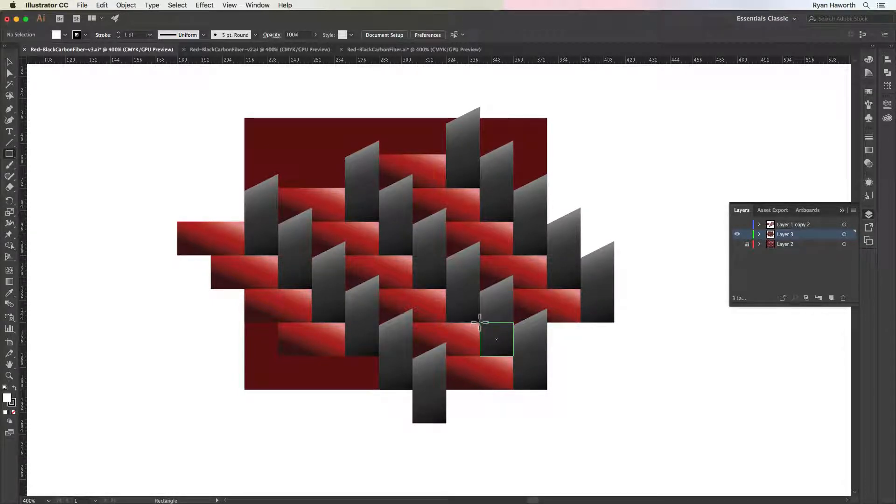
mouse_move(480, 323)
mouse_down()
mouse_move(474, 309)
mouse_move(519, 355)
mouse_move(511, 276)
mouse_move(513, 356)
mouse_move(446, 355)
mouse_move(499, 350)
mouse_move(480, 320)
mouse_move(412, 323)
mouse_move(409, 355)
mouse_move(378, 356)
mouse_up()
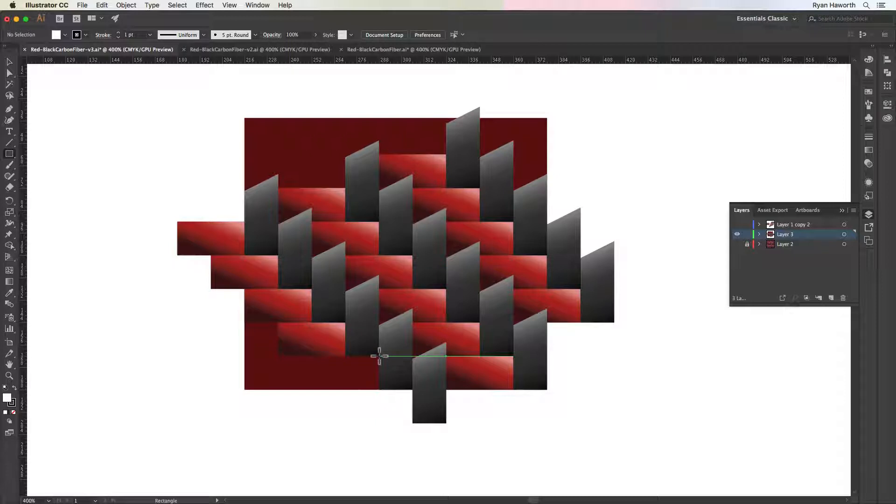
drag(380, 357, 480, 253)
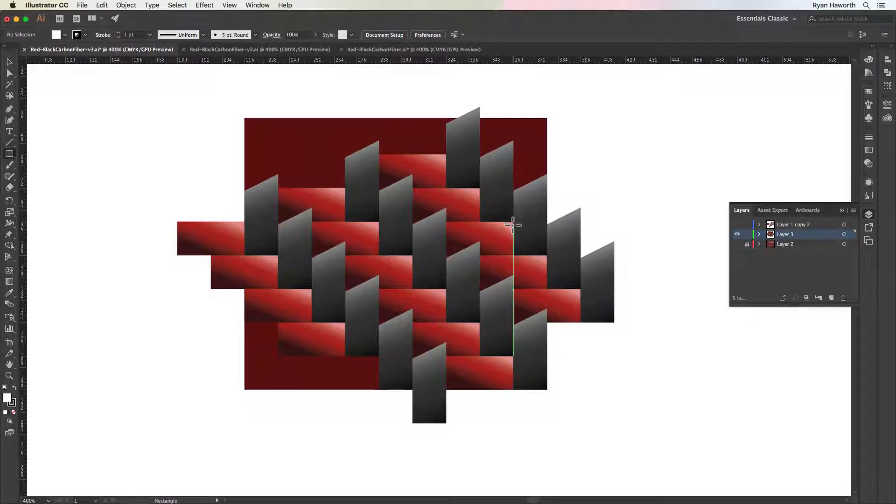
drag(513, 225, 379, 222)
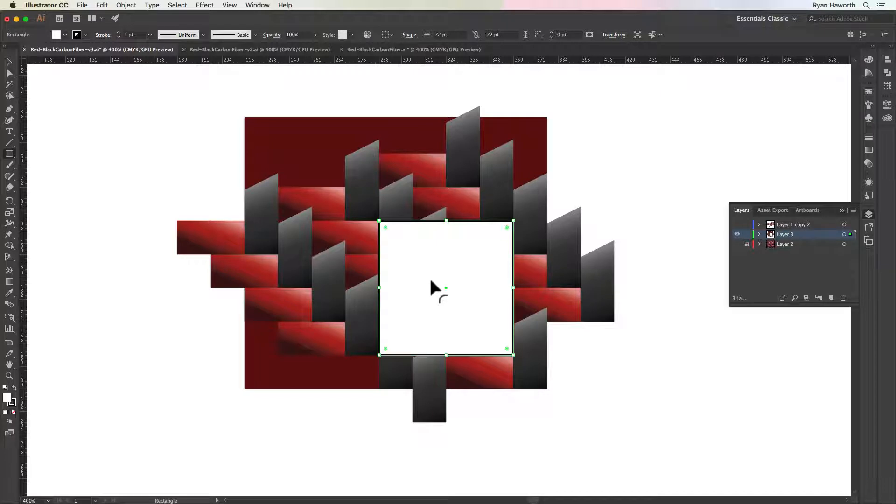
key(slash)
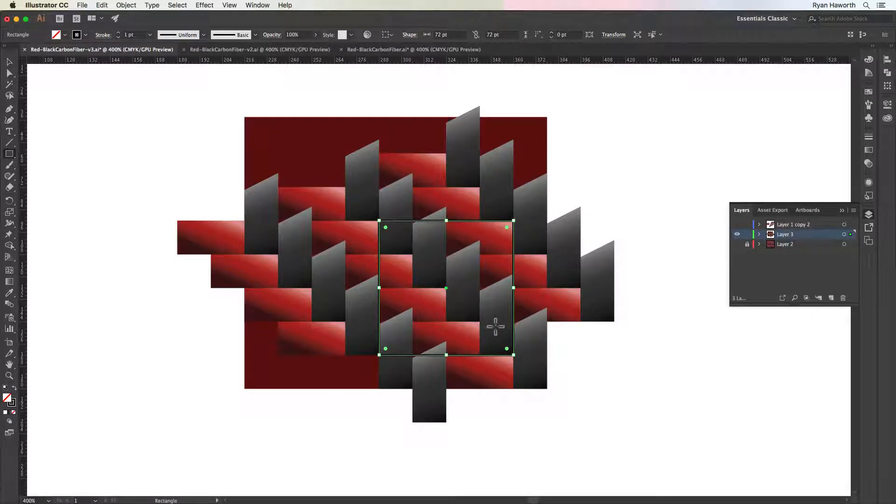
scroll(502, 299, right, 1)
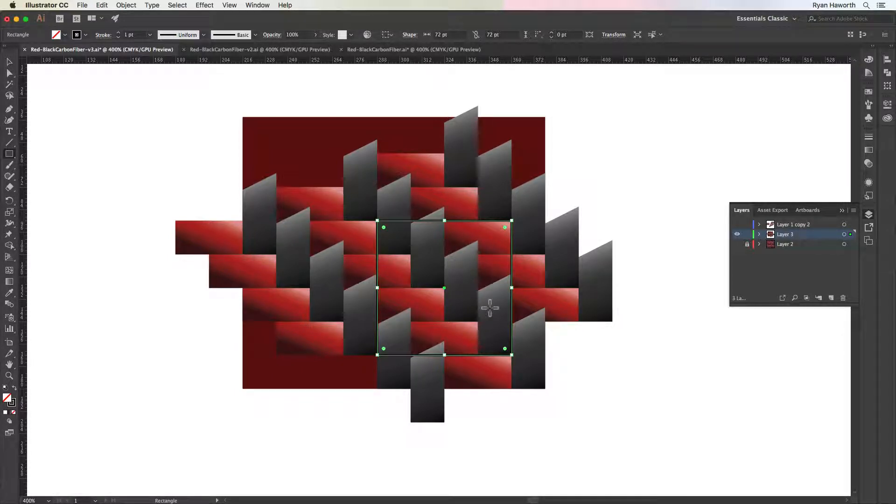
key(super+apostrophe)
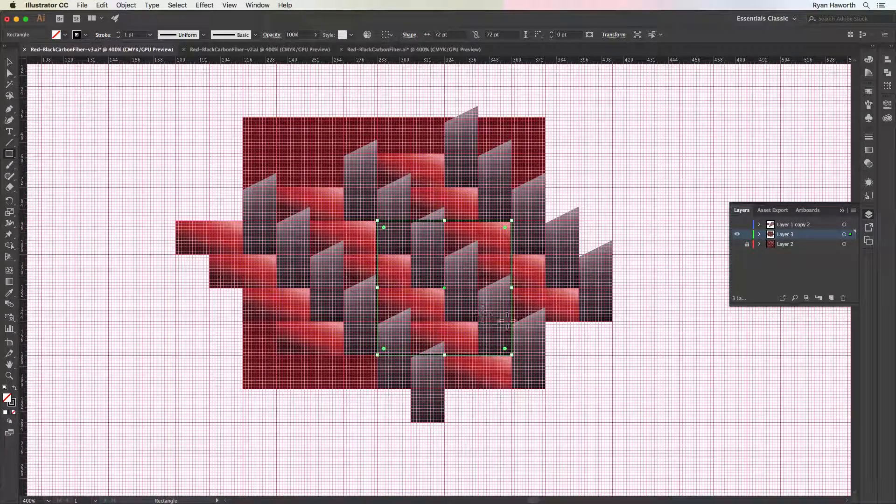
key(super+apostrophe)
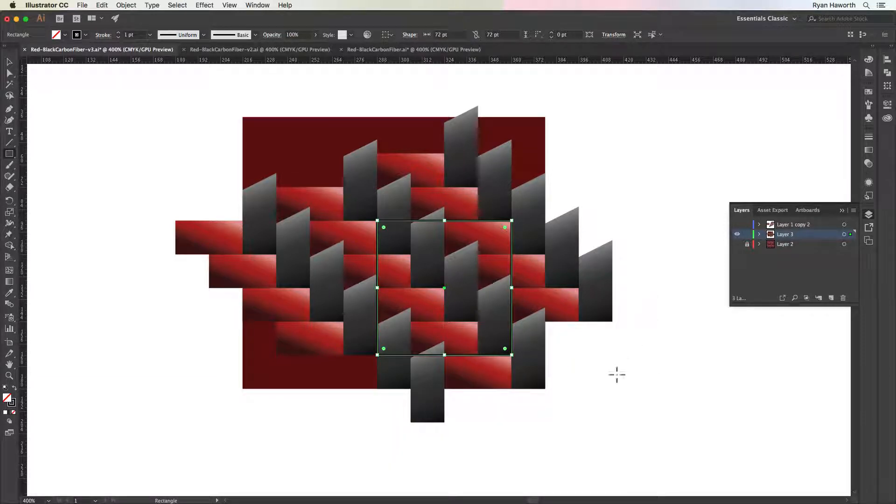
Shrink the dark red backing rectangle to 72 pt by 72 pt so its corners match the outlined square
key(v)
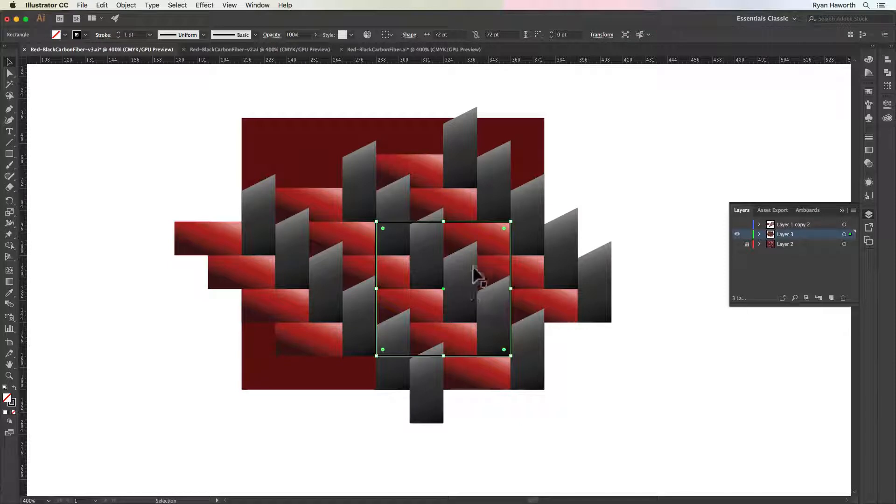
click(537, 148)
drag(544, 120, 511, 224)
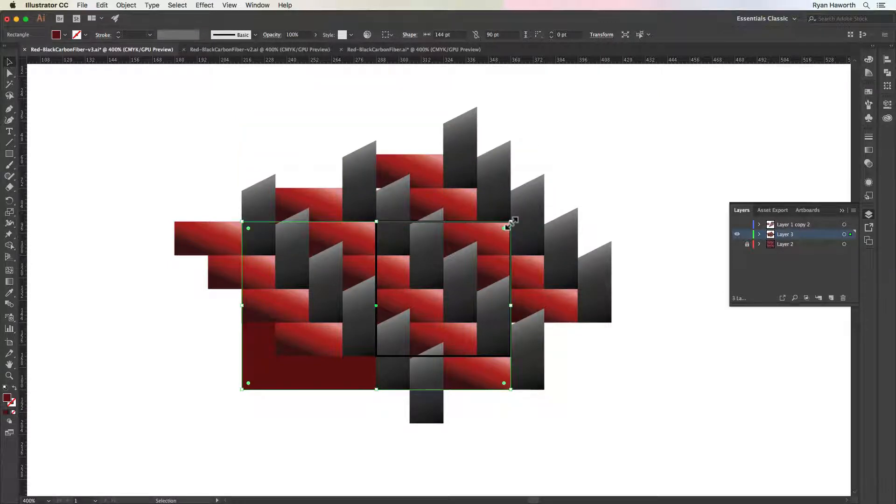
drag(242, 389, 376, 356)
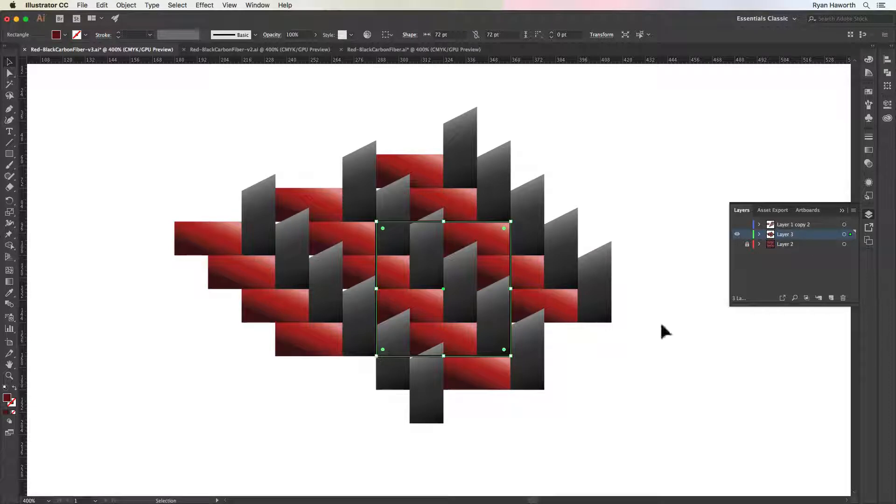
Delete the dark and red shapes around the outlined square's lower right corner and the neighbouring pair outside its lower left corner
click(532, 359)
key(BackSpace)
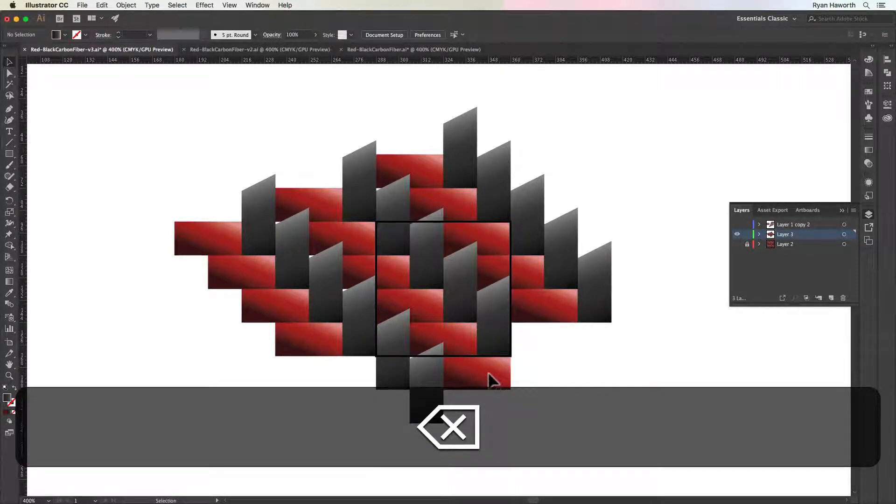
click(489, 373)
key(BackSpace)
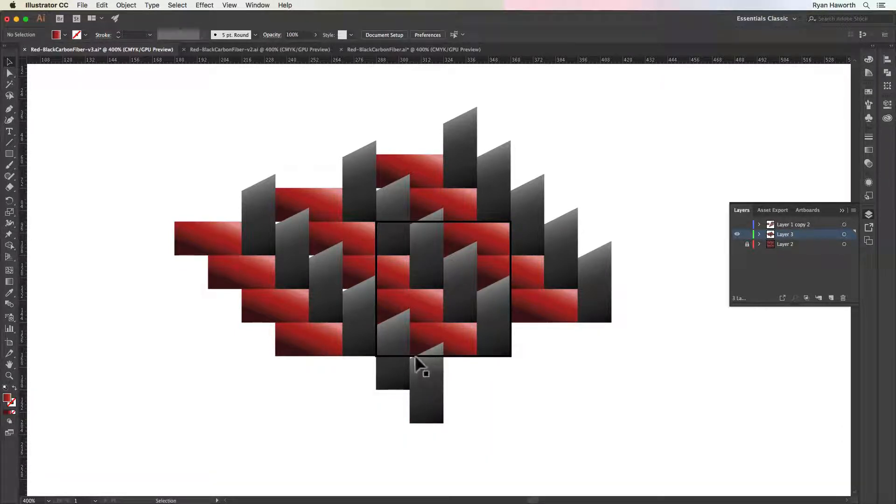
click(360, 319)
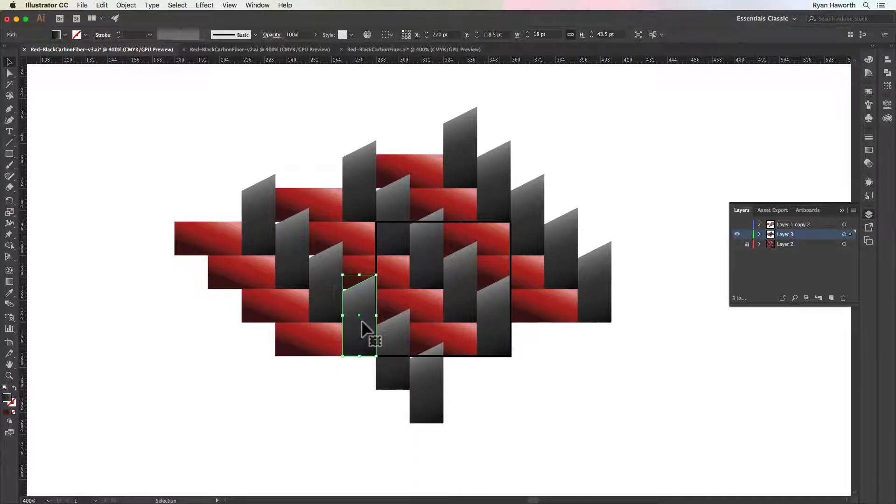
key(BackSpace)
click(327, 341)
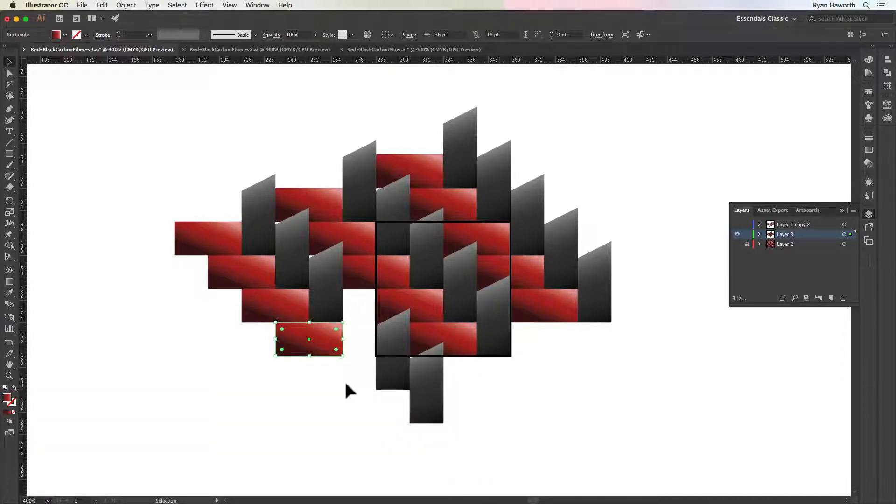
key(BackSpace)
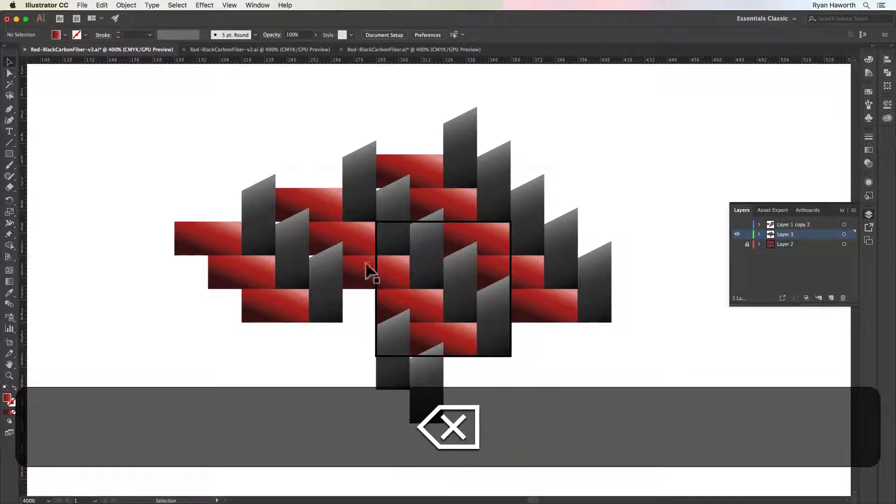
Delete every remaining shape left of the outlined square except the red rectangle that straddles its left edge
click(372, 273)
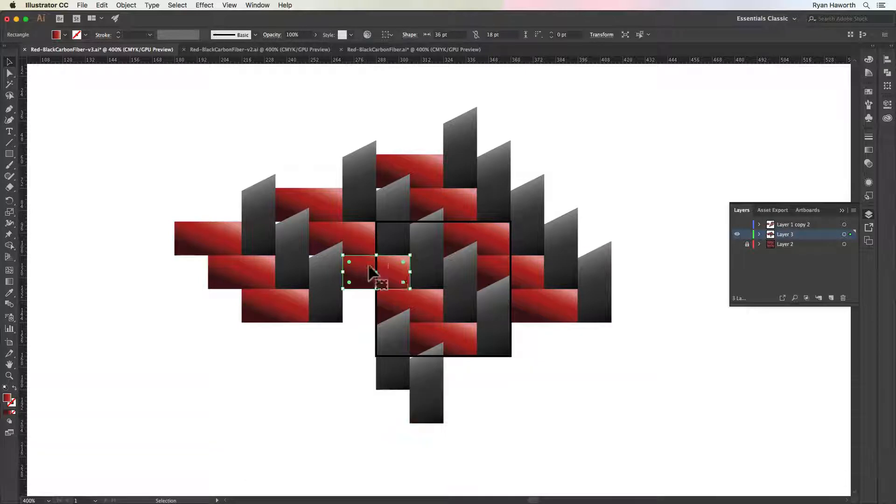
click(371, 228)
shift+click(351, 193)
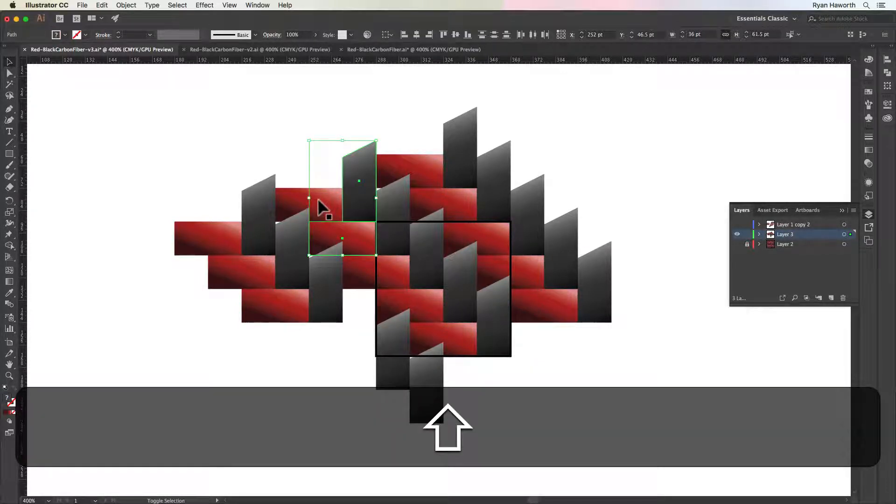
shift+click(282, 192)
drag(220, 182, 260, 327)
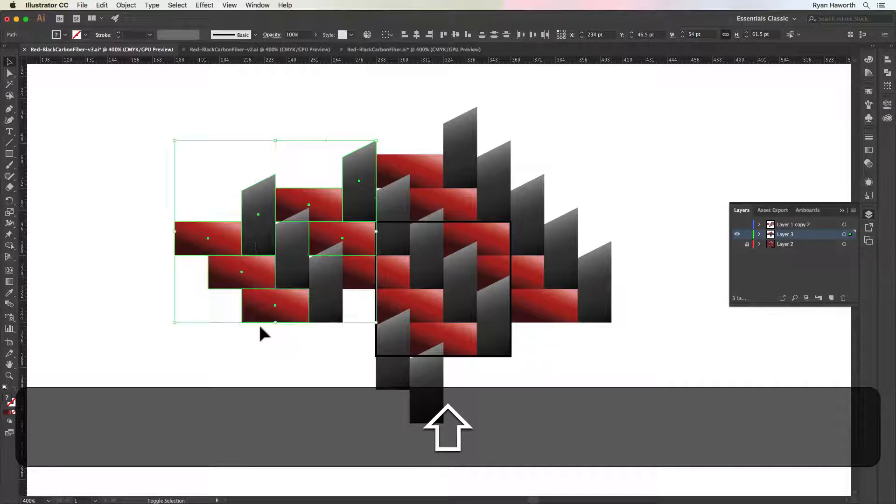
key(BackSpace)
drag(244, 212, 324, 320)
key(BackSpace)
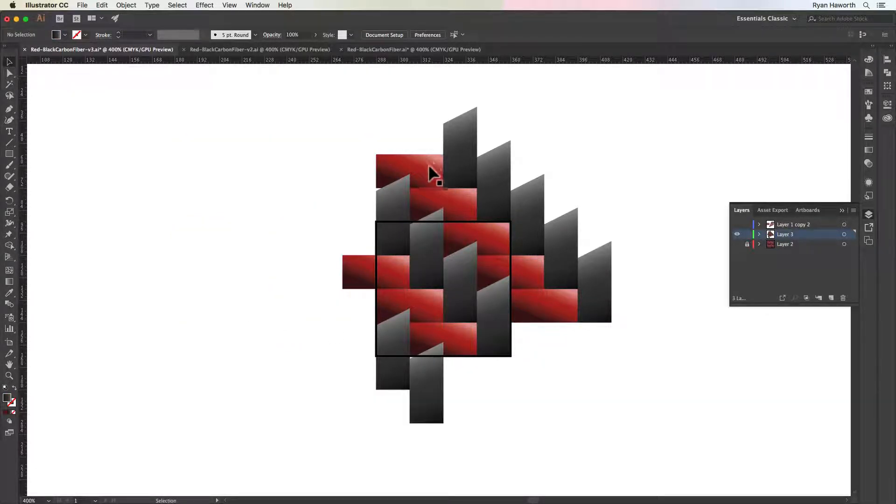
Delete the red and dark shapes above and to the right of the outlined square that do not overlap it
drag(433, 111, 522, 198)
key(BackSpace)
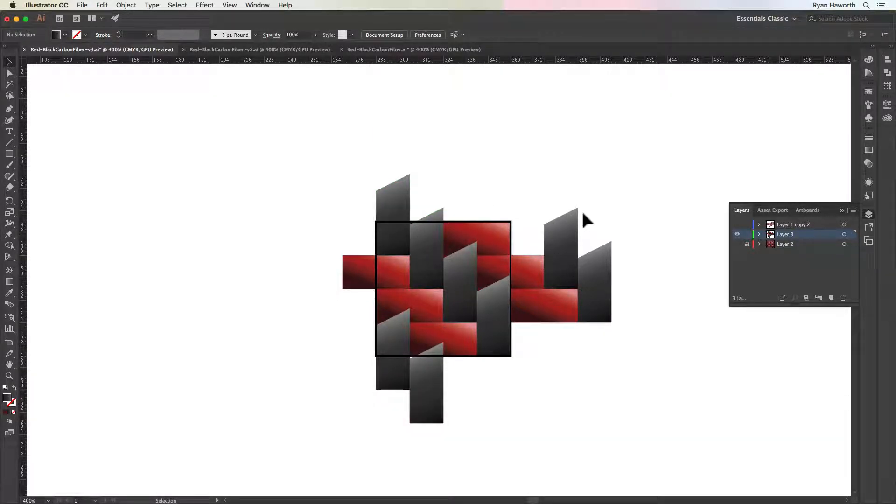
drag(576, 316, 626, 326)
key(BackSpace)
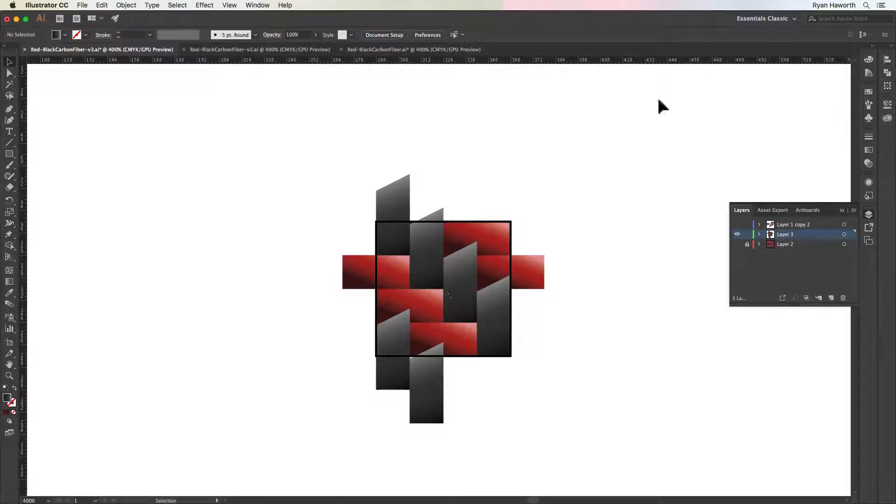
click(869, 92)
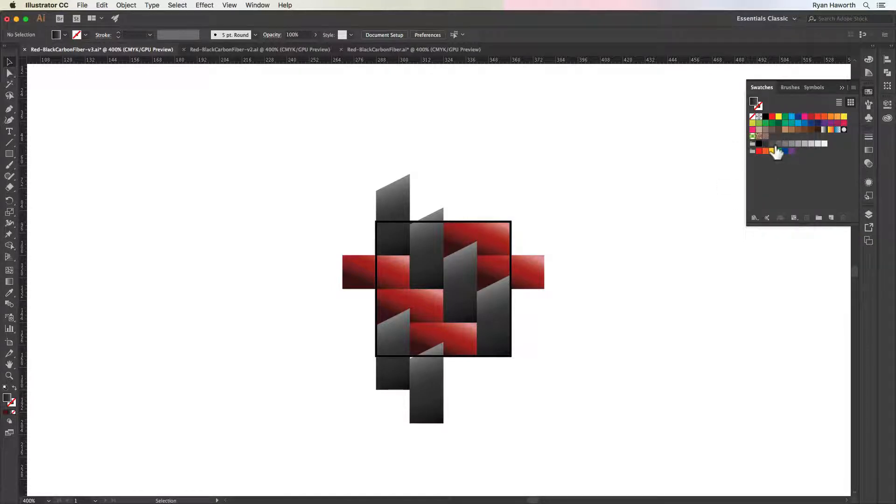
click(869, 92)
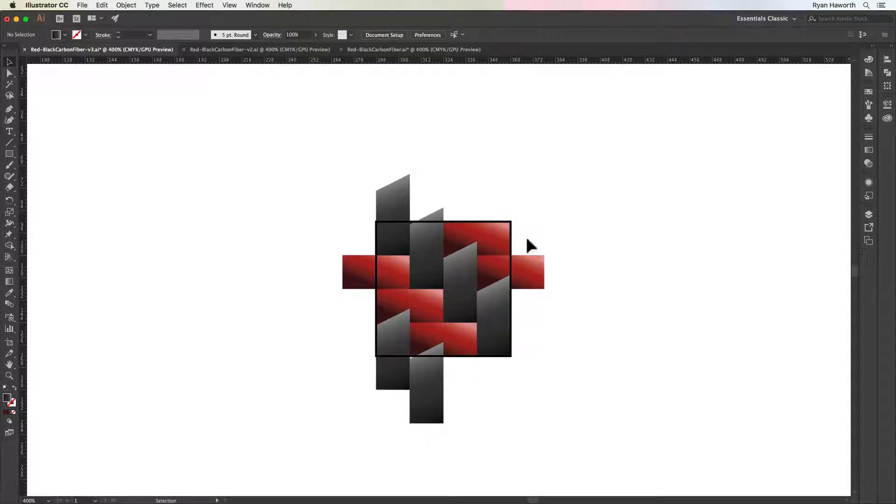
scroll(521, 247, left, 1)
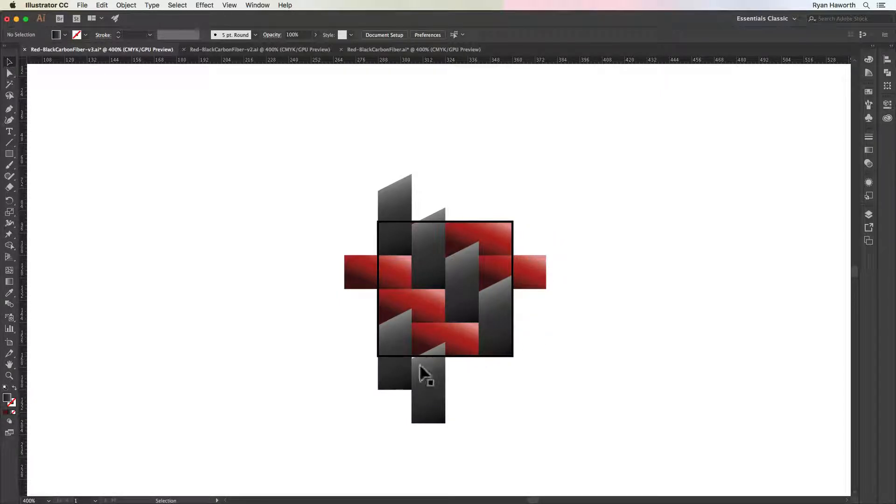
drag(350, 186, 550, 416)
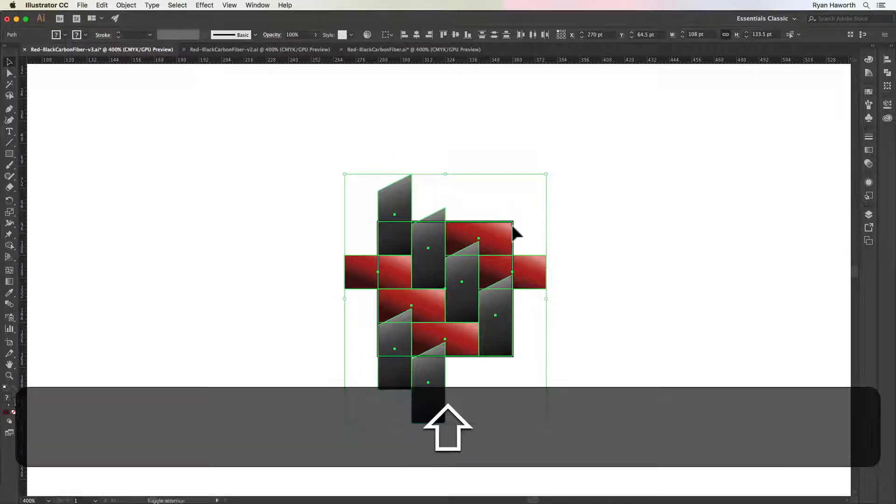
shift+click(513, 226)
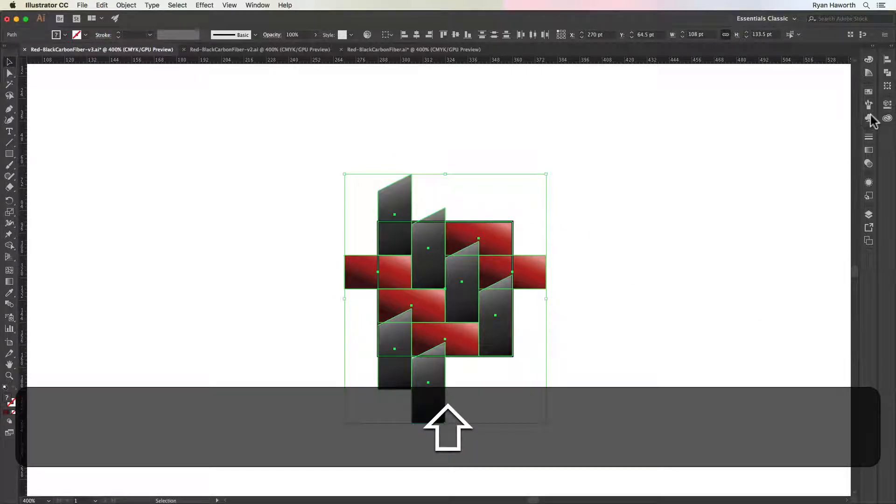
click(581, 218)
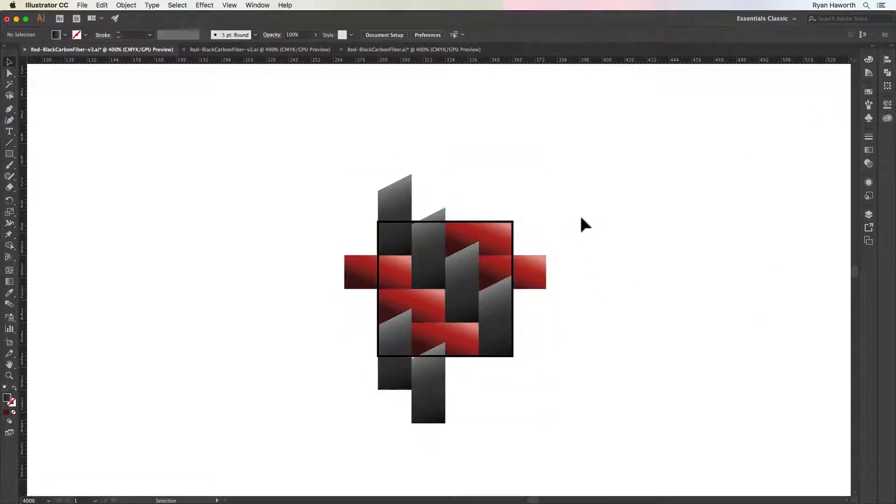
Delete the black-outlined square and add all remaining weave shapes with their backing as a new pattern swatch
click(434, 223)
key(BackSpace)
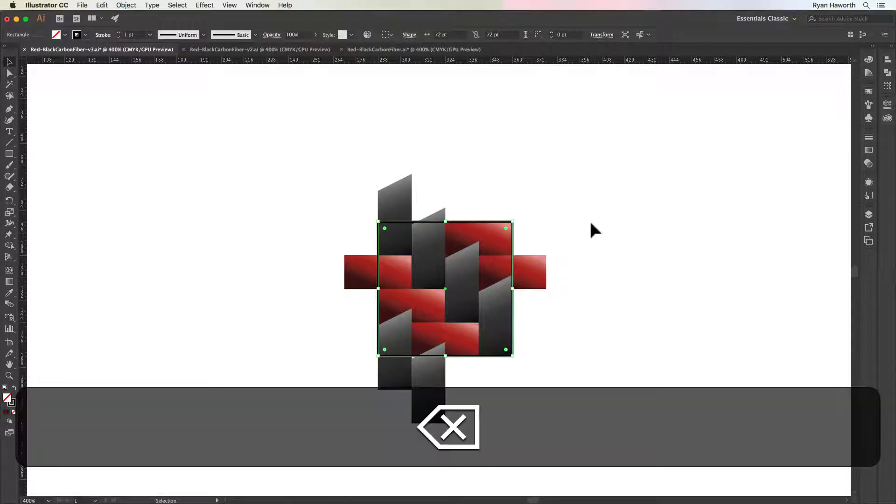
drag(349, 191, 537, 390)
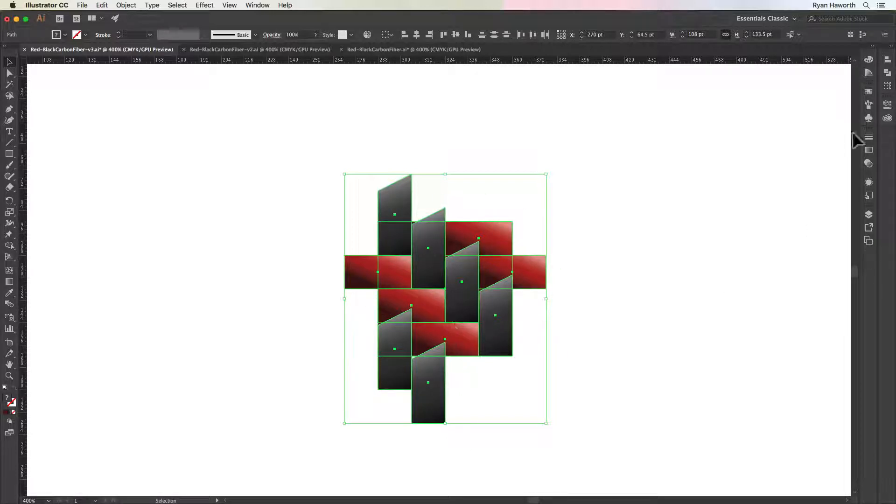
click(868, 92)
drag(442, 299, 778, 138)
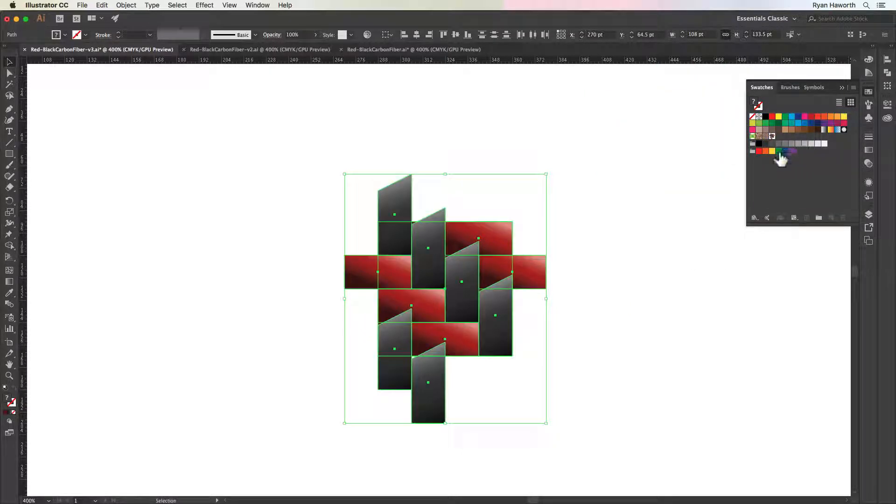
Open the new weave pattern swatch for editing and enable Size Tile to Art
click(607, 292)
key(space)
drag(639, 286, 482, 296)
click(772, 136)
double_click(772, 136)
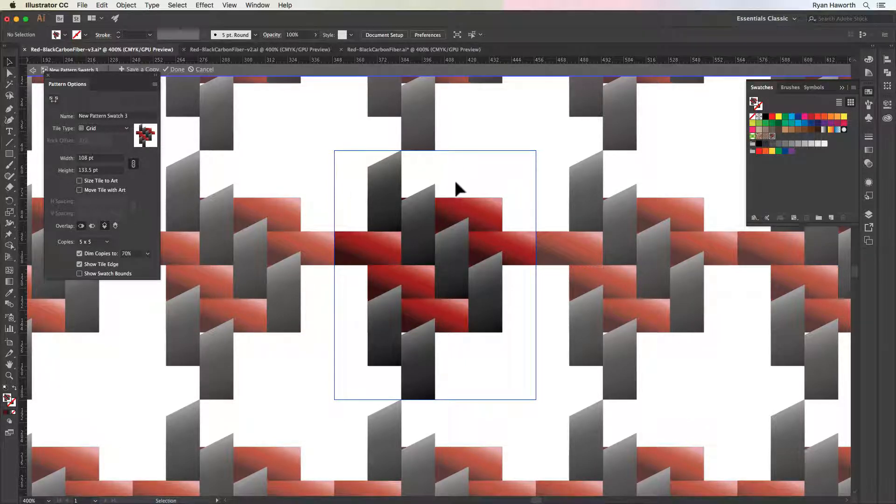
click(79, 181)
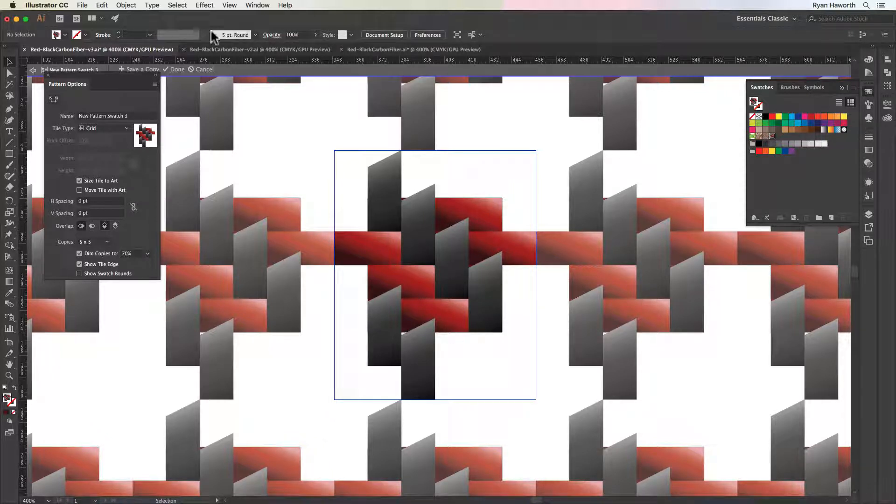
Cancel pattern editing and undo the swatch creation and the deletion of the black-outlined square
click(200, 69)
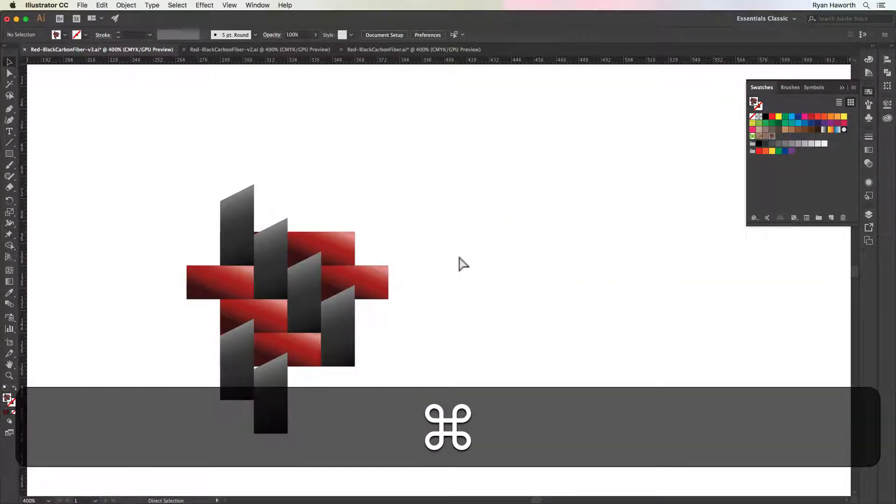
key(super+z)
key(super+z)
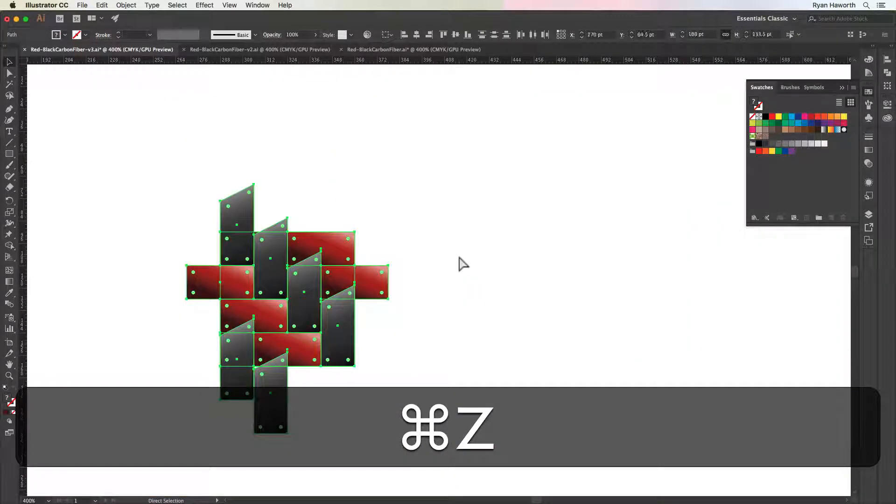
key(super+z)
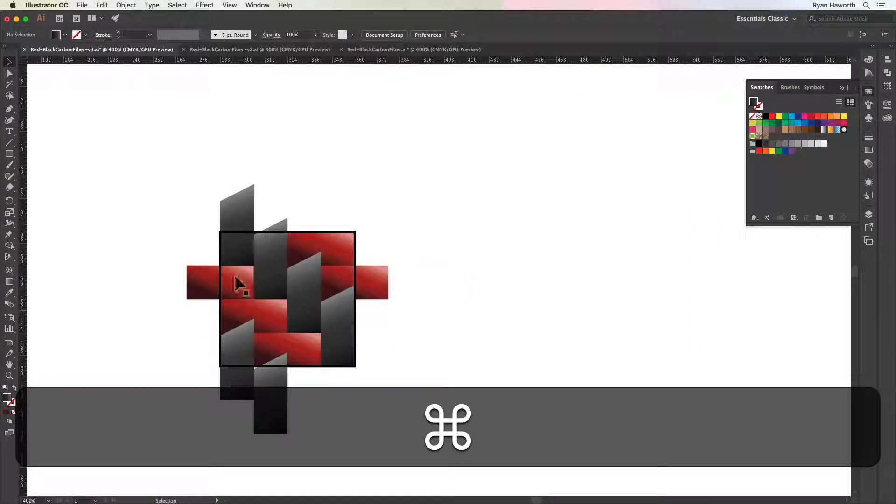
Cut the 72 pt black-outlined square from the weave artwork to the clipboard
drag(323, 265, 506, 229)
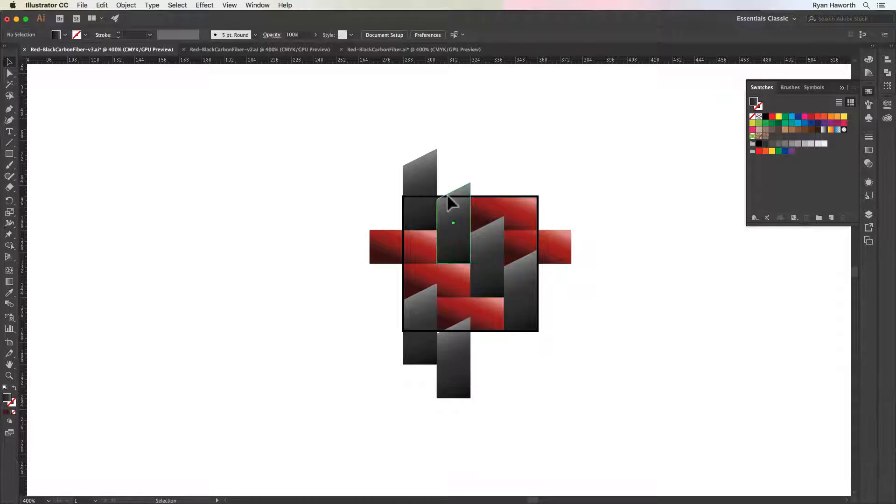
click(445, 196)
click(426, 197)
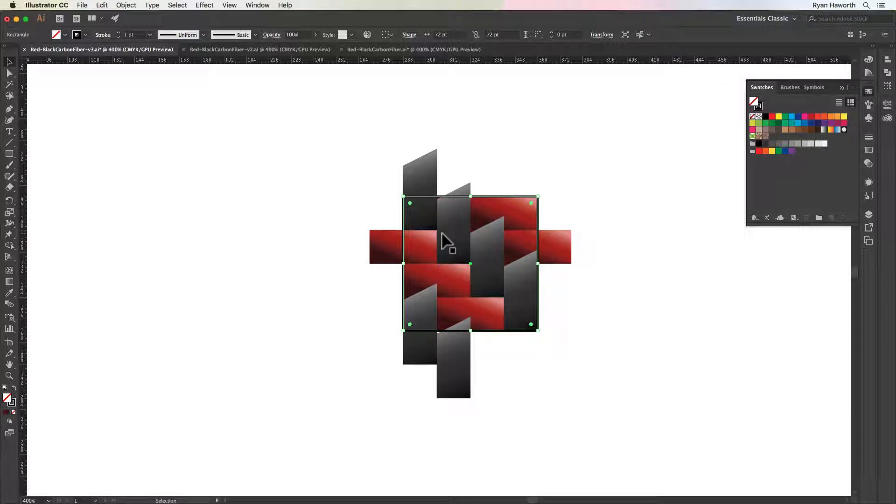
key(super)
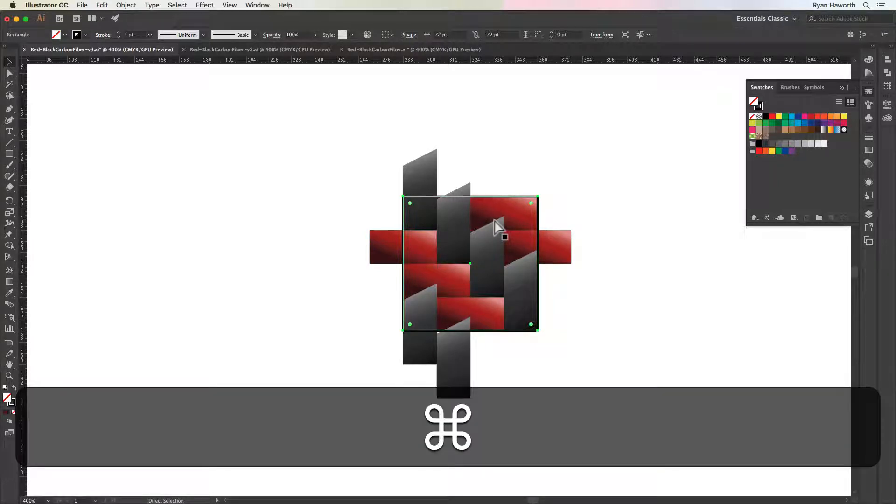
key(super+x)
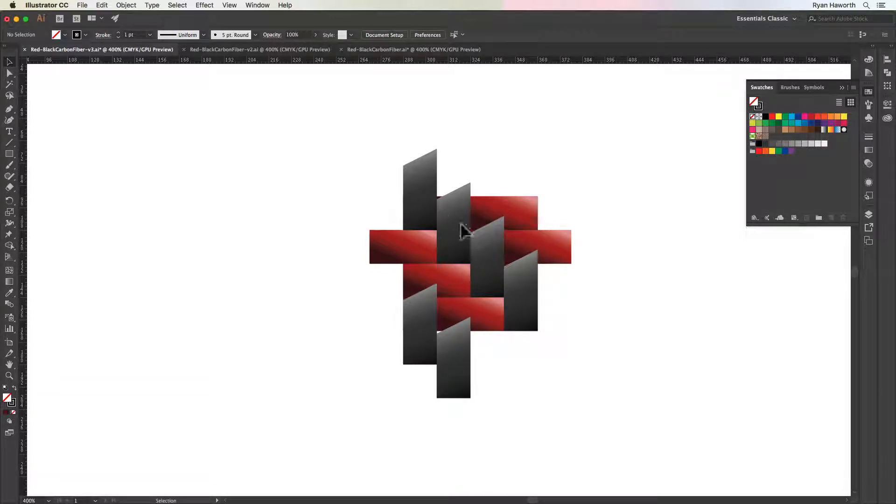
Group all the remaining red and dark weave shapes into one object
key(super+a)
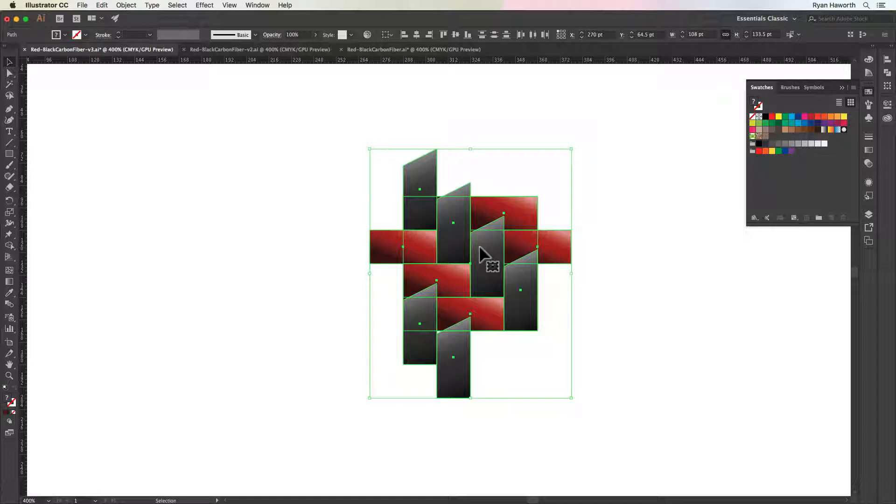
key(super+g)
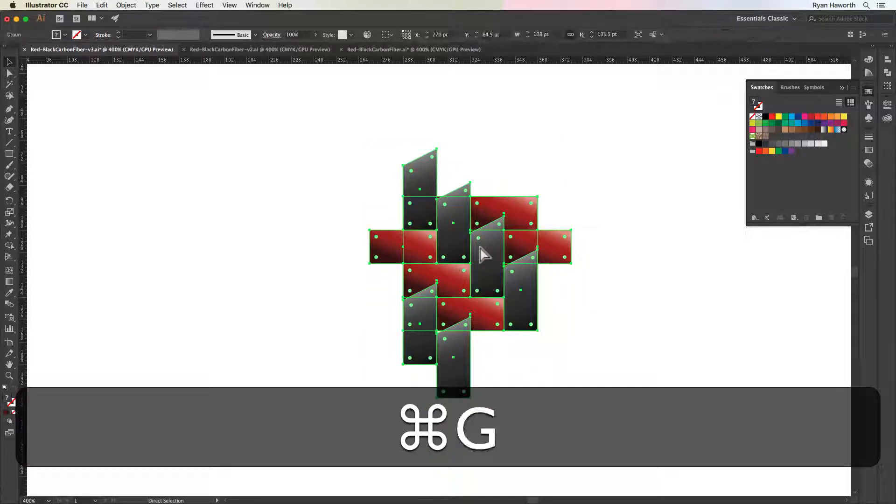
super+click(629, 239)
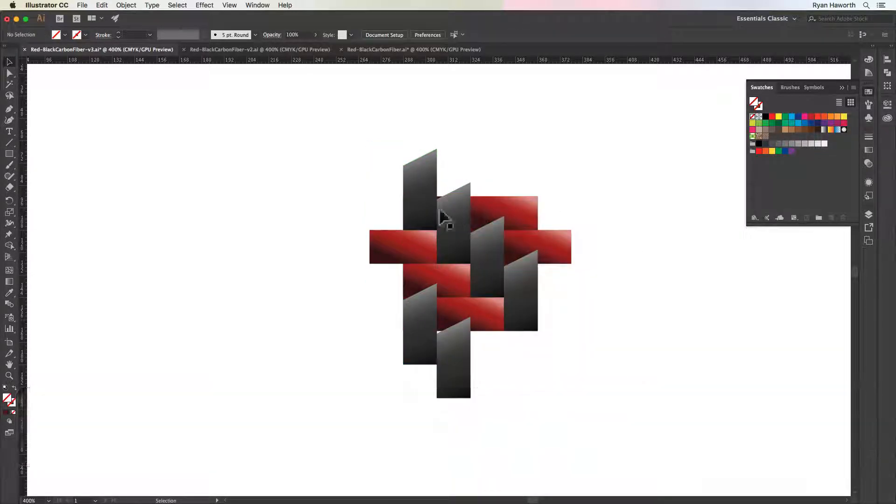
click(548, 240)
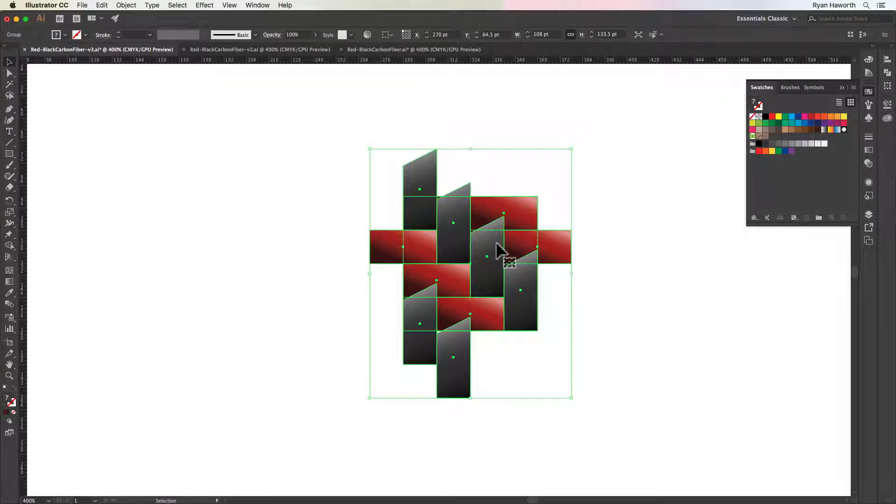
click(623, 172)
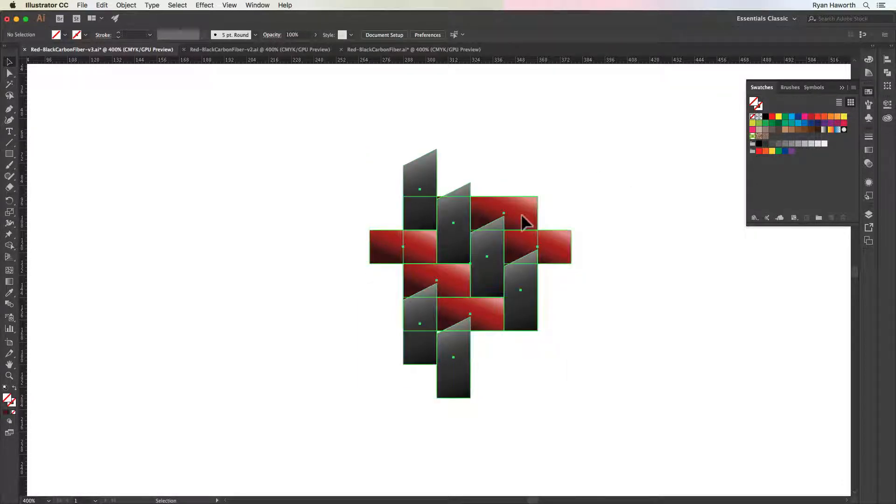
click(522, 214)
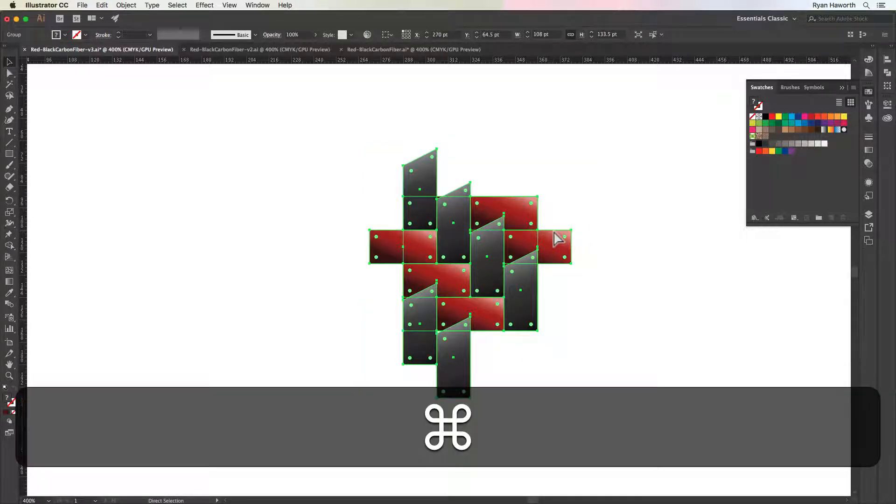
Paste the cut black-outlined square in front of the weave group at its original position
key(super+f)
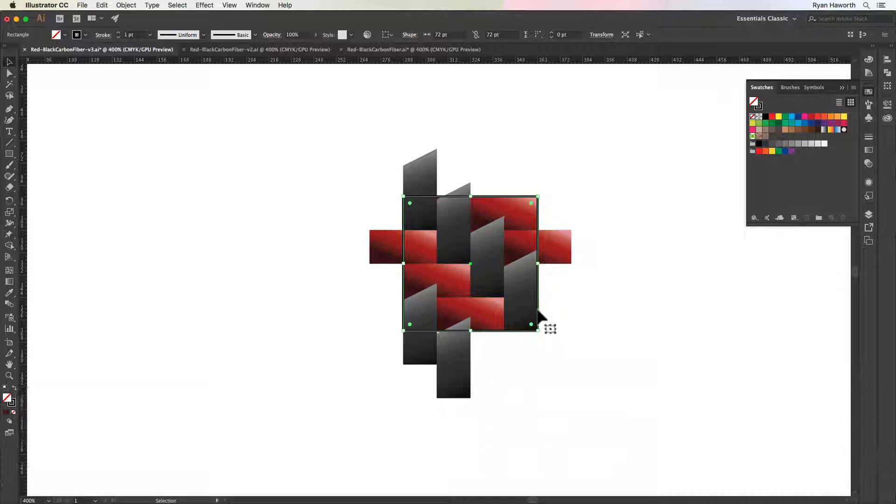
click(538, 159)
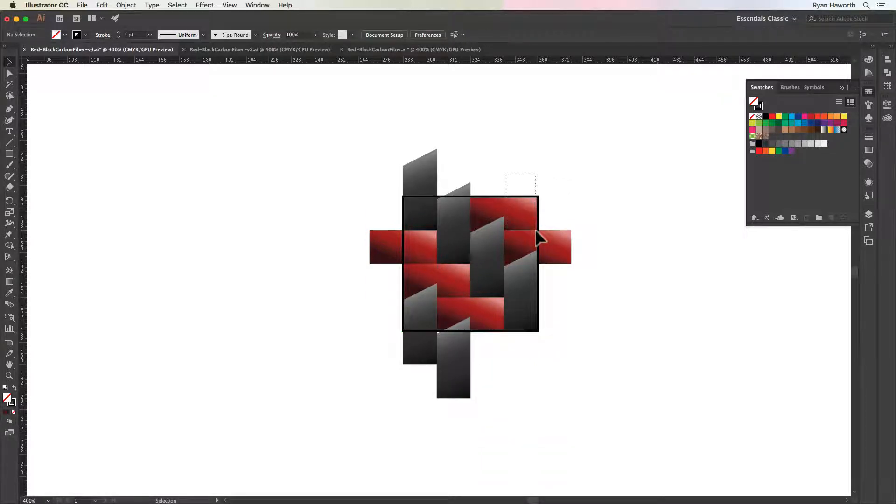
key(super+a)
click(529, 189)
click(523, 195)
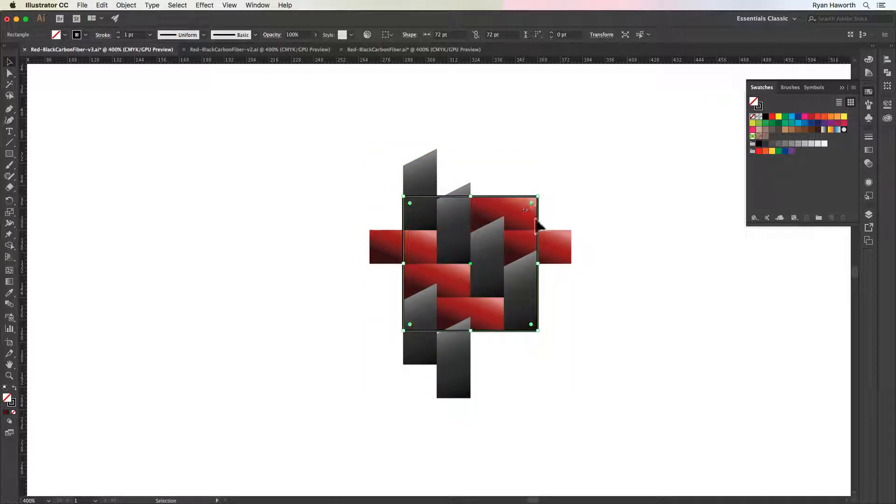
Make a clipping mask from the outlined square and the weave group, trimming the artwork to the 72 pt square
key(shift)
shift+click(511, 214)
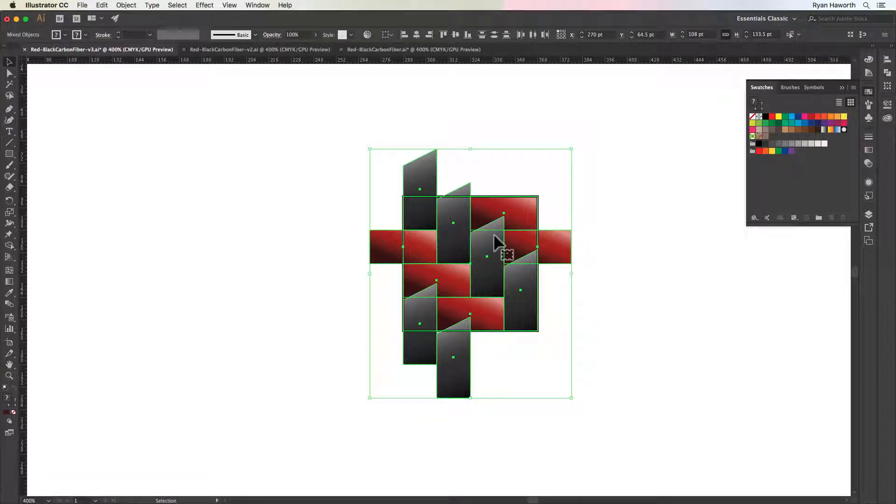
right_click(494, 234)
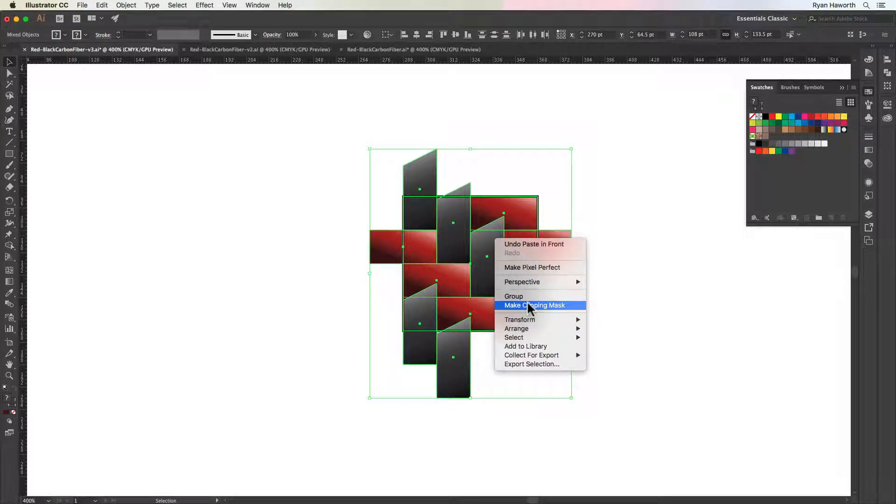
click(547, 307)
key(Escape)
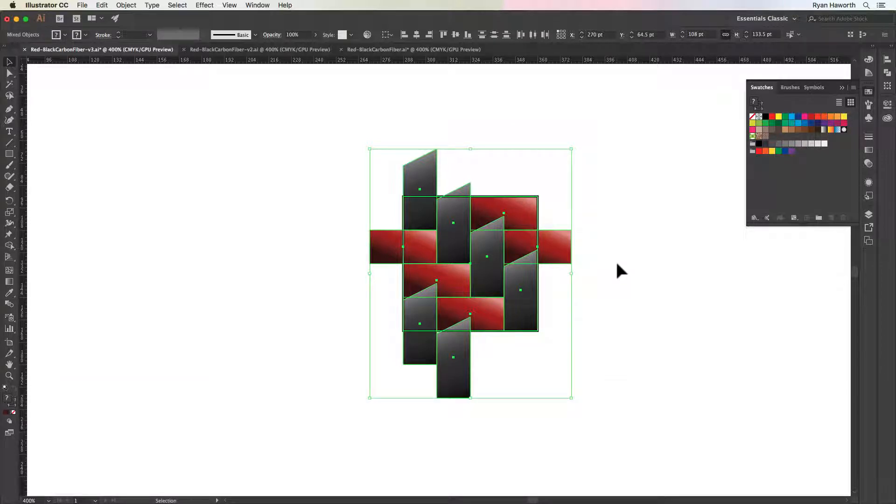
click(124, 6)
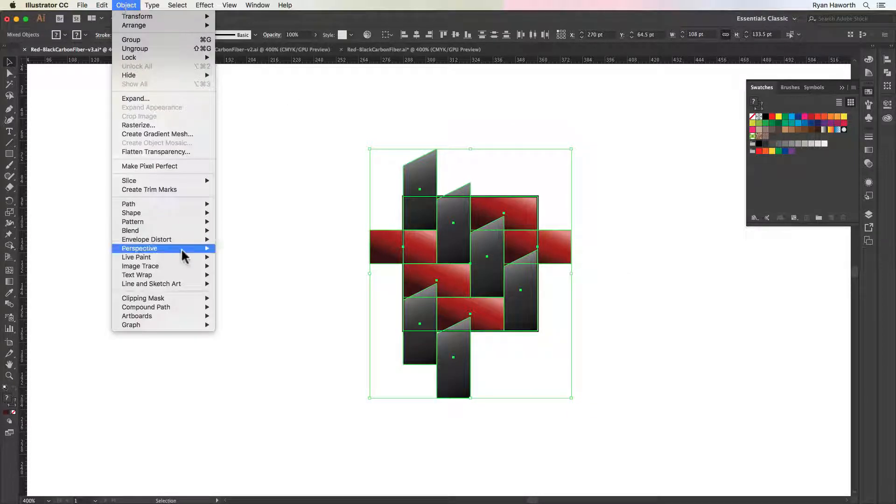
mouse_move(201, 300)
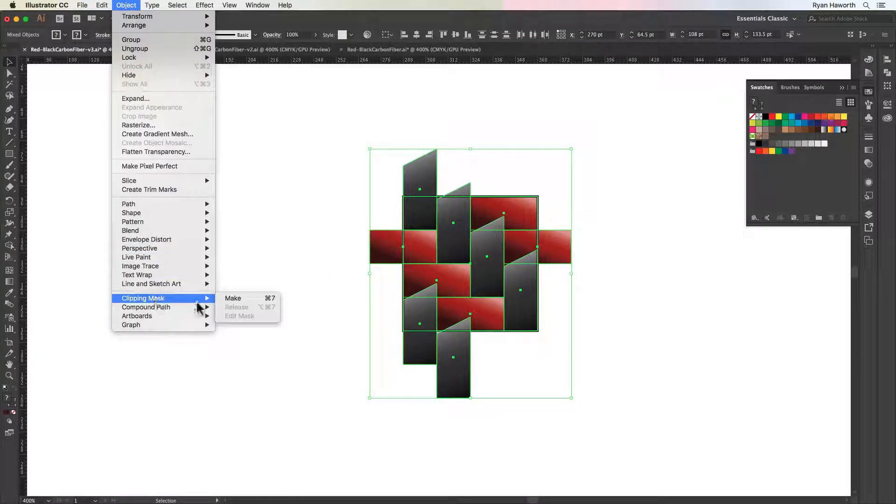
click(259, 300)
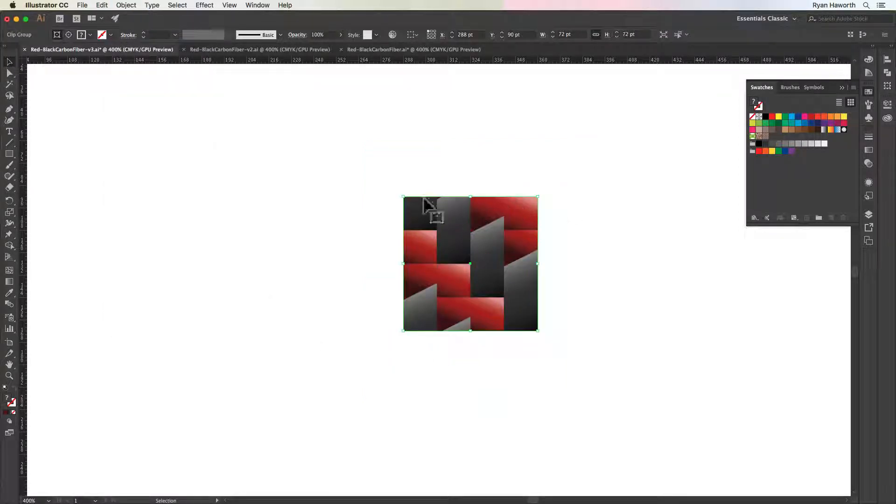
click(651, 264)
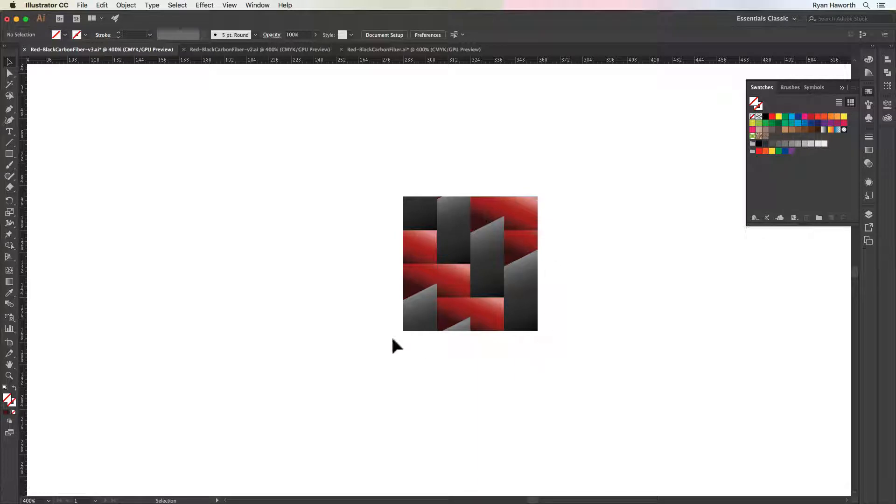
Duplicate the clipped weave tile directly above the original so their edges meet
drag(450, 288, 394, 300)
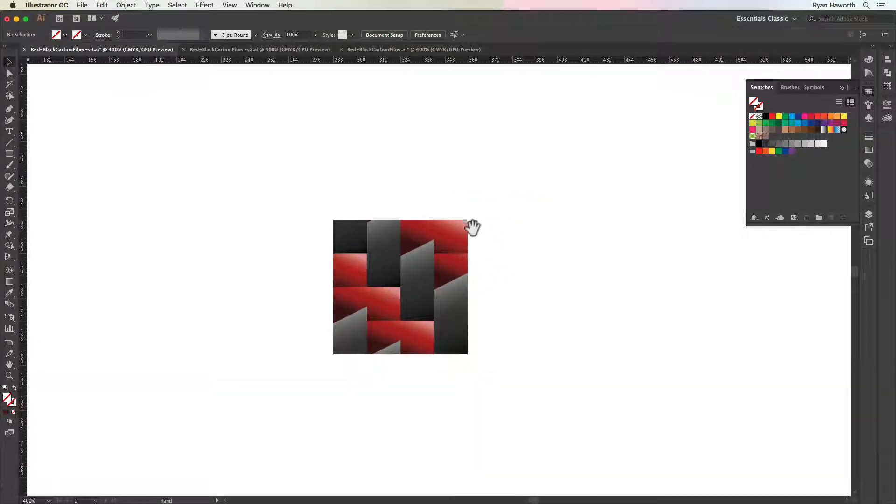
key(super+minus)
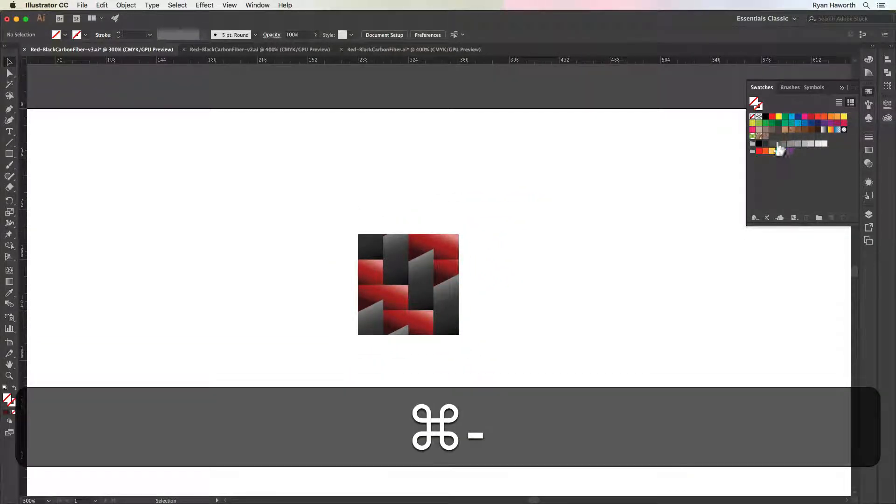
click(456, 279)
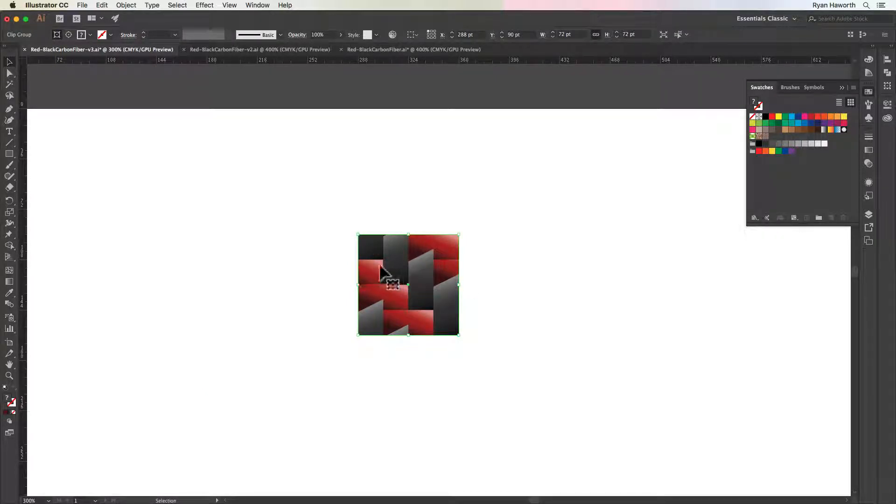
drag(385, 273, 402, 159)
key(shift)
key(alt)
key(shift)
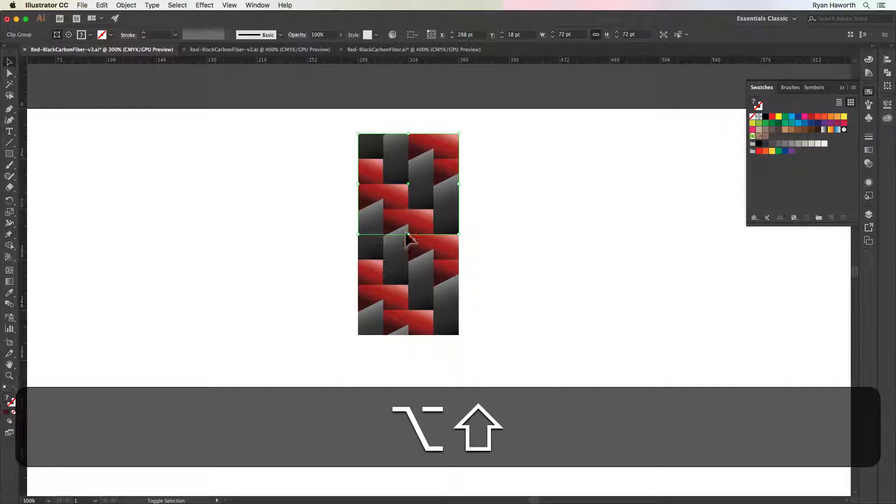
click(486, 231)
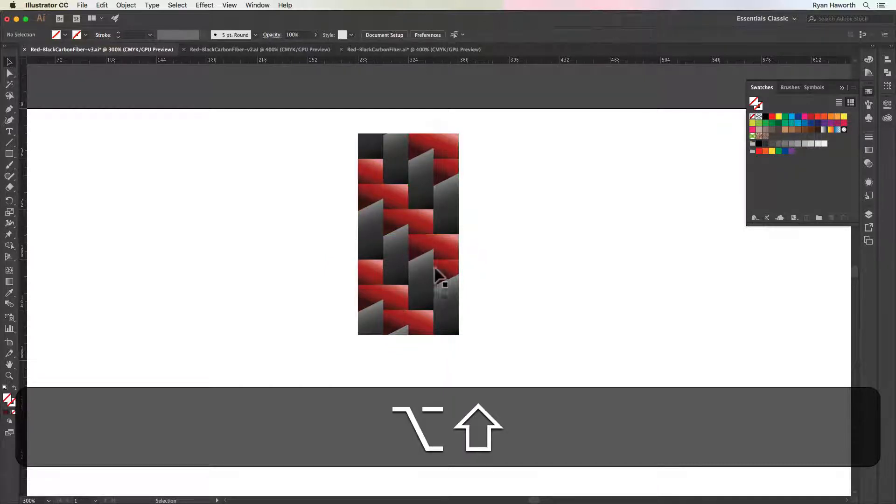
Examine the seam between the two stacked weave tiles up close for gaps or mismatched shapes
key(super+space)
drag(368, 212, 621, 345)
drag(591, 308, 292, 308)
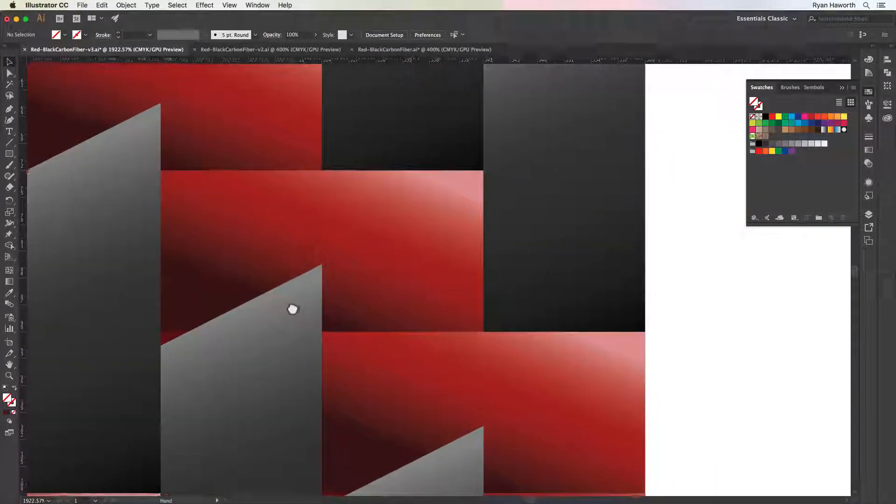
key(super+space)
drag(398, 279, 266, 178)
key(super+alt+space)
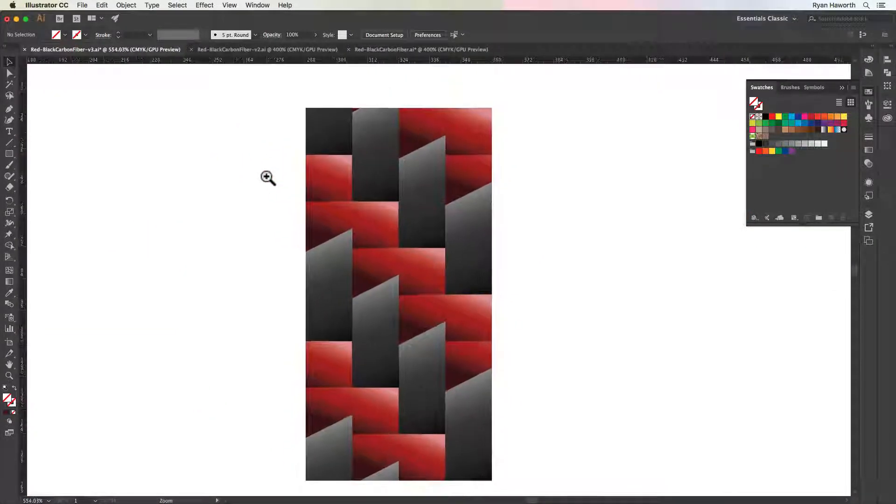
key(super+minus)
key(super+minus)
key(super+space)
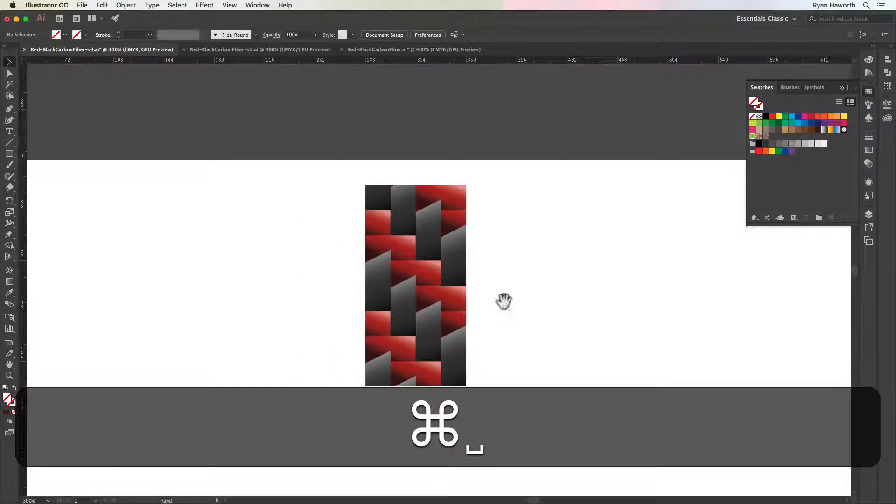
drag(506, 308, 495, 264)
Duplicate the lower weave tile directly below itself so three tiles stack in a column
drag(417, 189, 411, 269)
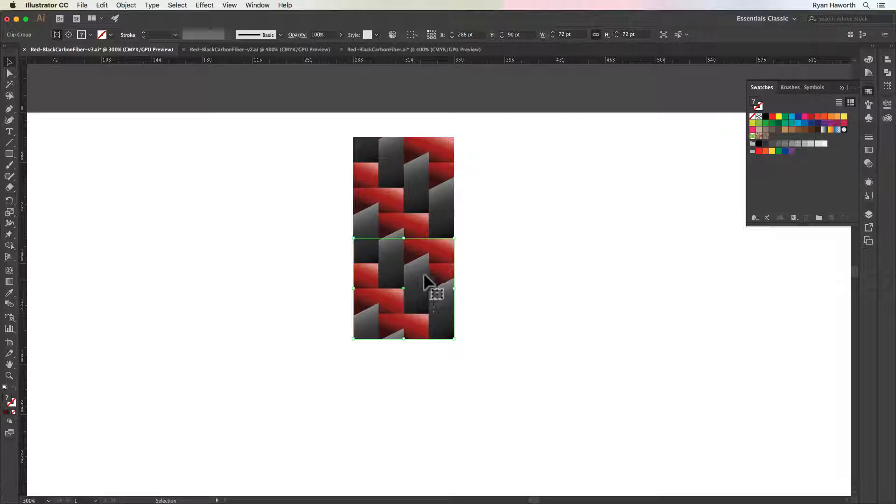
key(alt)
drag(422, 278, 422, 376)
key(shift)
click(480, 329)
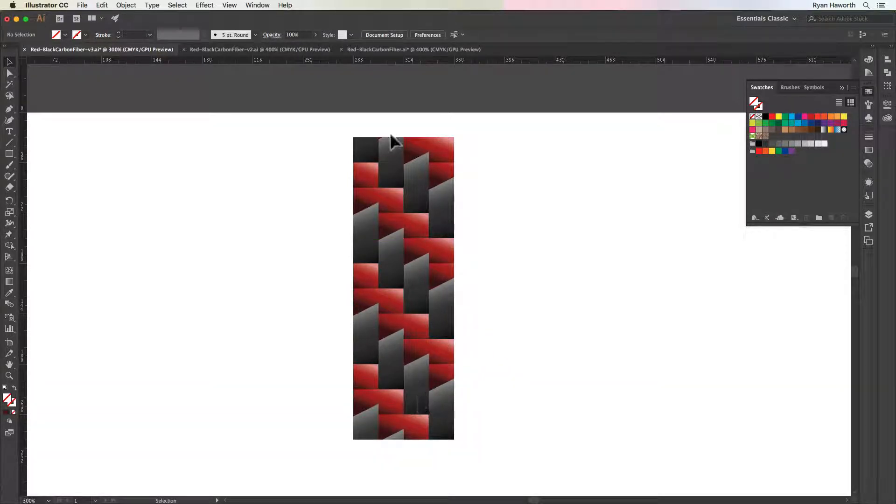
Duplicate the whole three-tile column directly to its right so the edges meet
key(super+a)
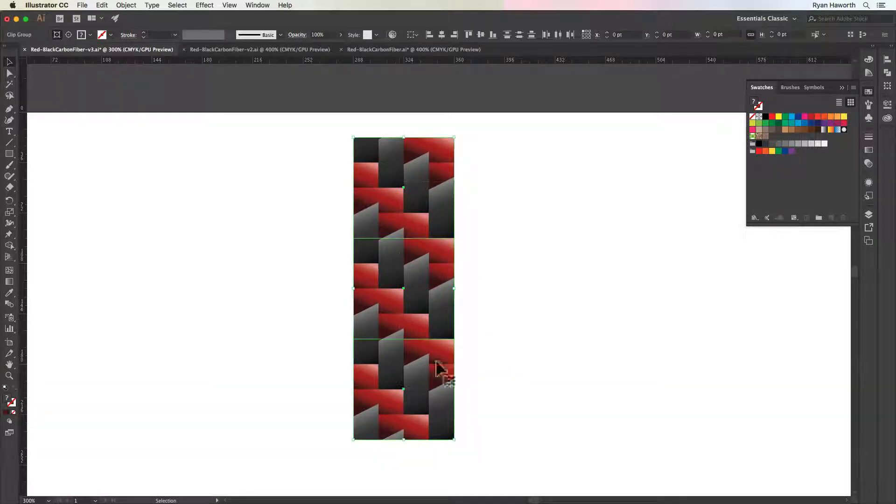
key(alt)
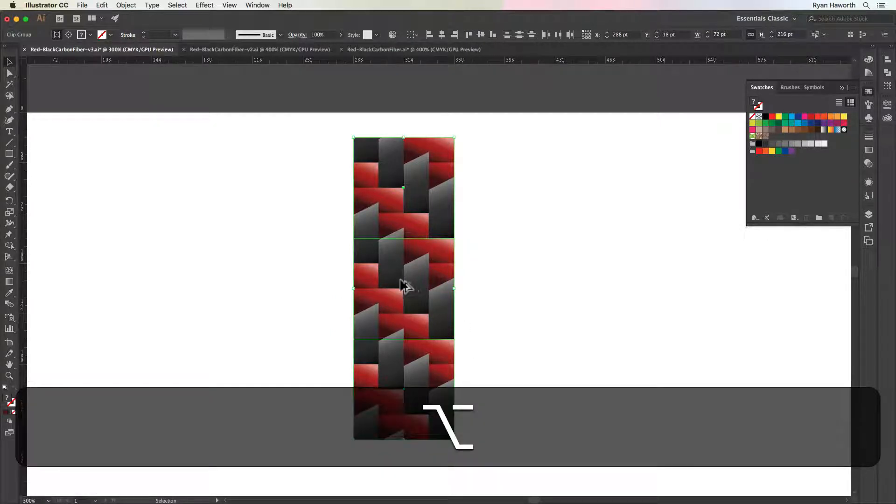
key(shift)
drag(394, 280, 494, 279)
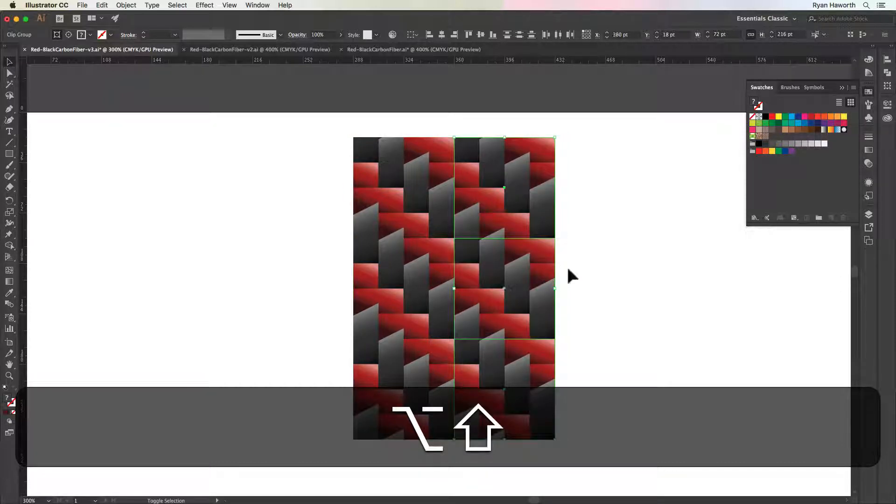
click(600, 268)
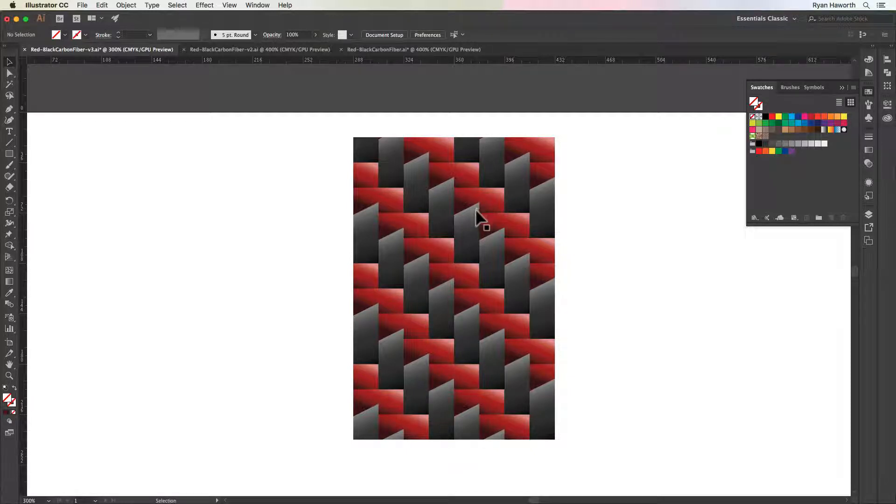
Duplicate the original three-tile column directly to its left, completing a three-by-three block of tiles
scroll(616, 239, right, 1)
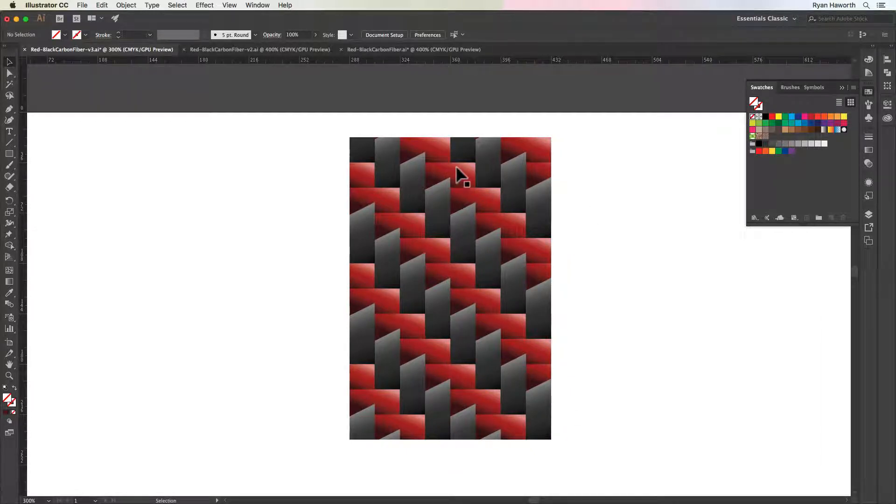
click(412, 194)
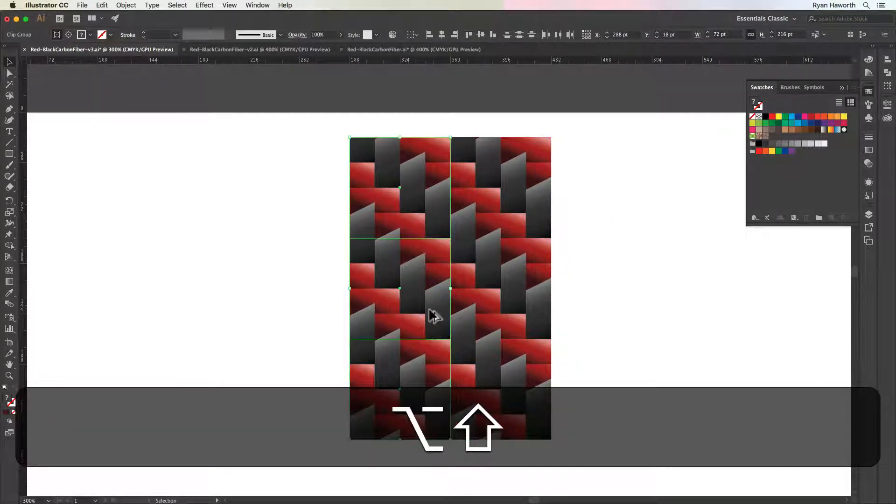
drag(434, 316, 327, 312)
click(178, 288)
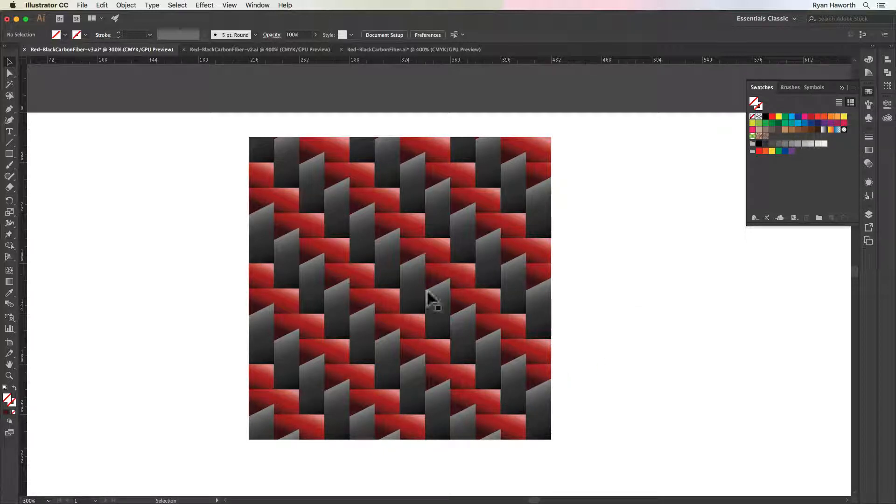
Save the centre 72 pt weave tile of the block as a new pattern swatch and deselect everything
click(384, 277)
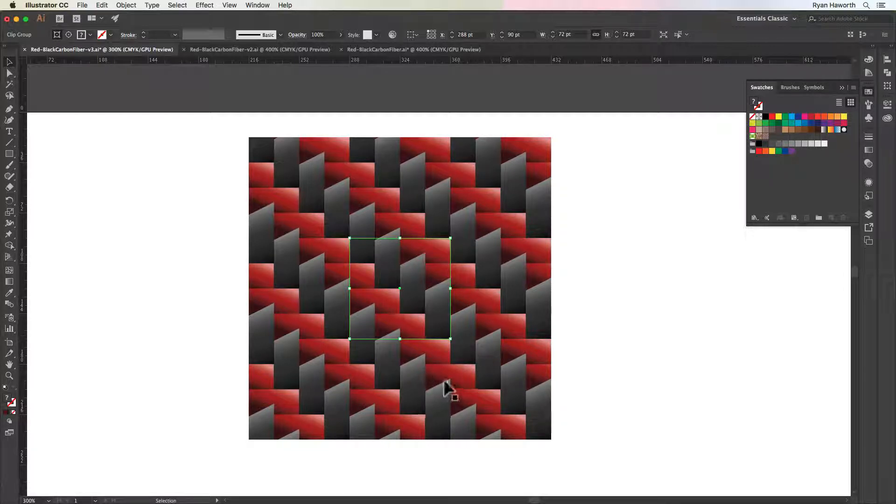
drag(383, 282, 775, 139)
click(621, 329)
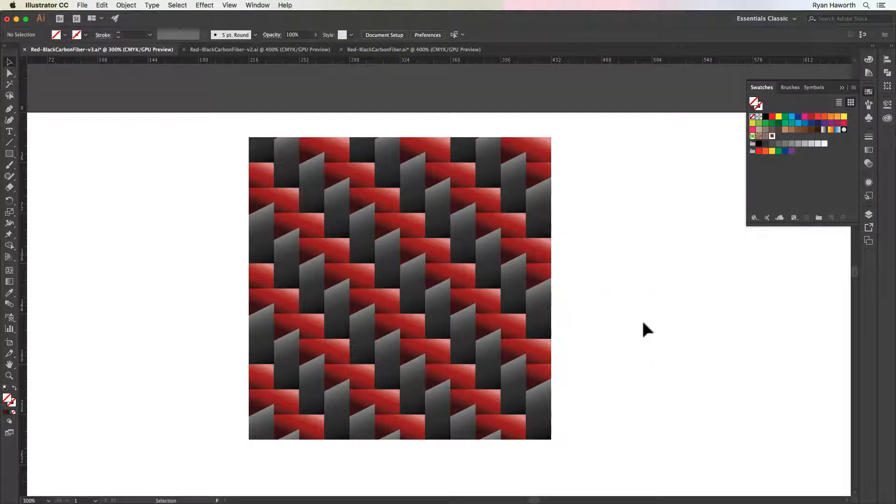
Draw an upright five-pointed star about 276 pt wide and 263 pt tall, and place it on the empty artboard area right of the tiles
key(space)
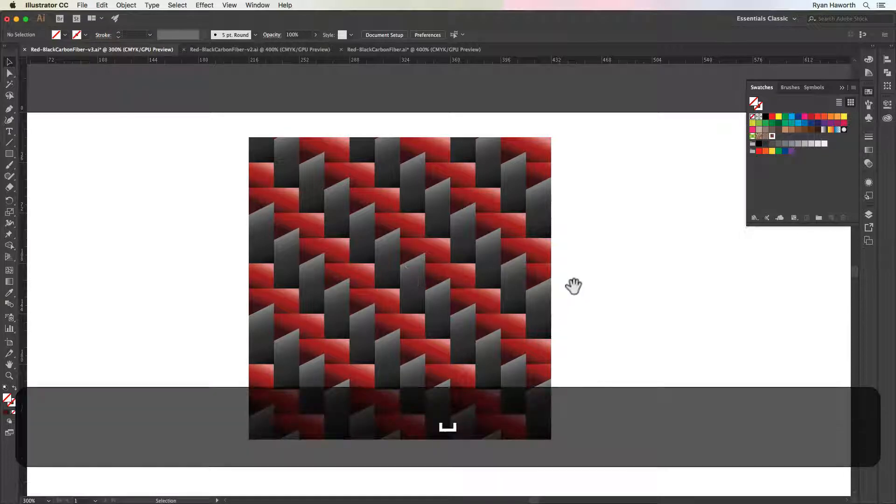
drag(573, 286, 226, 261)
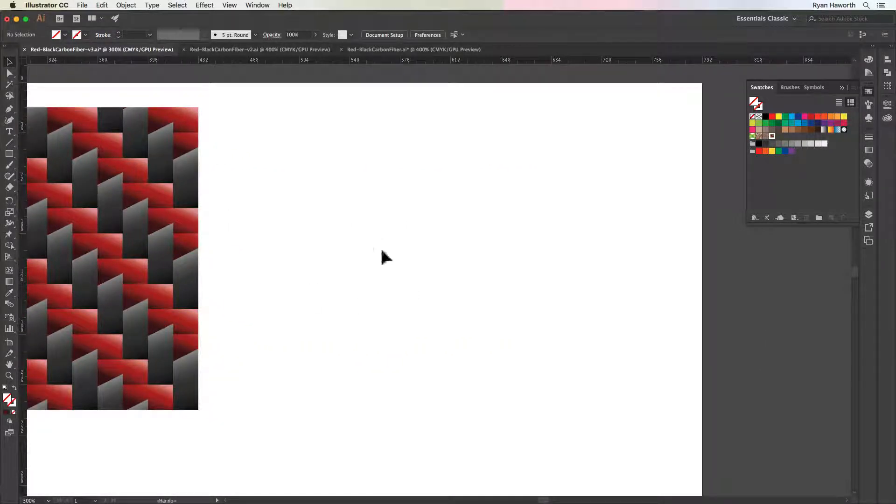
key(m)
click(9, 154)
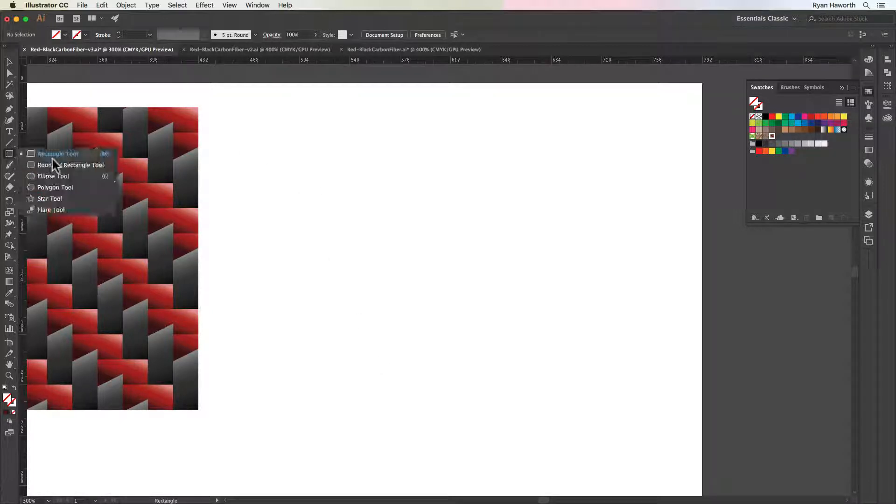
click(54, 198)
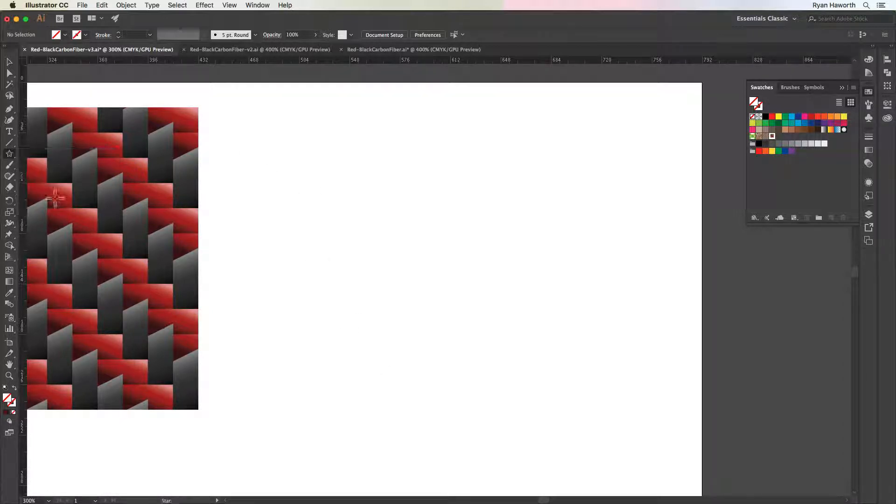
key(shift)
drag(510, 360, 433, 263)
key(v)
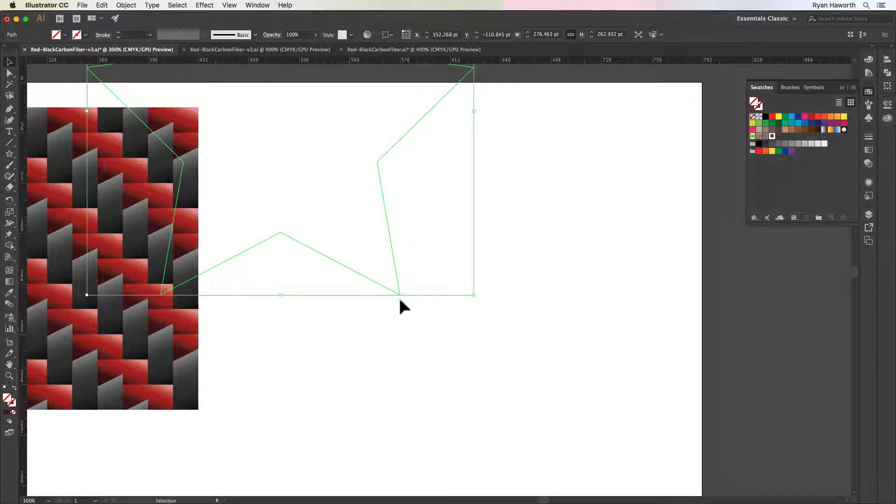
drag(395, 295, 548, 473)
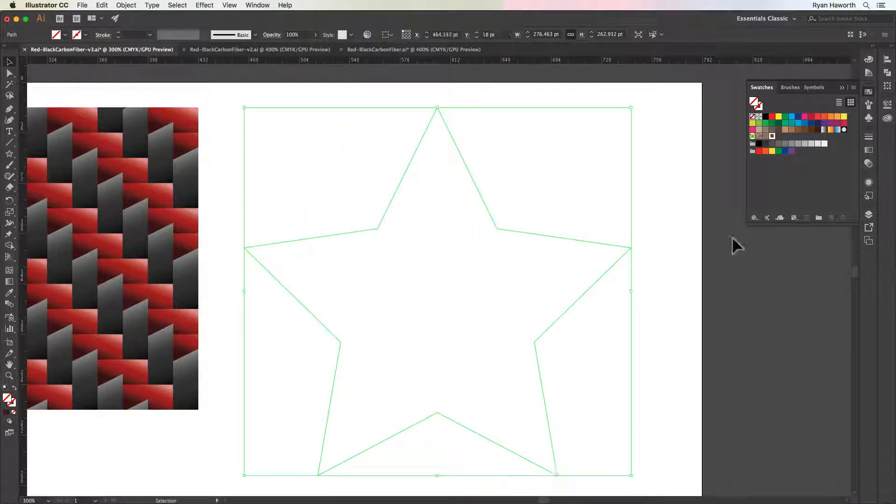
Fill the star with the new weave pattern swatch, and set the swatch's pattern options to size the tile to the art
click(772, 137)
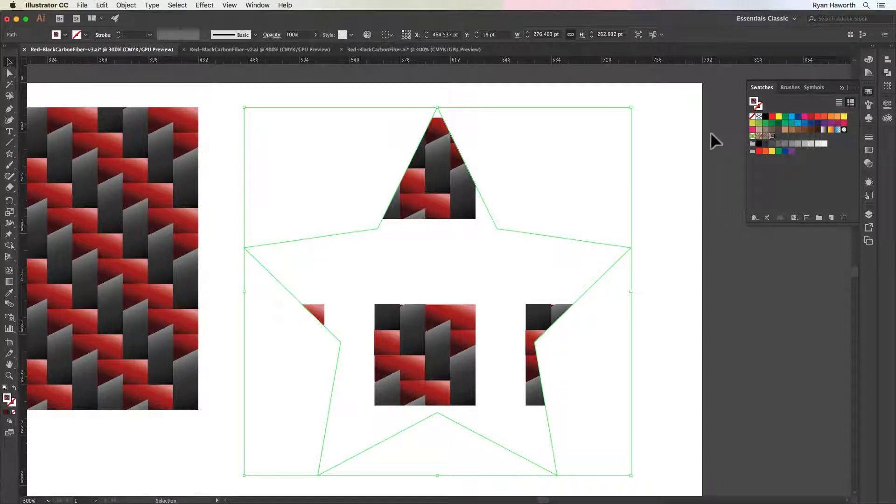
double_click(773, 137)
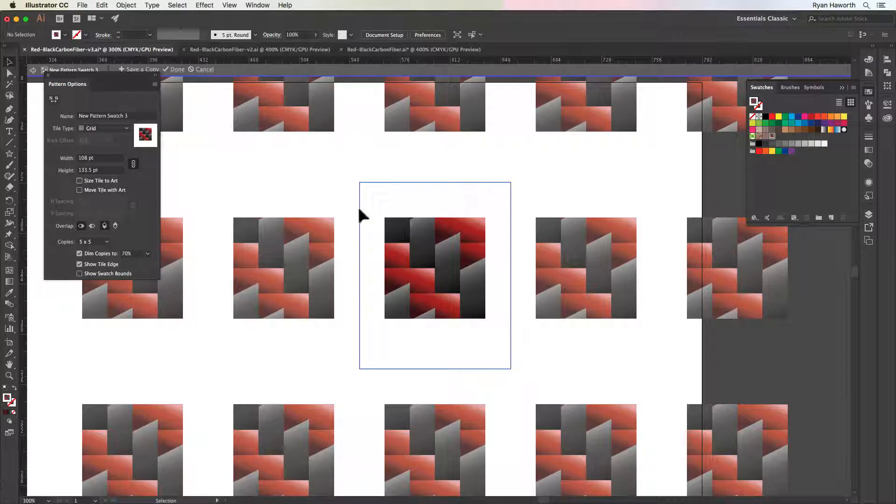
click(79, 180)
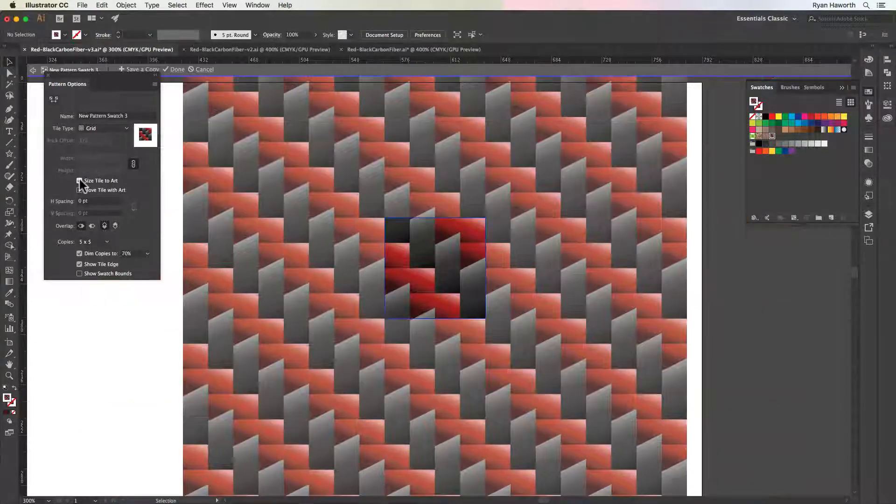
Try wider horizontal spacing between the pattern tiles and return it to 0 pt
click(81, 201)
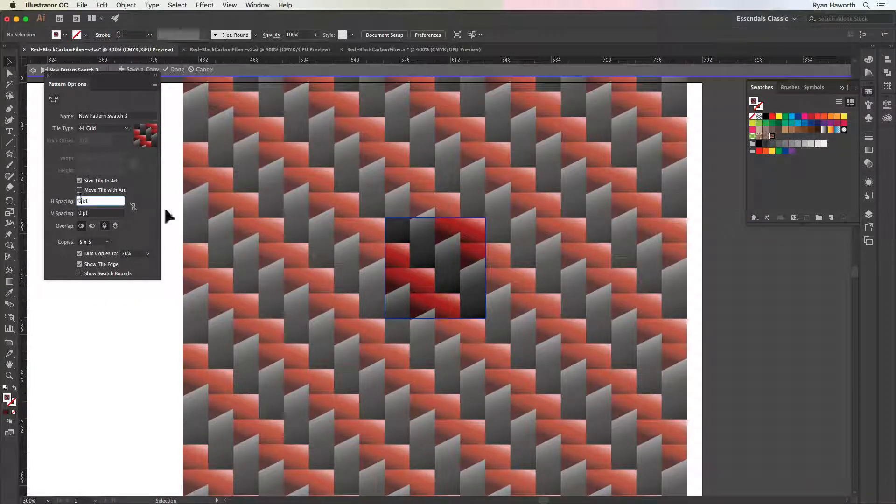
key(Up)
key(Up)
key(Up)
key(Down)
key(Down)
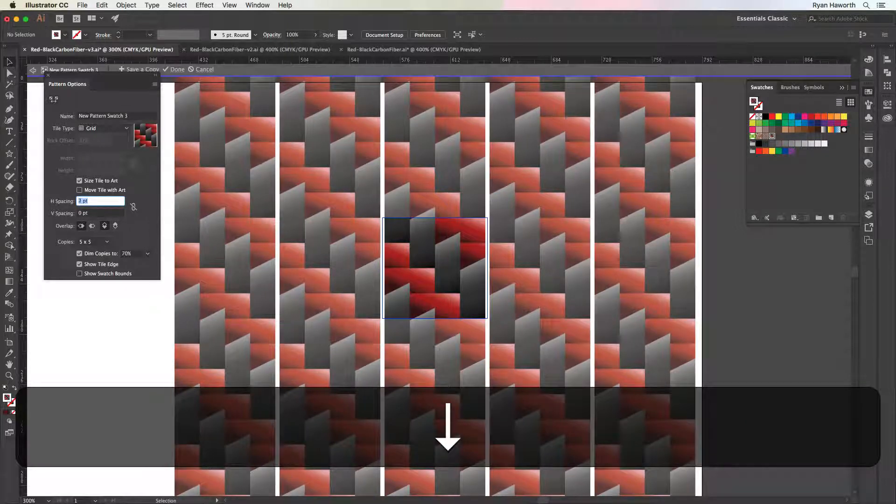
key(Up)
key(Down)
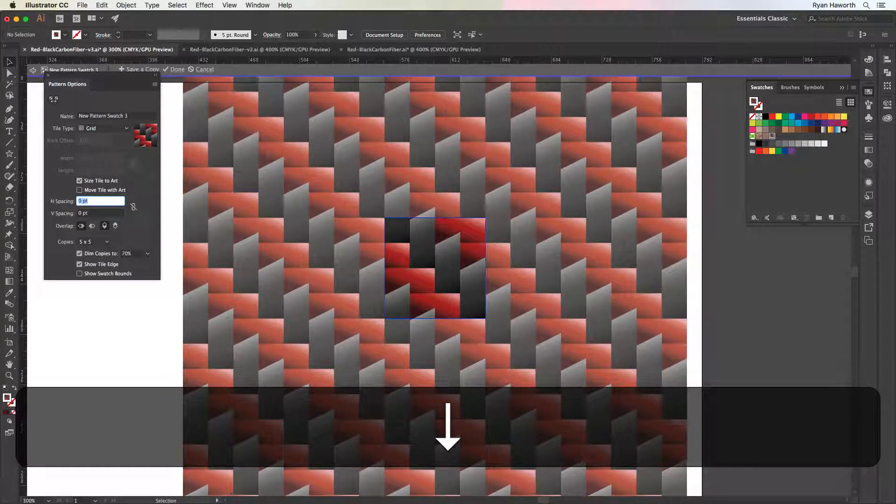
Try negative vertical spacing between the pattern tiles and reset it to 0 pt
click(80, 214)
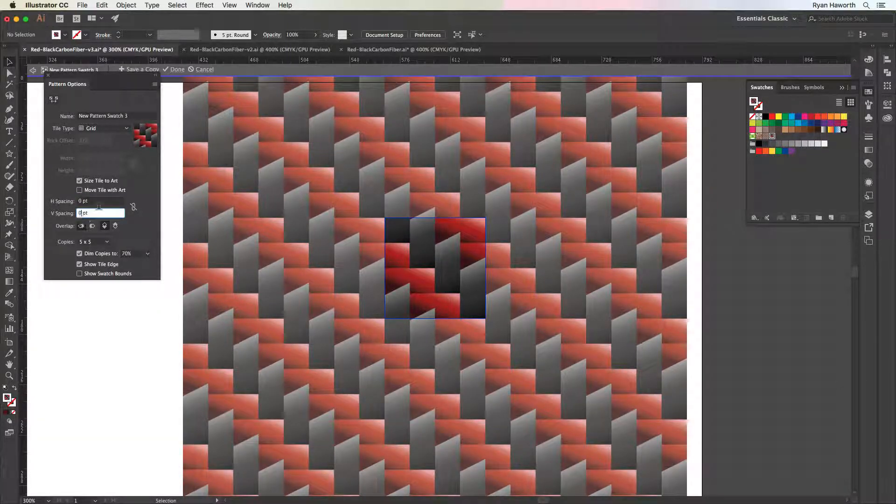
key(Down)
key(Down)
key(Down)
key(Up)
key(Up)
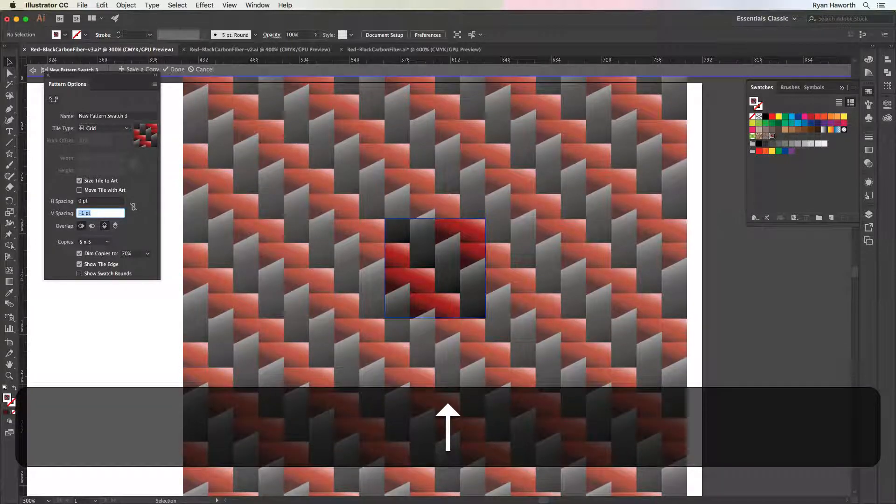
text(0)
key(Tab)
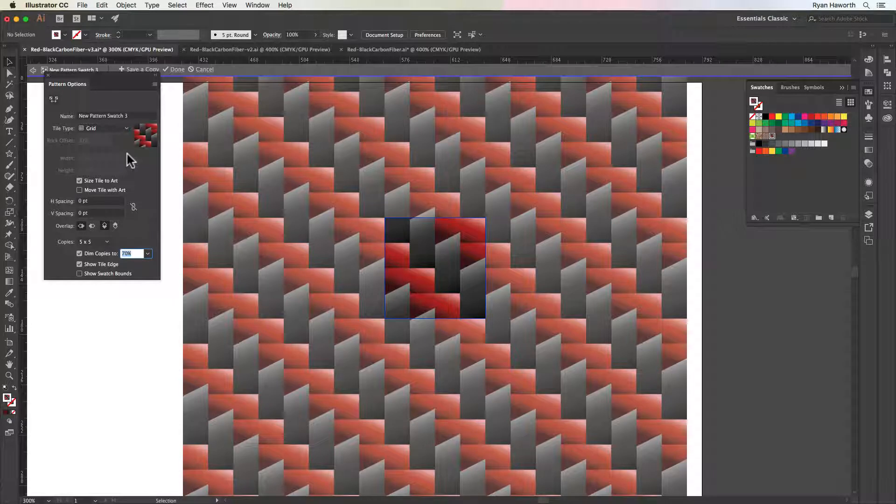
Finish editing the pattern and apply the tile changes to the swatch
scroll(368, 301, right, 1)
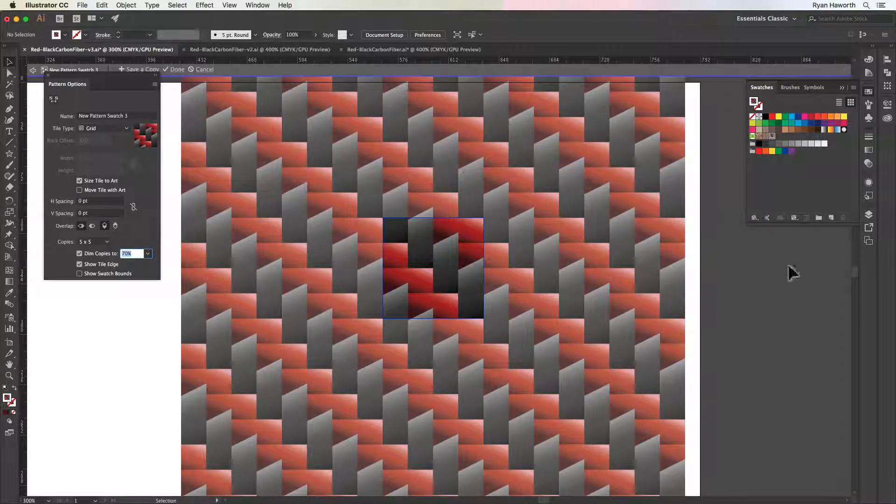
click(729, 260)
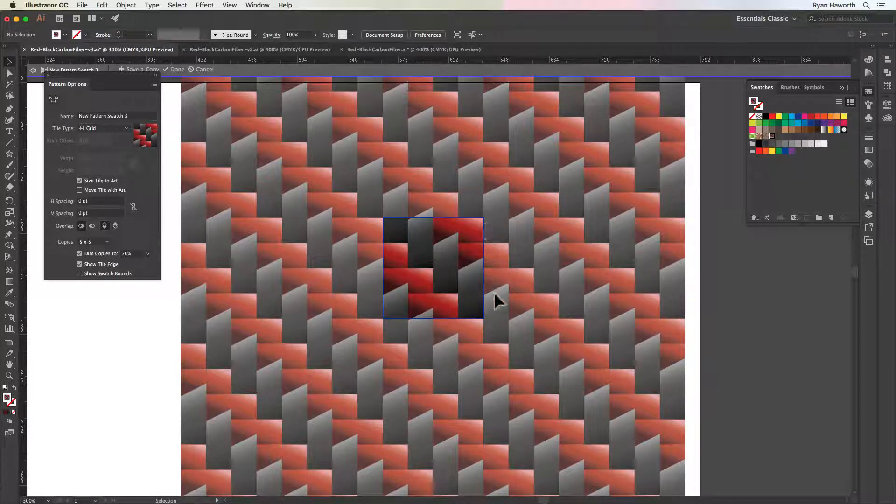
scroll(494, 301, left, 1)
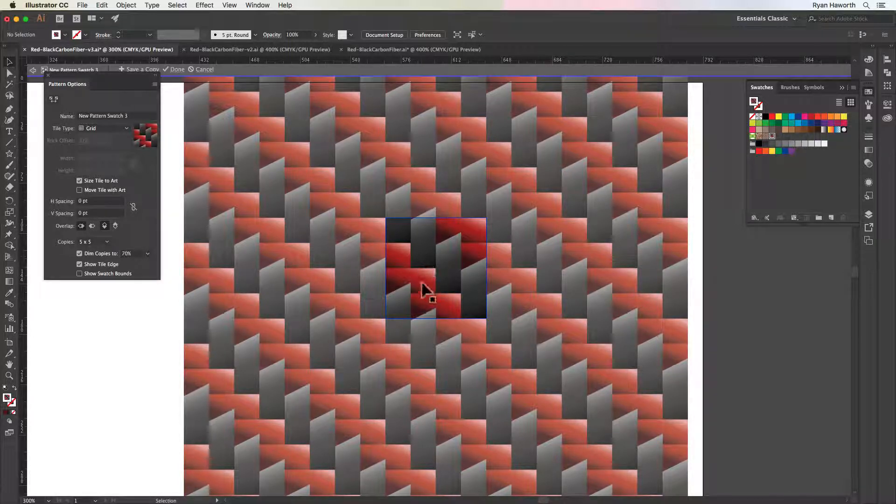
click(176, 70)
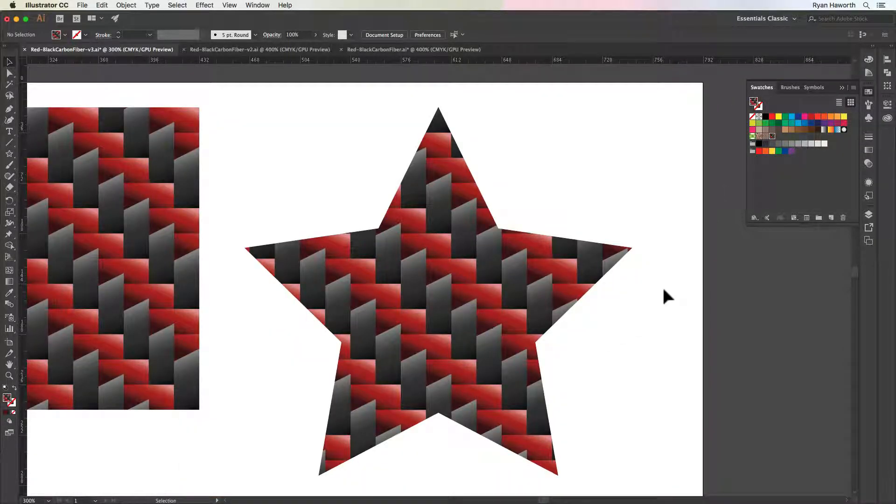
Reshape the pattern-filled star into a large irregular polygon by pulling its five inner corners and its right tip outward
key(a)
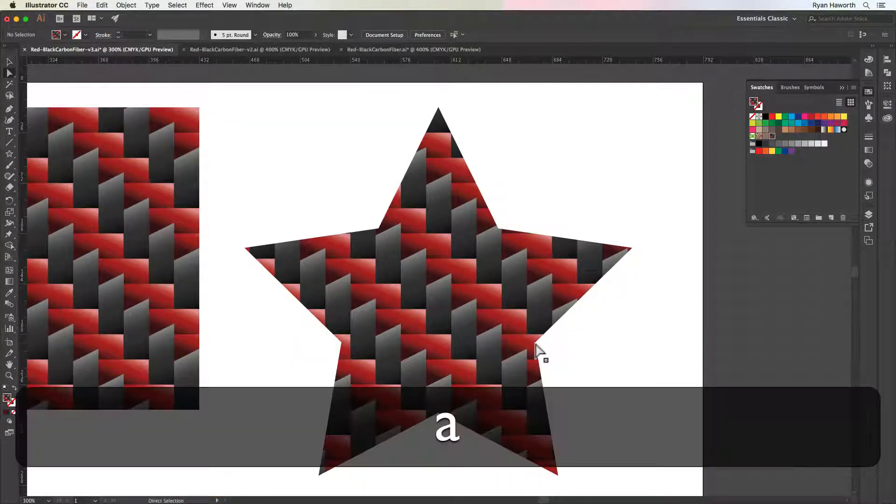
drag(536, 342, 651, 351)
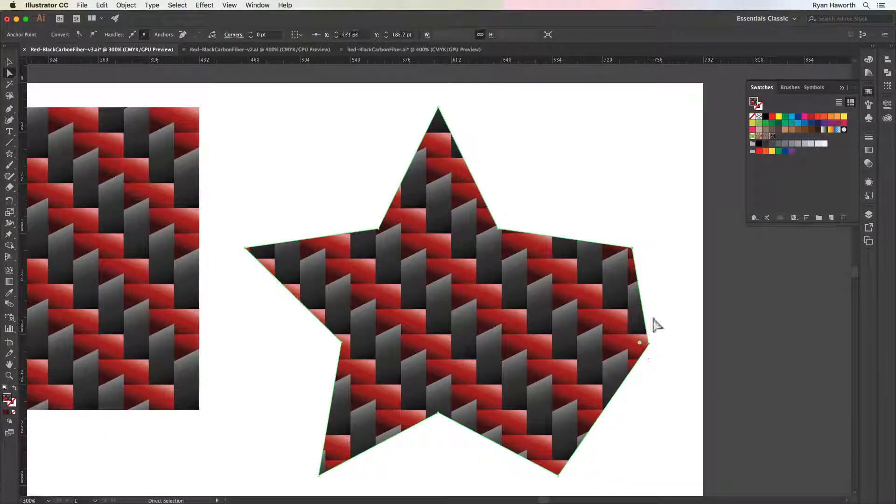
drag(635, 249, 674, 180)
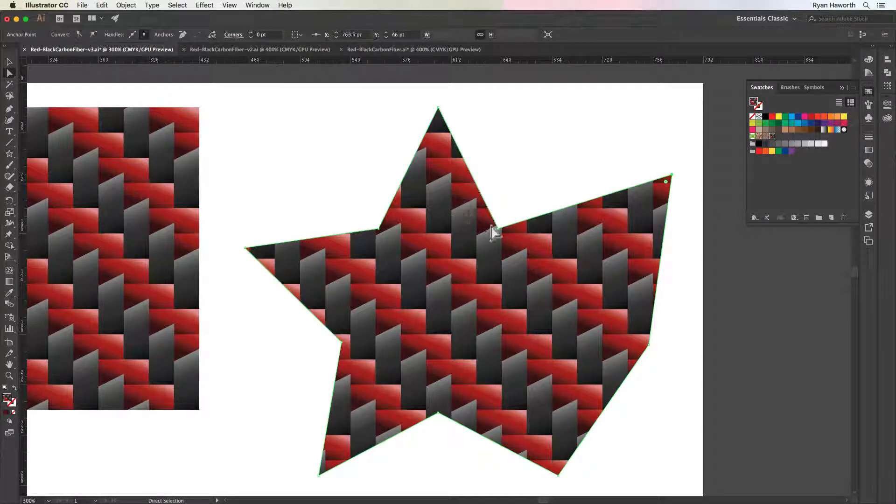
drag(499, 229, 543, 111)
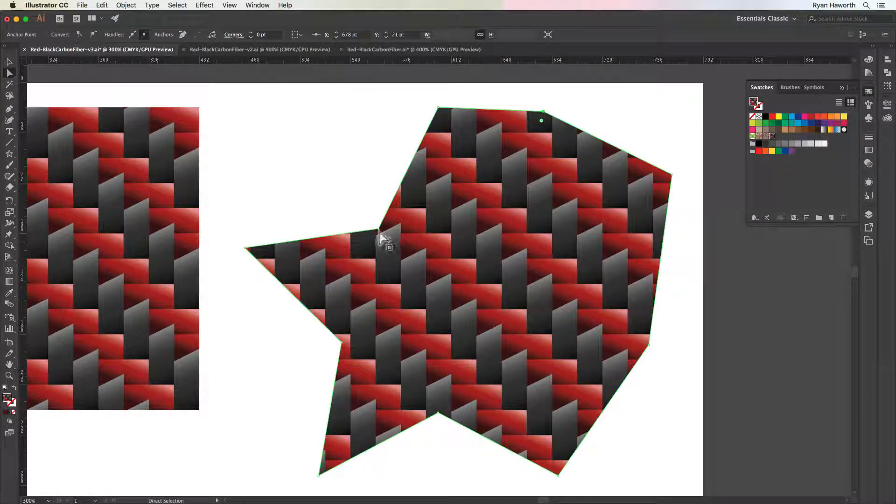
drag(378, 229, 313, 128)
click(341, 344)
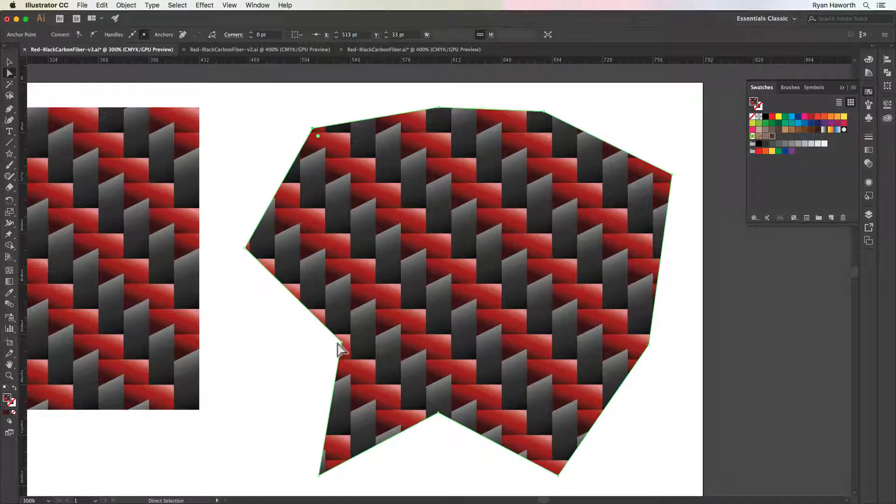
drag(341, 343, 242, 418)
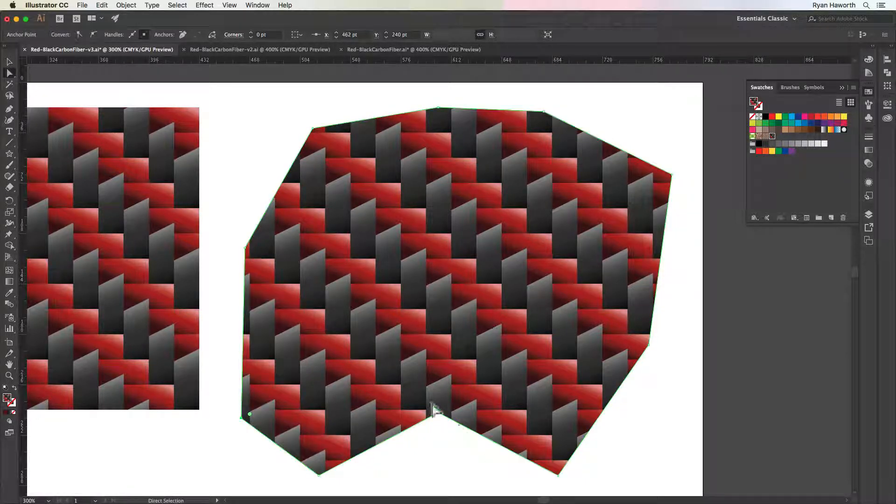
drag(439, 414, 441, 494)
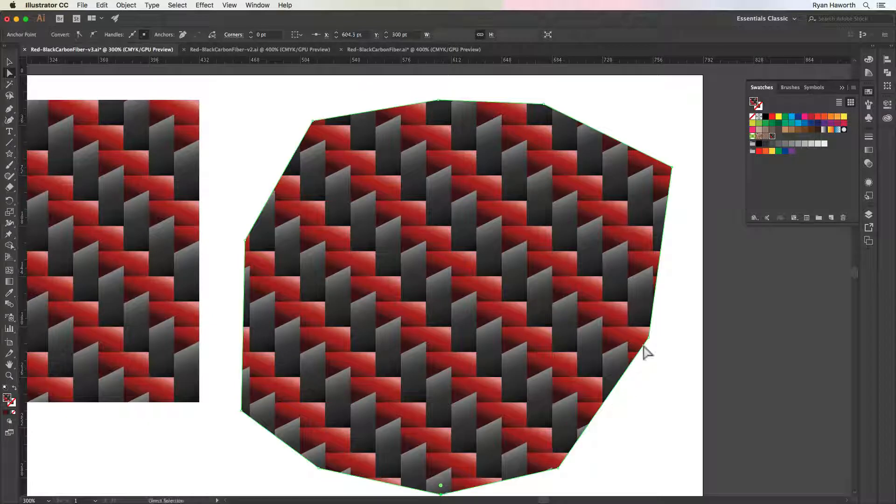
Pull the polygon's lower-right corner outward and check the pattern options of New Pattern Swatch 3 without changing them
drag(558, 468, 635, 480)
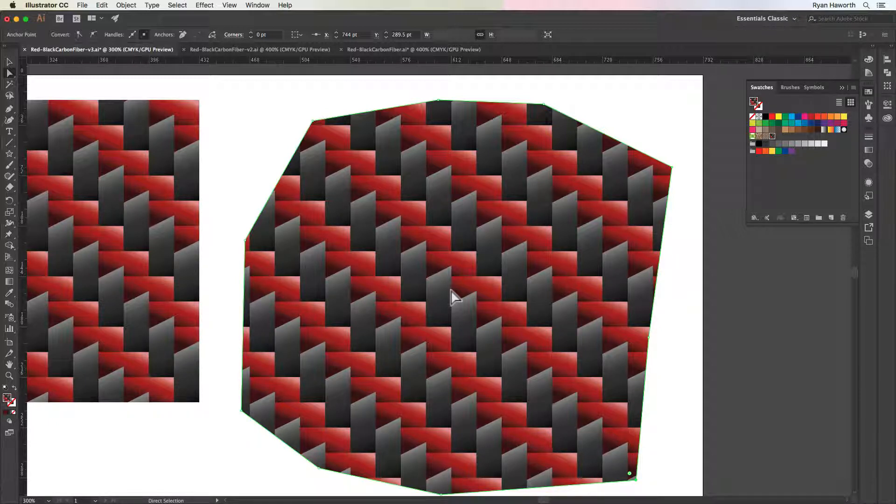
double_click(773, 137)
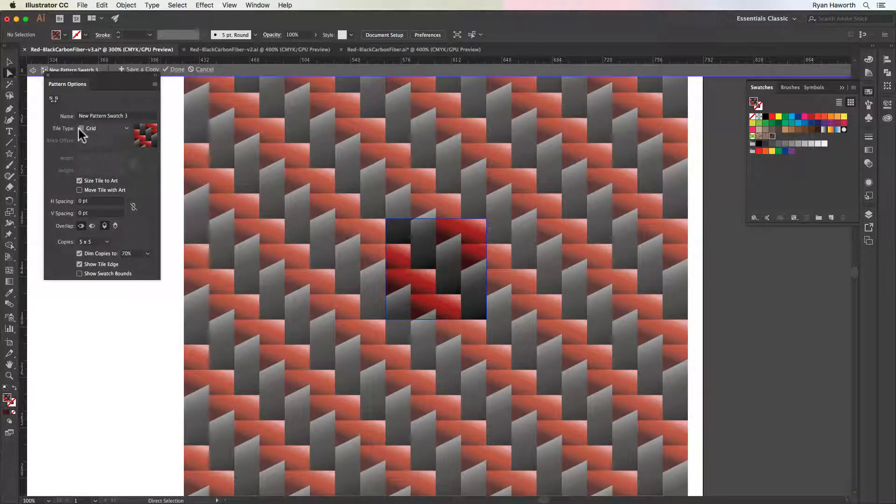
click(177, 69)
Show Layer 1 copy 2 and hide Layer 3 to examine the brighter red weave group and its pattern-filled shape
scroll(161, 233, left, 6)
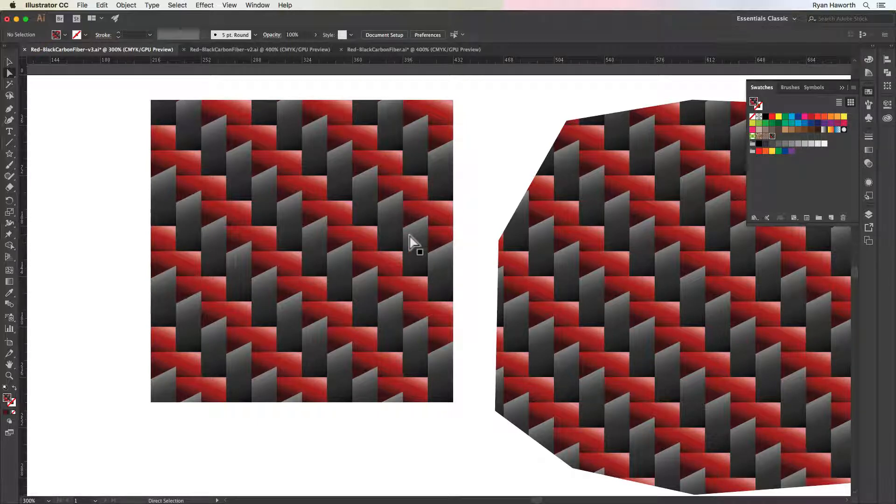
click(869, 214)
click(737, 224)
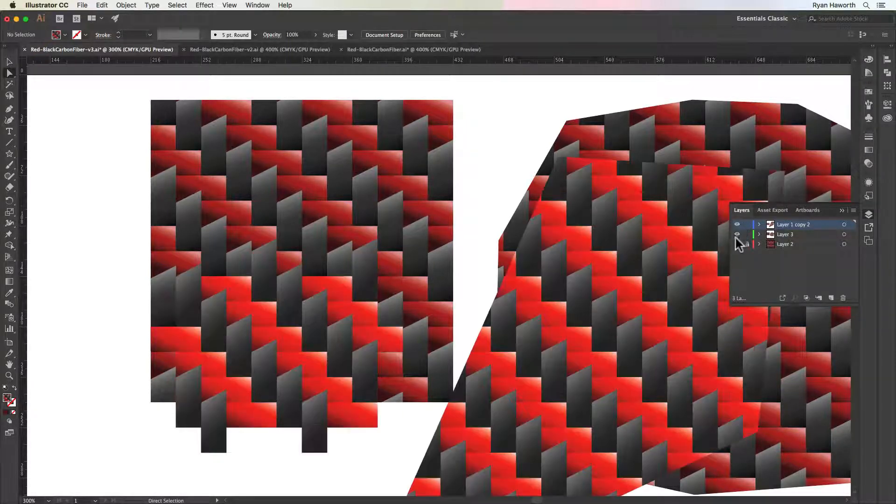
click(737, 234)
drag(420, 371, 498, 254)
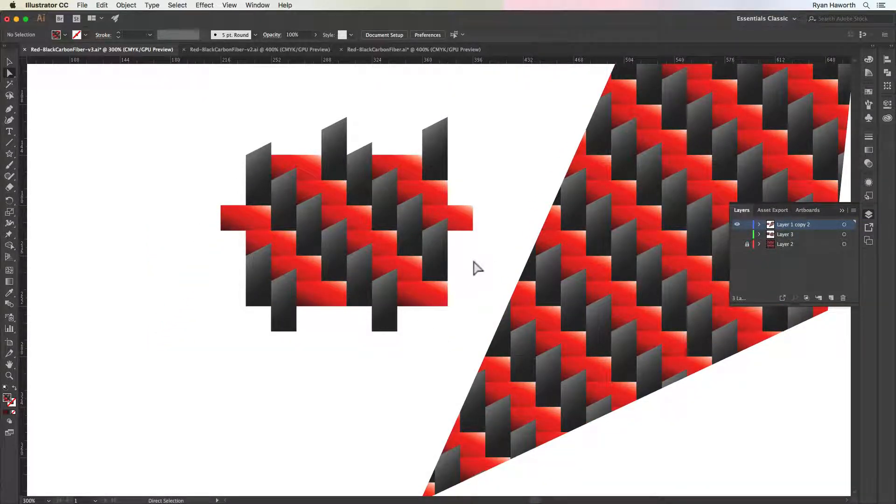
drag(565, 251, 456, 326)
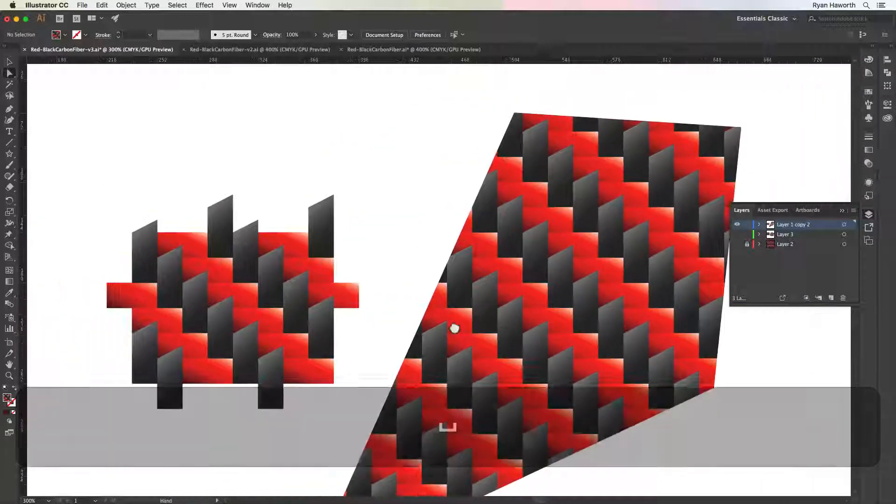
drag(304, 294, 481, 273)
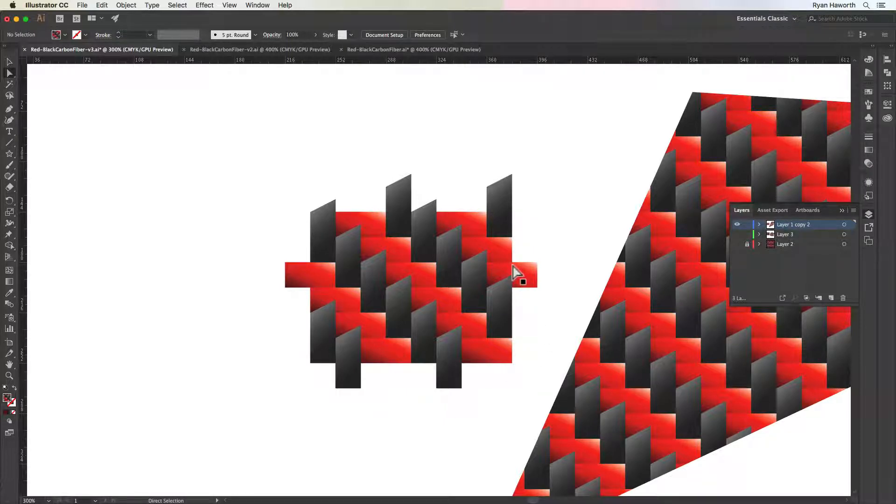
Switch visibility from Layer 1 copy 2 to Layer 3 and select the middle tile of the darker weave square
click(737, 234)
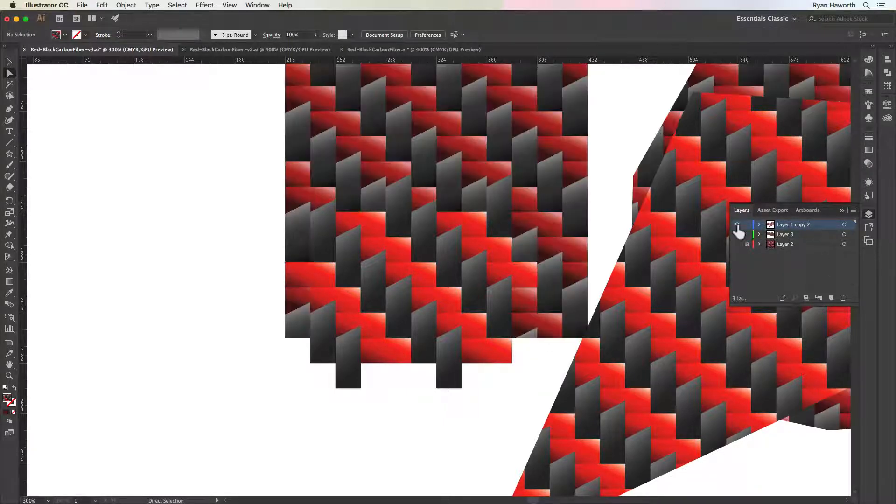
click(738, 225)
scroll(527, 198, up, 5)
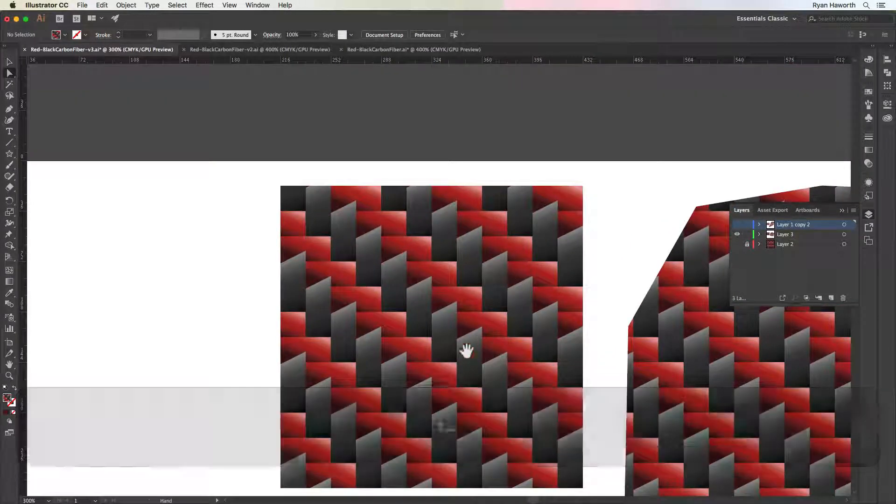
key(b)
key(v)
click(419, 343)
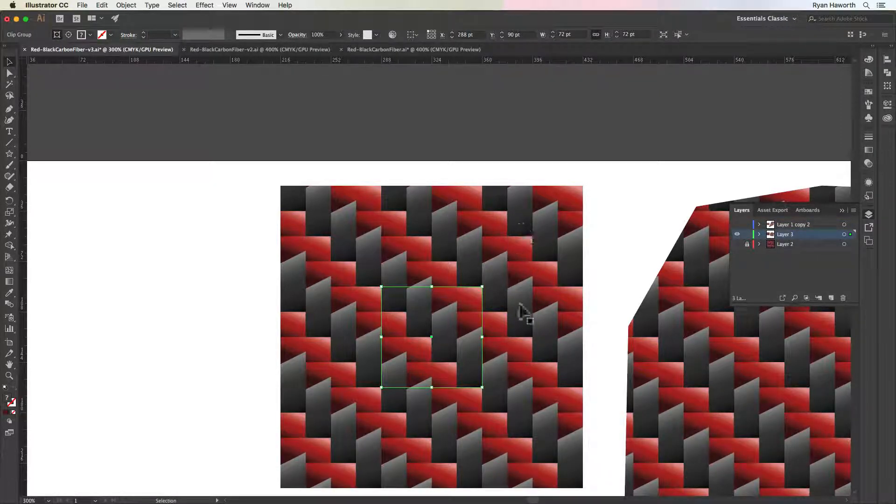
Switch visibility back to Layer 1 copy 2 and select the brighter weave group to examine its extent, leaving nothing selected
click(738, 224)
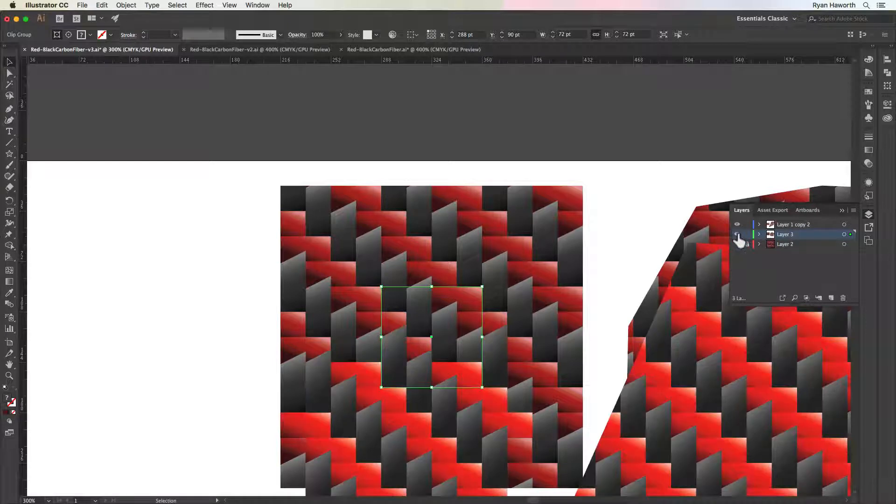
click(737, 234)
scroll(455, 343, down, 5)
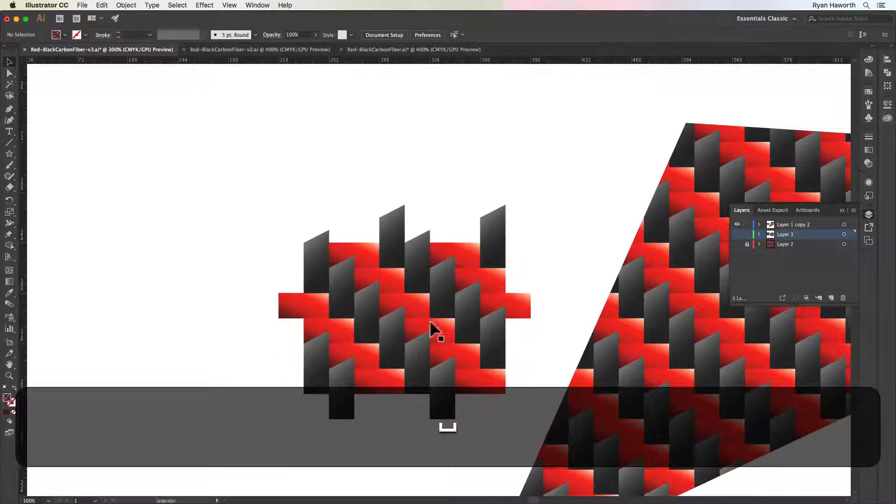
click(431, 322)
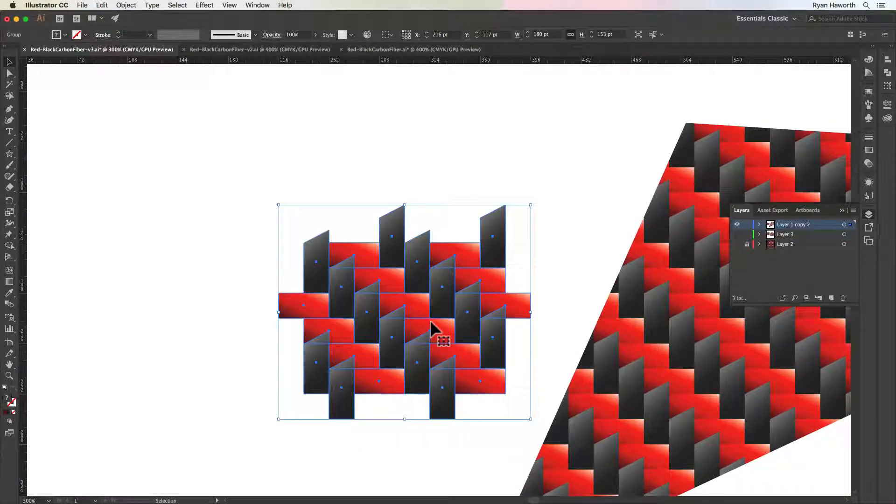
key(space)
drag(554, 236, 391, 225)
click(408, 177)
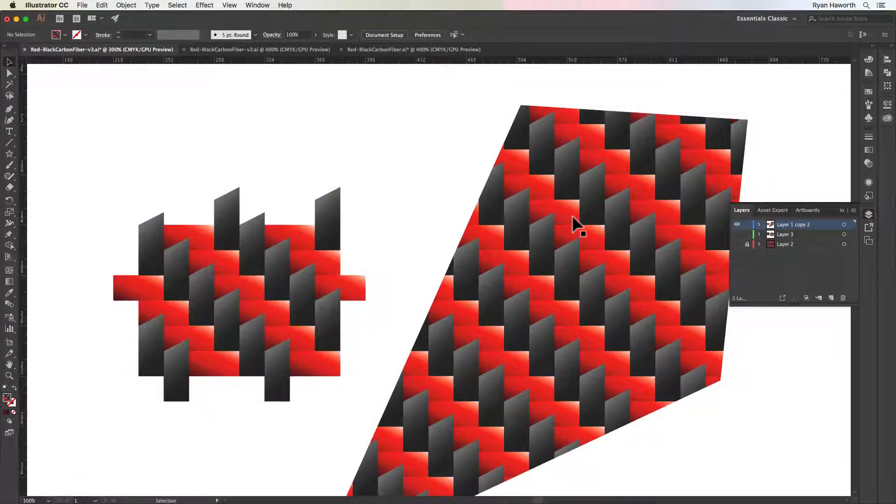
Open New Pattern Swatch 2 for editing and try the Grid tile type
click(869, 92)
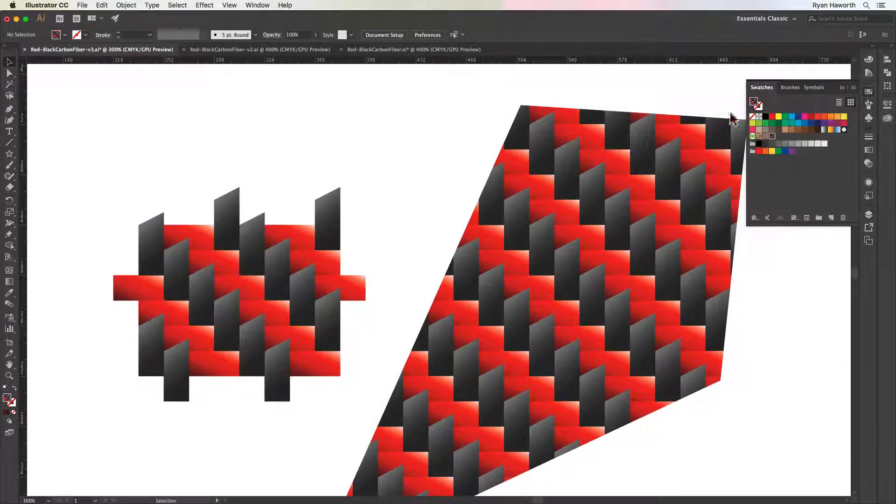
double_click(766, 137)
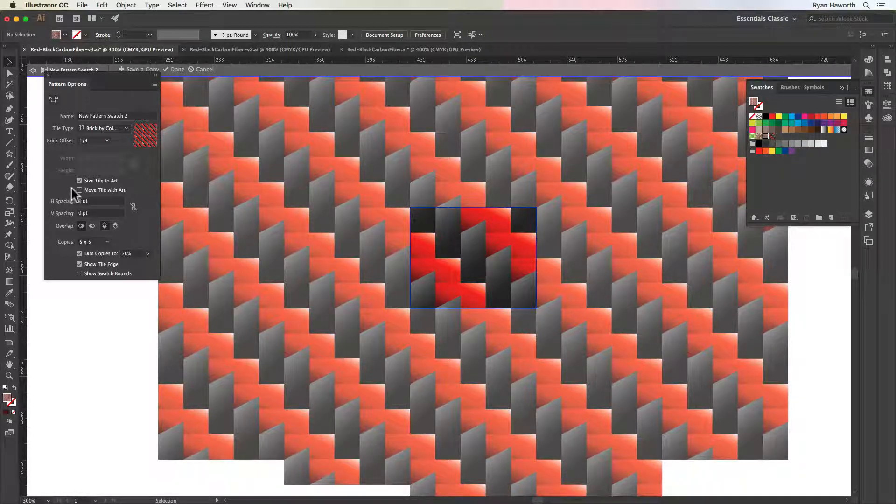
click(124, 127)
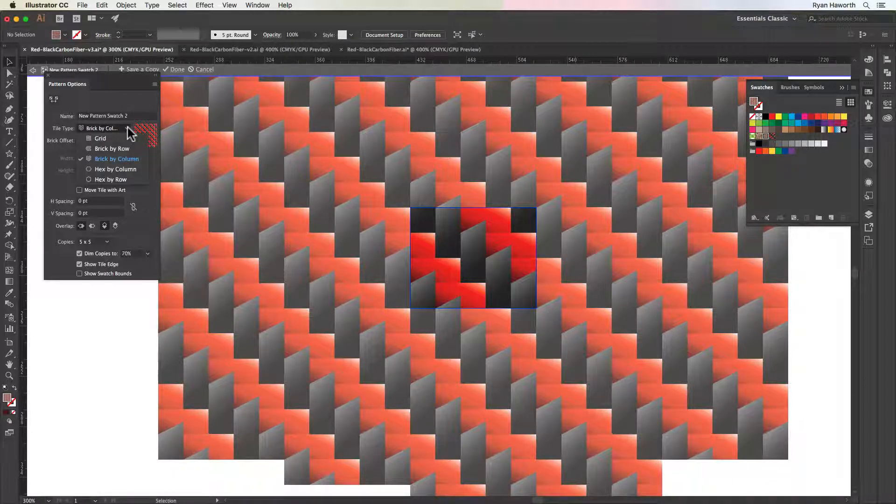
click(101, 136)
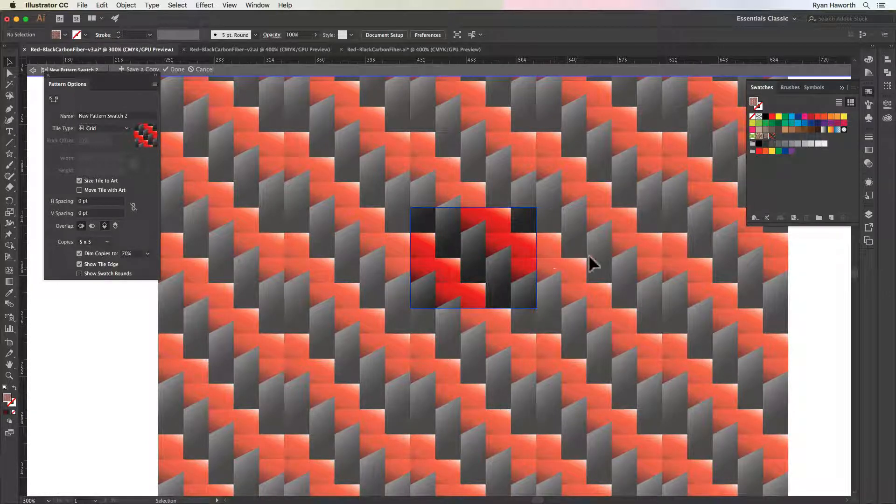
Set the pattern's tile type to Brick by Column with a 1/4 brick offset
click(105, 127)
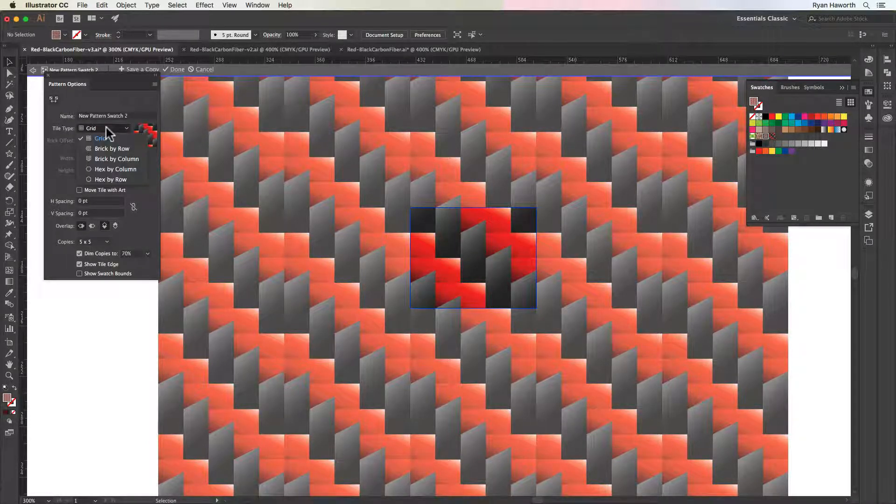
click(111, 159)
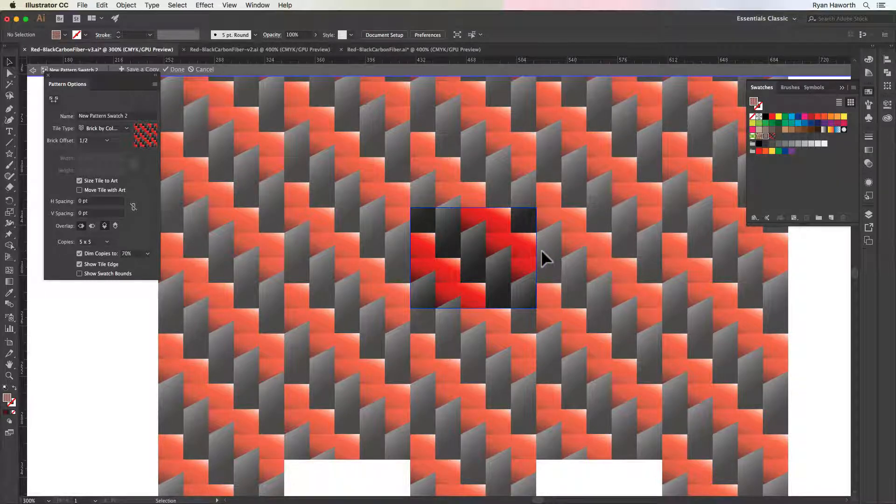
click(104, 140)
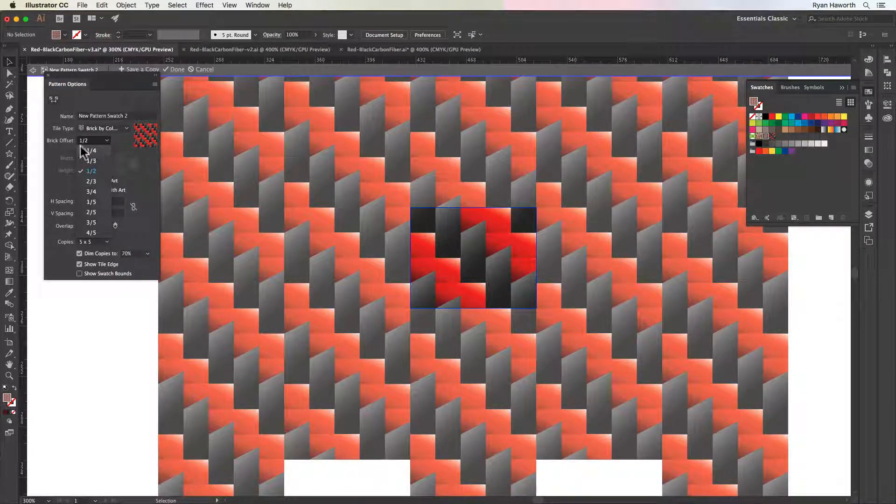
click(93, 150)
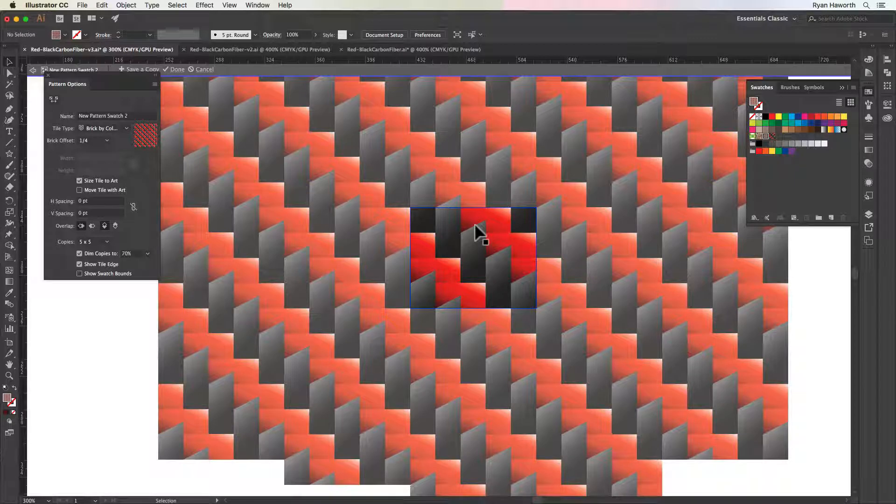
Select the tile artwork, turn off sizing the tile to the art, and cancel the pattern editing
click(503, 255)
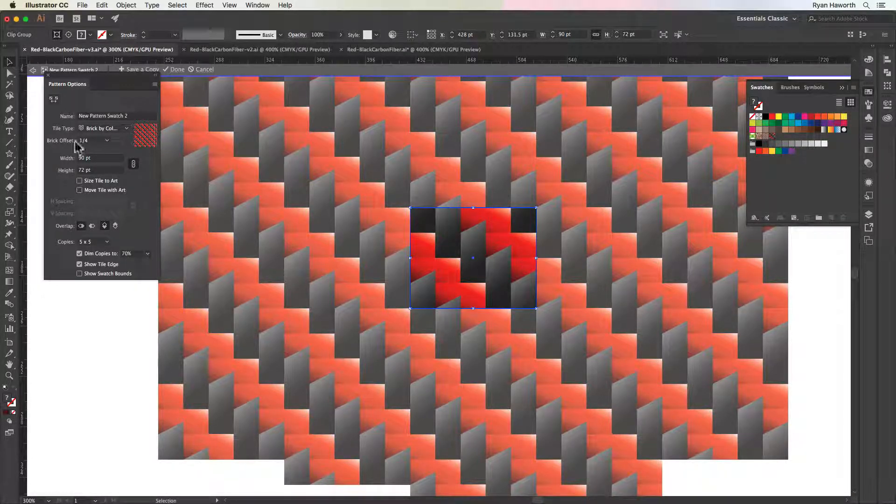
click(79, 180)
click(201, 70)
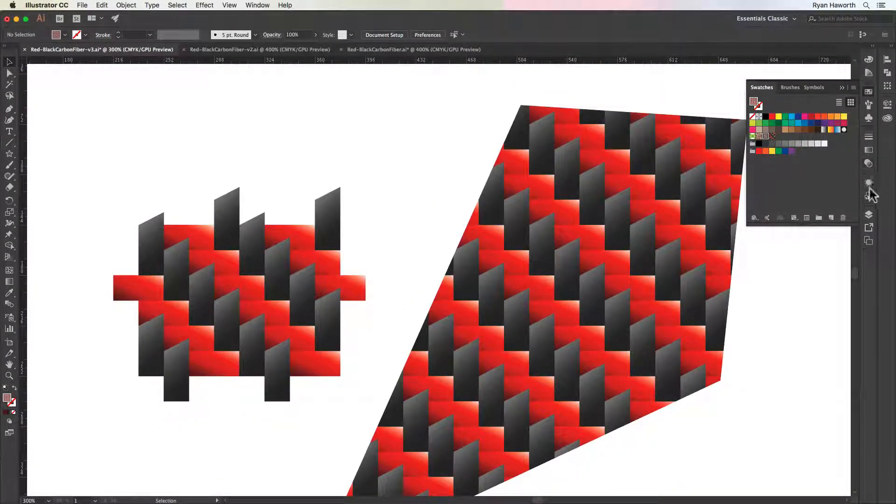
Hide Layer 1 copy 2 and show Layer 3
click(869, 216)
click(737, 224)
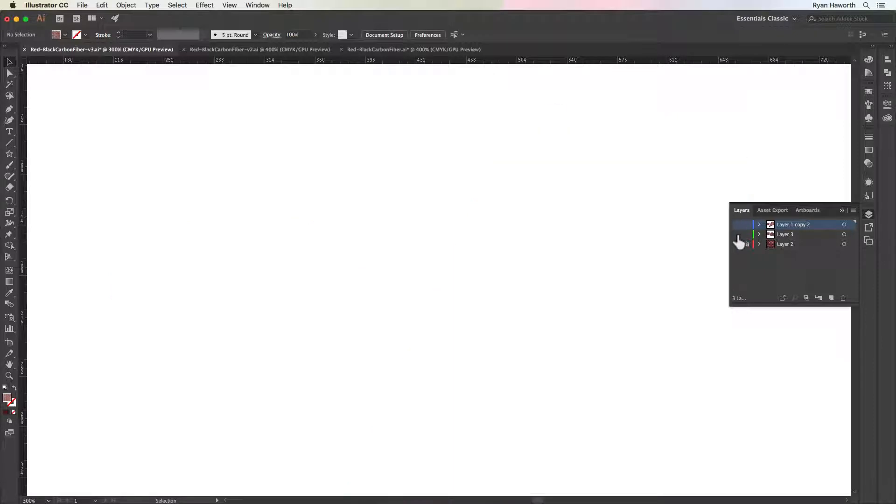
click(737, 234)
Move the woven square and the pattern-filled polygon together off the artboard to its right and deselect them
drag(640, 206, 408, 257)
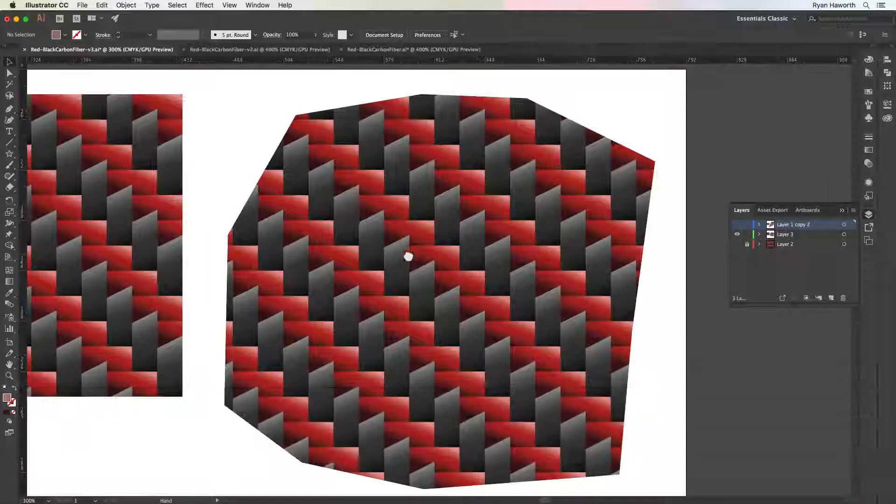
key(super+minus)
key(super+minus)
drag(212, 293, 344, 281)
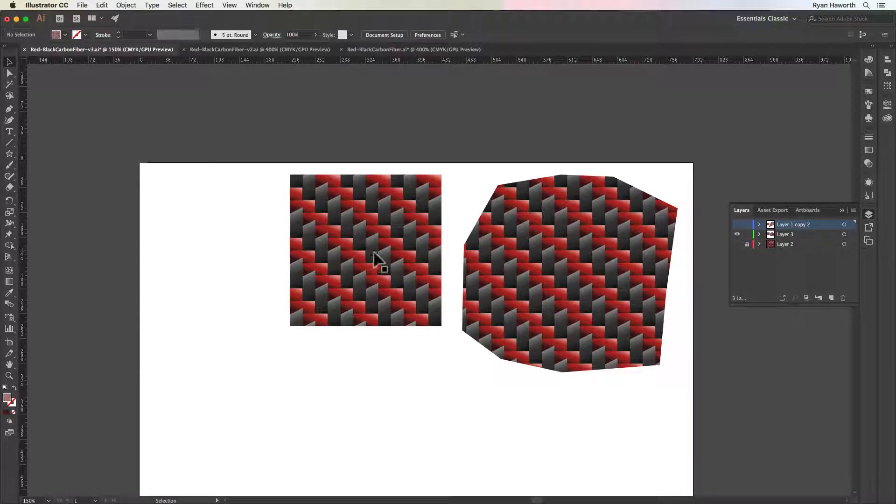
click(600, 309)
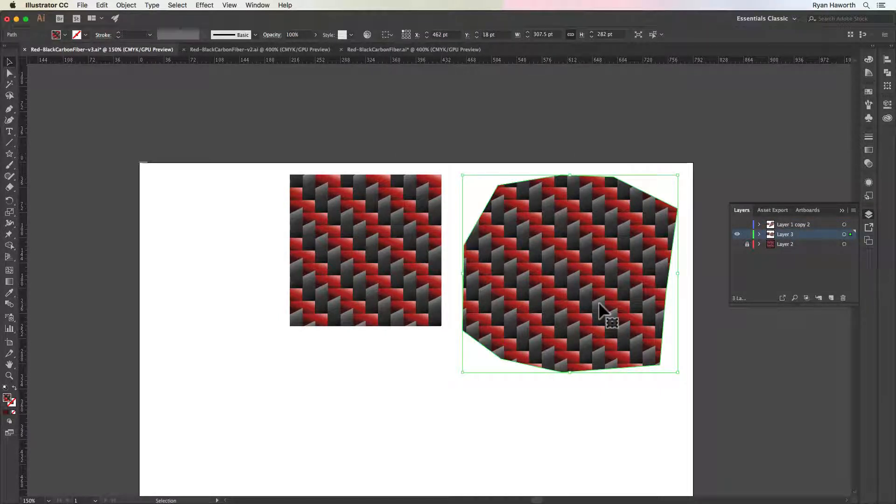
key(super+minus)
key(super+minus)
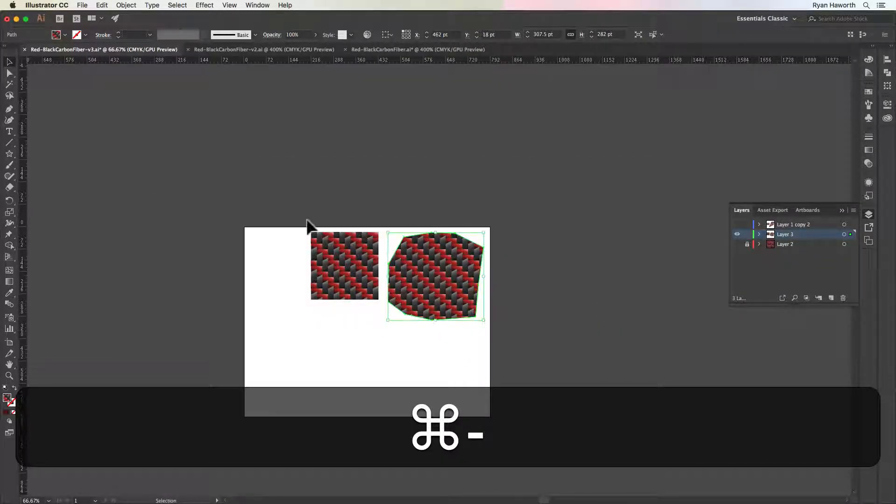
drag(401, 290, 417, 330)
drag(430, 290, 635, 294)
click(436, 292)
Draw a 792 x 612 pt rectangle covering the whole artboard, filled with the carbon fiber pattern
key(m)
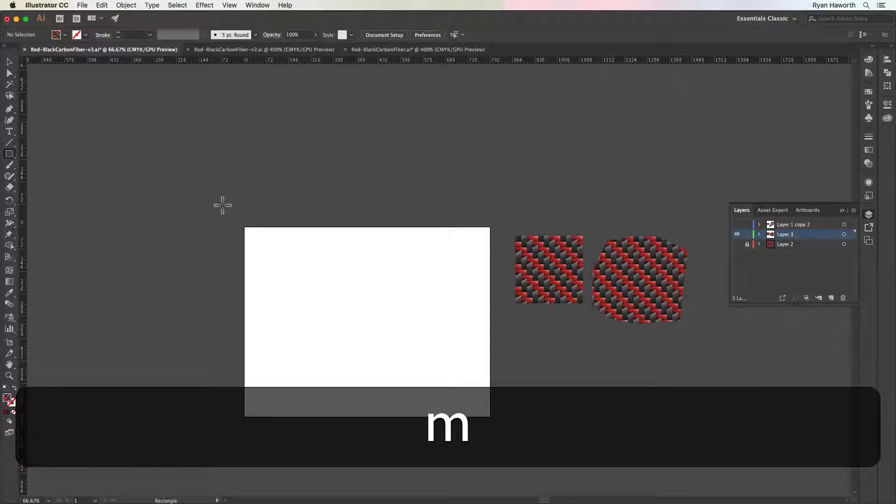
mouse_move(244, 228)
mouse_down()
mouse_move(475, 434)
mouse_move(491, 417)
mouse_up()
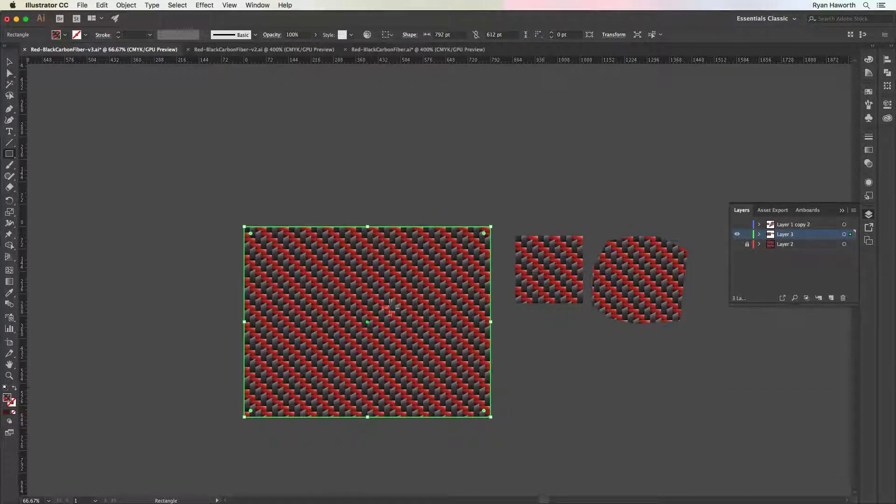
Examine the rectangle's pattern fill up close and across the whole artboard for visible seams between the tiles
key(super+space)
drag(365, 288, 610, 421)
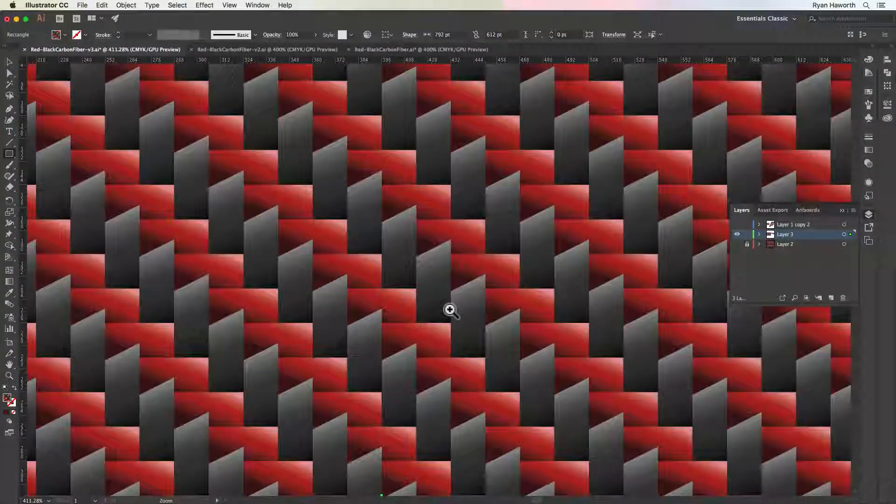
drag(448, 310, 631, 429)
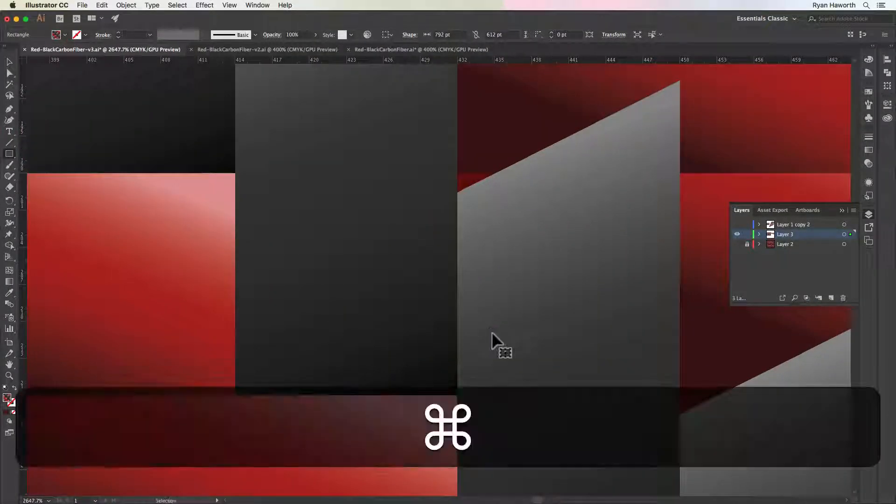
key(super+minus)
key(super+minus)
key(super+minus)
key(super+minus)
key(super+minus)
key(super+minus)
key(super+minus)
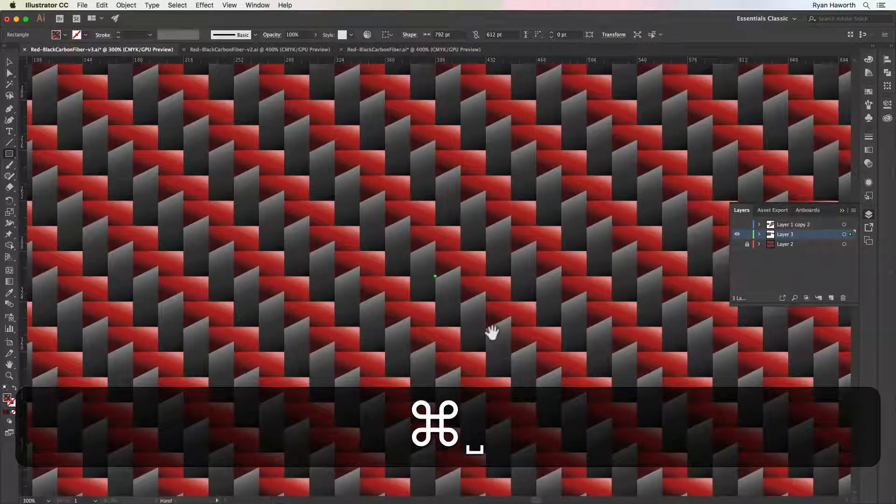
scroll(537, 313, left, 5)
scroll(537, 313, down, 3)
key(super+minus)
key(super+minus)
key(super+minus)
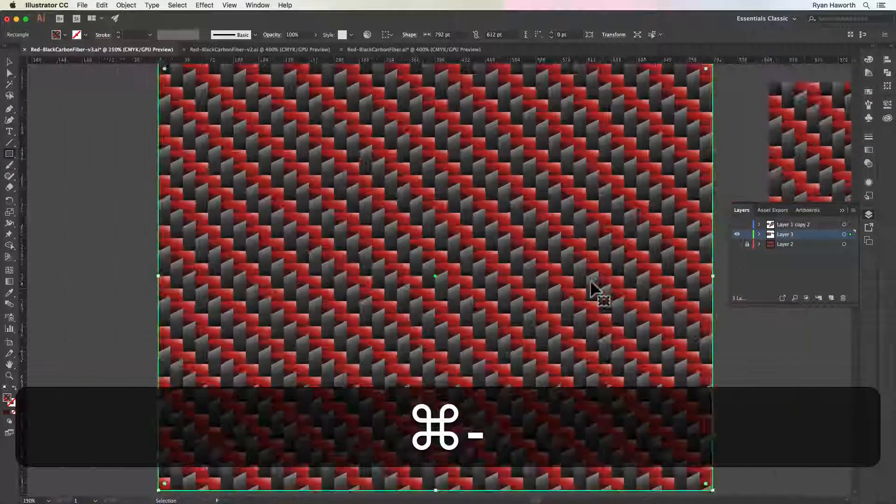
drag(536, 275, 583, 308)
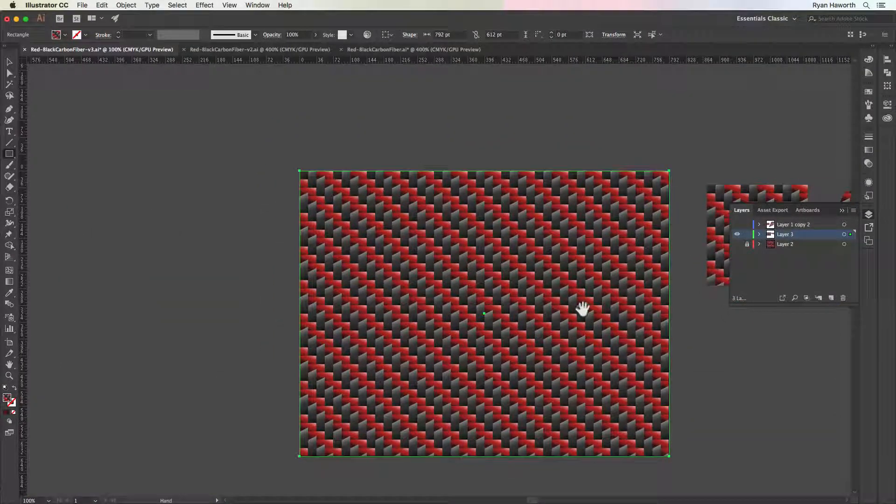